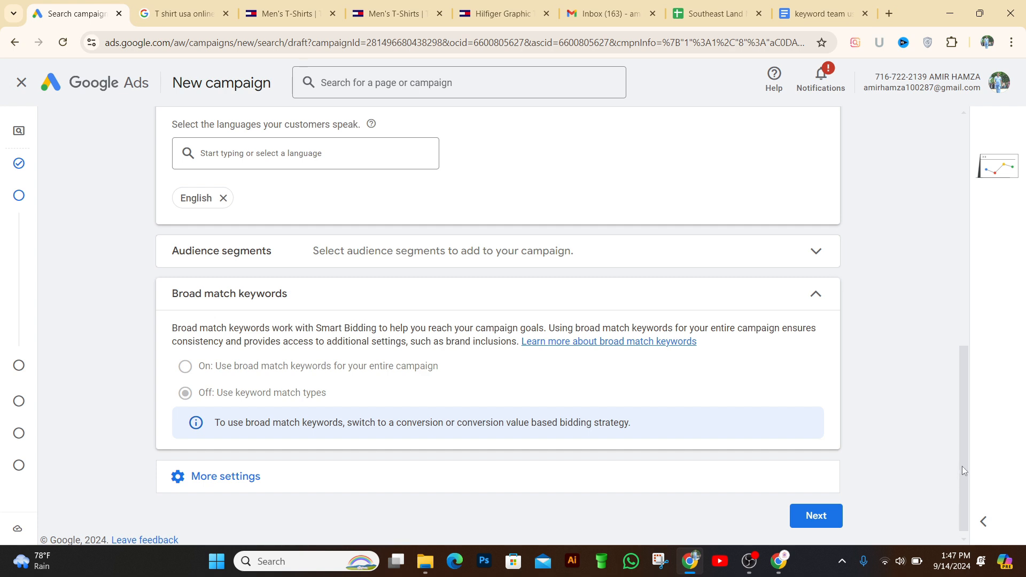
# - Review the campaign's location and language settings and the list of available languages
pyautogui.moveTo(966, 458); pyautogui.dragTo(965, 421)
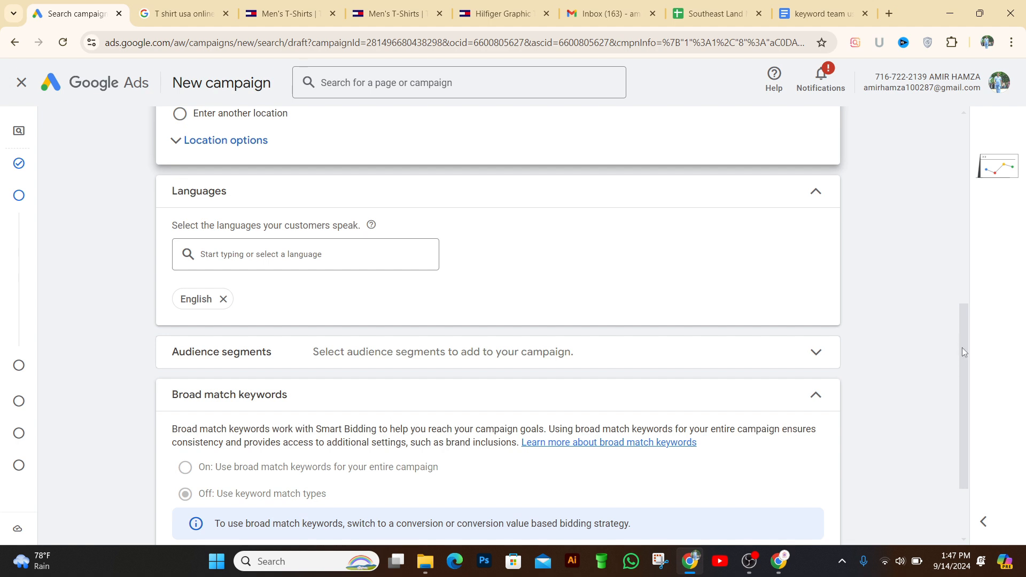
pyautogui.moveTo(964, 352); pyautogui.dragTo(956, 280)
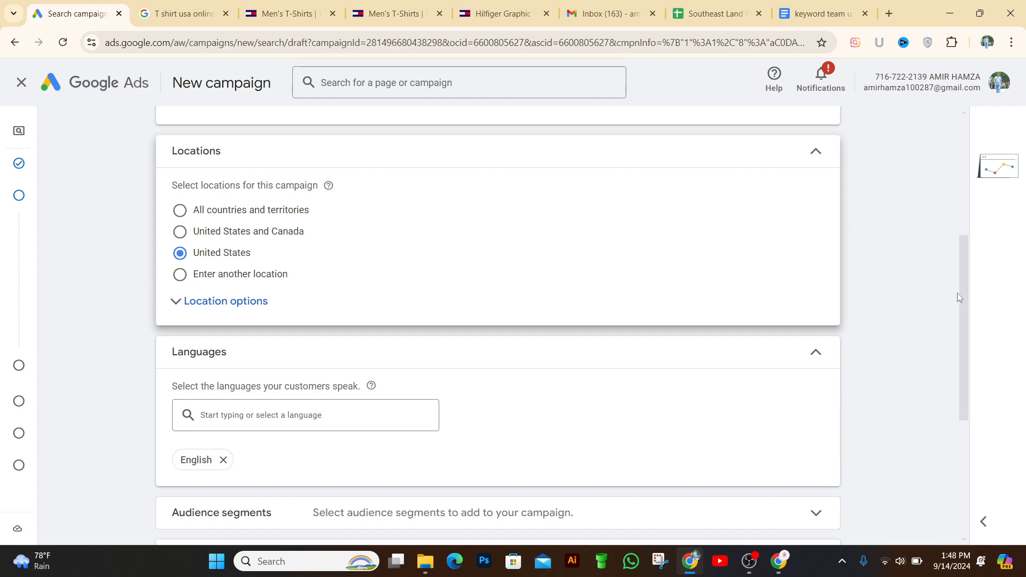
pyautogui.moveTo(965, 280); pyautogui.dragTo(963, 267)
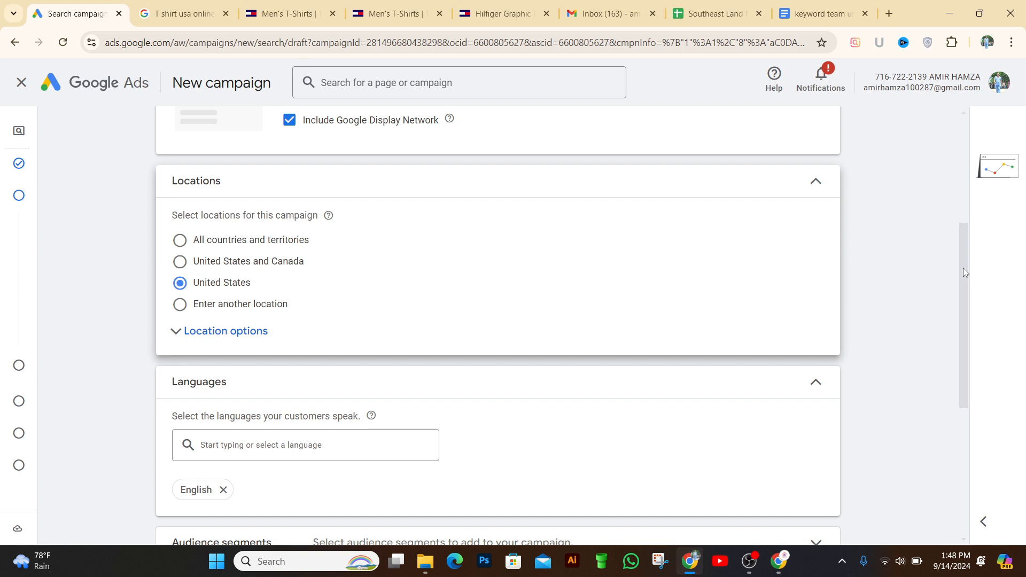
pyautogui.moveTo(965, 269)
pyautogui.mouseDown()
pyautogui.moveTo(971, 258)
pyautogui.moveTo(970, 282)
pyautogui.mouseUp()
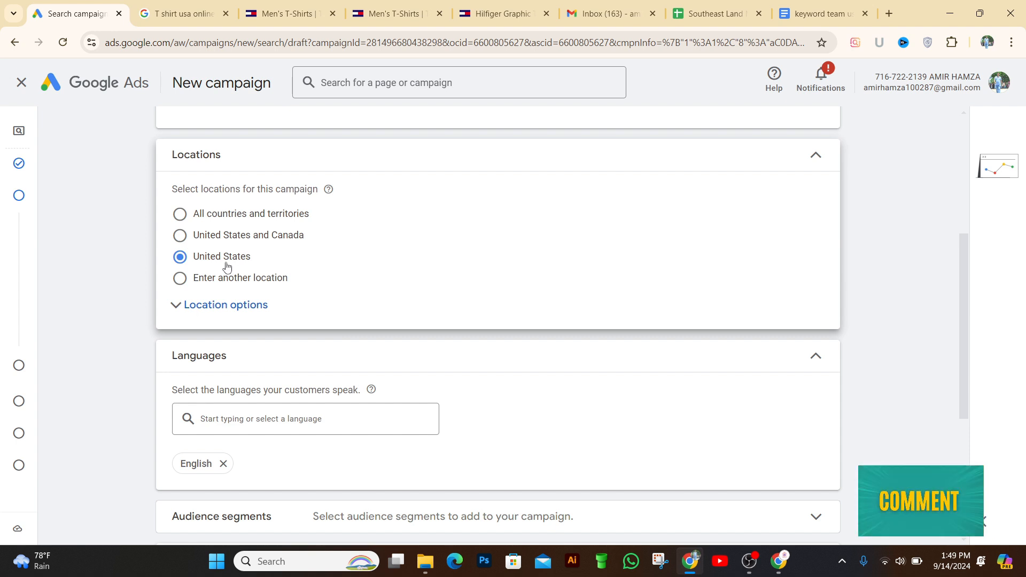
pyautogui.moveTo(969, 308); pyautogui.dragTo(968, 376)
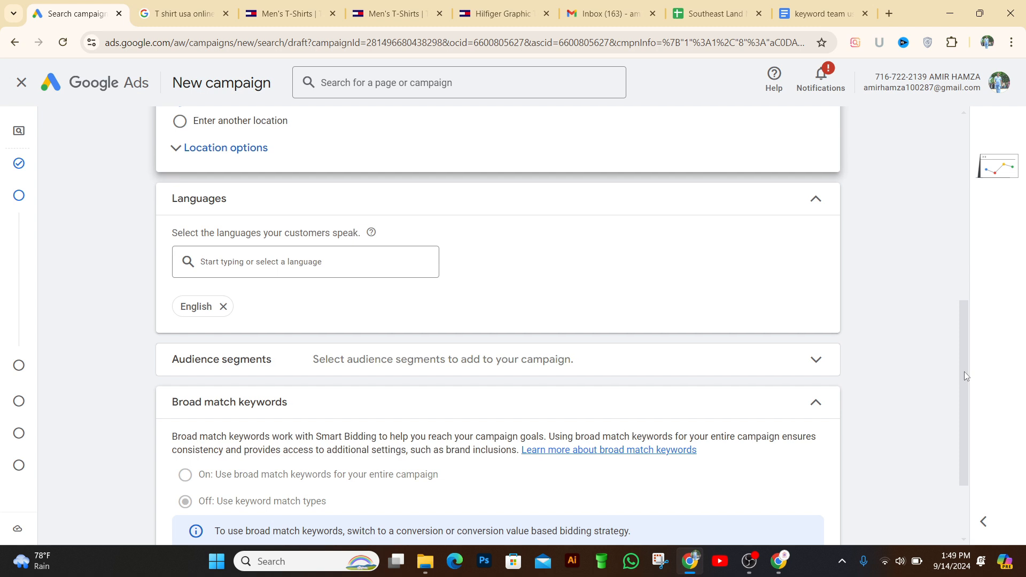
pyautogui.click(222, 274)
pyautogui.click(525, 257)
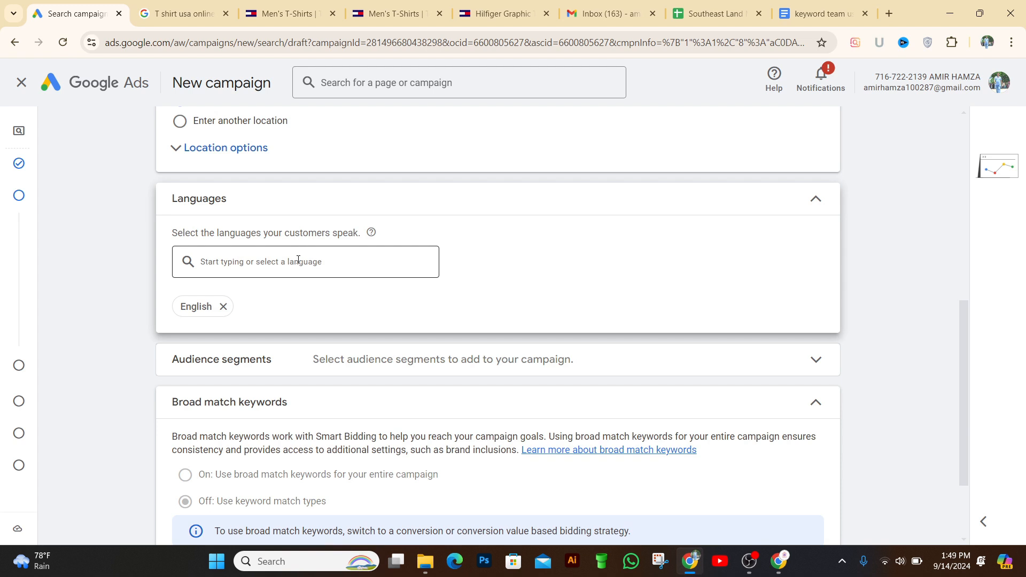
pyautogui.moveTo(962, 329); pyautogui.dragTo(961, 314)
pyautogui.click(238, 295)
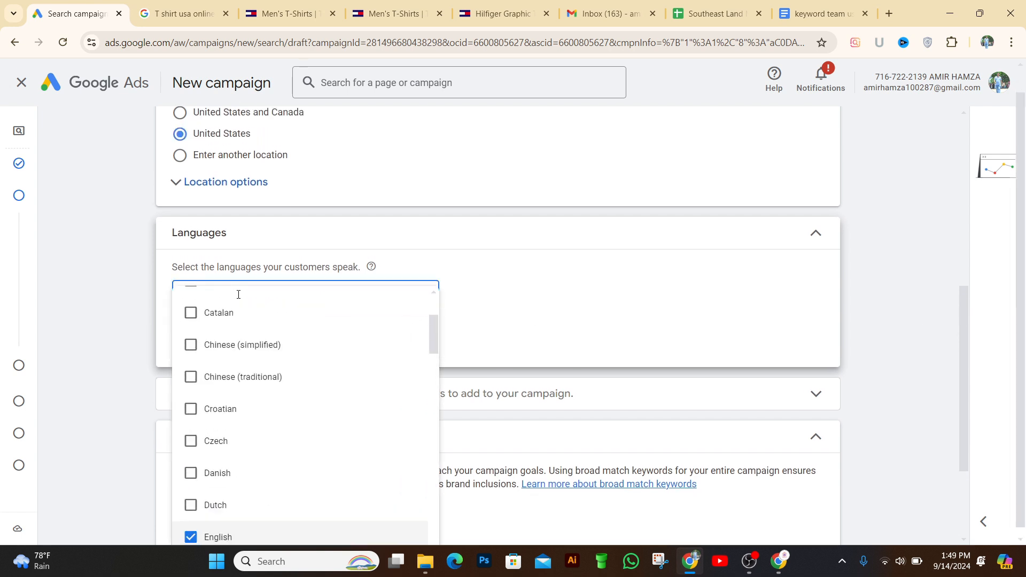
pyautogui.click(518, 307)
pyautogui.click(268, 294)
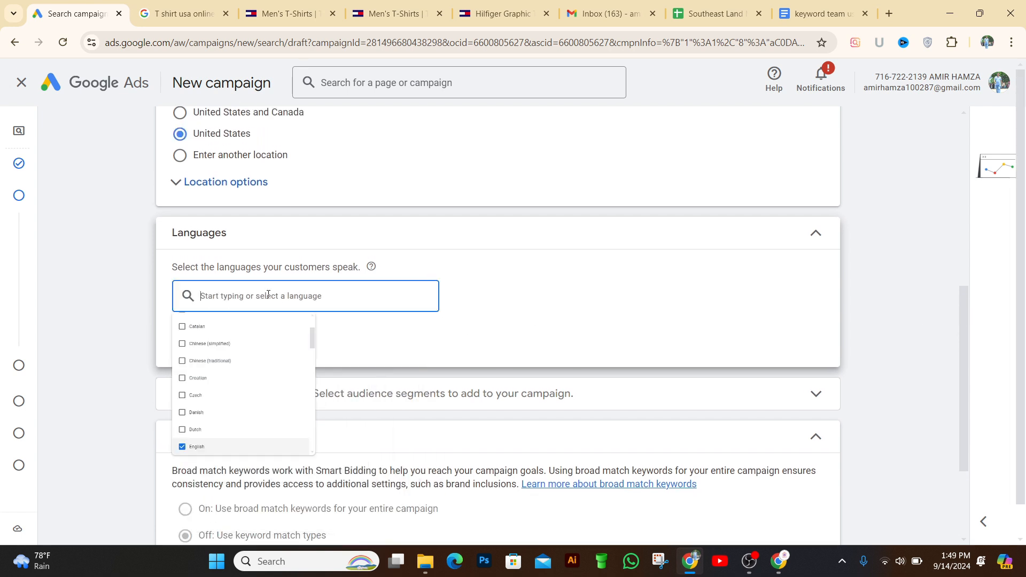
pyautogui.click(472, 310)
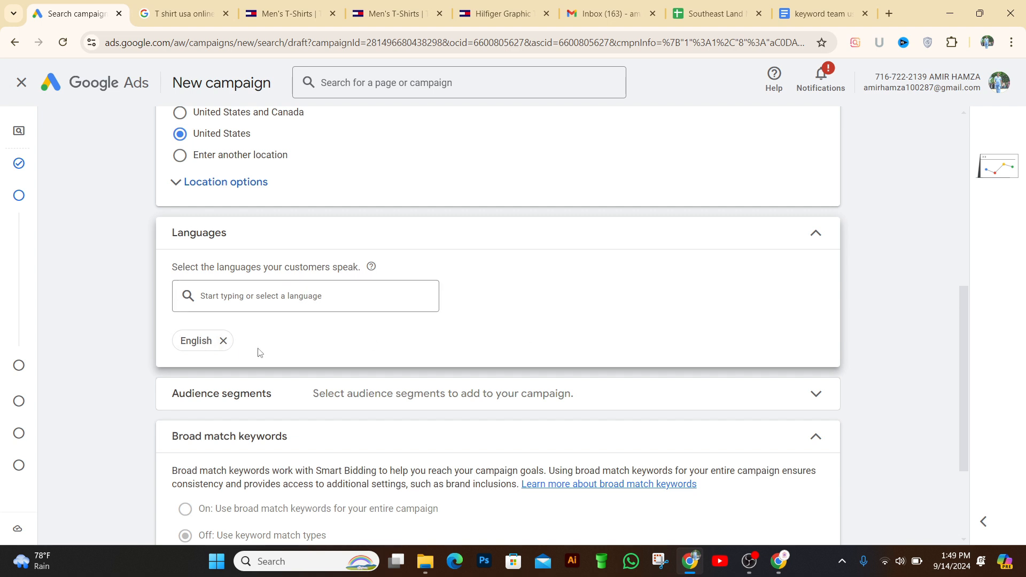
pyautogui.click(326, 296)
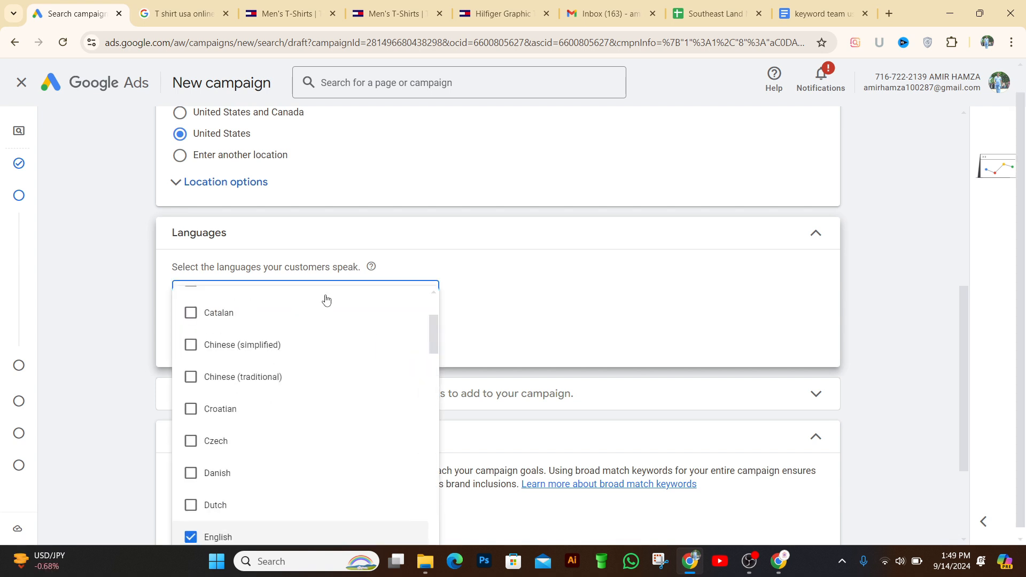
pyautogui.click(573, 321)
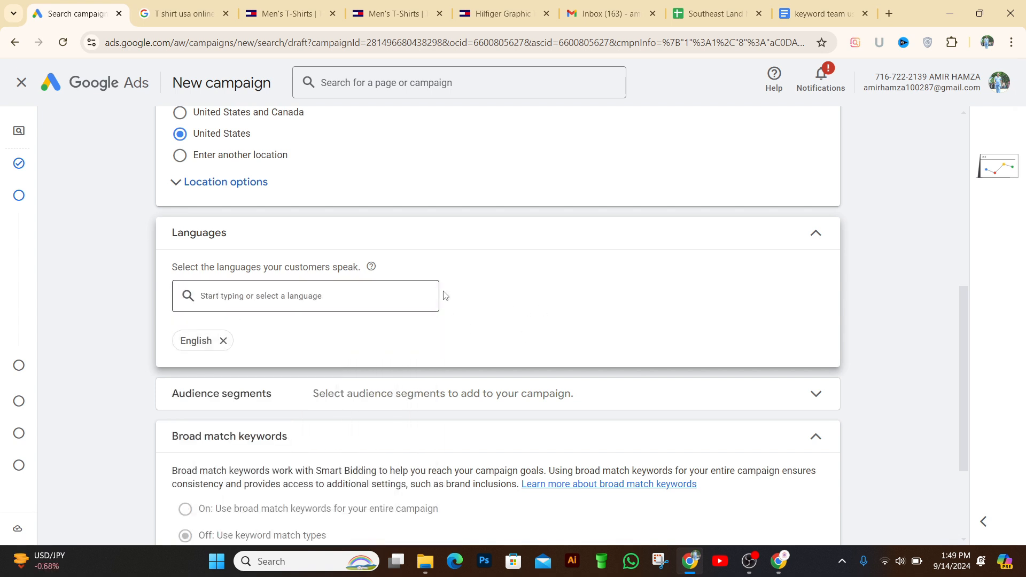
# - Search the campaign's language options for "bangla" and clear the search text
pyautogui.click(383, 297)
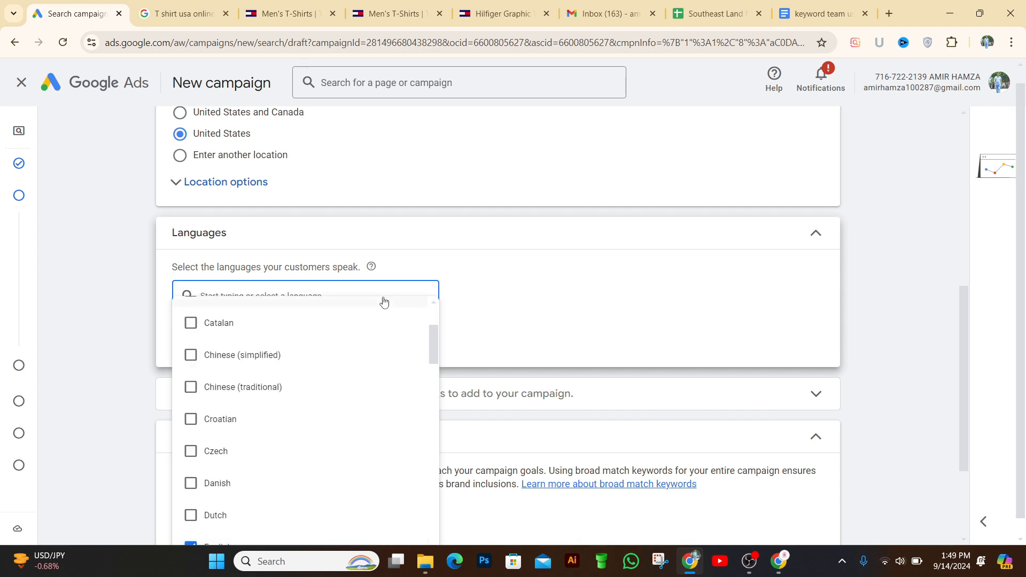
pyautogui.write('ba')
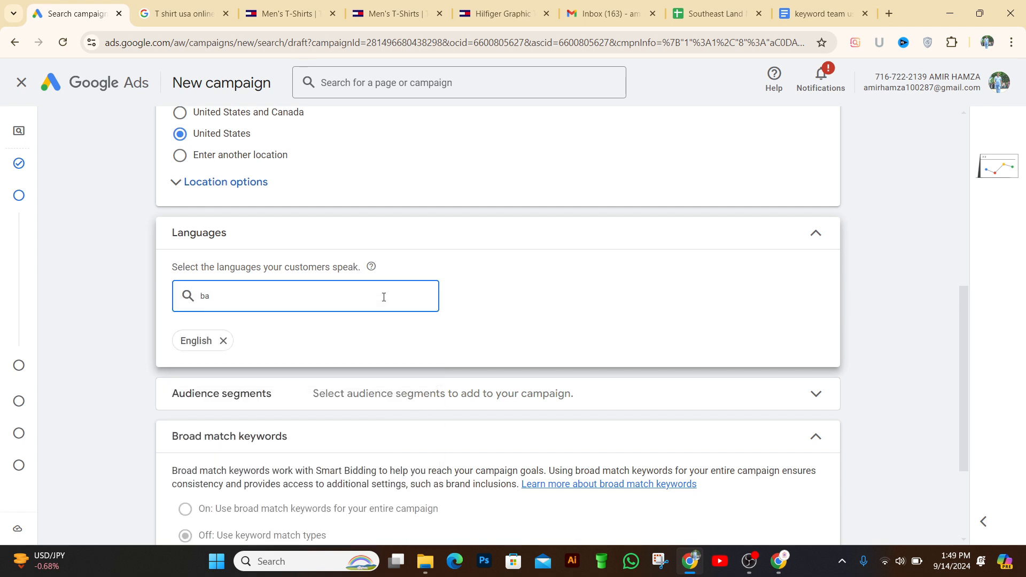
pyautogui.write('ngla')
pyautogui.click(543, 331)
pyautogui.click(309, 295)
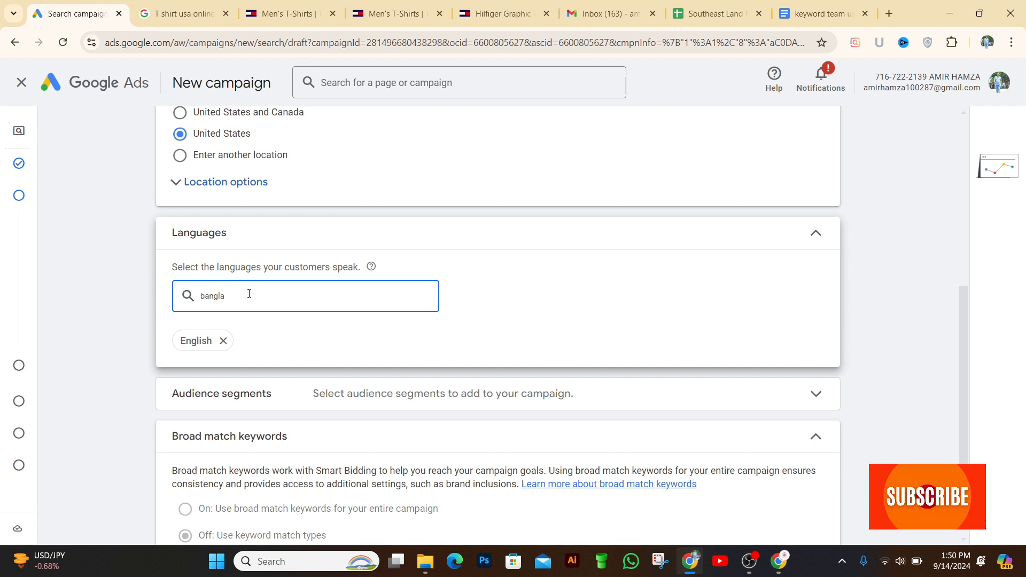
pyautogui.press('BackSpace')
pyautogui.press('BackSpace')
pyautogui.press('BackSpace')
pyautogui.press('BackSpace')
pyautogui.press('BackSpace')
pyautogui.press('BackSpace')
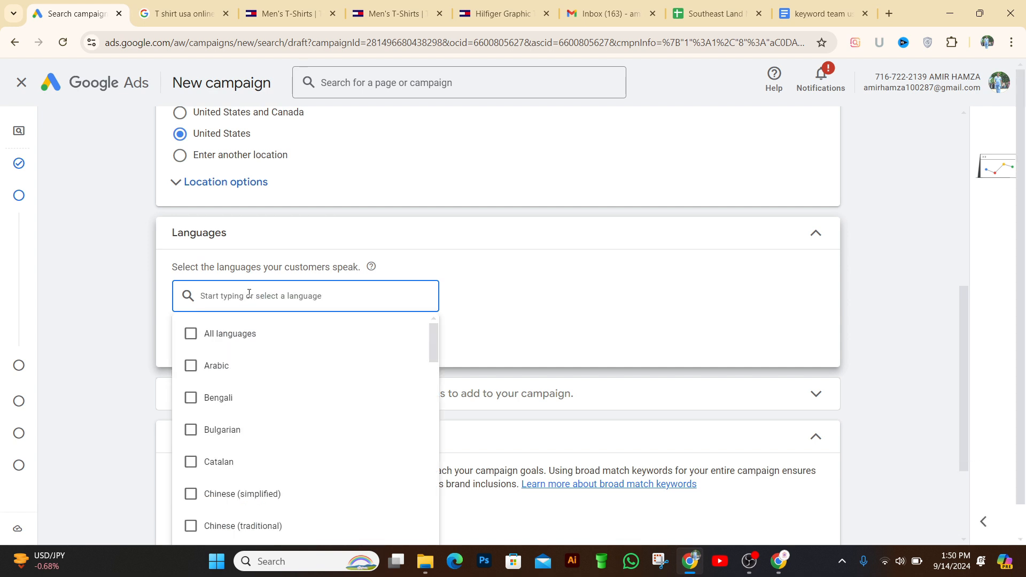
# - Find Bengali among the languages starting with "b" and add it to the campaign's languages
pyautogui.write('ba')
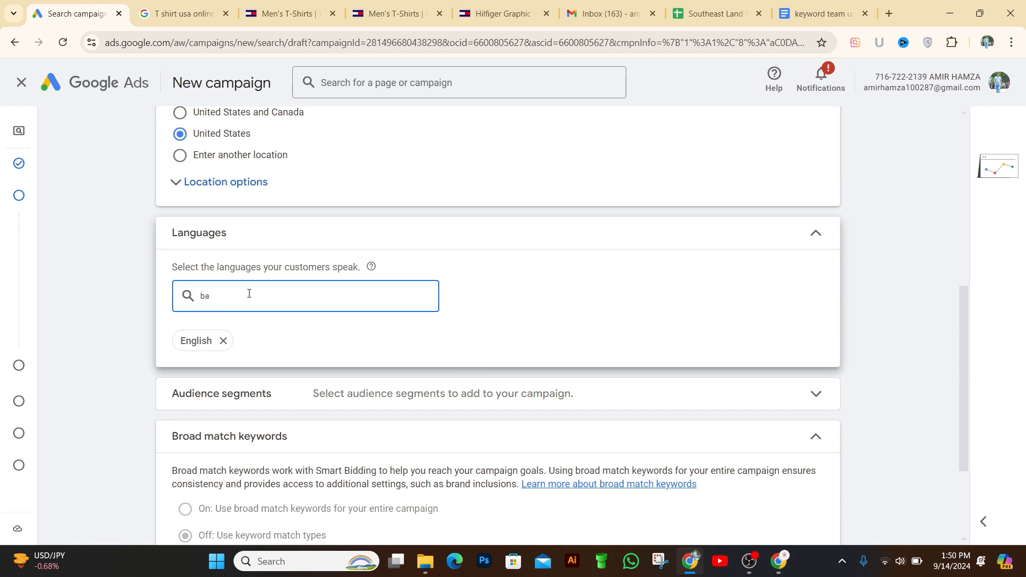
pyautogui.press('BackSpace')
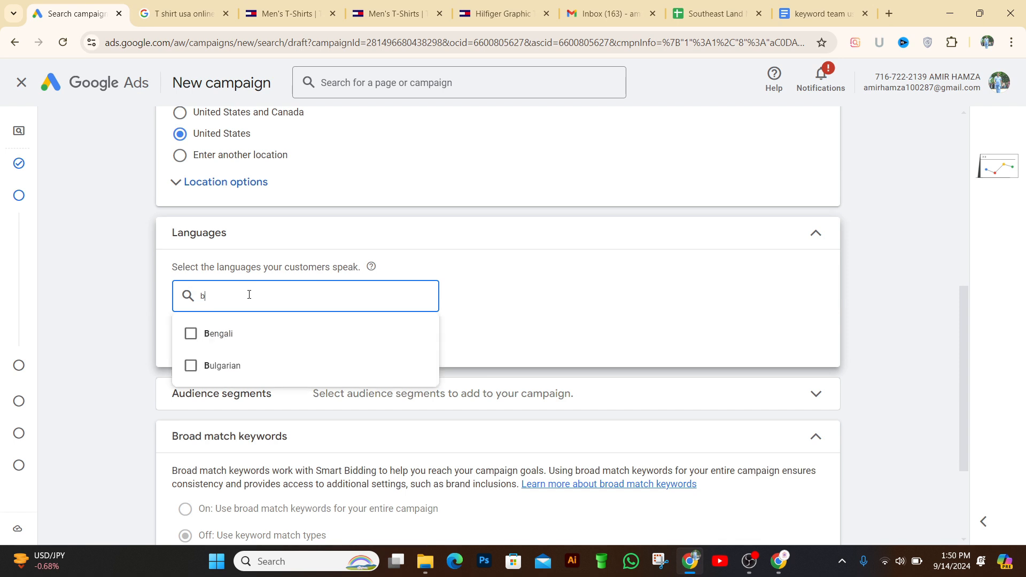
pyautogui.click(230, 334)
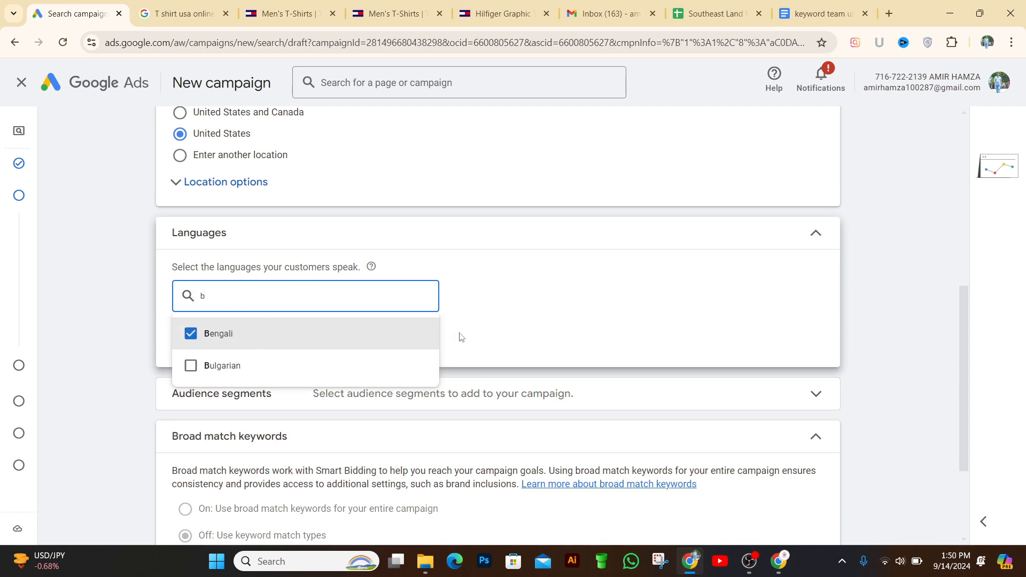
pyautogui.click(473, 327)
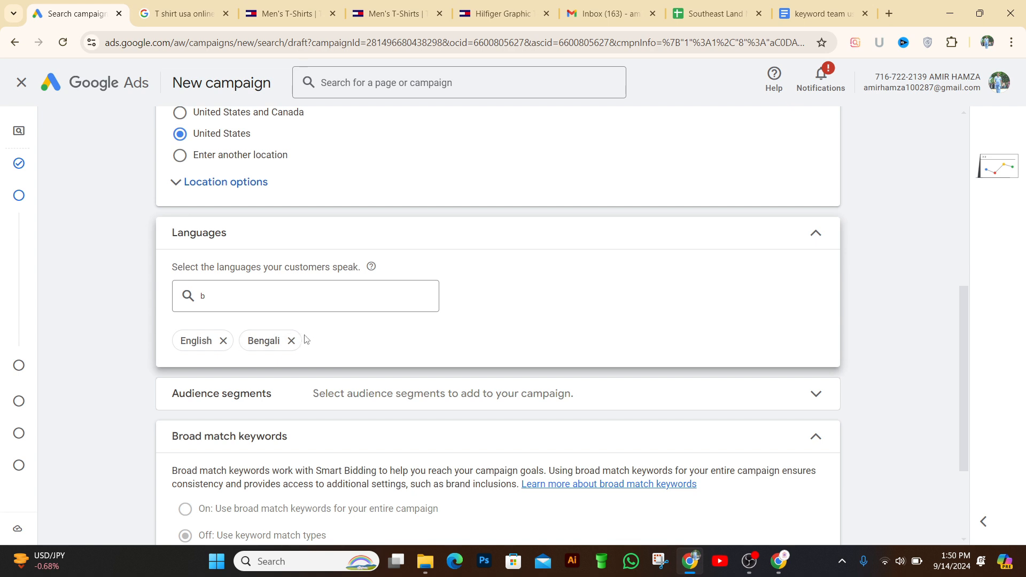
# - Remove English from the campaign's languages and clear the language search text
pyautogui.click(223, 341)
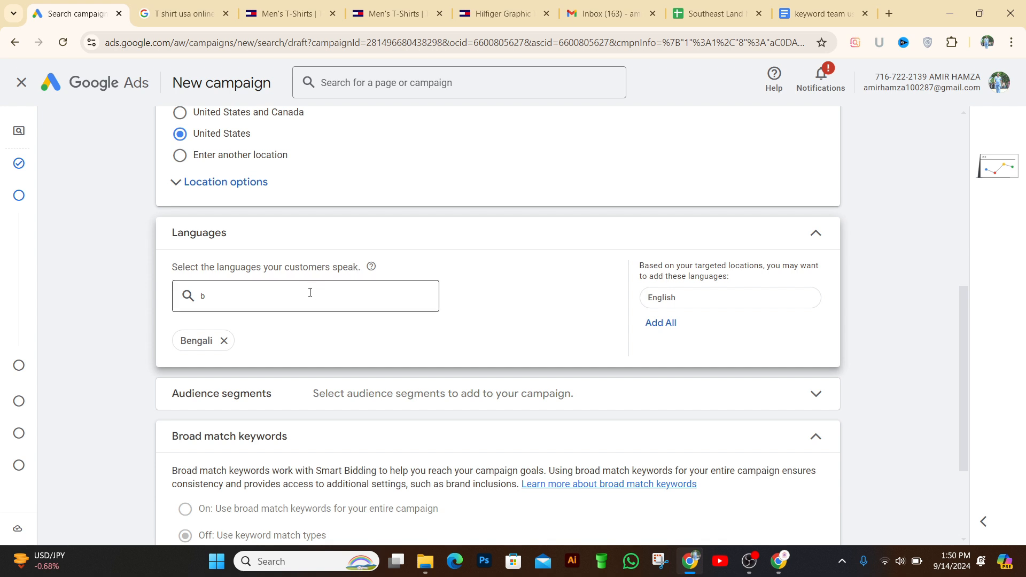
pyautogui.click(234, 295)
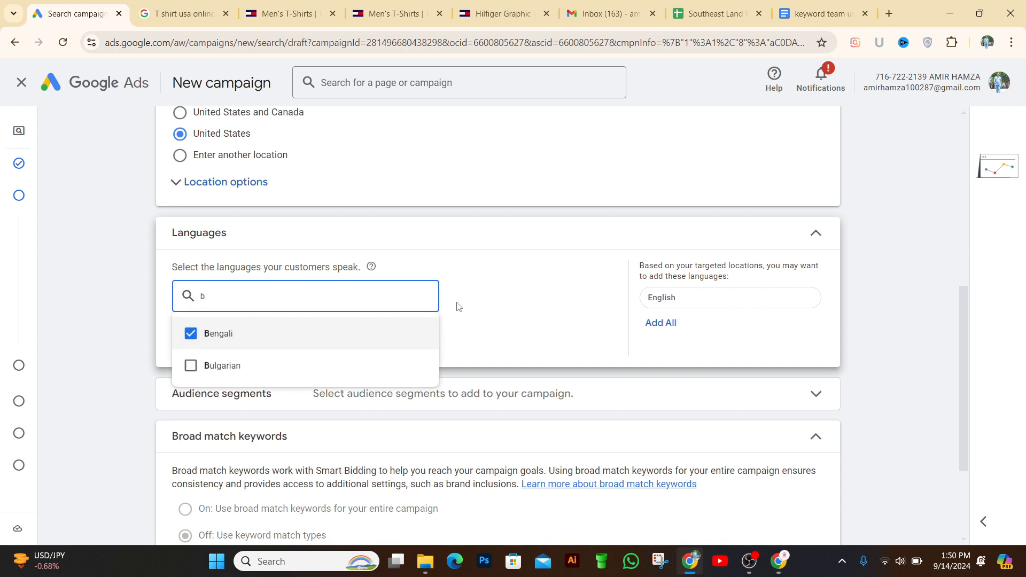
pyautogui.click(520, 299)
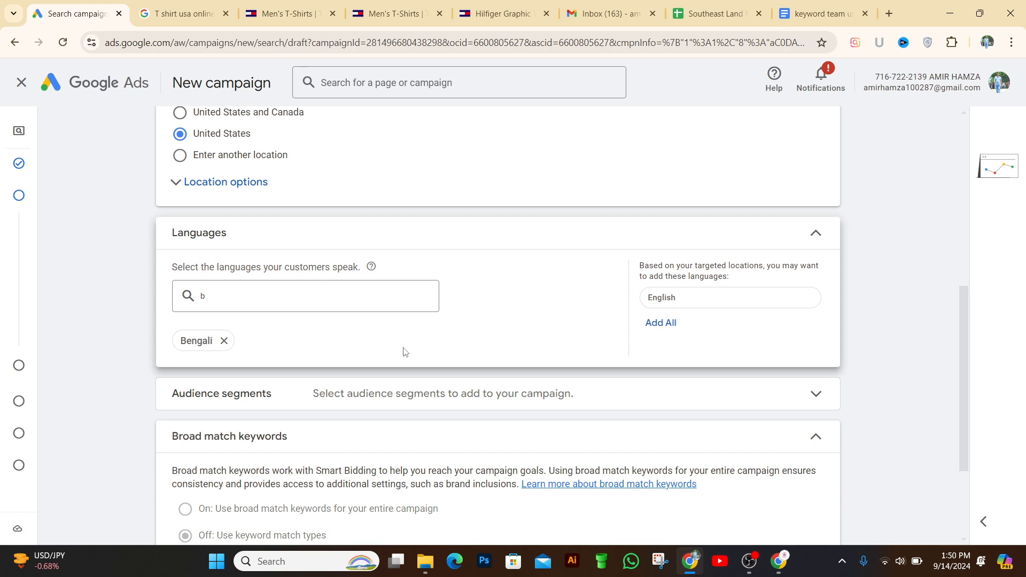
pyautogui.click(262, 294)
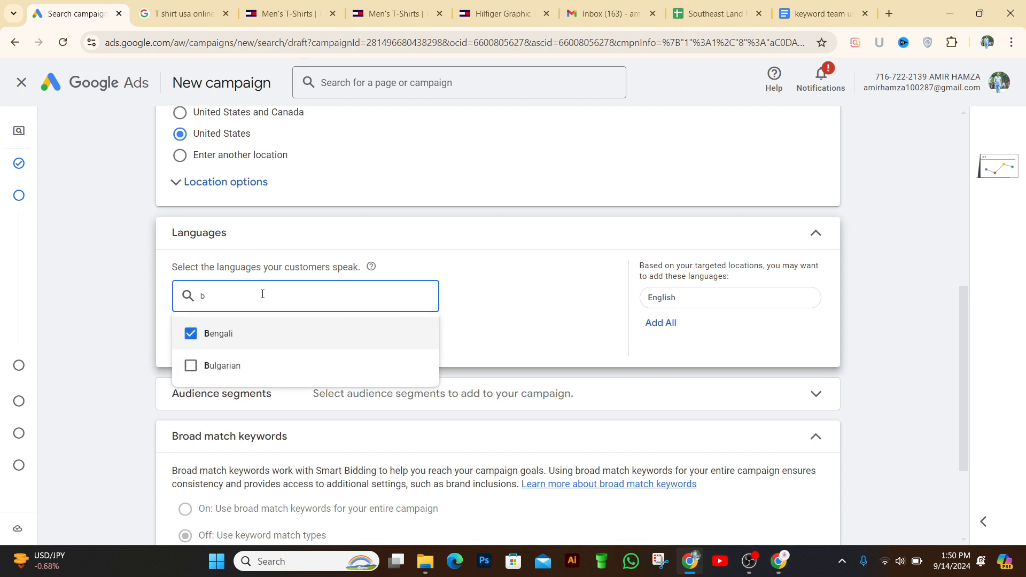
pyautogui.press('BackSpace')
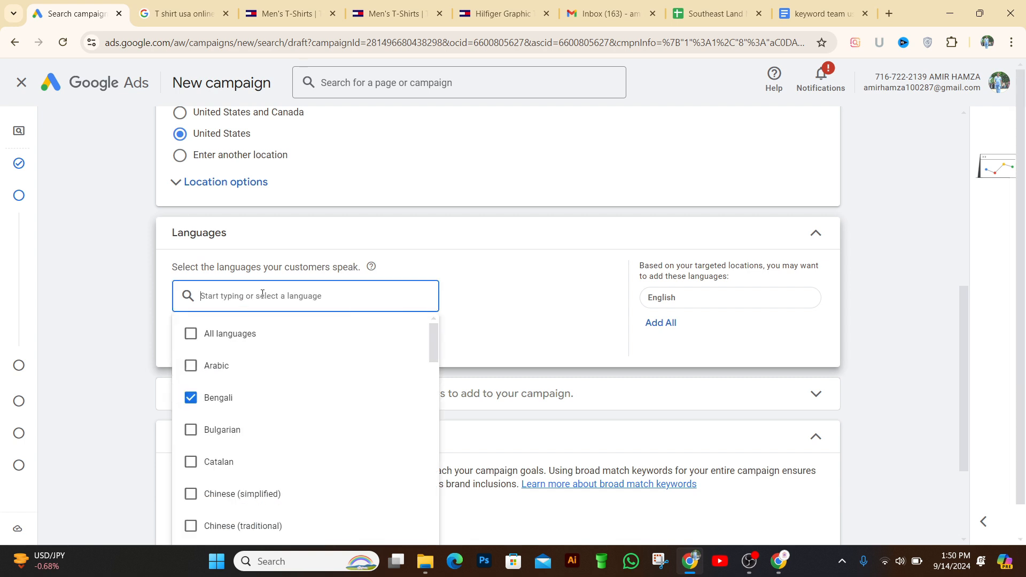
pyautogui.click(511, 315)
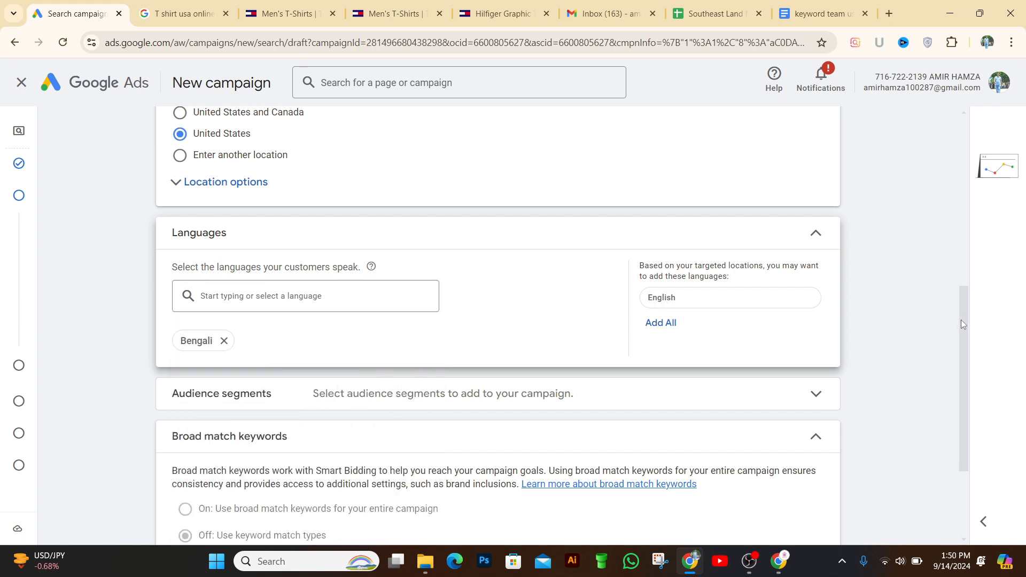
# - Search for "english", add English back to the campaign's languages and remove Bengali
pyautogui.moveTo(961, 320); pyautogui.dragTo(973, 346)
pyautogui.click(242, 243)
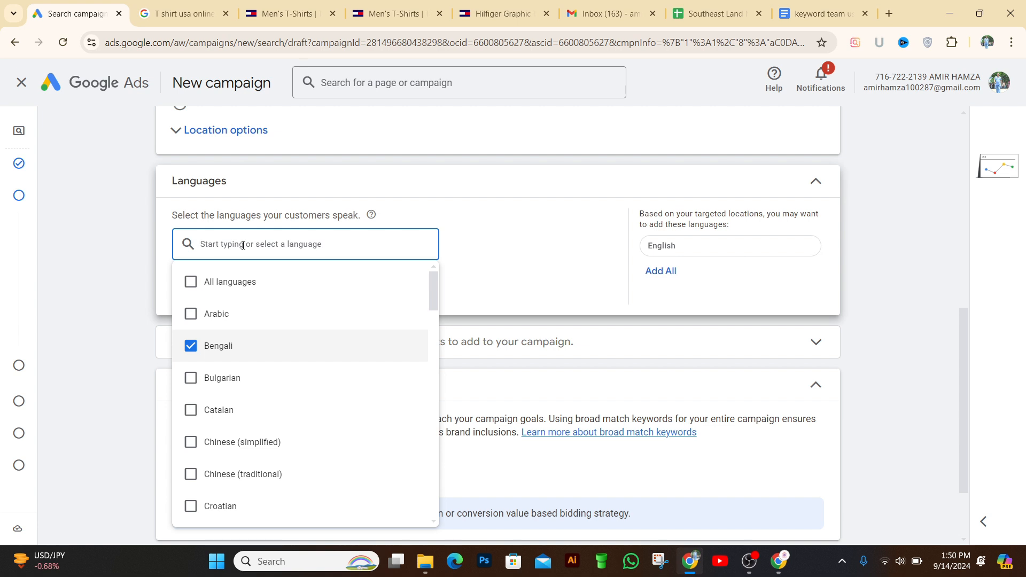
pyautogui.write('eng')
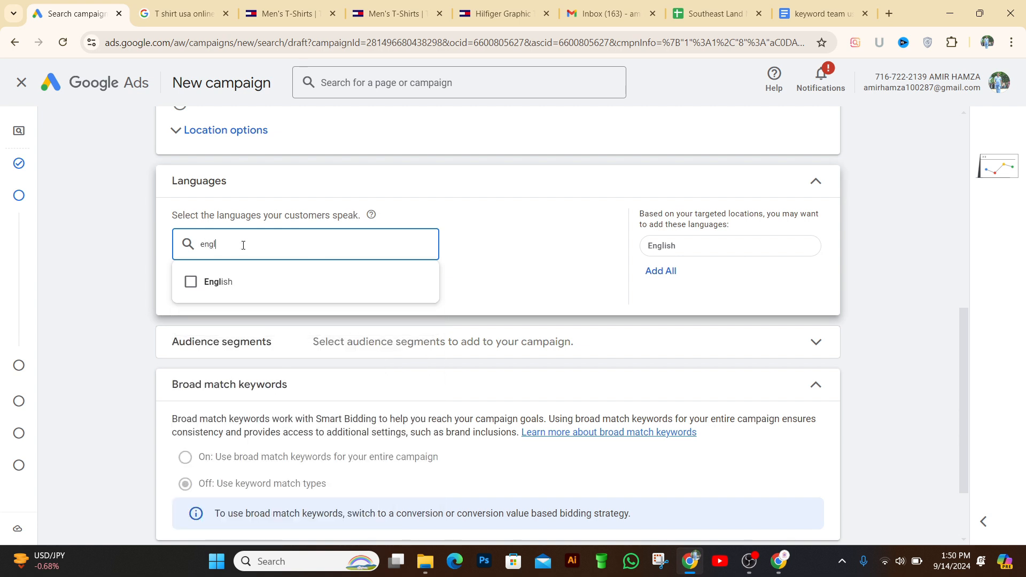
pyautogui.write('lish')
pyautogui.click(190, 282)
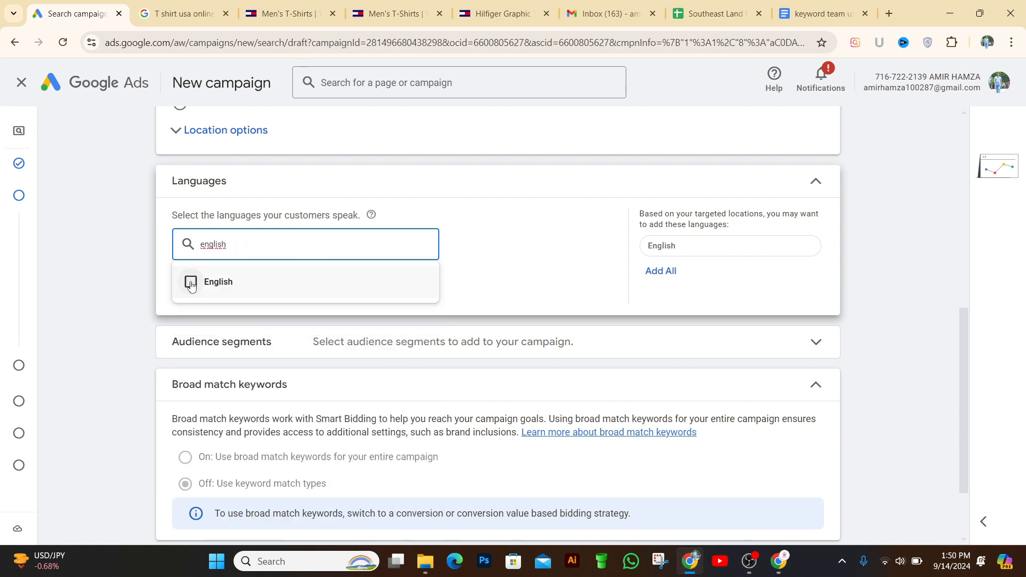
pyautogui.click(502, 269)
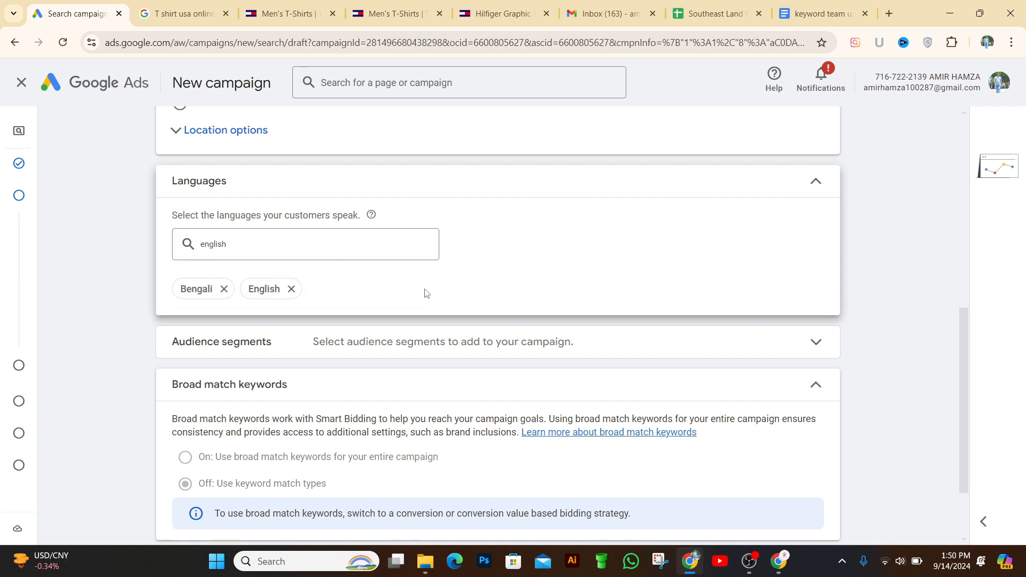
pyautogui.click(223, 289)
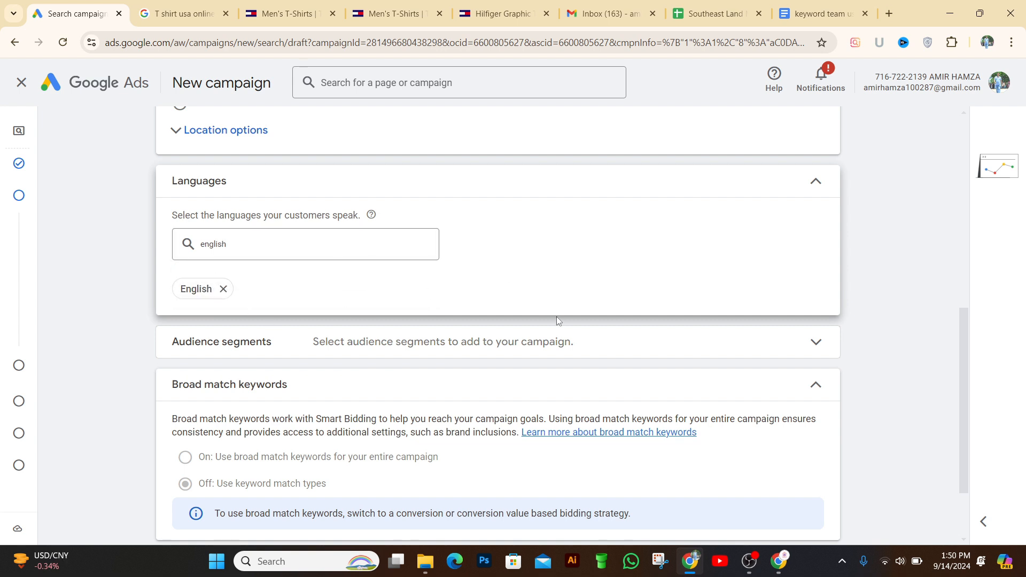
# - Expand the campaign's audience segments settings and review the available segment options
pyautogui.moveTo(968, 339); pyautogui.dragTo(962, 367)
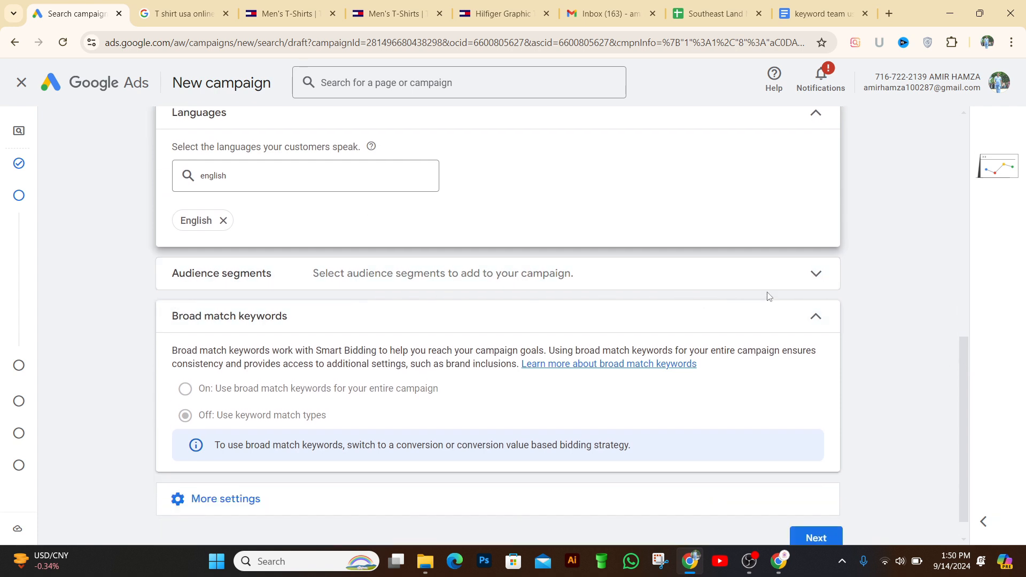
pyautogui.click(813, 274)
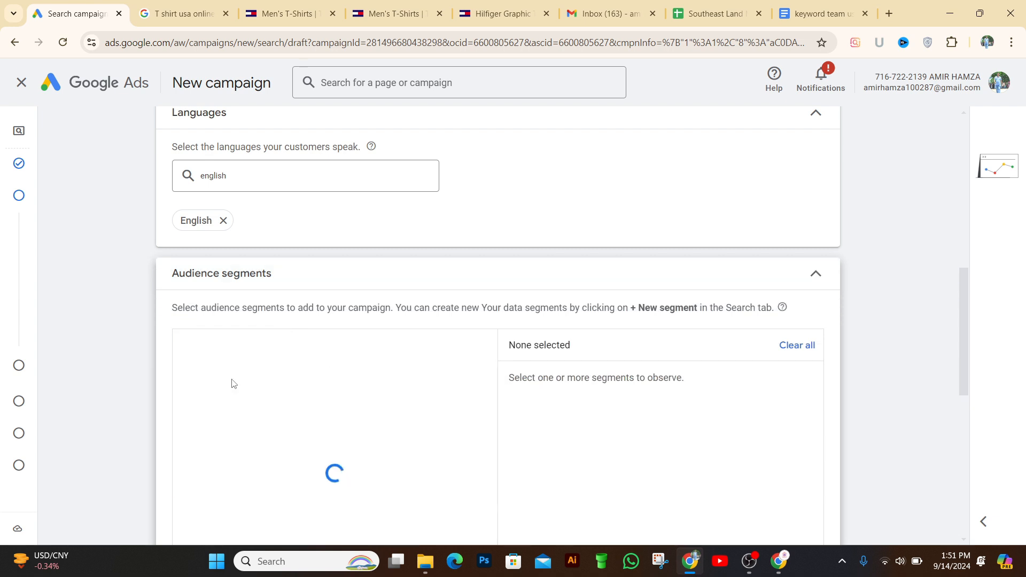
pyautogui.moveTo(961, 316)
pyautogui.mouseDown()
pyautogui.moveTo(969, 362)
pyautogui.moveTo(970, 293)
pyautogui.moveTo(973, 323)
pyautogui.mouseUp()
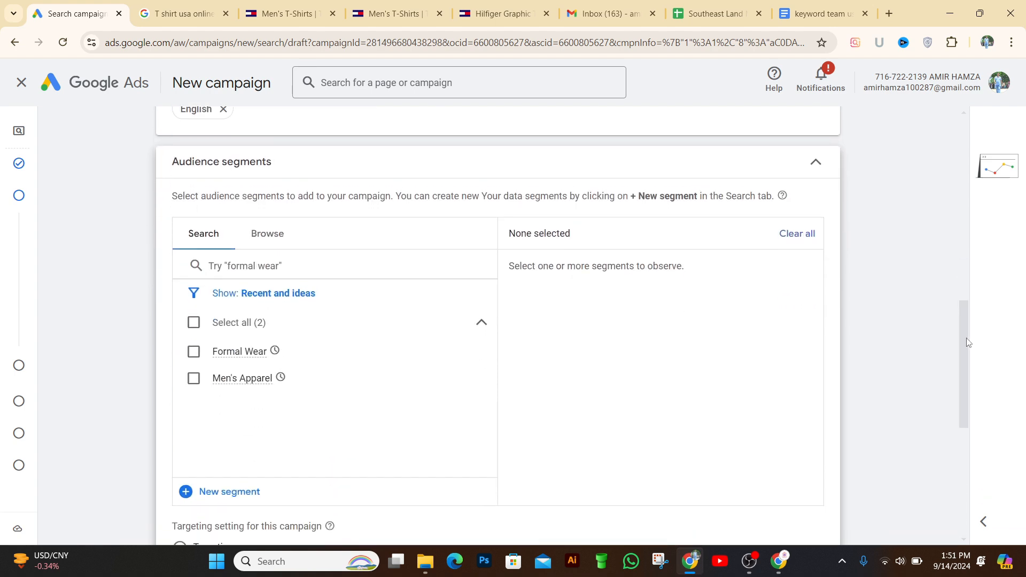
pyautogui.moveTo(969, 342); pyautogui.dragTo(977, 306)
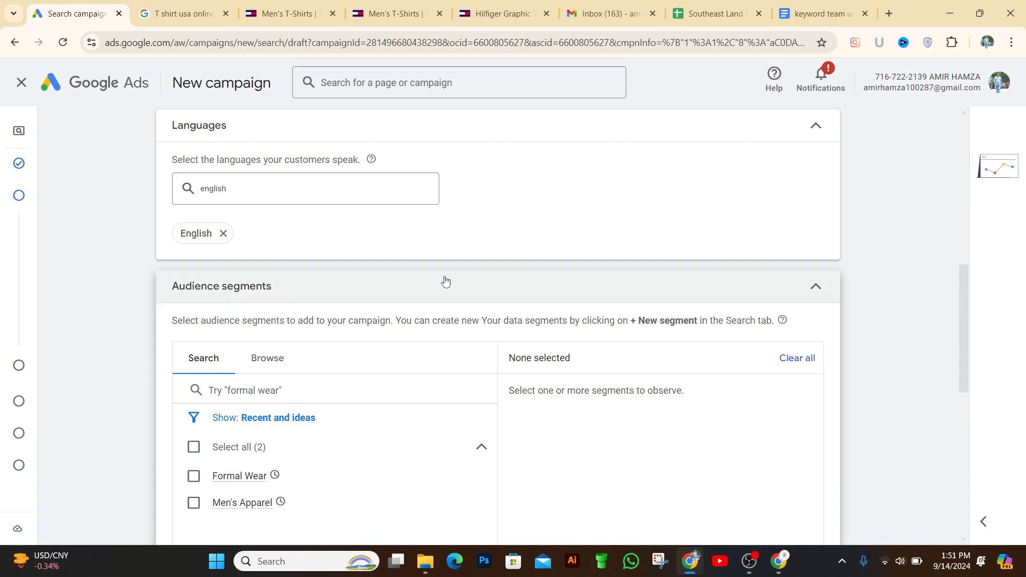
pyautogui.moveTo(963, 323); pyautogui.dragTo(960, 345)
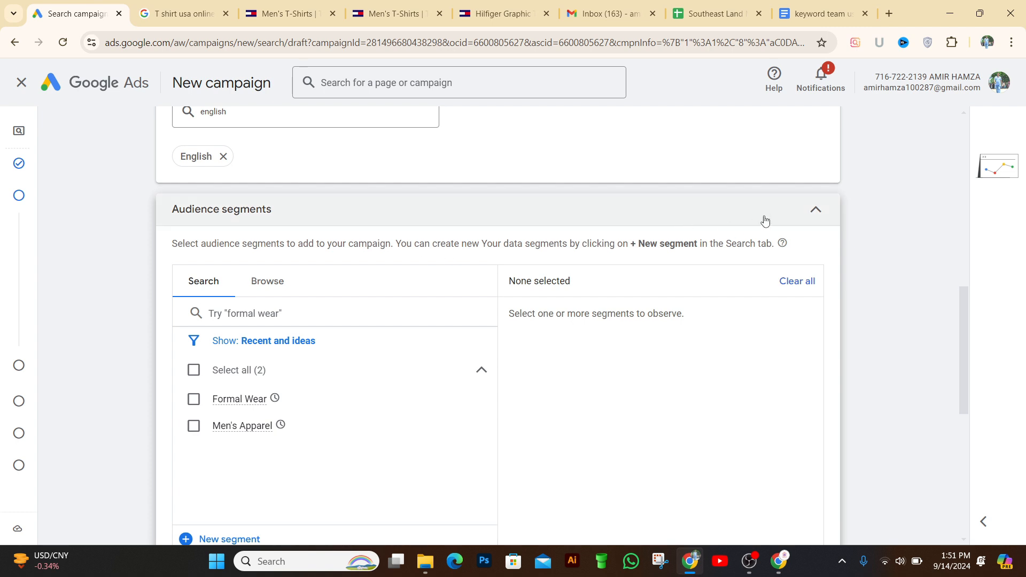
# - Collapse the audience segments settings, review the broad match keywords setting, and continue to keyword and asset generation
pyautogui.click(814, 216)
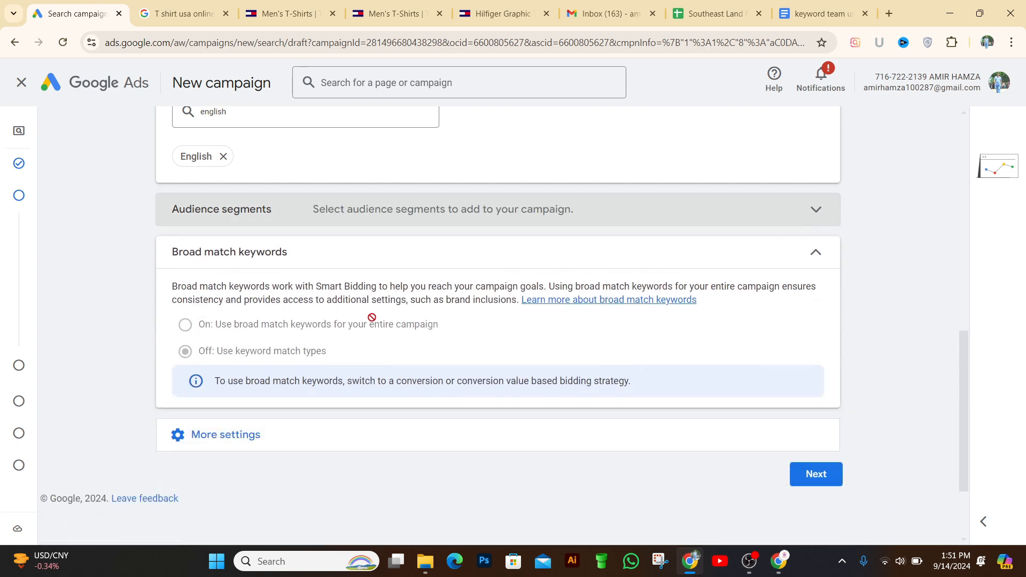
pyautogui.moveTo(960, 351)
pyautogui.mouseDown()
pyautogui.moveTo(960, 318)
pyautogui.moveTo(962, 345)
pyautogui.mouseUp()
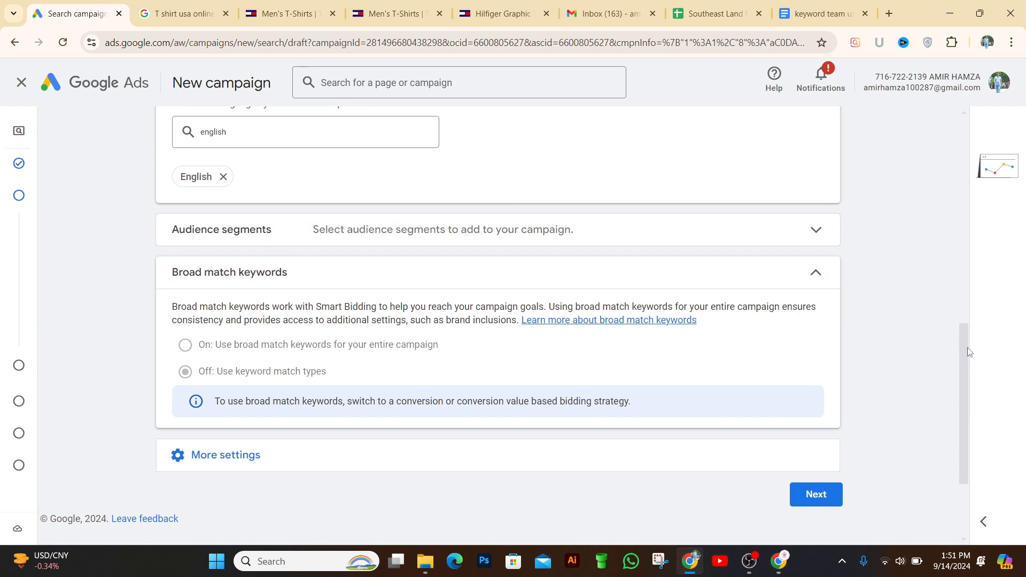
pyautogui.scroll(-1, 971, 353)
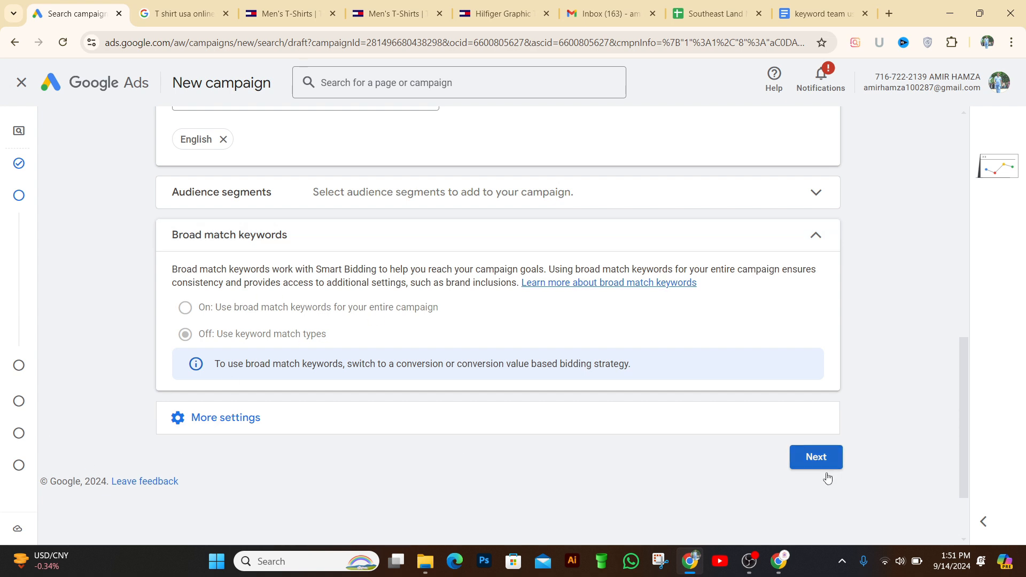
pyautogui.click(810, 464)
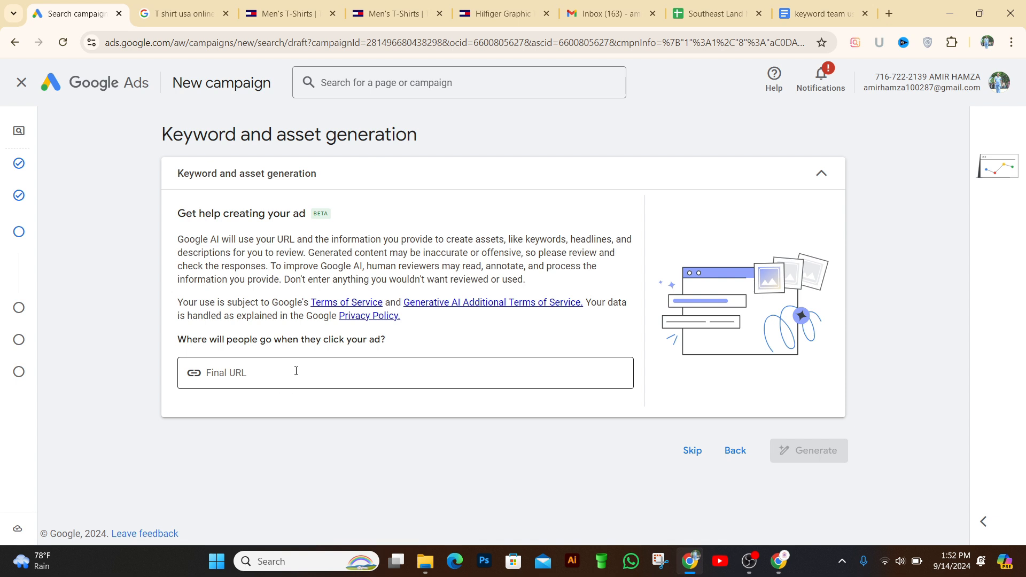
# - Look over the Tommy Hilfiger Men's T-Shirts page in the browser and copy its full web address
pyautogui.click(385, 15)
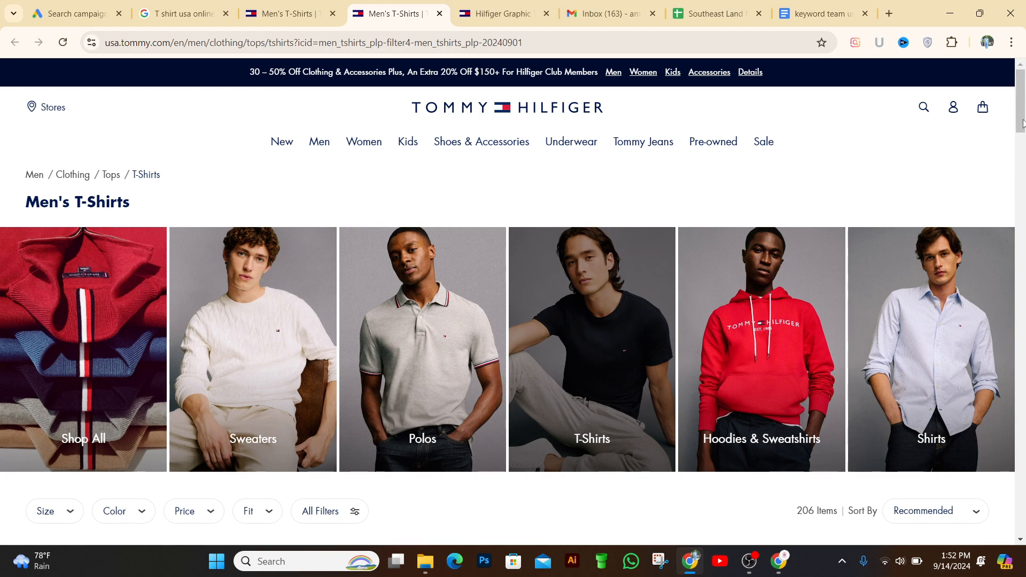
pyautogui.scroll(-1, 1005, 145)
pyautogui.scroll(1, 1000, 134)
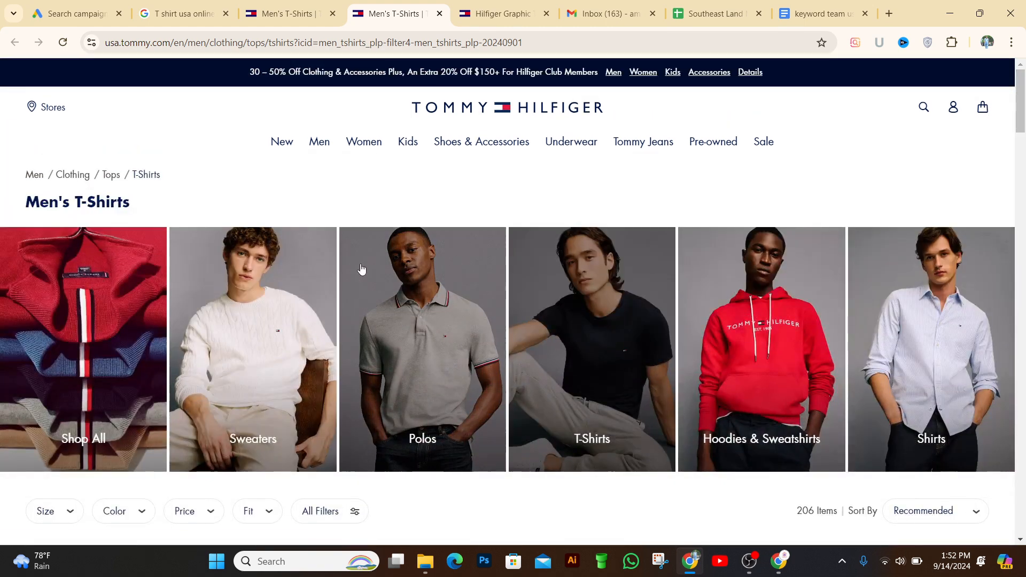
pyautogui.scroll(-5, 1021, 100)
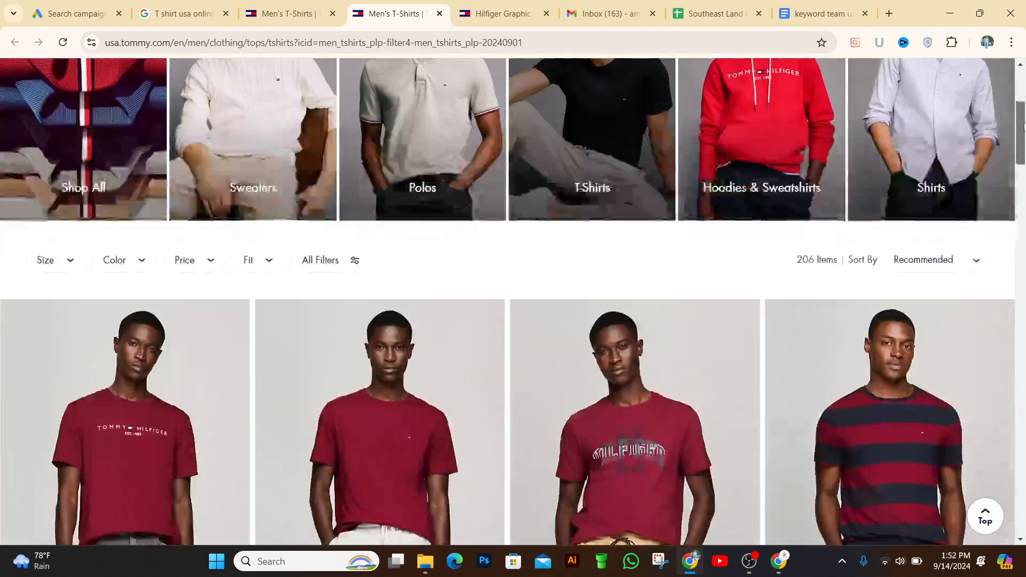
pyautogui.scroll(5, 1018, 107)
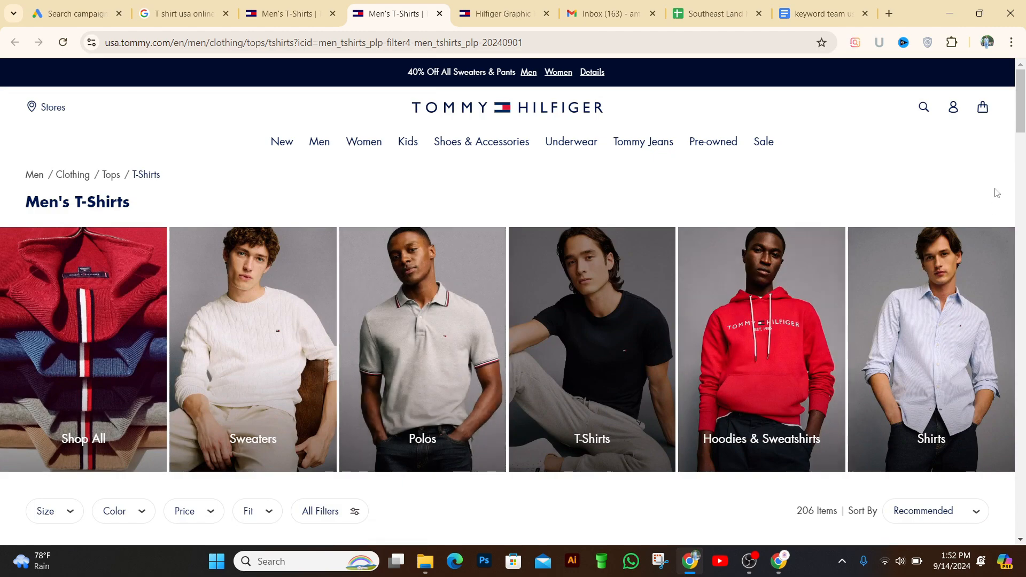
pyautogui.moveTo(1021, 137)
pyautogui.mouseDown()
pyautogui.moveTo(1024, 241)
pyautogui.moveTo(1019, 127)
pyautogui.mouseUp()
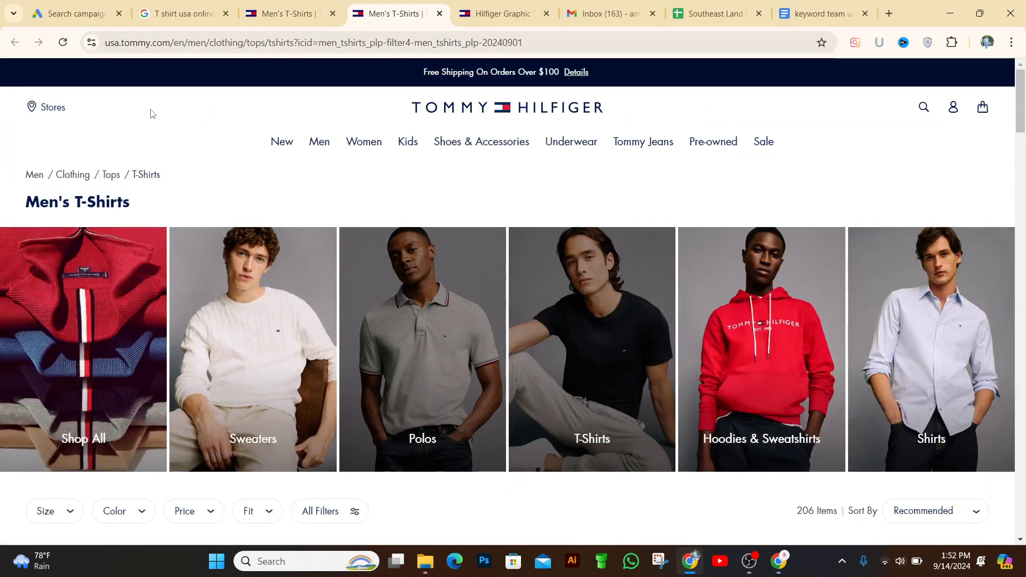
pyautogui.click(122, 50)
pyautogui.hotkey('ctrl', 'c')
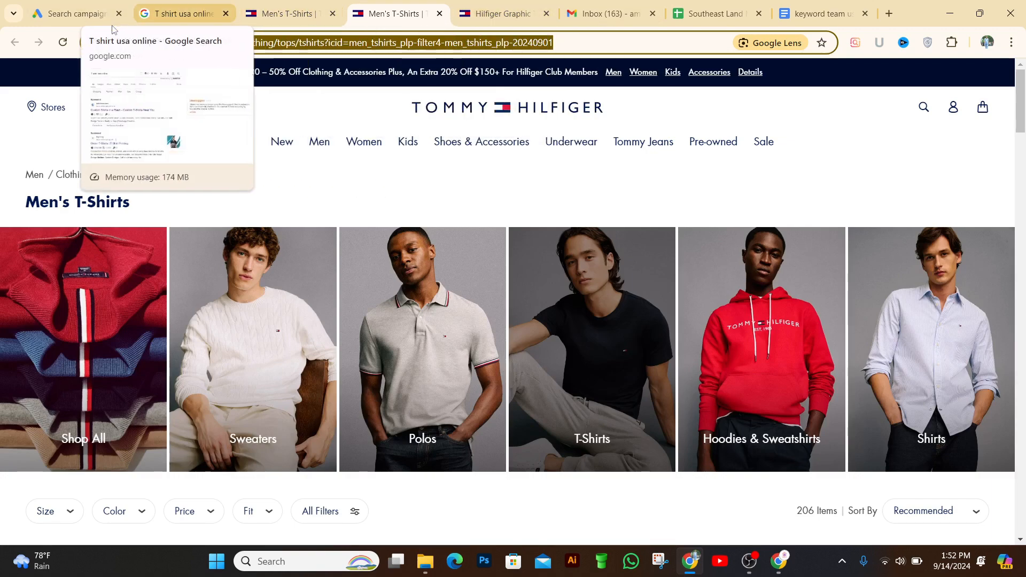
# - In the Google Ads campaign, paste the copied T-shirts page address as the final URL and skip the keyword and asset generation
pyautogui.click(78, 13)
pyautogui.click(239, 374)
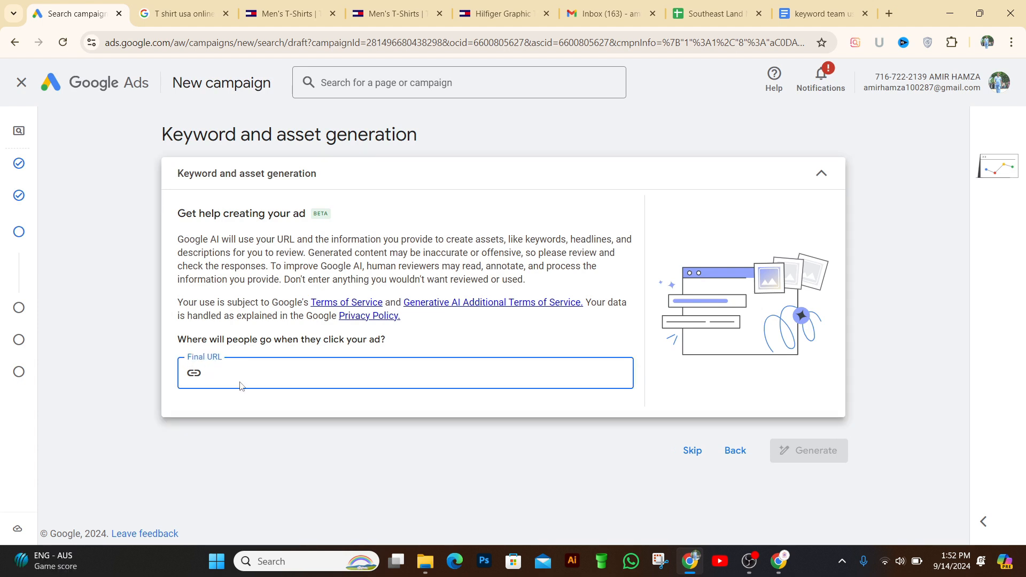
pyautogui.hotkey('ctrl', 'v')
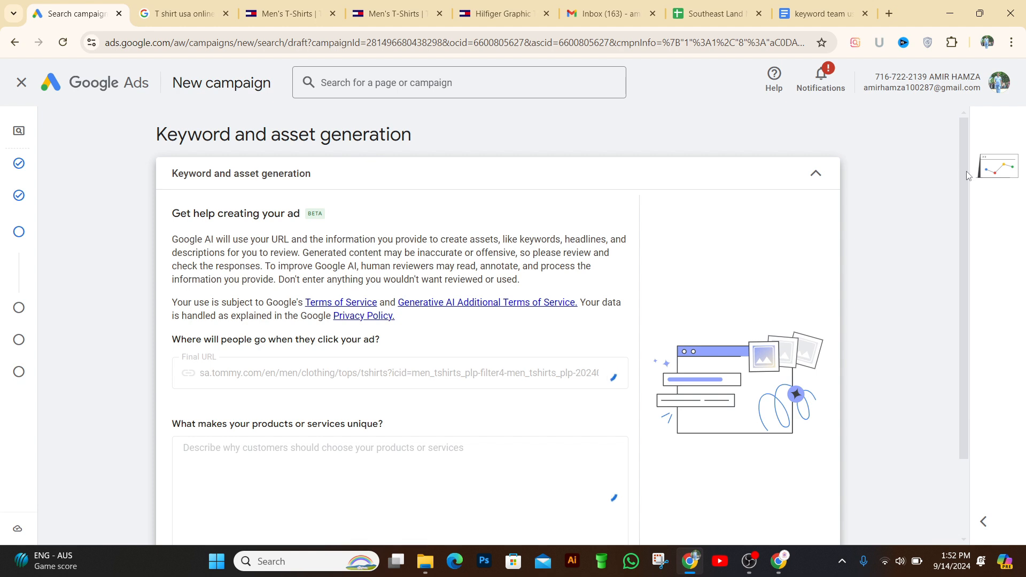
pyautogui.moveTo(966, 171); pyautogui.dragTo(973, 252)
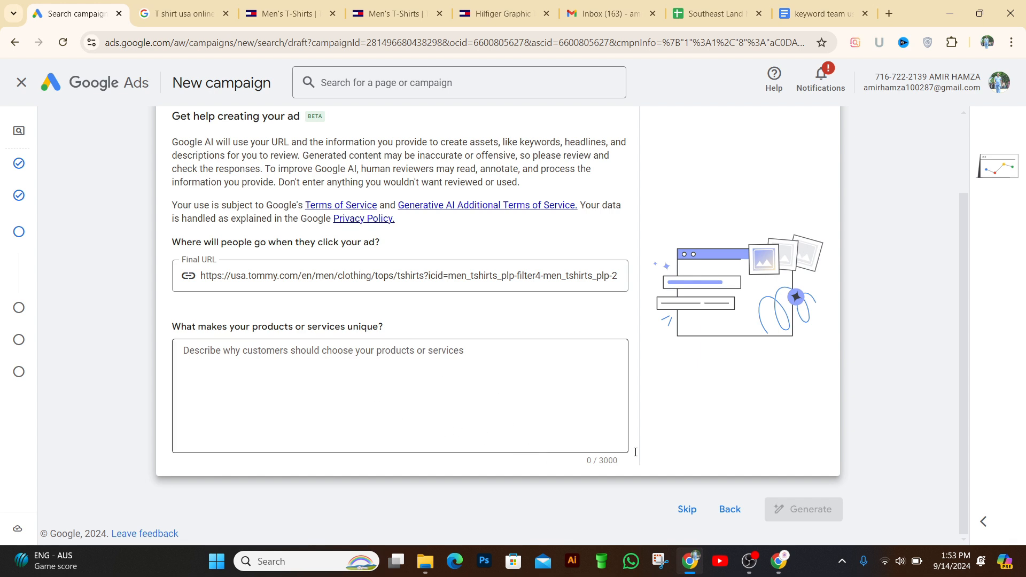
pyautogui.click(687, 511)
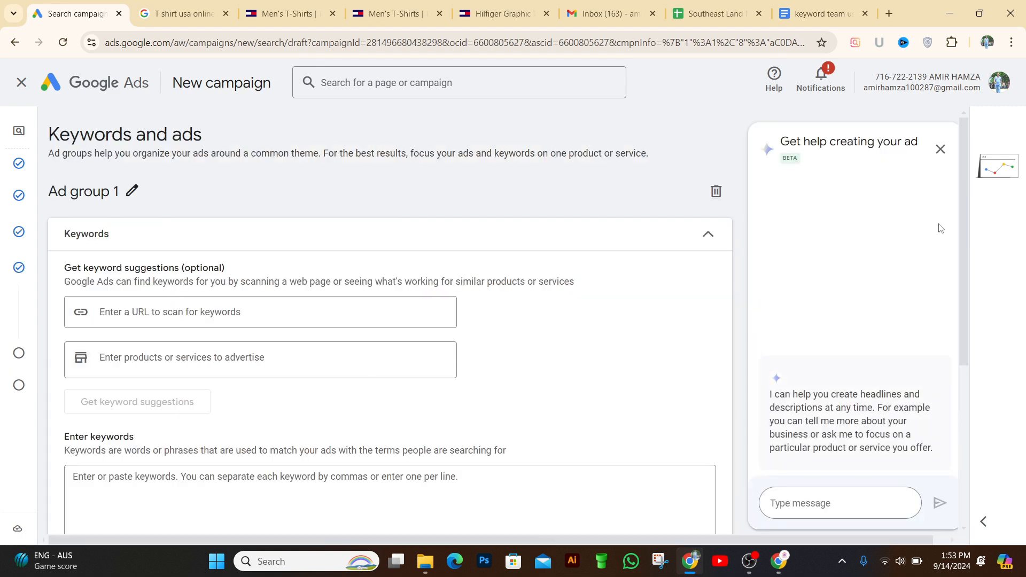
# - Examine the keyword, headline and description fields of Ad group 1 and close the ad creation help chat
pyautogui.scroll(-1, 964, 247)
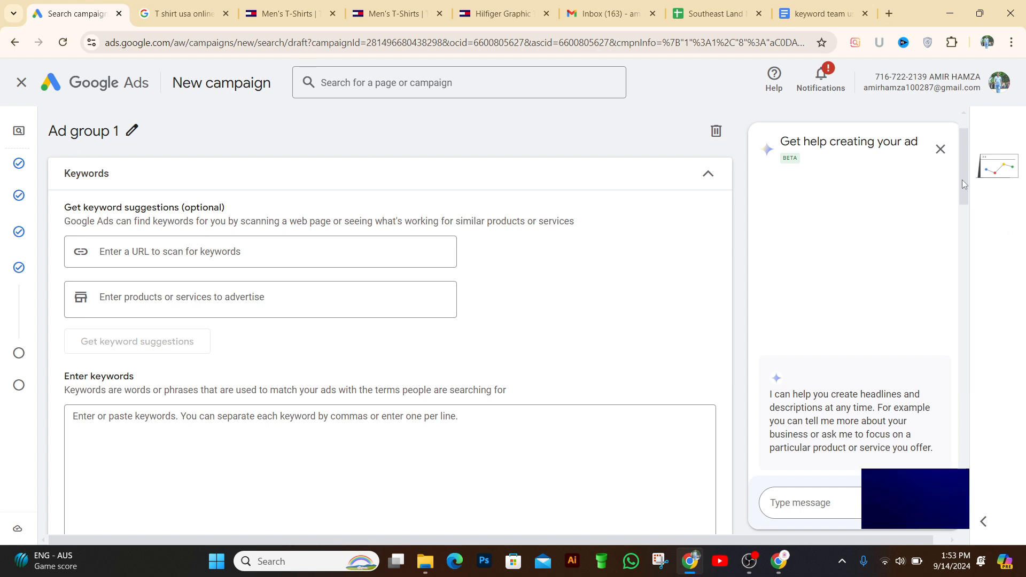
pyautogui.scroll(1, 964, 180)
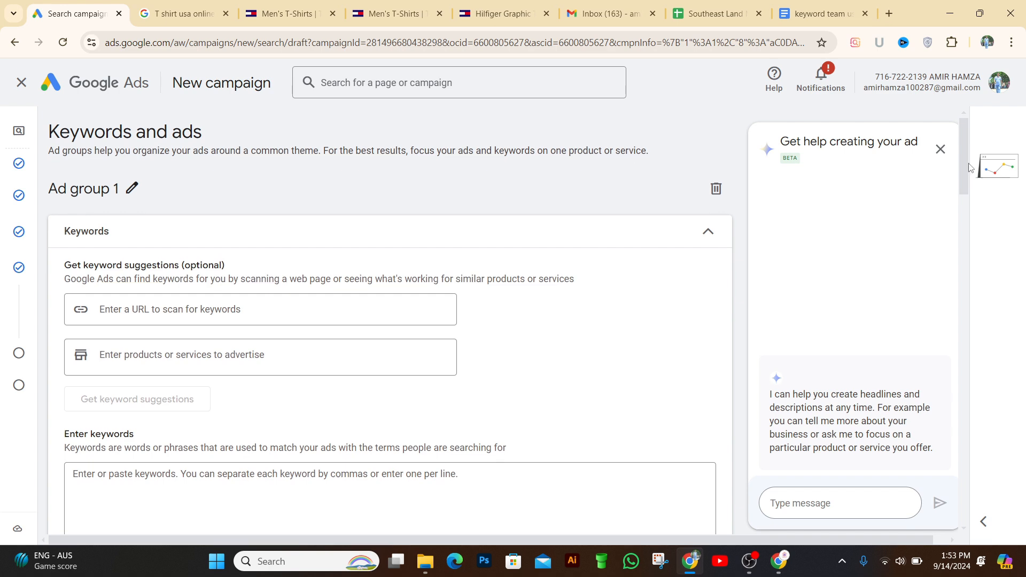
pyautogui.scroll(-3, 970, 148)
pyautogui.scroll(2, 970, 149)
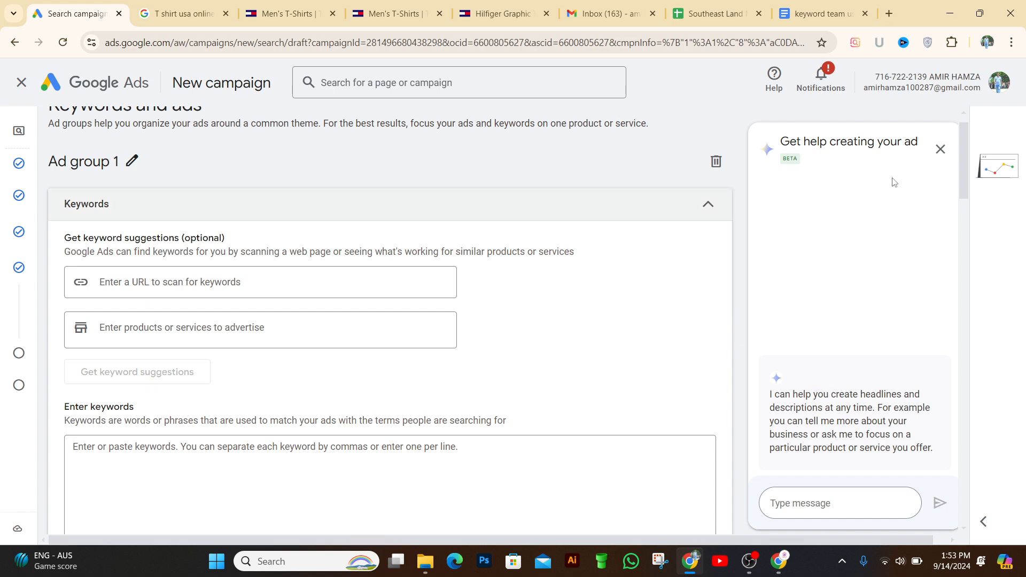
pyautogui.scroll(-4, 965, 176)
pyautogui.scroll(5, 963, 190)
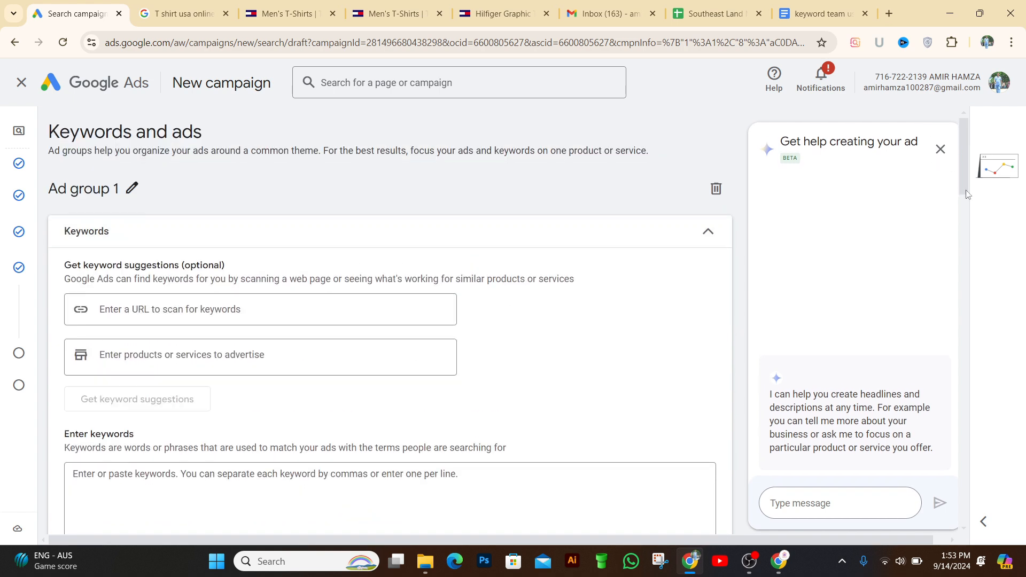
pyautogui.scroll(-8, 966, 191)
pyautogui.scroll(-8, 974, 260)
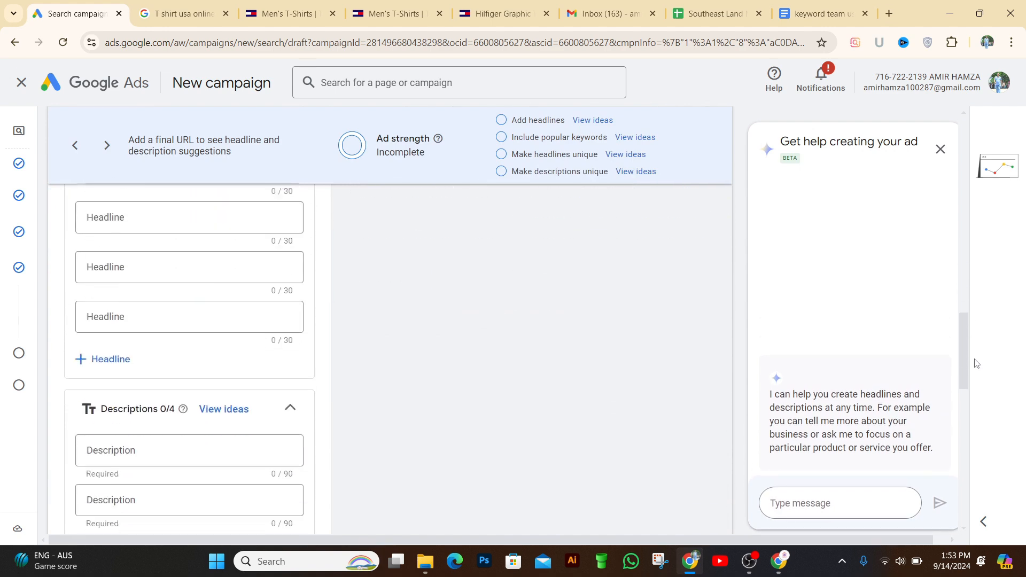
pyautogui.scroll(7, 974, 260)
pyautogui.scroll(8, 964, 209)
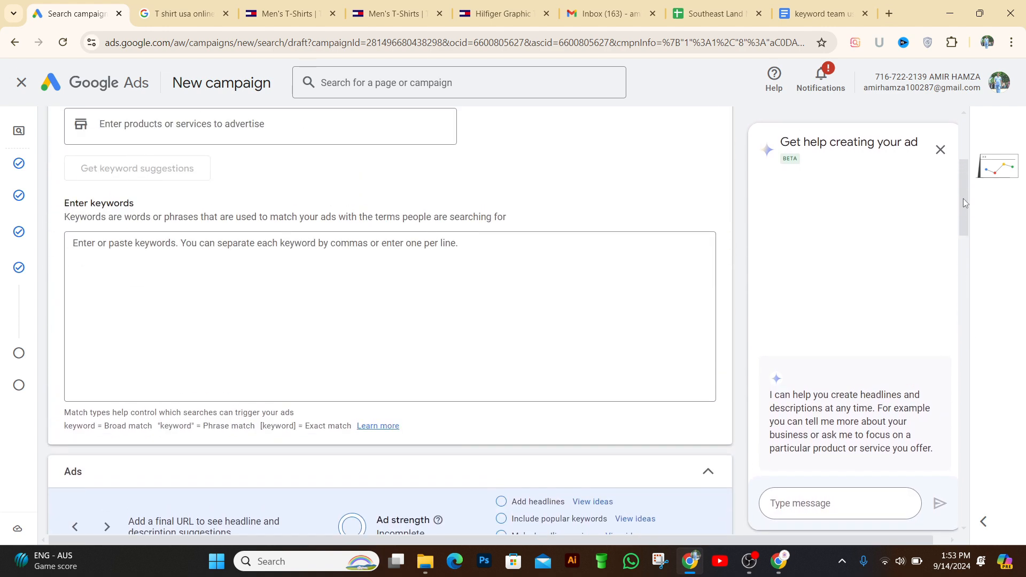
pyautogui.moveTo(959, 185); pyautogui.dragTo(958, 173)
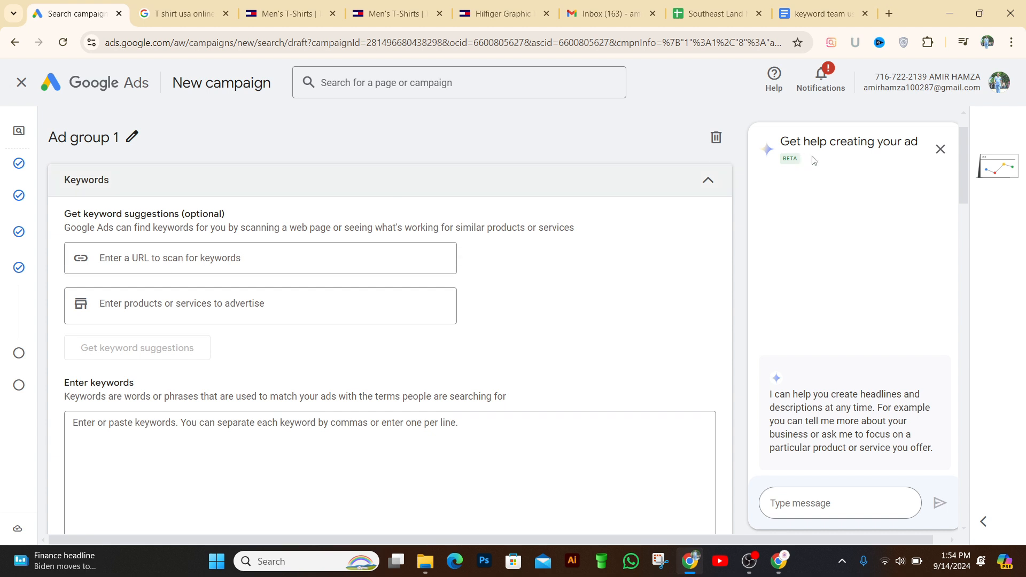
pyautogui.click(941, 149)
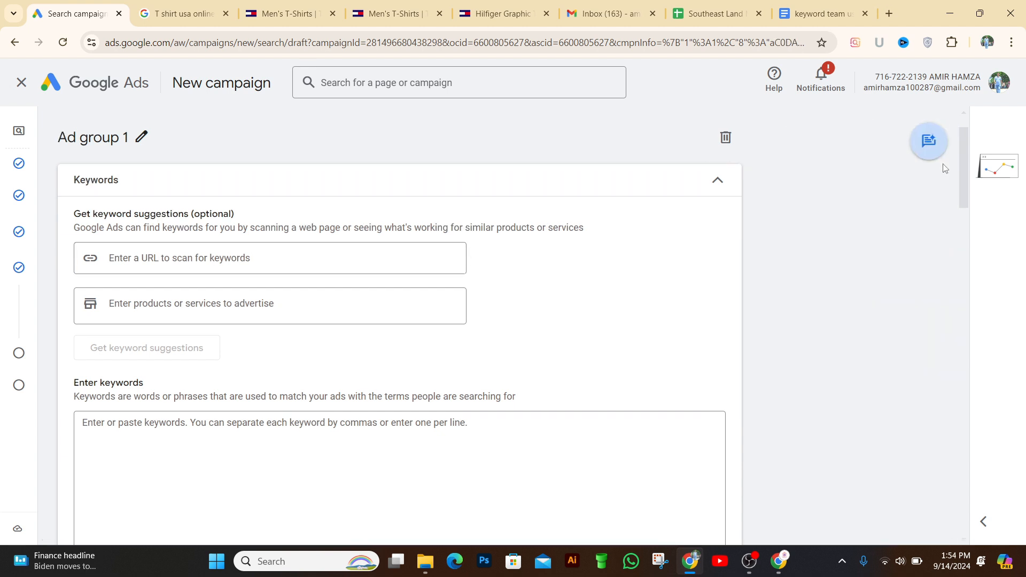
pyautogui.scroll(-5, 967, 190)
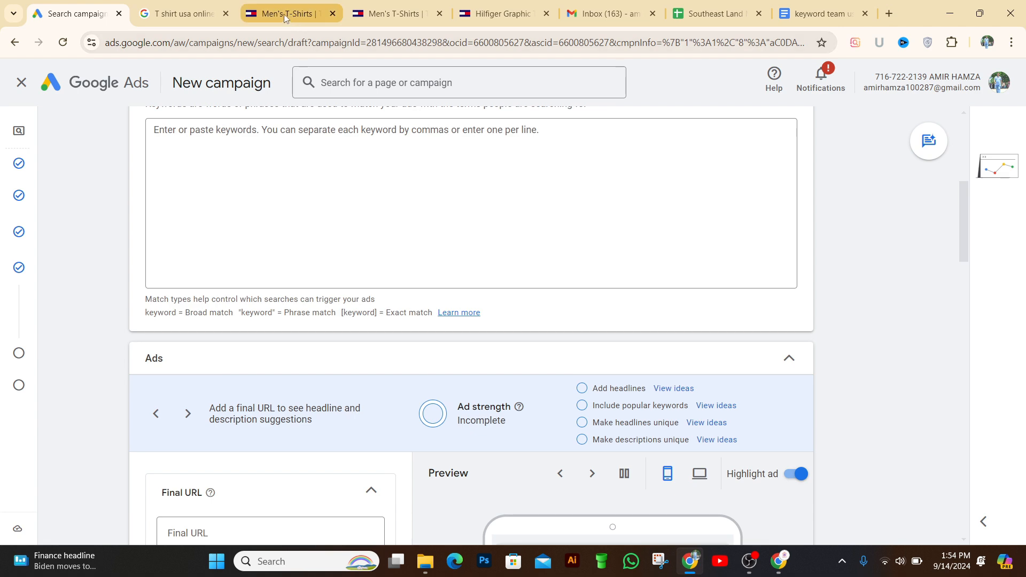
# - Review the open Tommy Hilfiger T-shirt pages and the keyword list in the "keyword team usa t-shirt" document
pyautogui.click(296, 13)
pyautogui.click(394, 13)
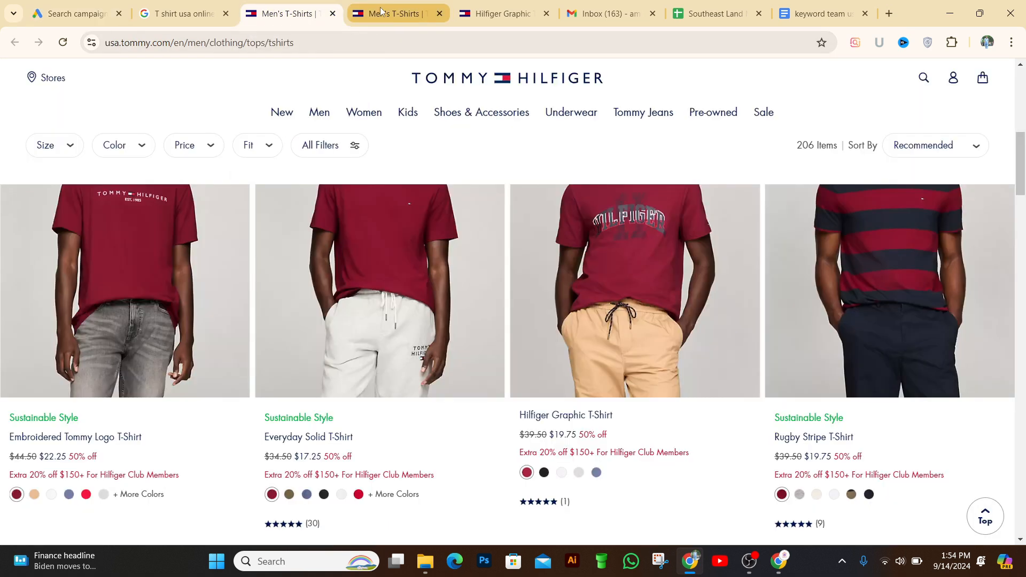
pyautogui.click(502, 13)
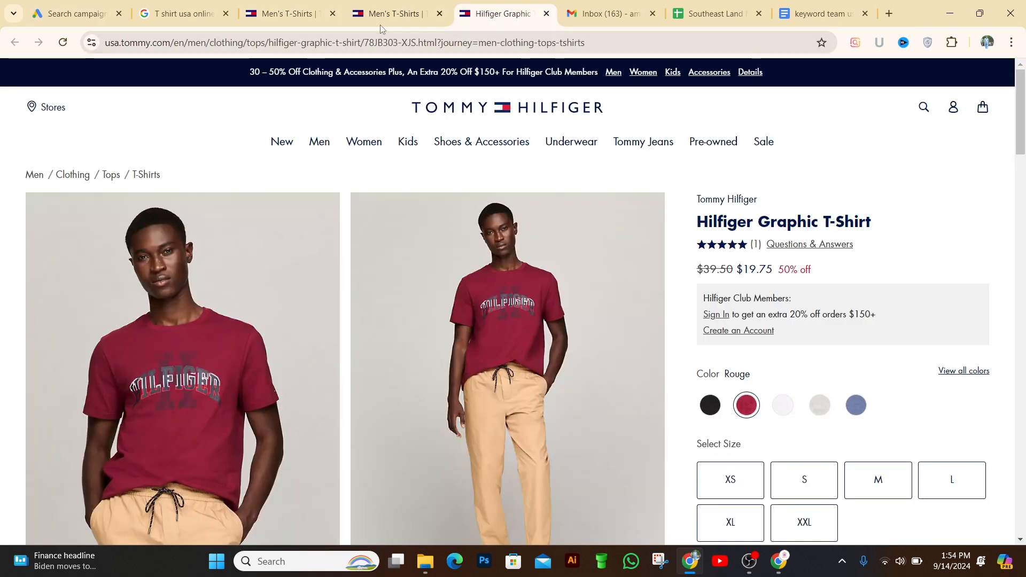
pyautogui.click(309, 12)
pyautogui.click(817, 15)
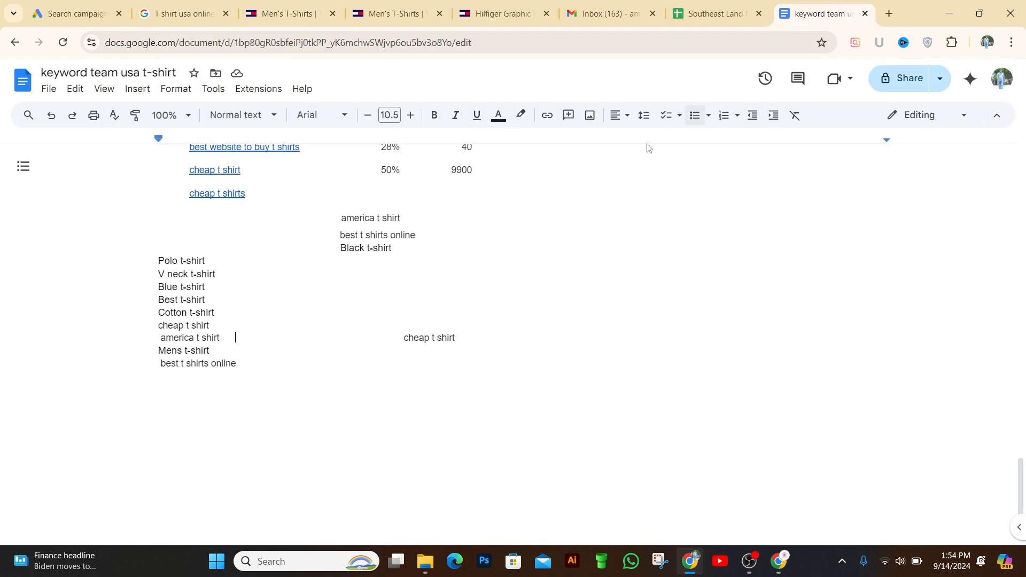
pyautogui.moveTo(163, 260); pyautogui.dragTo(199, 339)
pyautogui.click(238, 364)
pyautogui.click(291, 11)
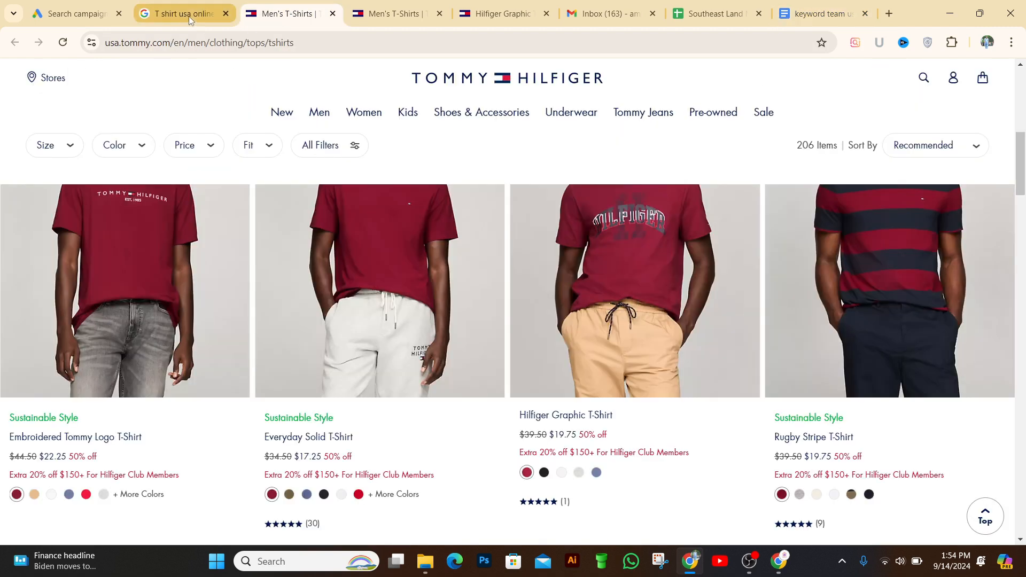
# - Return to the Google Ads campaign, examine Ad group 1's keyword section and activate the keyword entry field
pyautogui.click(78, 15)
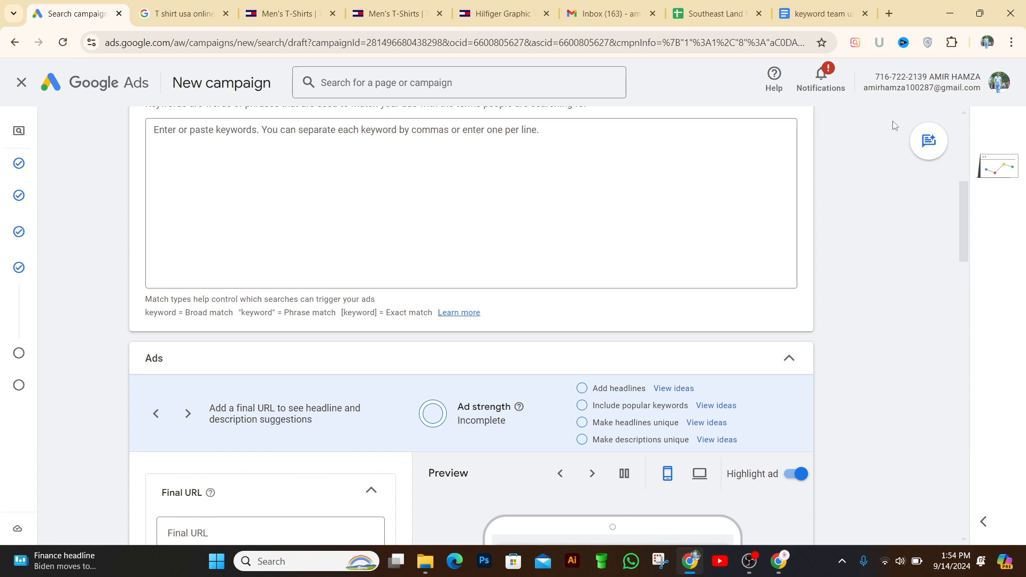
pyautogui.moveTo(964, 220); pyautogui.dragTo(950, 197)
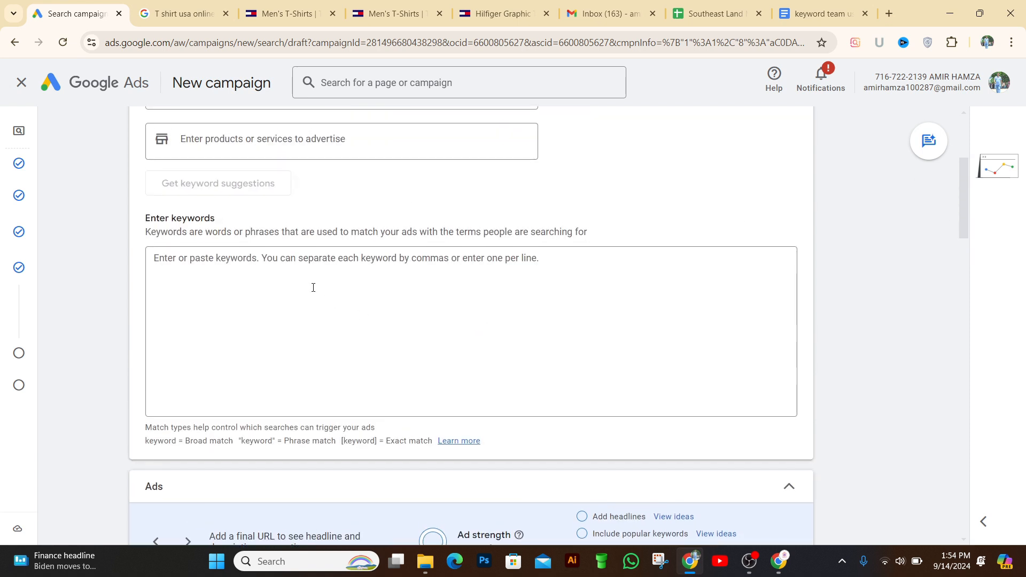
pyautogui.scroll(3, 281, 337)
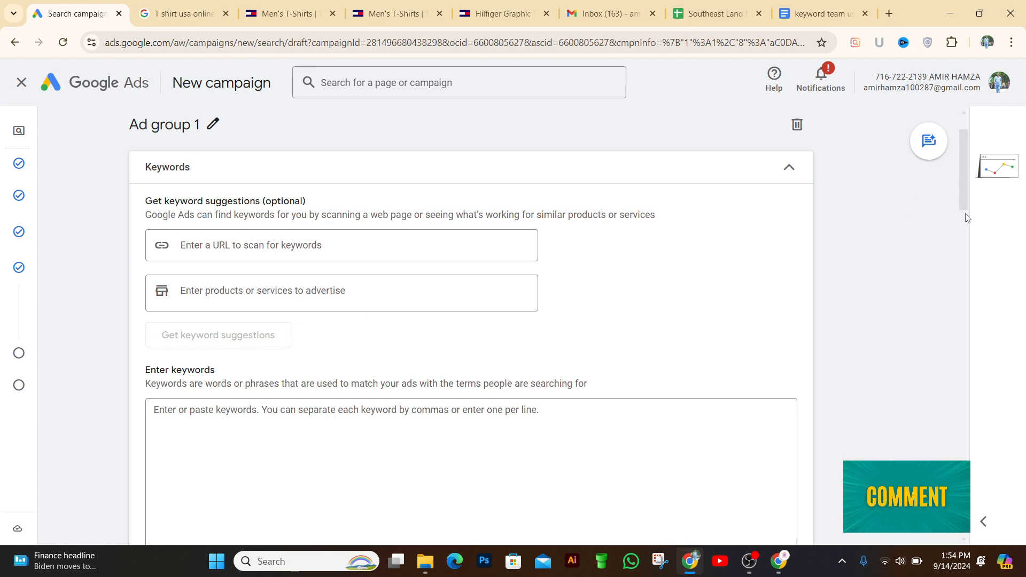
pyautogui.scroll(-6, 965, 202)
pyautogui.moveTo(968, 250); pyautogui.dragTo(964, 206)
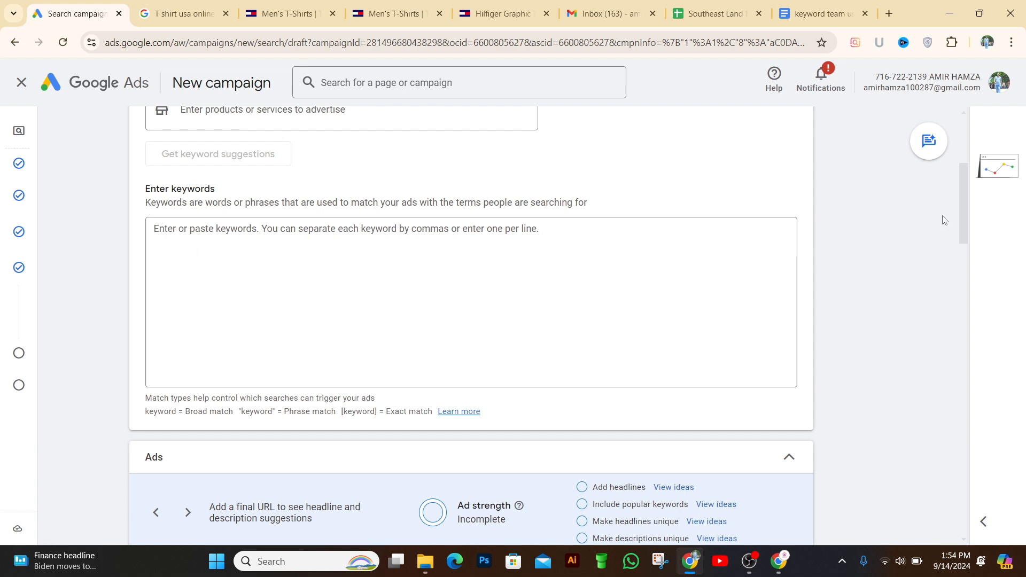
pyautogui.moveTo(962, 218)
pyautogui.mouseDown()
pyautogui.moveTo(964, 245)
pyautogui.moveTo(950, 227)
pyautogui.mouseUp()
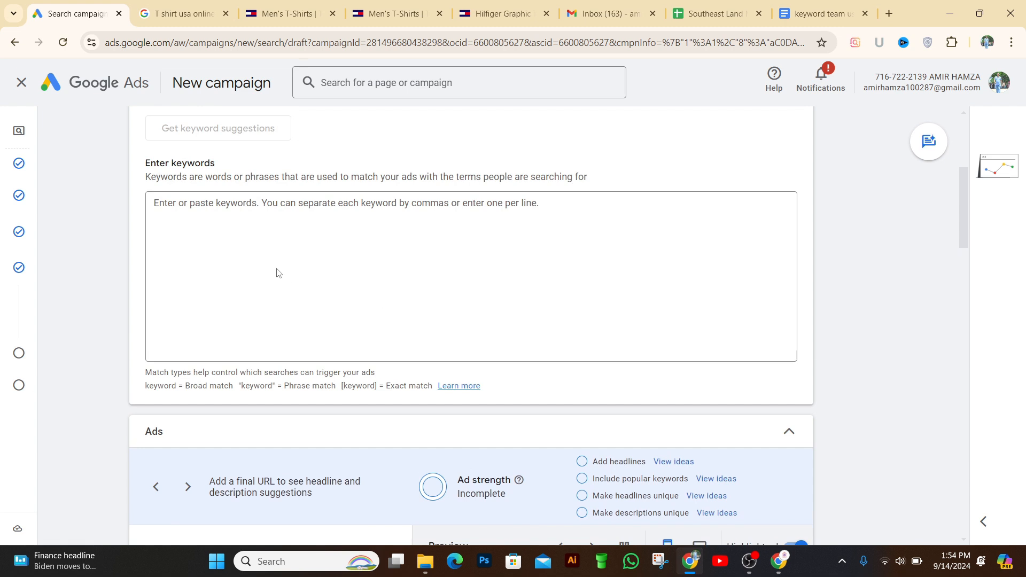
pyautogui.click(166, 226)
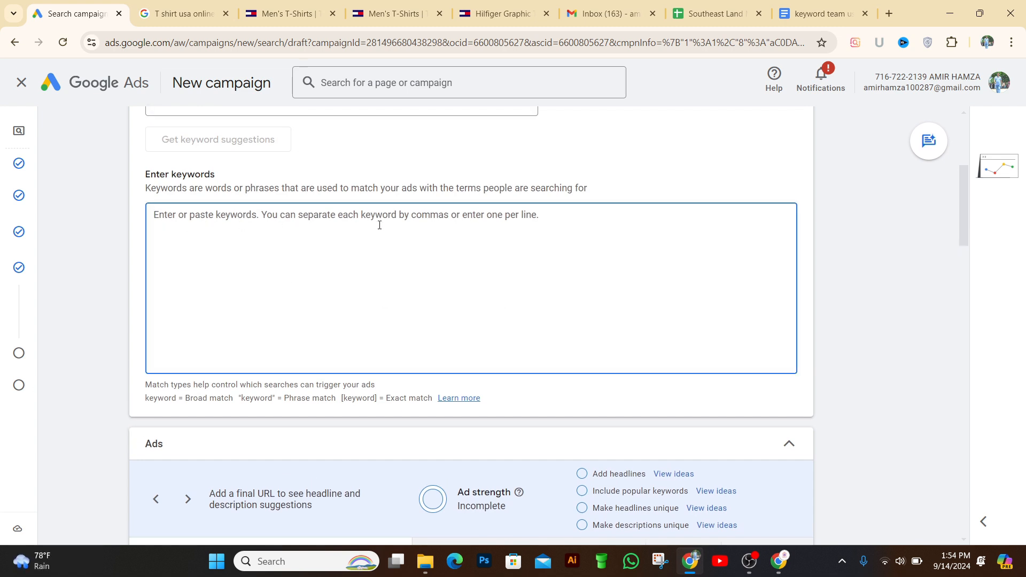
# - Copy the keyword list from Polo t-shirt to best t shirts online in the "keyword team usa t-shirt" document and paste it into Ad group 1's keywords
pyautogui.click(821, 14)
pyautogui.moveTo(158, 260); pyautogui.dragTo(232, 365)
pyautogui.click(229, 342)
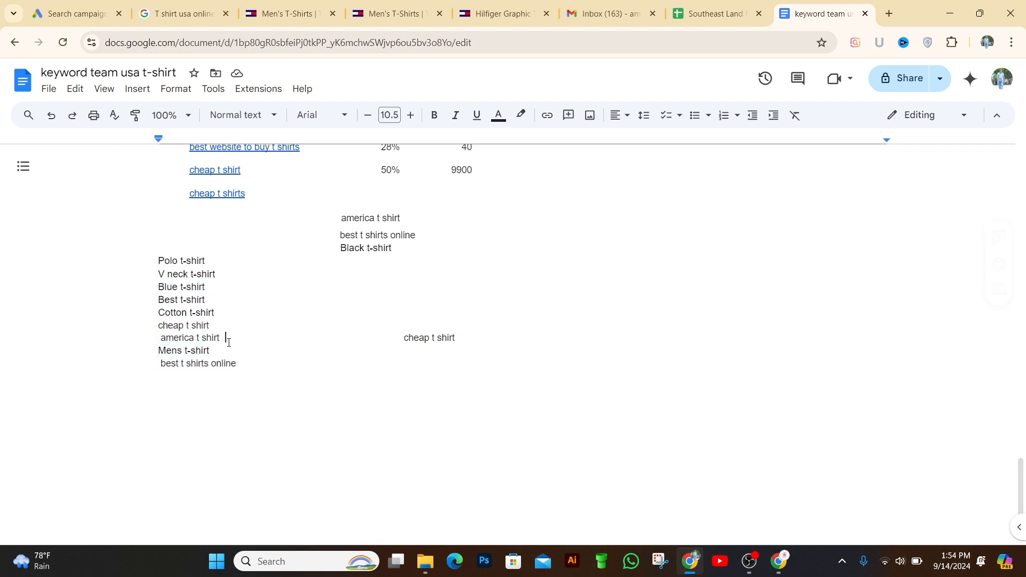
pyautogui.click(160, 260)
pyautogui.moveTo(161, 270); pyautogui.dragTo(164, 313)
pyautogui.click(175, 301)
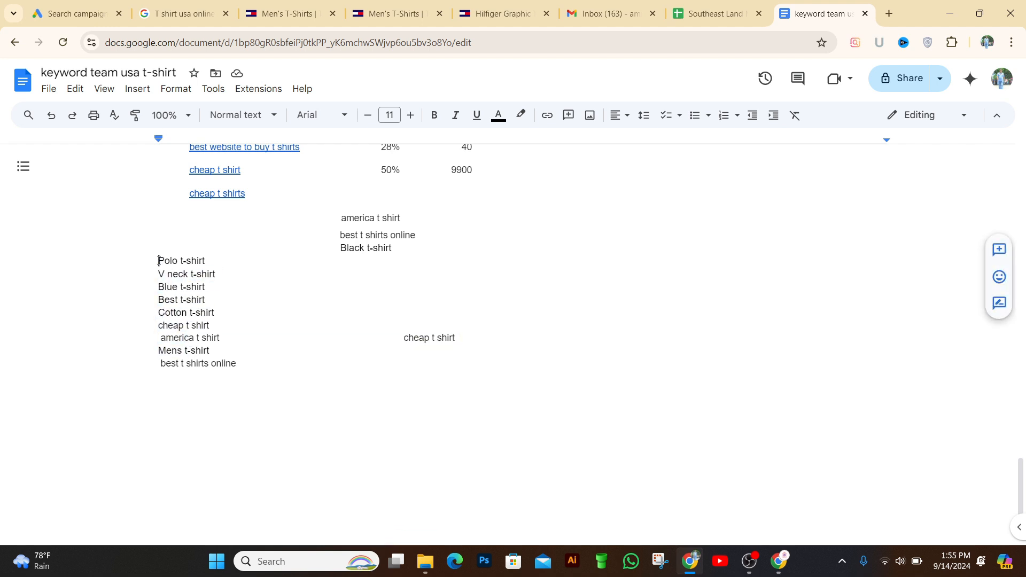
pyautogui.moveTo(159, 260); pyautogui.dragTo(237, 378)
pyautogui.hotkey('ctrl', 'c')
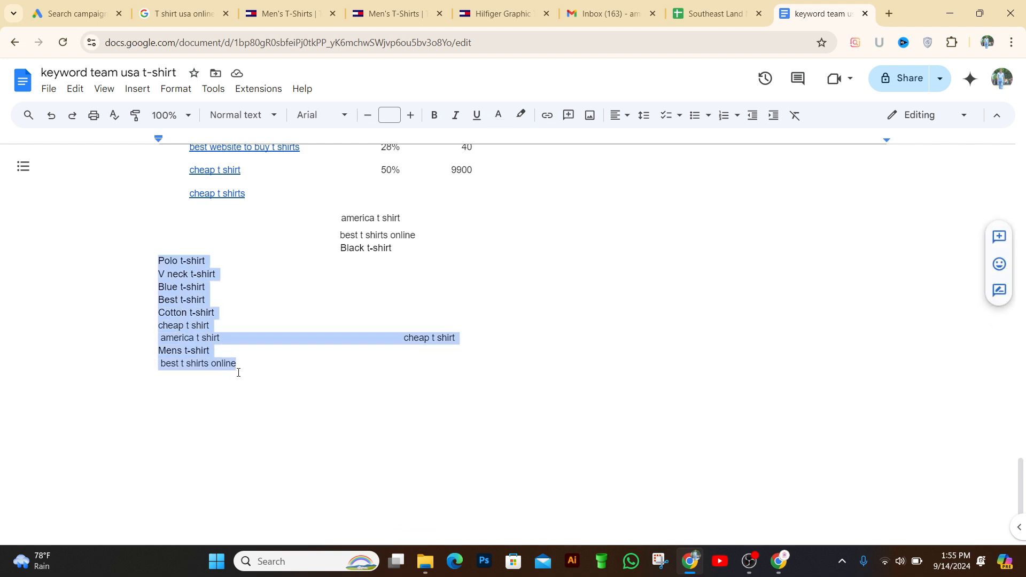
pyautogui.click(75, 13)
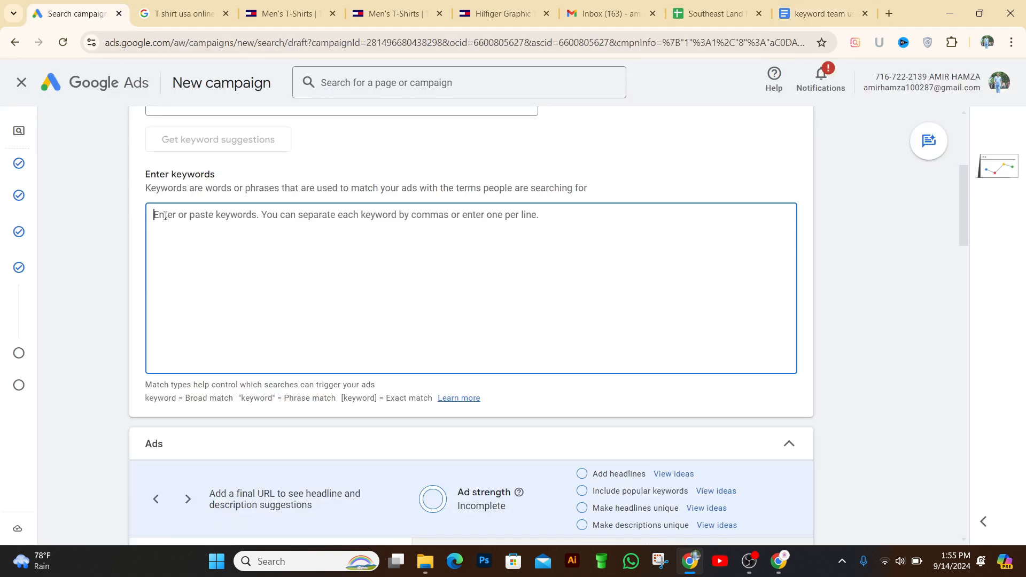
pyautogui.hotkey('ctrl', 'v')
# - Remove the extra "cheap t shirt" and the leading space from the "america t shirt" line of the keywords
pyautogui.moveTo(379, 282)
pyautogui.mouseDown()
pyautogui.moveTo(440, 291)
pyautogui.moveTo(378, 281)
pyautogui.mouseUp()
pyautogui.click(437, 295)
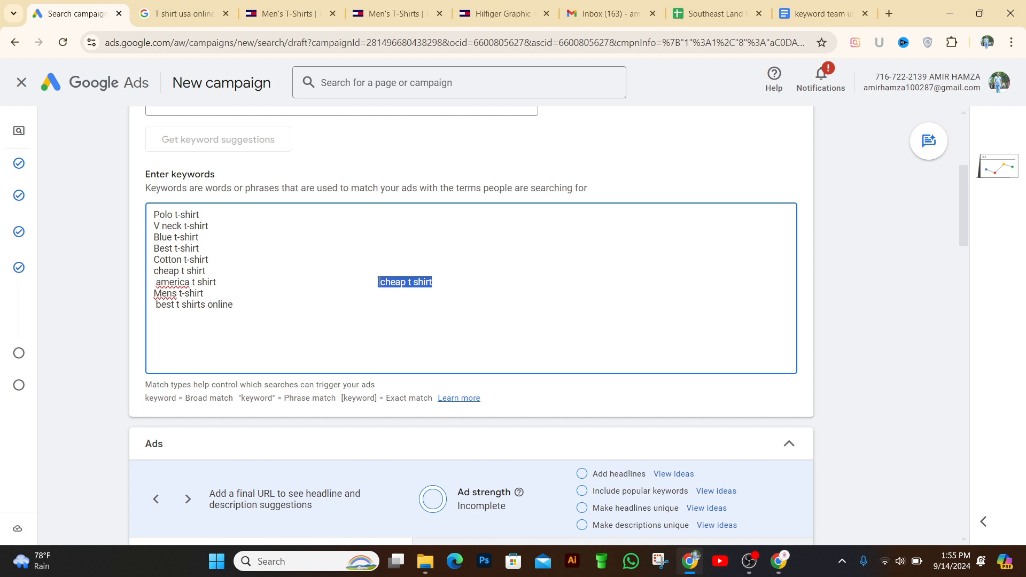
pyautogui.press('BackSpace')
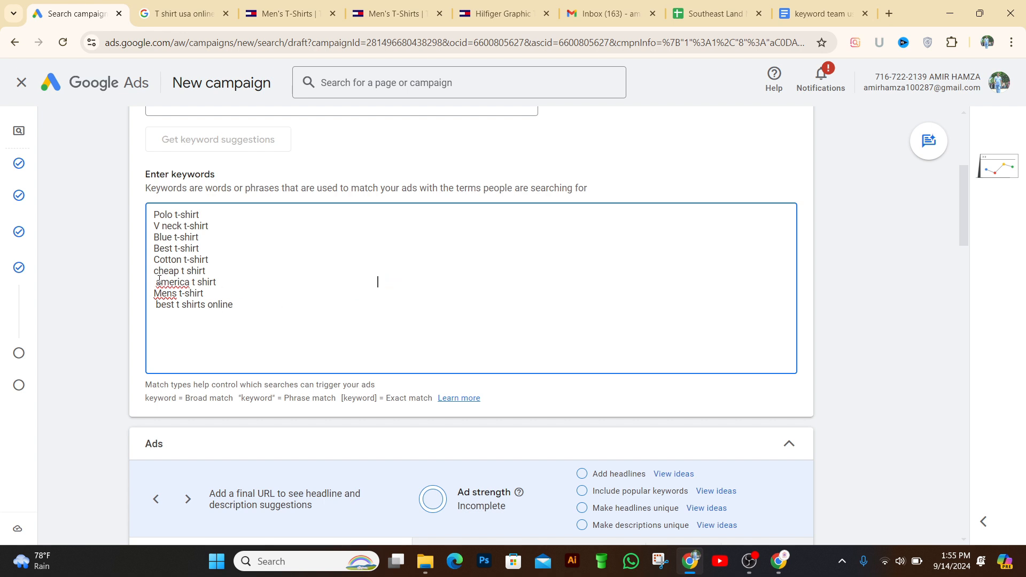
pyautogui.press('BackSpace')
pyautogui.click(226, 271)
# - Review the pasted keywords, the match type rules and the weekly estimates of Ad group 1
pyautogui.scroll(-4, 955, 228)
pyautogui.moveTo(956, 219); pyautogui.dragTo(956, 216)
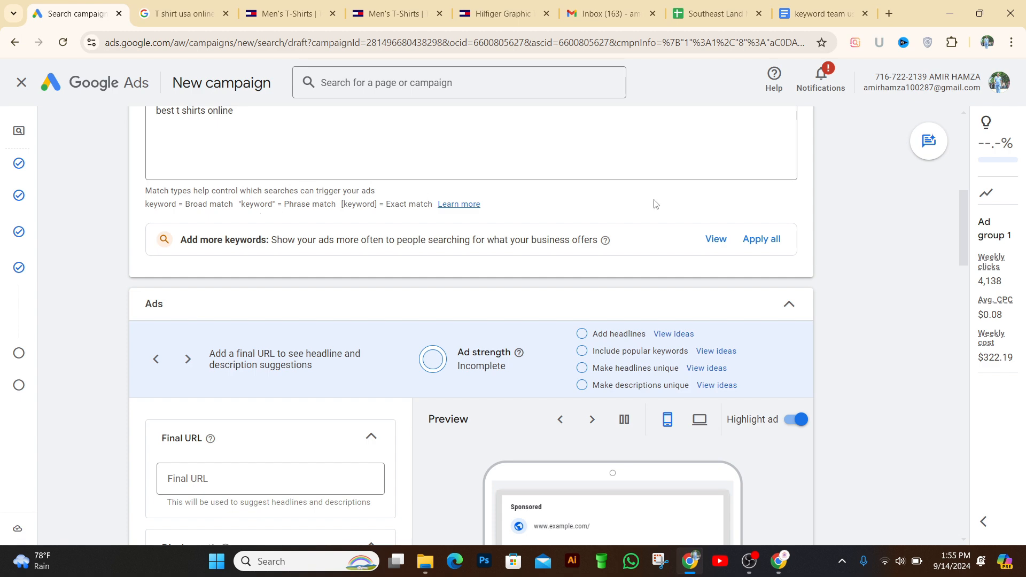
pyautogui.moveTo(965, 218); pyautogui.dragTo(960, 168)
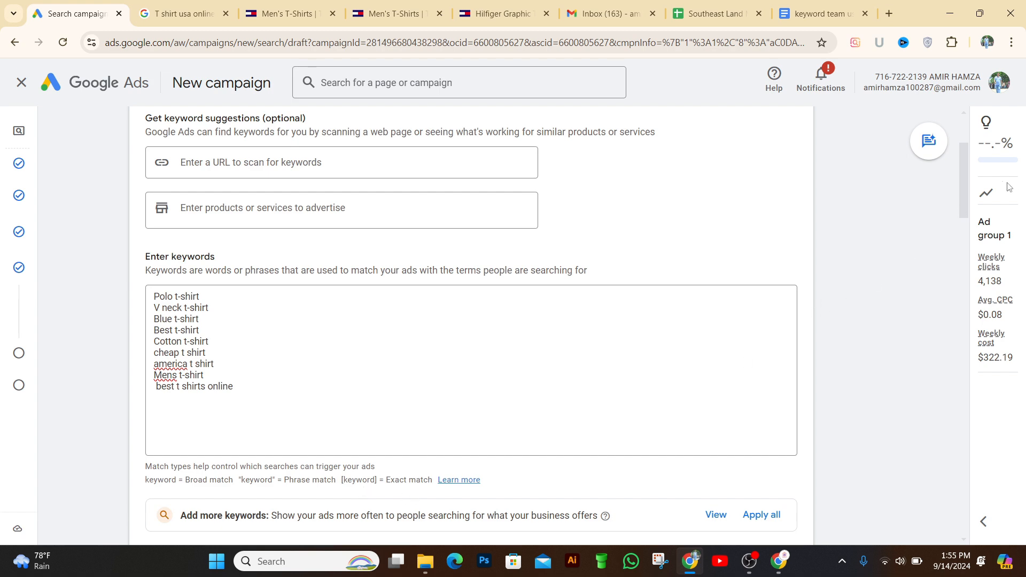
pyautogui.doubleClick(970, 167)
pyautogui.moveTo(962, 175); pyautogui.dragTo(943, 186)
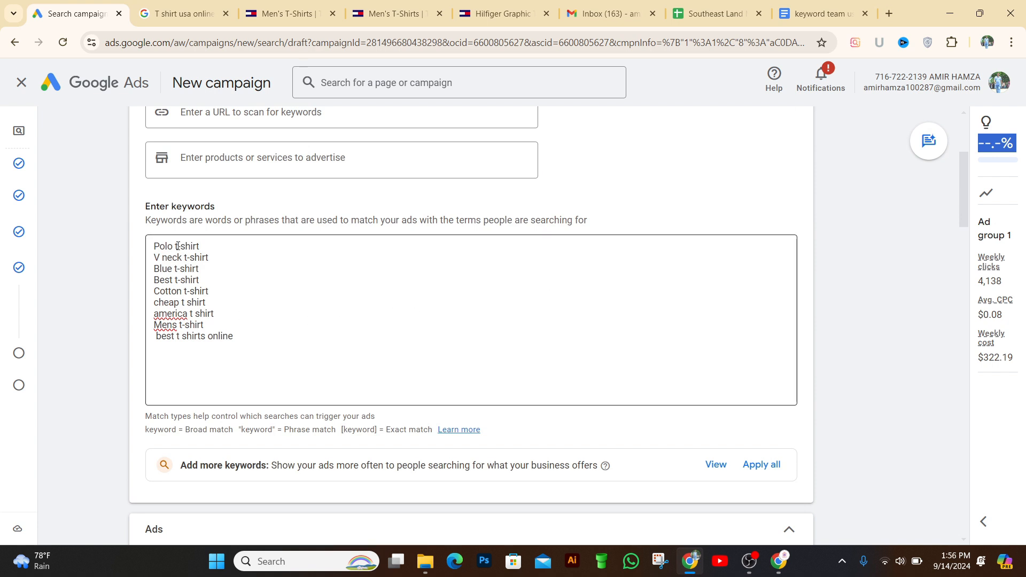
pyautogui.click(154, 245)
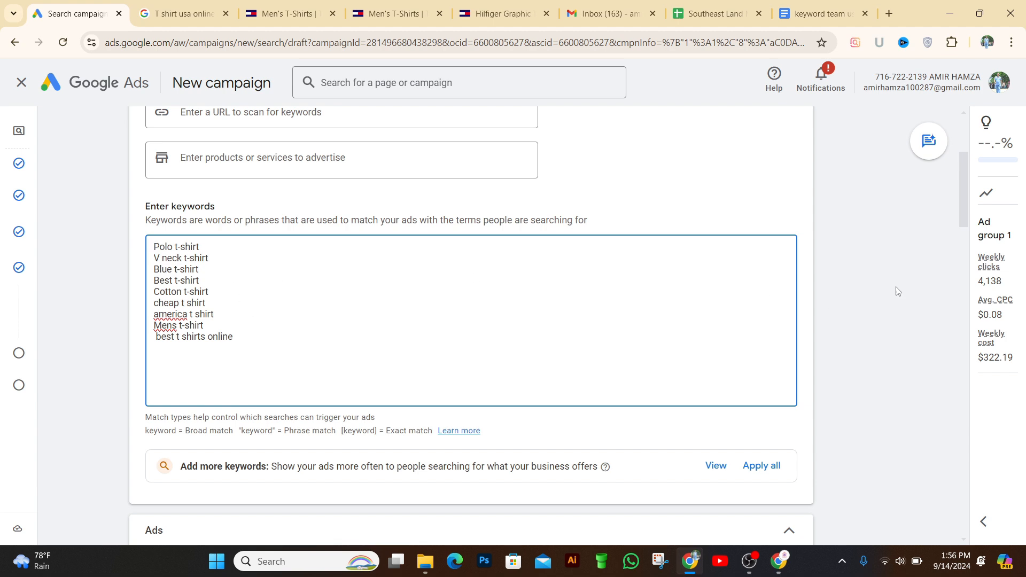
pyautogui.moveTo(962, 203)
pyautogui.mouseDown()
pyautogui.moveTo(966, 225)
pyautogui.moveTo(964, 163)
pyautogui.moveTo(954, 236)
pyautogui.moveTo(951, 217)
pyautogui.mouseUp()
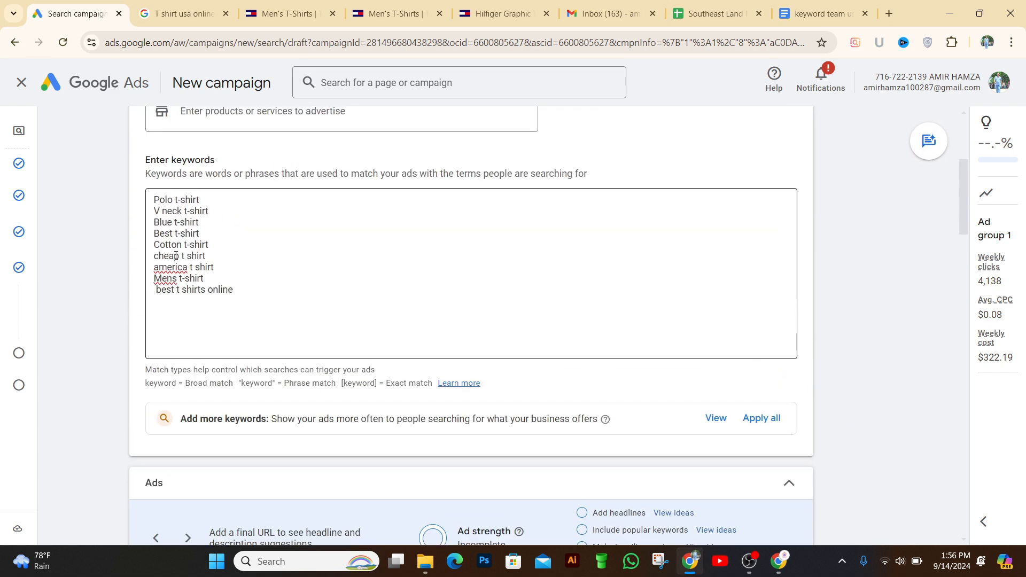
# - Enclose the Polo t-shirt keyword in double quotation marks to make it phrase match
pyautogui.click(155, 212)
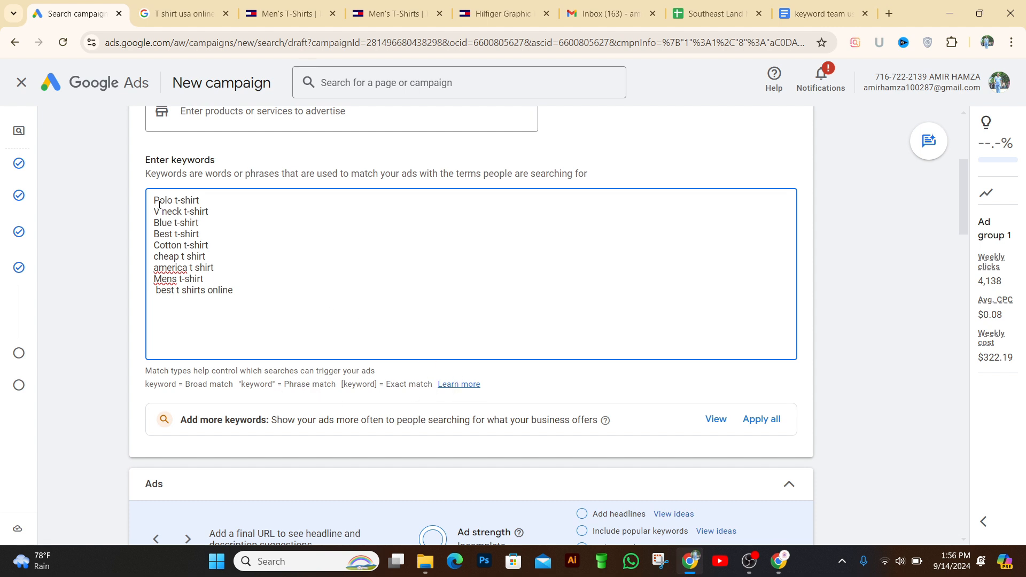
pyautogui.click(203, 210)
pyautogui.click(152, 202)
pyautogui.write('"')
pyautogui.write('"')
# - Examine the remaining unquoted keywords, the keyword suggestion fields and the Ads section of Ad group 1
pyautogui.click(215, 214)
pyautogui.press('Up')
pyautogui.press('Up')
pyautogui.hotkey('shift', 'Down')
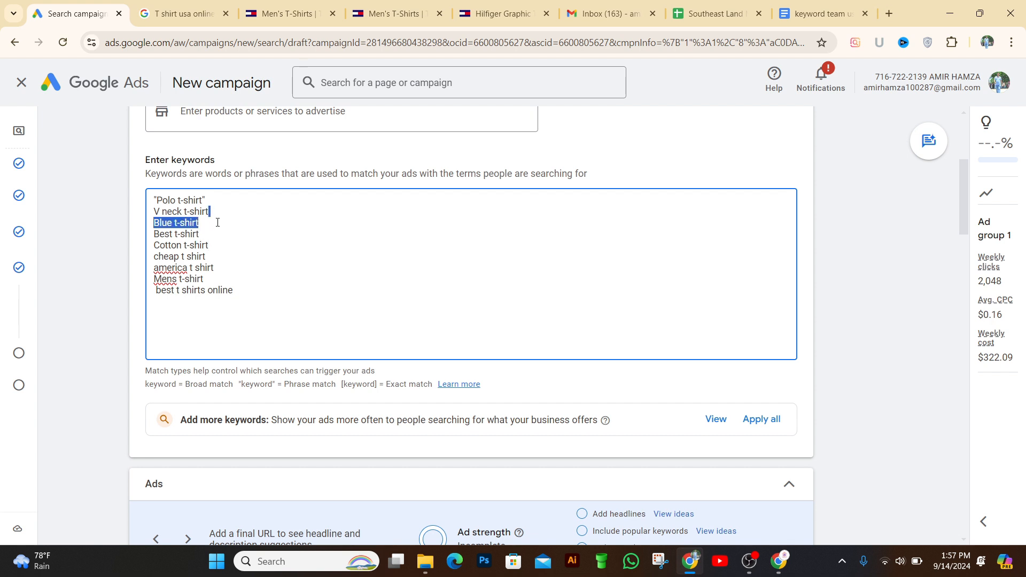
pyautogui.hotkey('shift', 'Up')
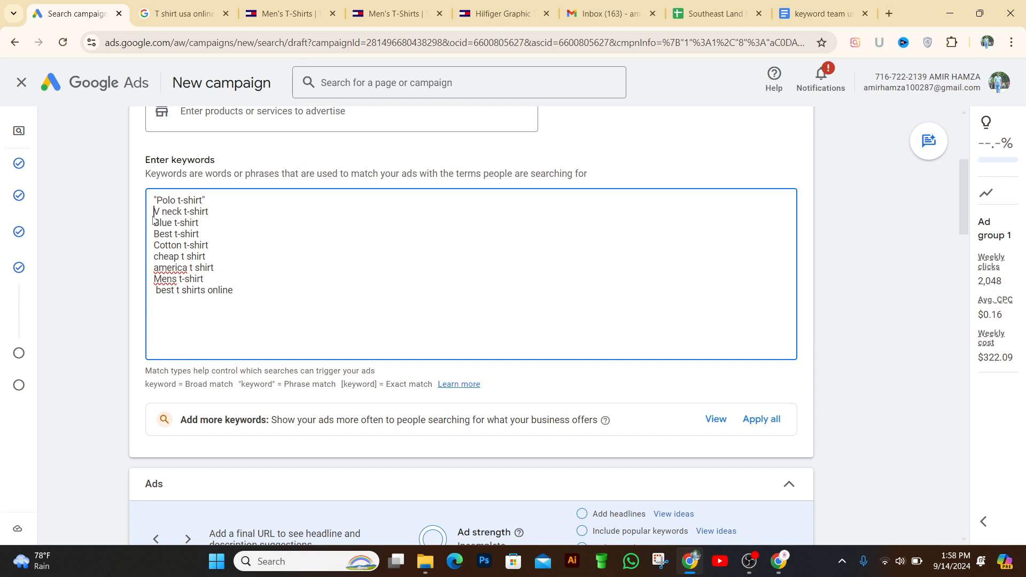
pyautogui.click(217, 212)
pyautogui.scroll(-2, 962, 219)
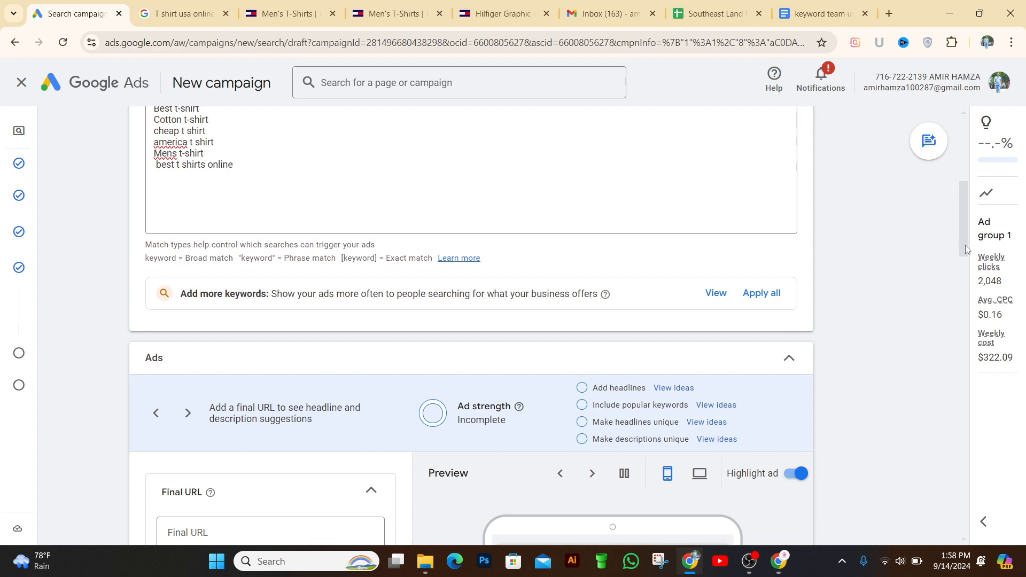
pyautogui.scroll(-3, 963, 252)
pyautogui.scroll(8, 957, 216)
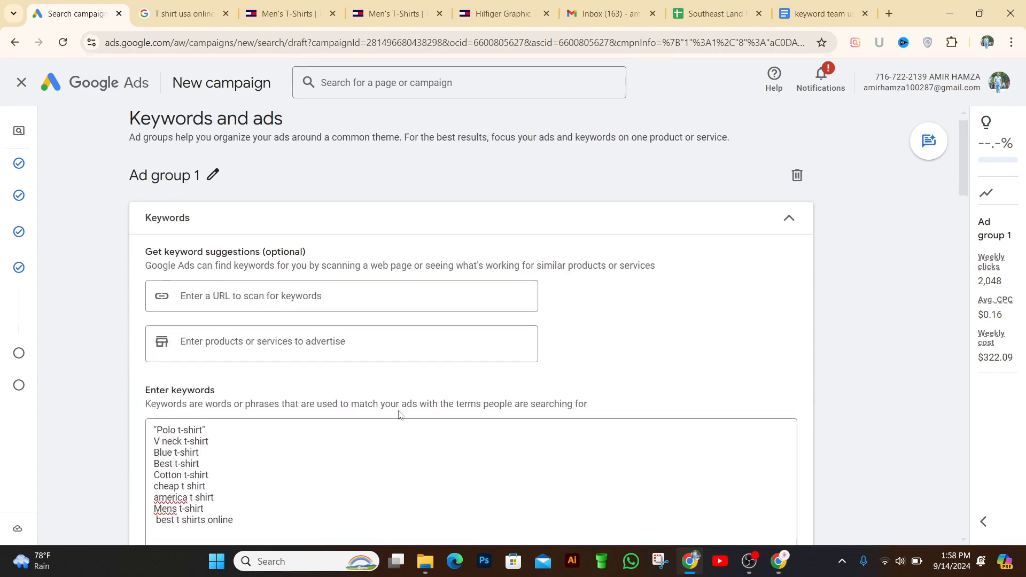
pyautogui.scroll(-4, 971, 214)
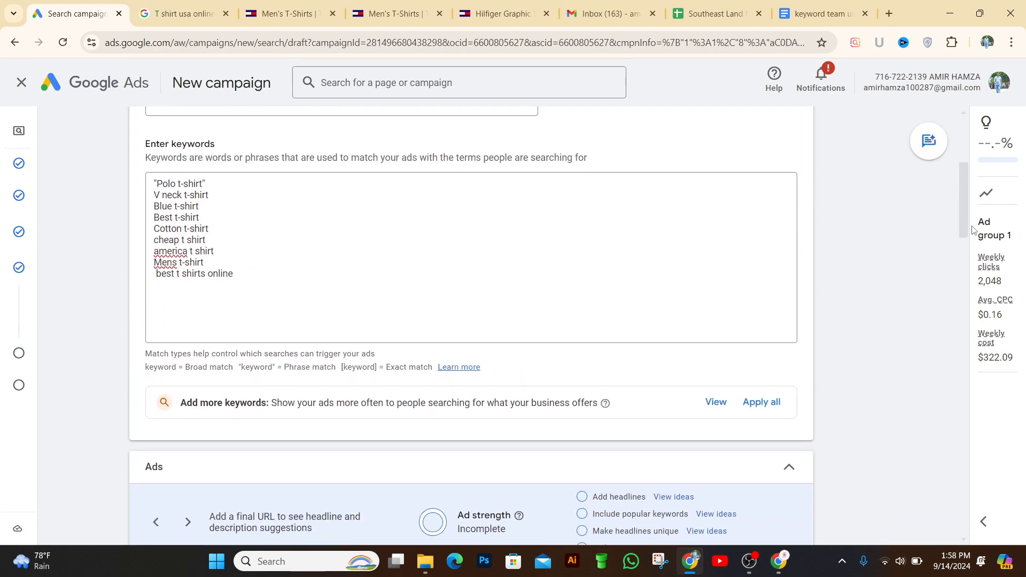
# - Enclose the V neck t-shirt and Blue t-shirt keywords in double quotation marks for phrase match
pyautogui.click(155, 195)
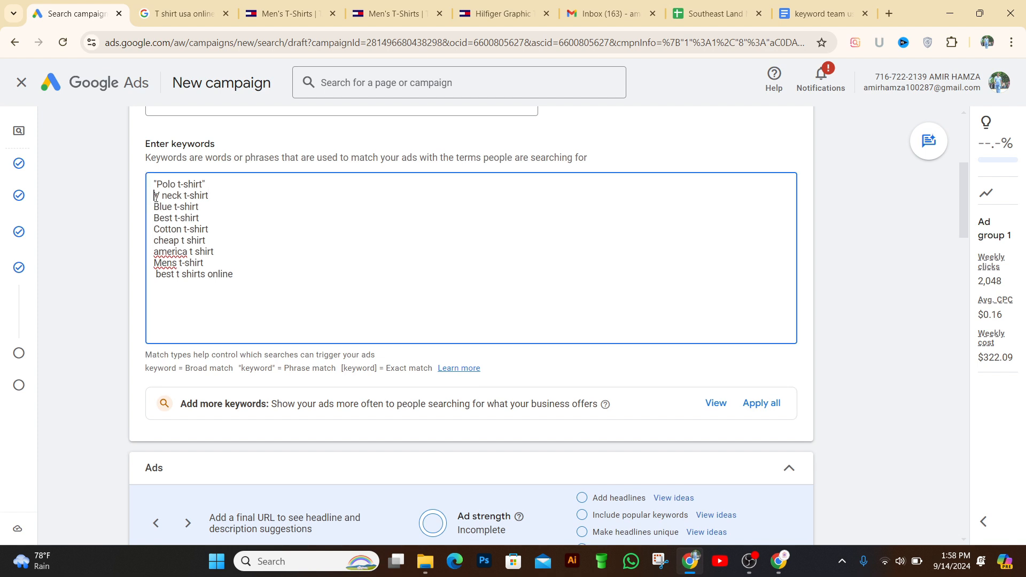
pyautogui.write('"')
pyautogui.moveTo(215, 198); pyautogui.dragTo(223, 215)
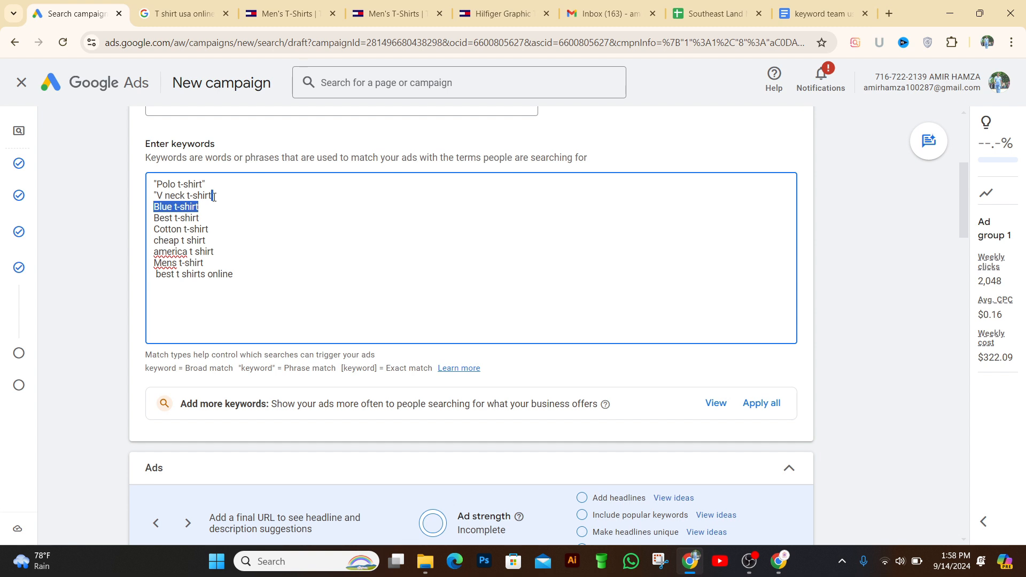
pyautogui.click(232, 234)
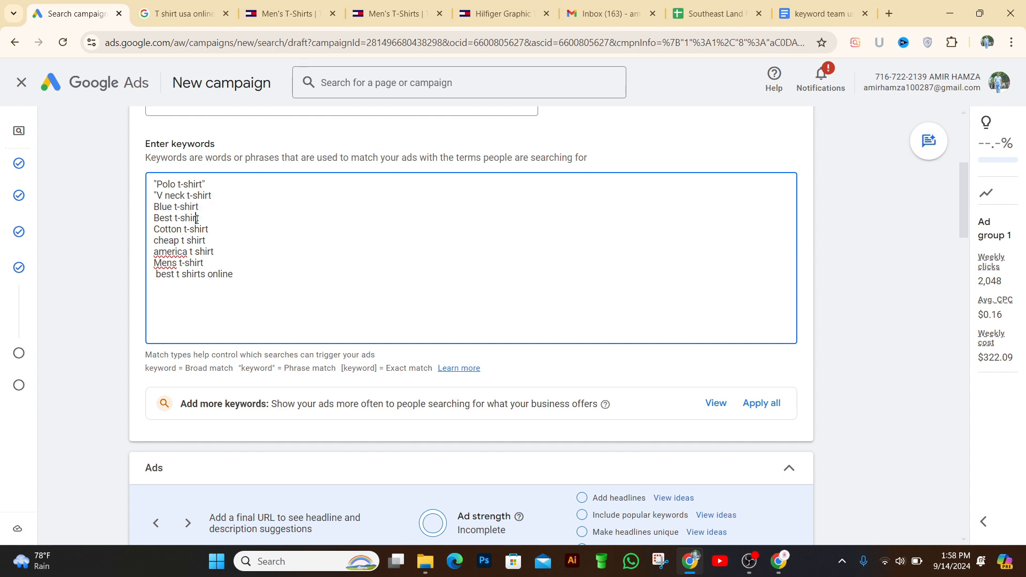
pyautogui.moveTo(209, 196); pyautogui.dragTo(216, 198)
pyautogui.click(216, 199)
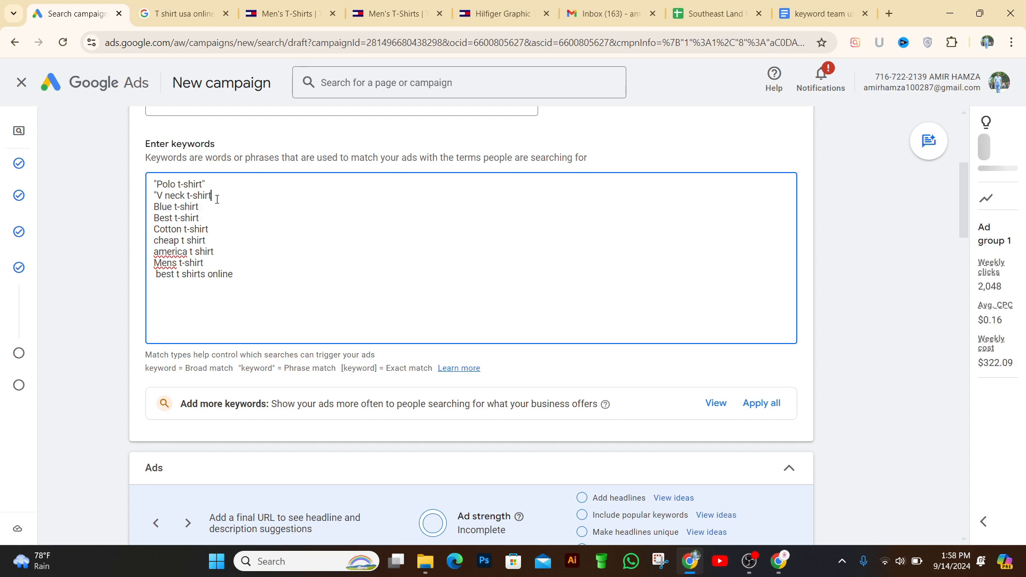
pyautogui.write('"')
pyautogui.click(158, 211)
pyautogui.write('"')
pyautogui.click(208, 208)
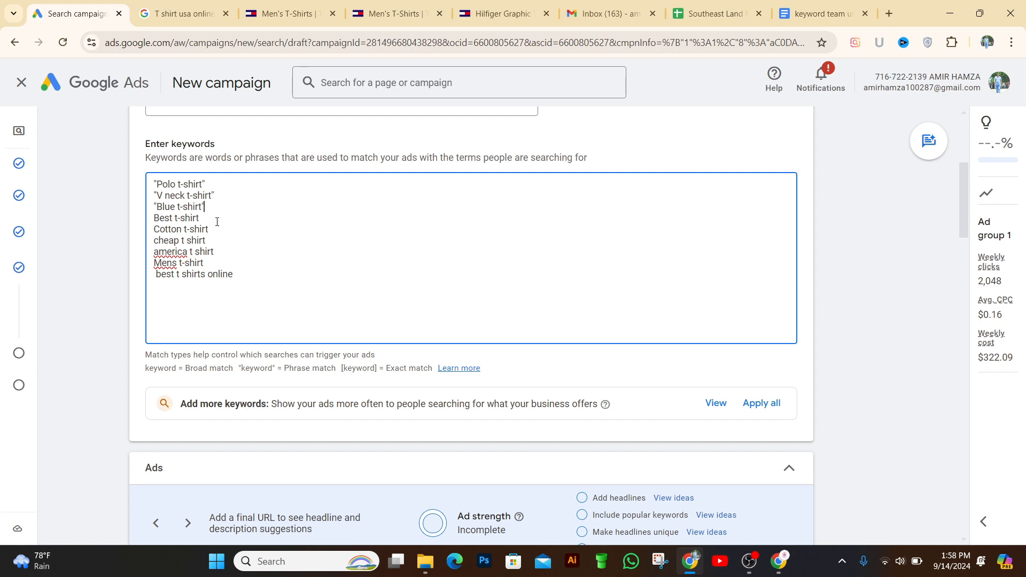
# - Enclose the Best t-shirt and Cotton t-shirt keywords in double quotation marks for phrase match
pyautogui.click(156, 219)
pyautogui.write('"')
pyautogui.click(209, 223)
pyautogui.write('"')
pyautogui.click(158, 234)
pyautogui.write('"')
pyautogui.click(219, 239)
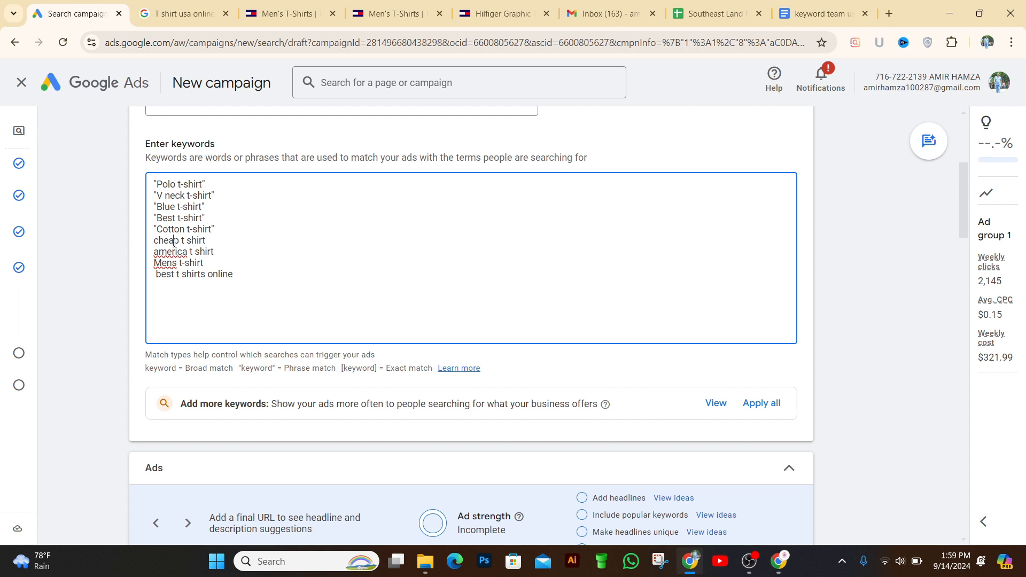
# - Enclose the cheap t shirt and america t shirt keywords in double quotation marks for phrase match
pyautogui.click(154, 243)
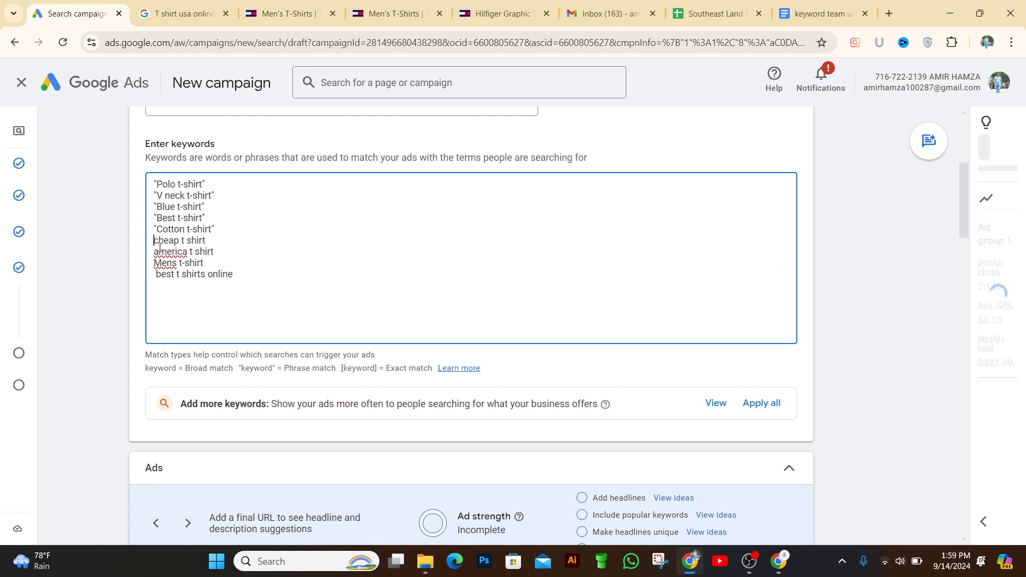
pyautogui.write('"')
pyautogui.click(210, 240)
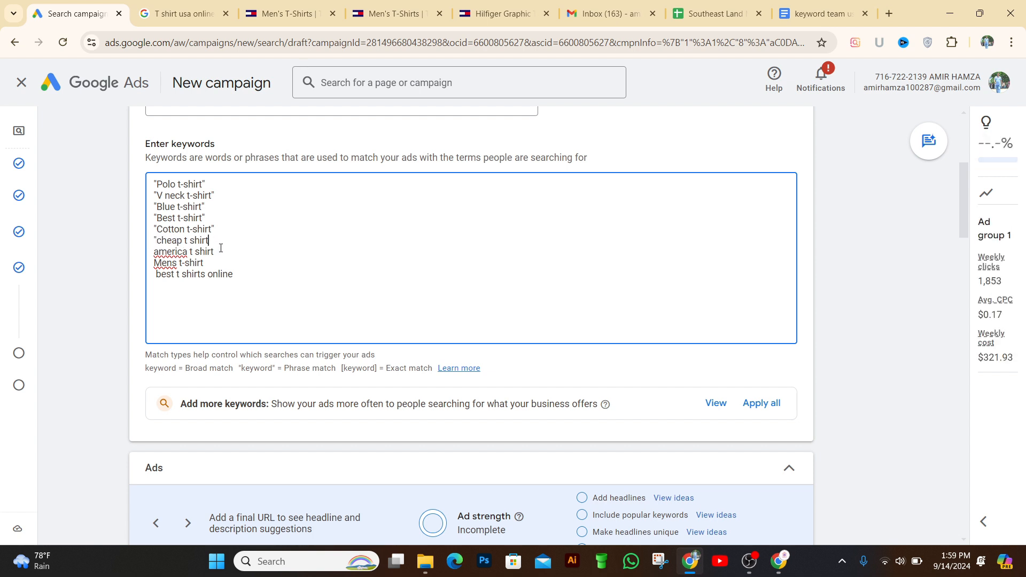
pyautogui.write('"')
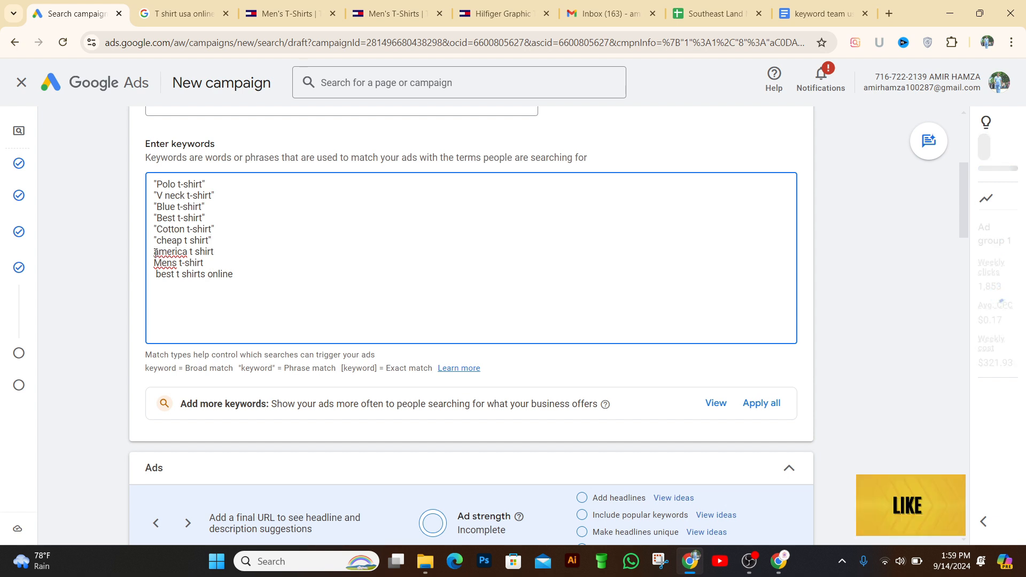
pyautogui.click(155, 251)
pyautogui.write('"')
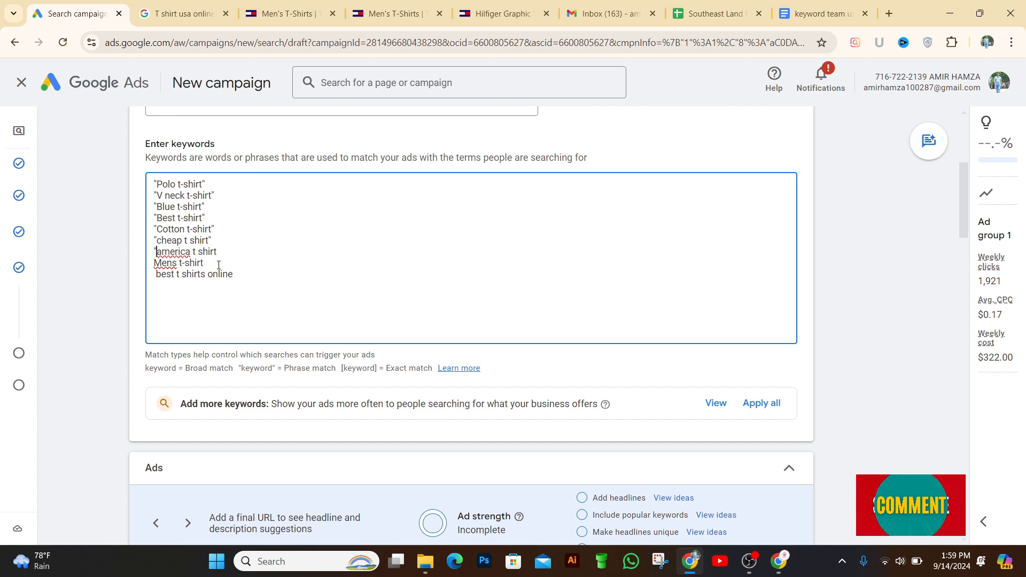
pyautogui.click(218, 253)
pyautogui.hotkey('shift', 'Down')
pyautogui.click(218, 253)
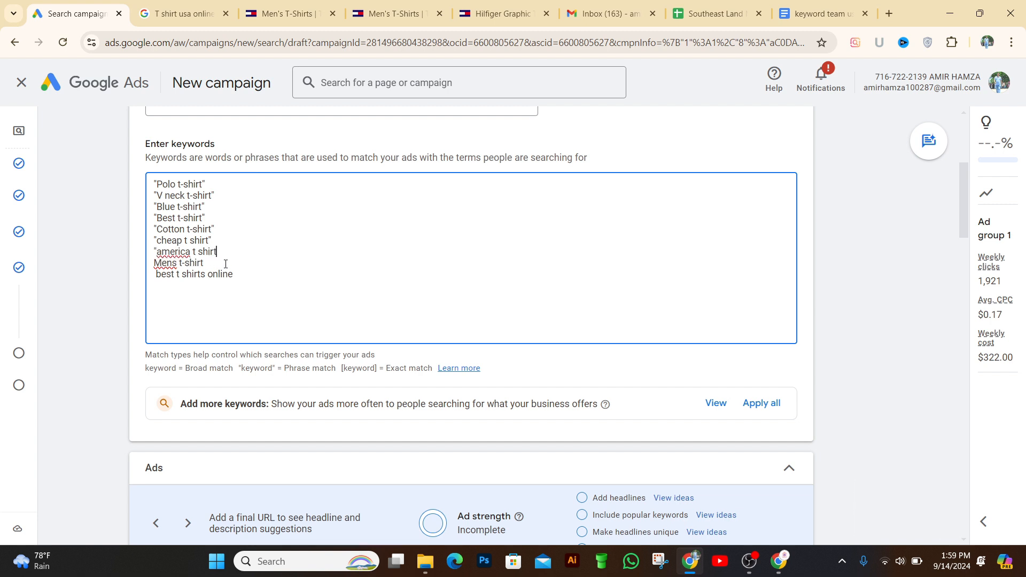
pyautogui.write('"')
# - Enclose the Mens t-shirt and best t shirts online keywords in double quotation marks for phrase match
pyautogui.click(154, 264)
pyautogui.write('"')
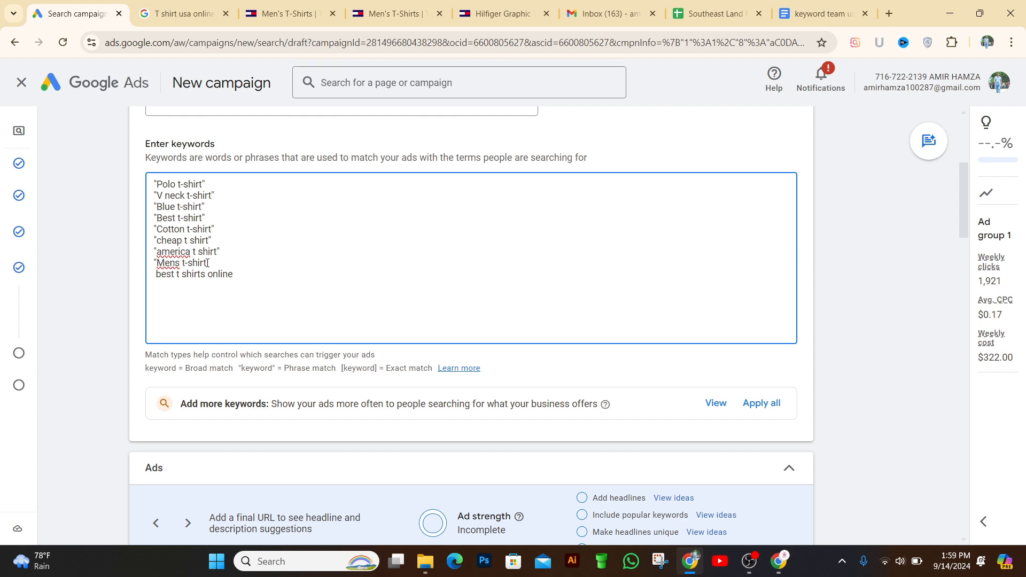
pyautogui.click(207, 263)
pyautogui.click(159, 279)
pyautogui.write('"')
pyautogui.click(247, 272)
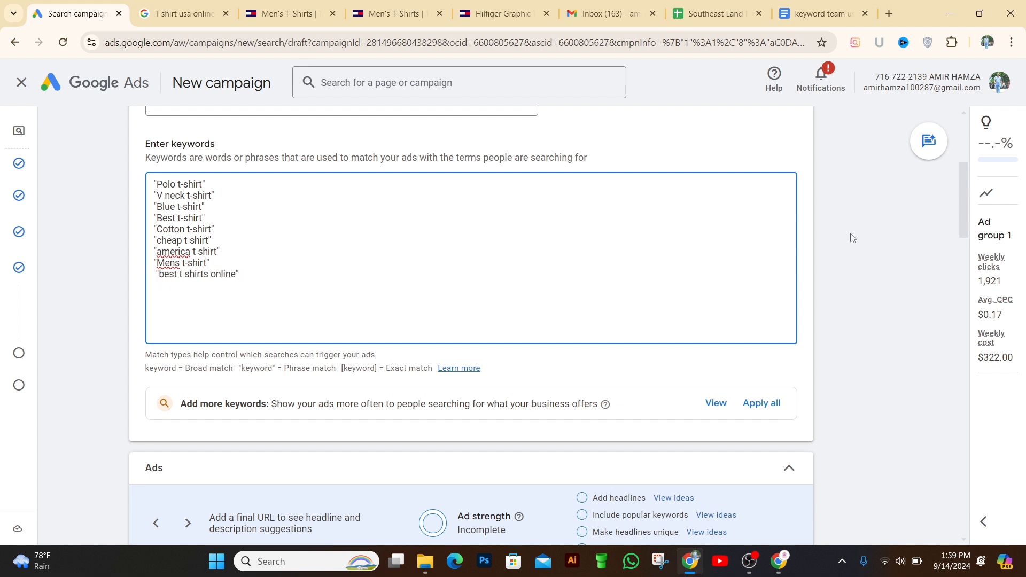
# - Review the quoted keyword list, the additional keywords offer and the final URL and display path fields of the Ads section
pyautogui.moveTo(962, 207); pyautogui.dragTo(960, 230)
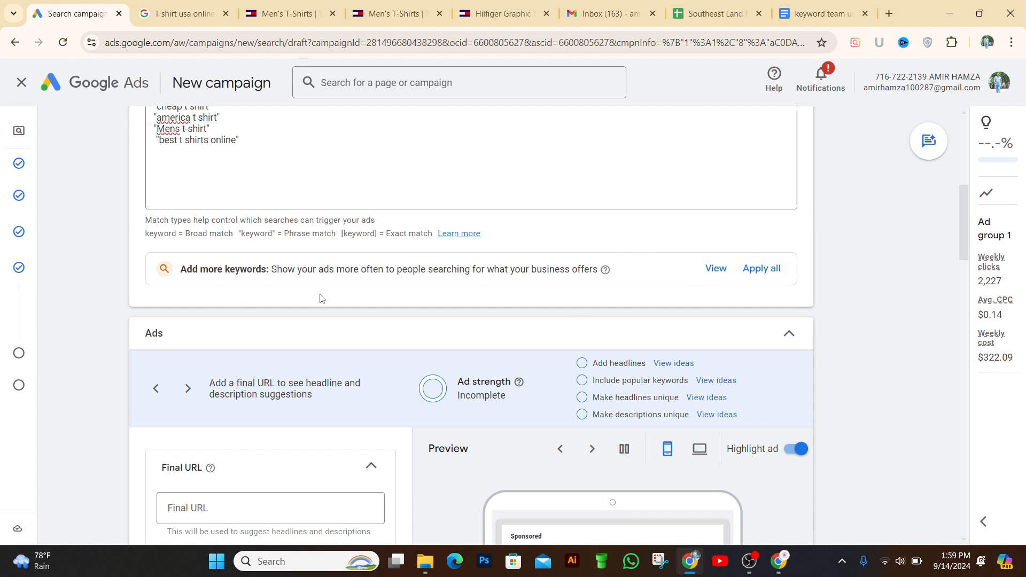
pyautogui.moveTo(965, 200); pyautogui.dragTo(970, 176)
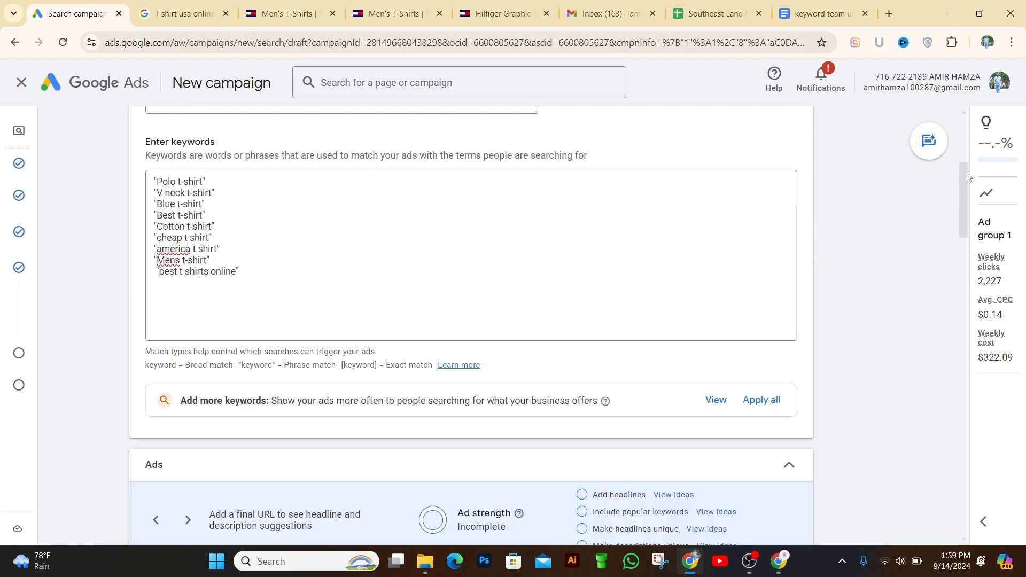
pyautogui.scroll(2, 953, 185)
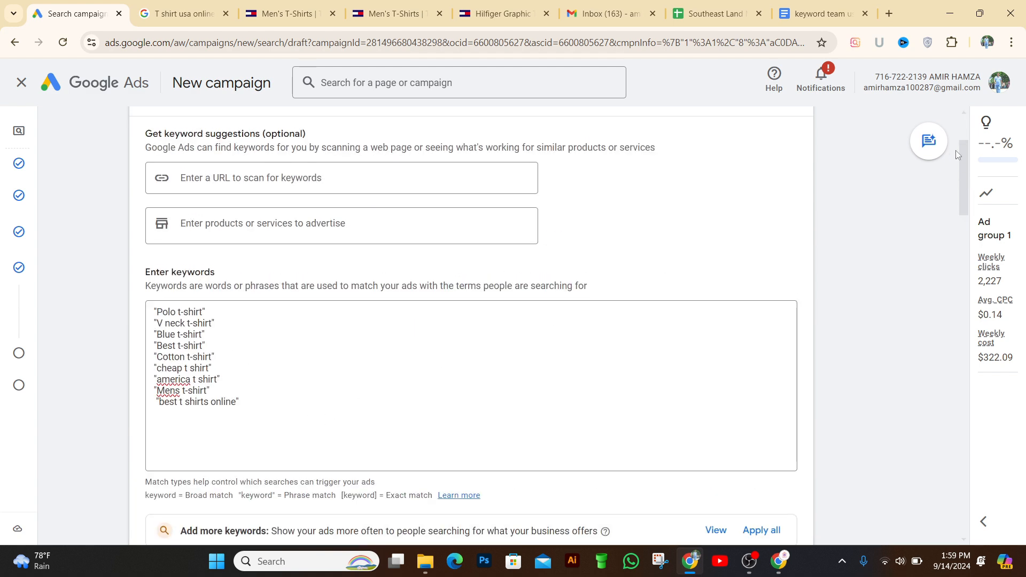
pyautogui.moveTo(964, 148); pyautogui.dragTo(973, 200)
pyautogui.scroll(-2, 981, 201)
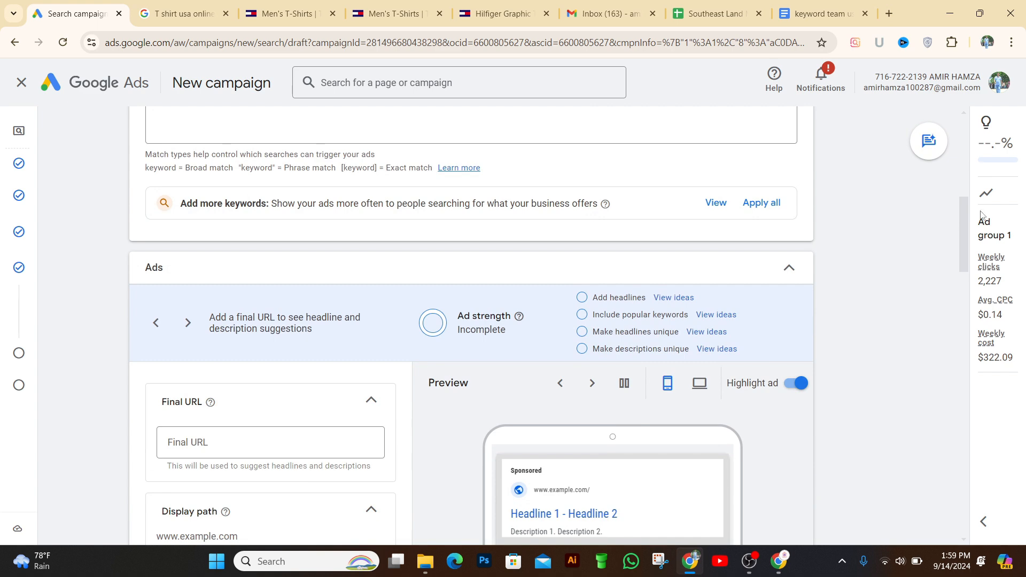
pyautogui.scroll(-1, 988, 219)
pyautogui.scroll(-1, 988, 226)
pyautogui.scroll(2, 988, 226)
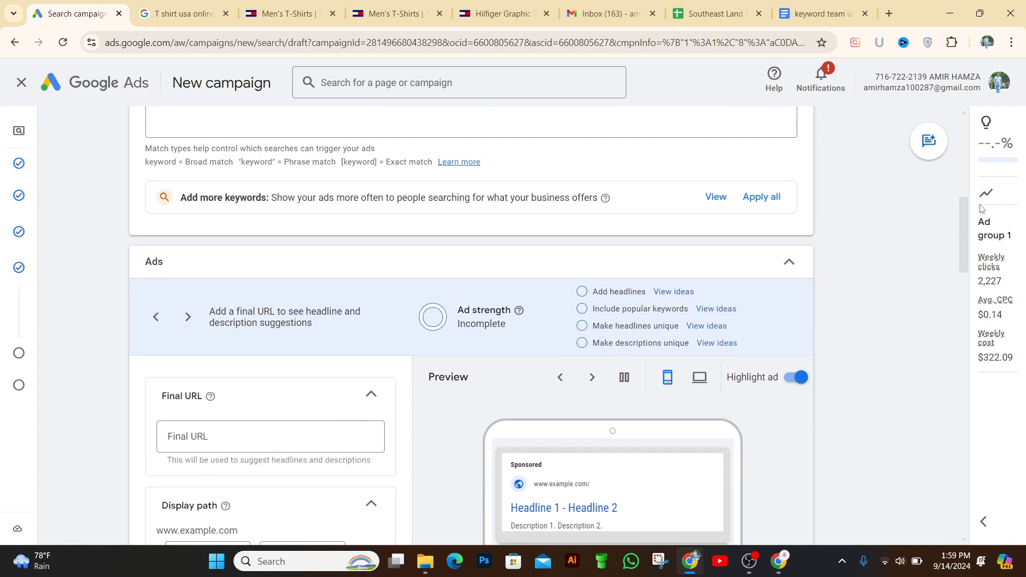
# - Set the ad's final URL to the full address copied from the open Tommy Hilfiger Men's T-Shirts page under tops/tshirts
pyautogui.scroll(-1, 987, 226)
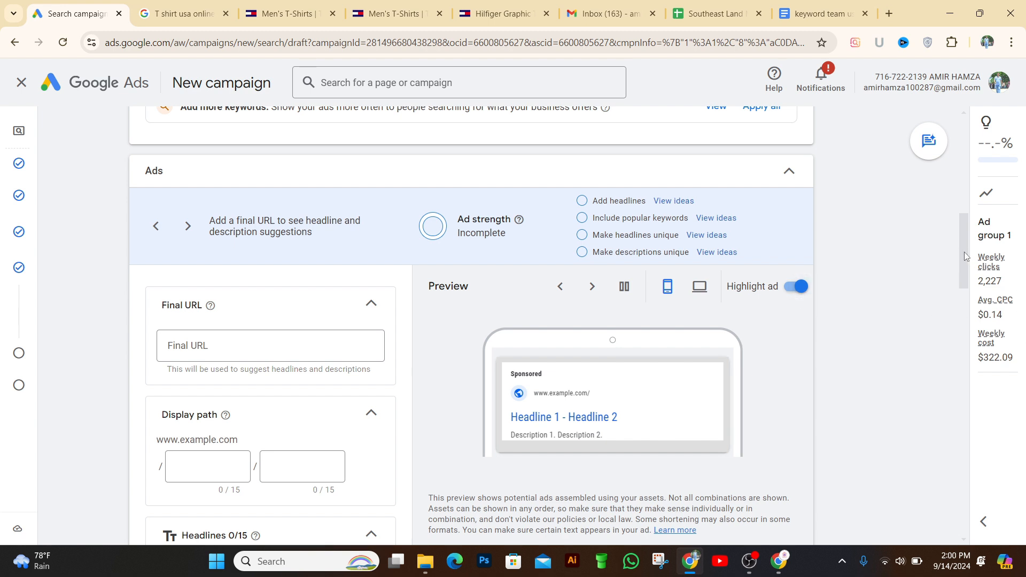
pyautogui.moveTo(964, 252); pyautogui.dragTo(962, 267)
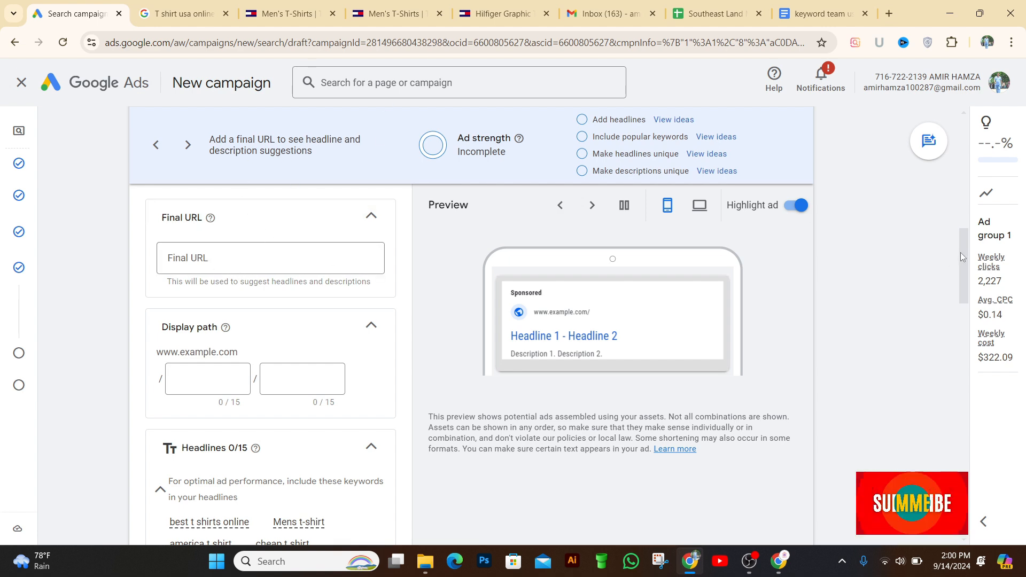
pyautogui.moveTo(961, 253)
pyautogui.mouseDown()
pyautogui.moveTo(931, 198)
pyautogui.moveTo(955, 243)
pyautogui.mouseUp()
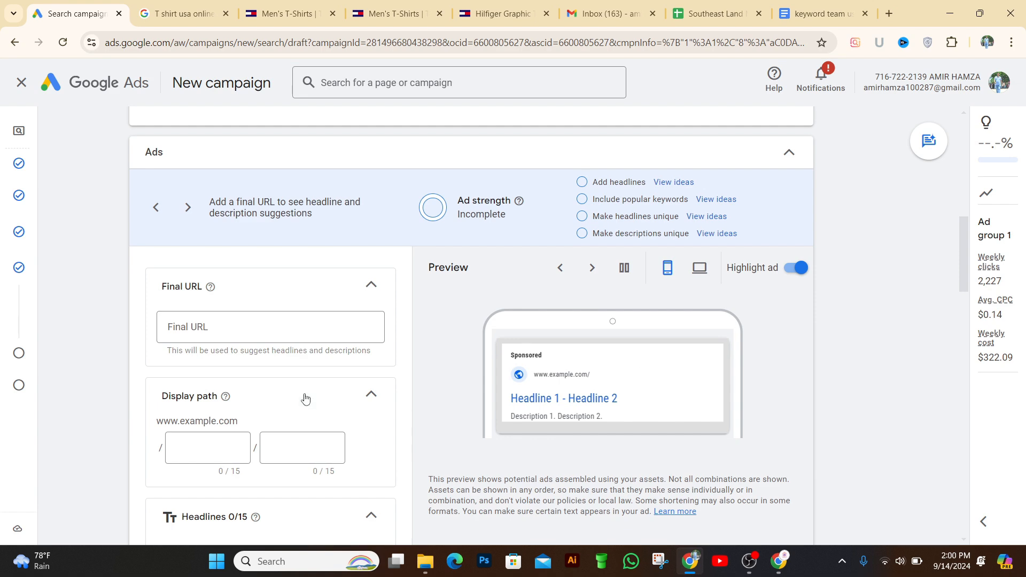
pyautogui.click(234, 328)
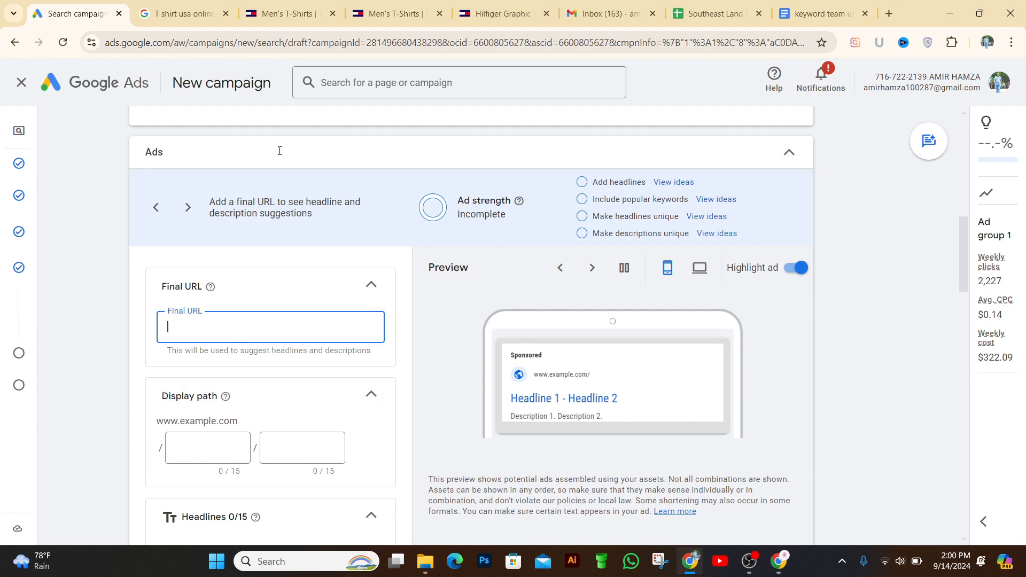
pyautogui.click(284, 13)
pyautogui.click(390, 13)
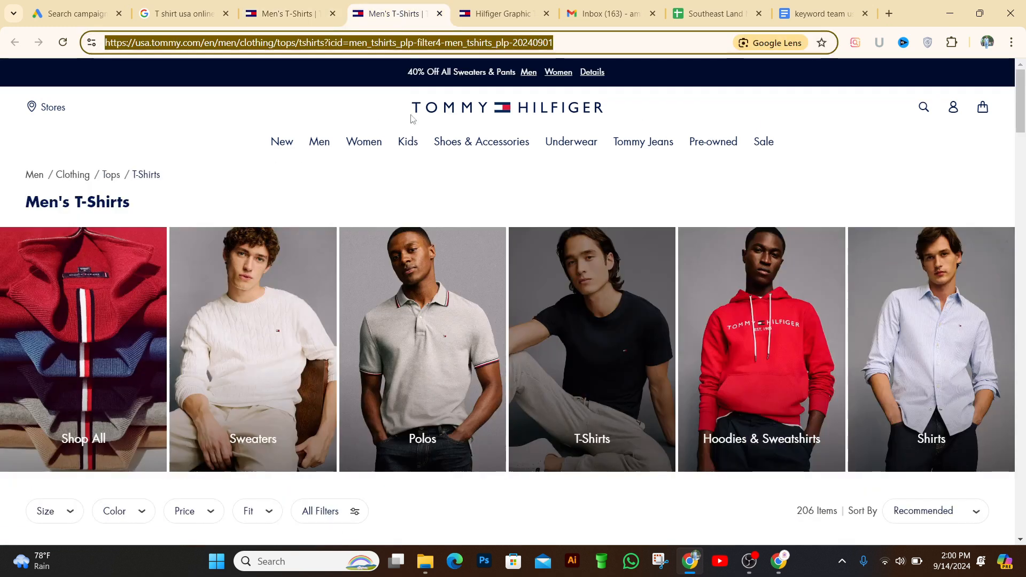
pyautogui.click(575, 42)
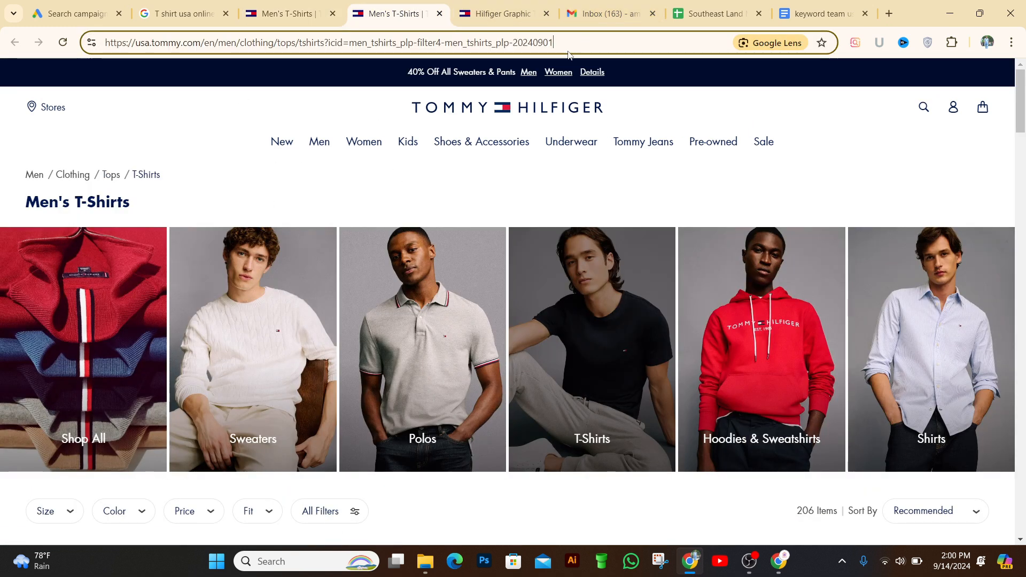
pyautogui.doubleClick(116, 44)
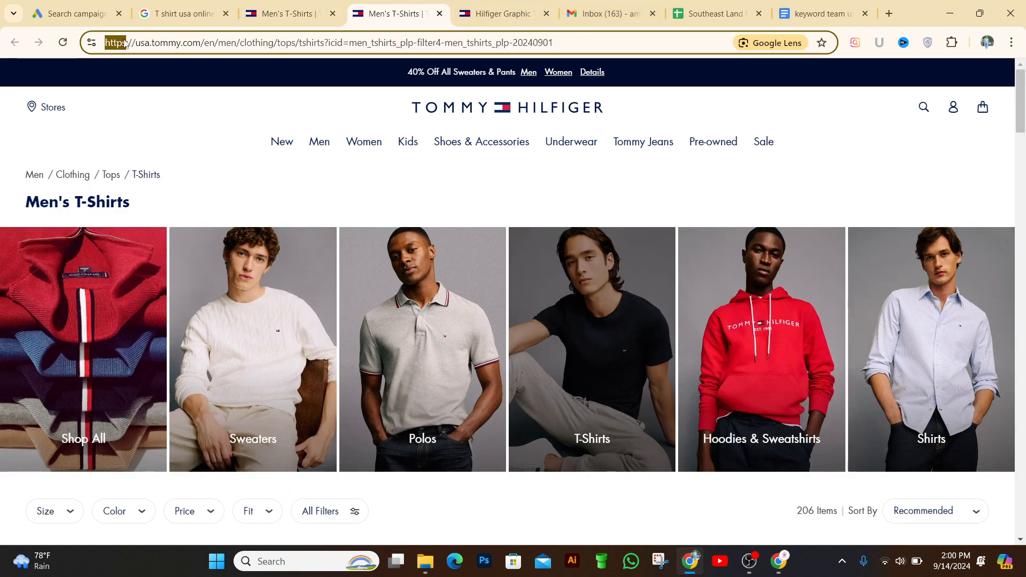
pyautogui.doubleClick(129, 43)
pyautogui.doubleClick(117, 45)
pyautogui.doubleClick(118, 44)
pyautogui.tripleClick(117, 45)
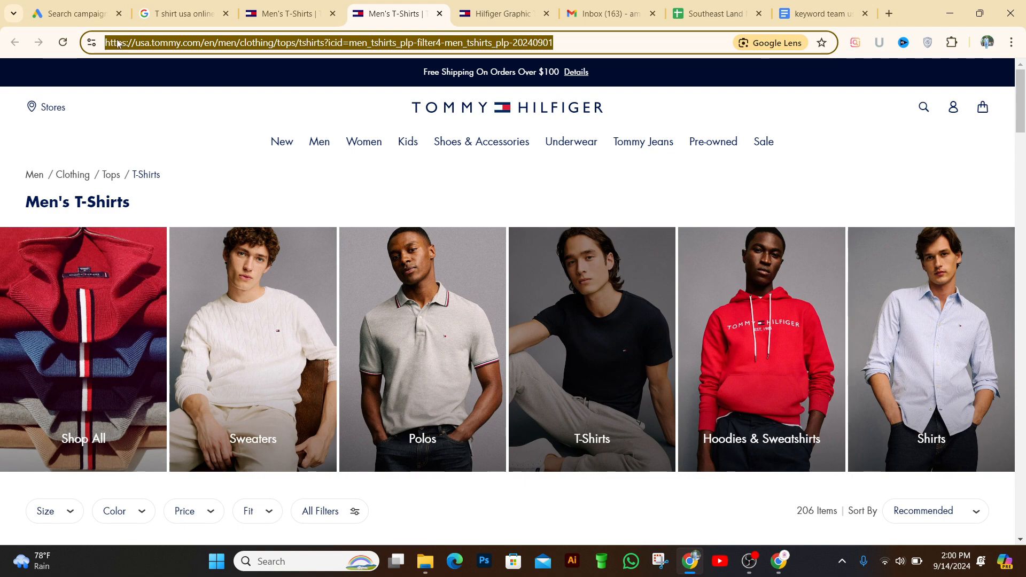
pyautogui.click(75, 13)
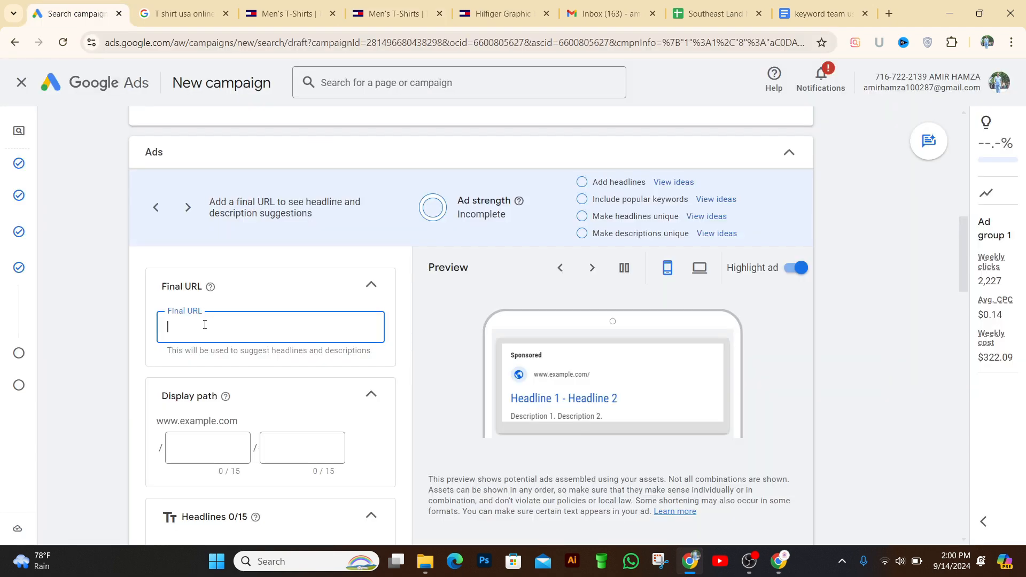
pyautogui.hotkey('ctrl', 'v')
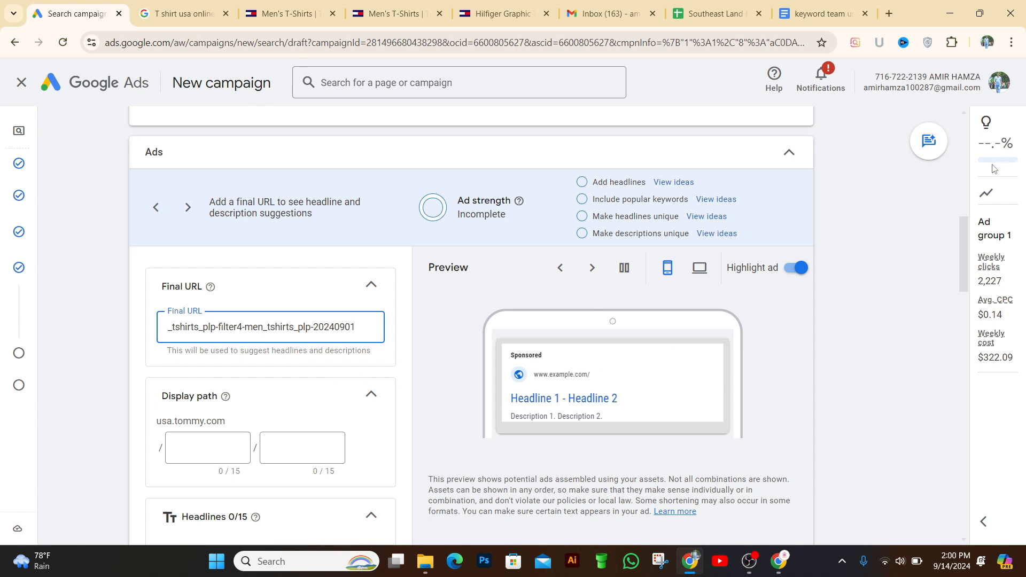
# - Examine the ad's final URL, display path, headline ideas and preview, and recheck the Tommy Hilfiger Men's T-Shirts page's web address
pyautogui.moveTo(963, 230); pyautogui.dragTo(966, 242)
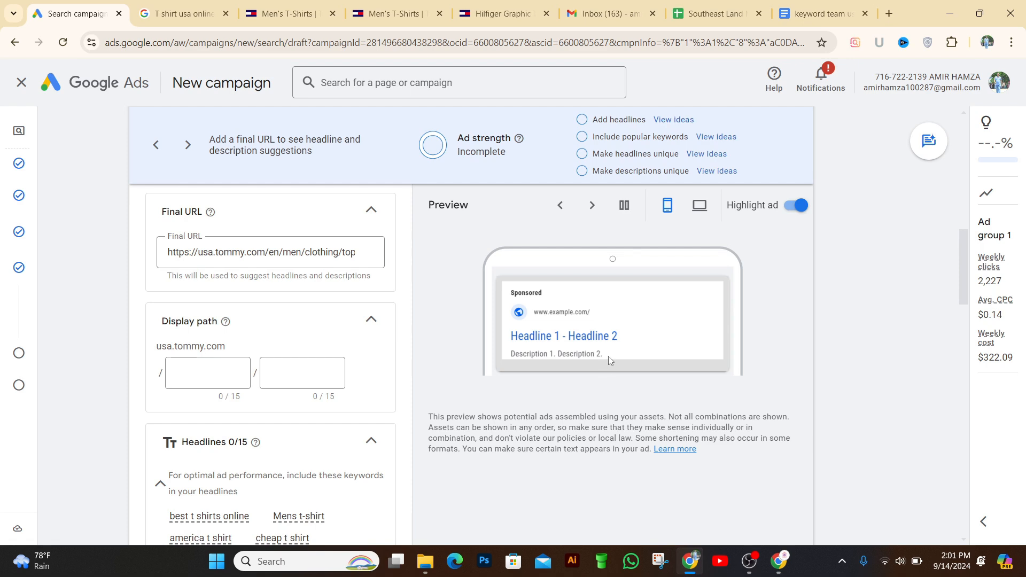
pyautogui.scroll(3, 964, 261)
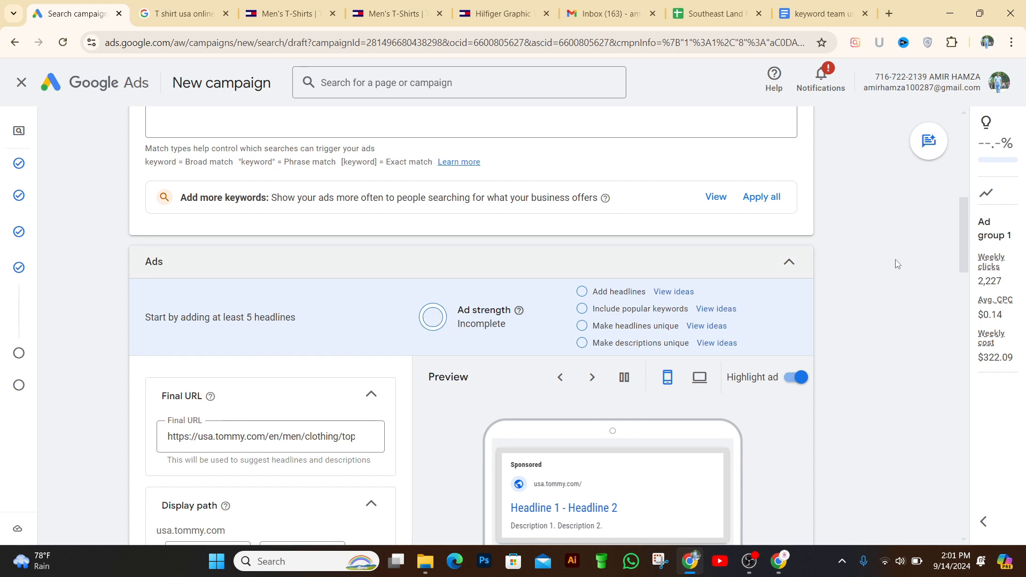
pyautogui.moveTo(964, 228); pyautogui.dragTo(967, 251)
pyautogui.scroll(-1, 966, 249)
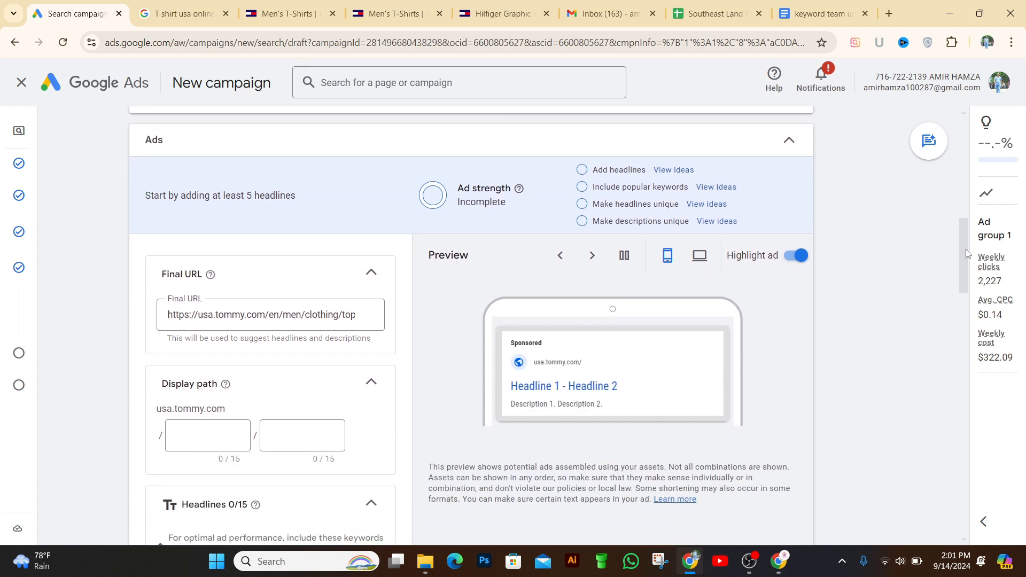
pyautogui.scroll(2, 969, 244)
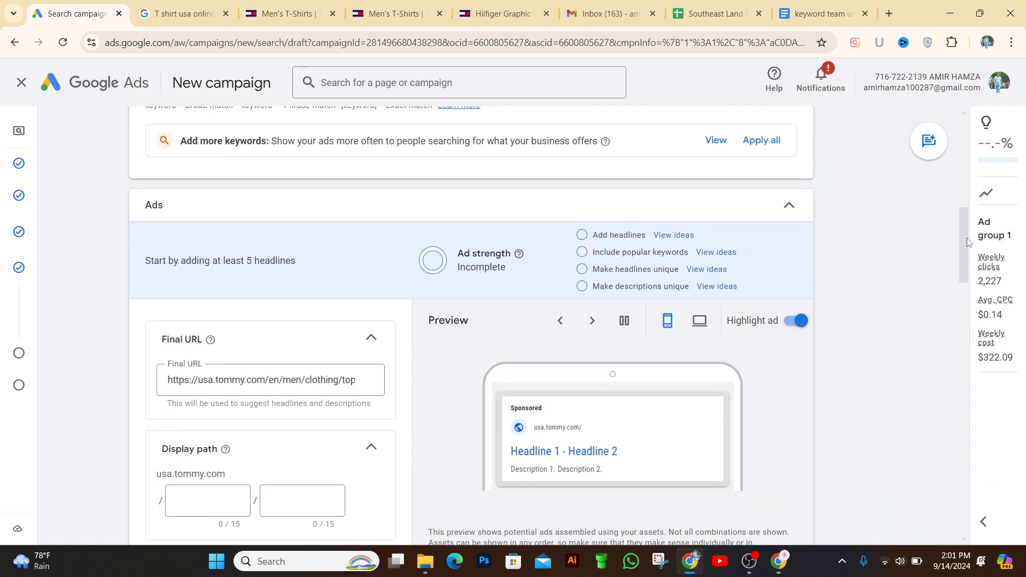
pyautogui.scroll(-1, 969, 244)
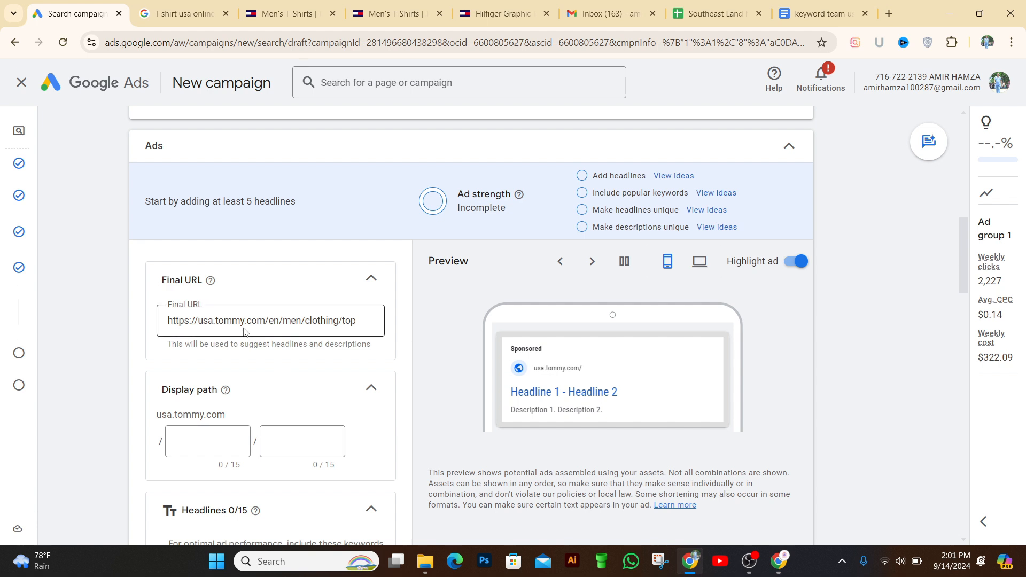
pyautogui.moveTo(963, 234)
pyautogui.mouseDown()
pyautogui.moveTo(966, 249)
pyautogui.moveTo(960, 235)
pyautogui.mouseUp()
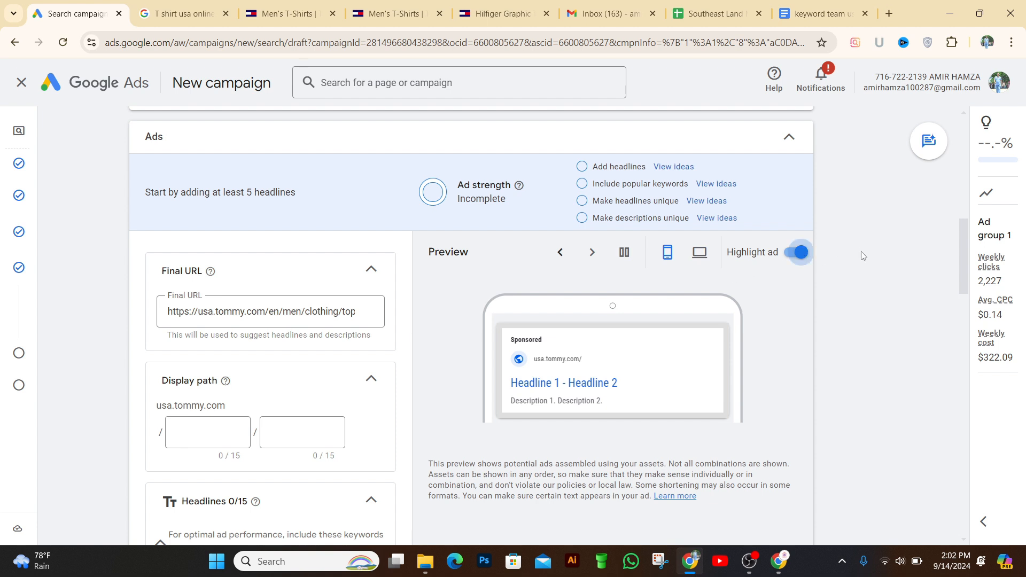
pyautogui.scroll(-1, 961, 252)
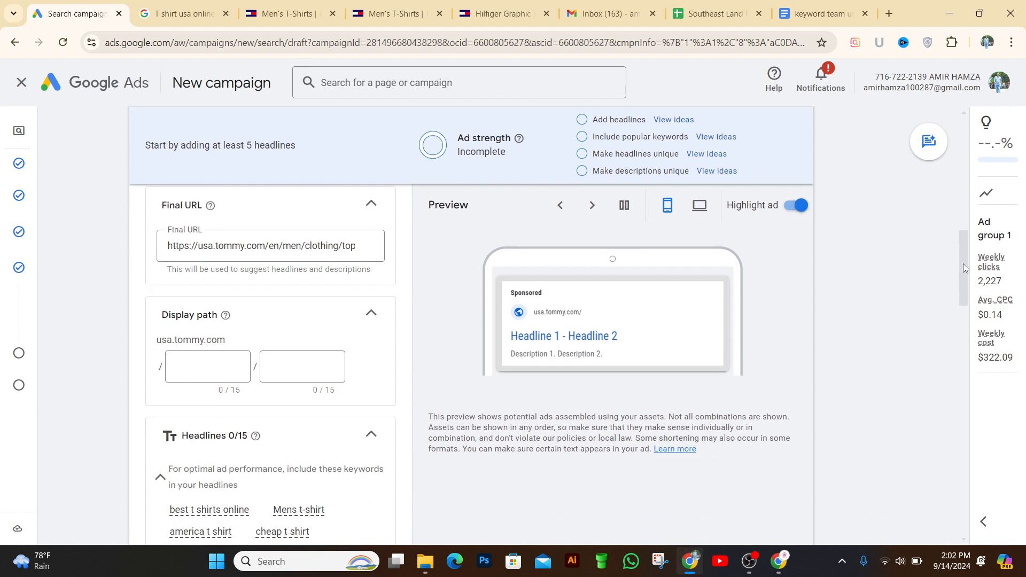
pyautogui.scroll(1, 960, 255)
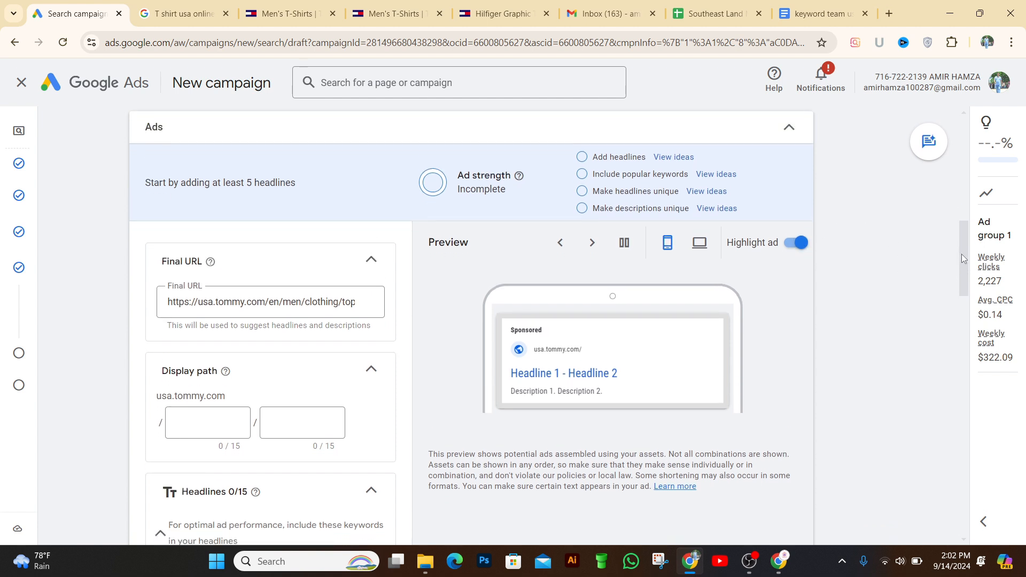
pyautogui.scroll(-2, 961, 255)
pyautogui.scroll(3, 960, 271)
pyautogui.scroll(-2, 958, 259)
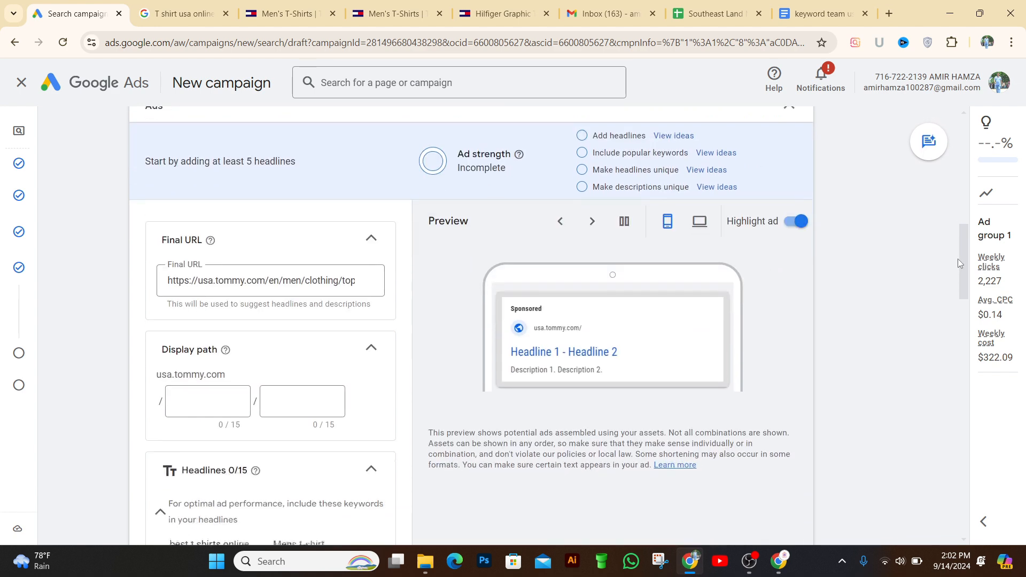
pyautogui.scroll(2, 958, 259)
pyautogui.scroll(-3, 961, 263)
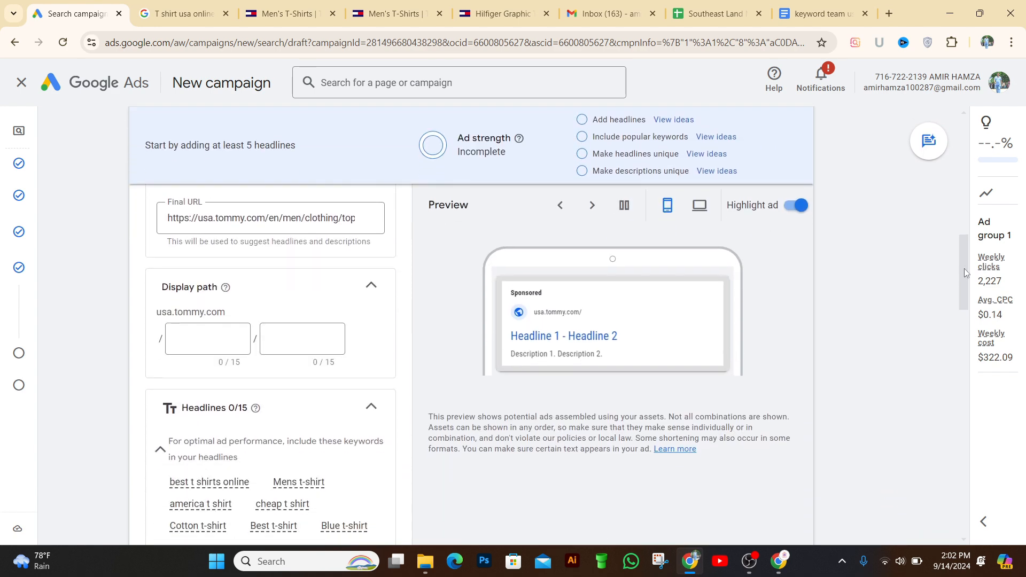
pyautogui.scroll(1, 962, 266)
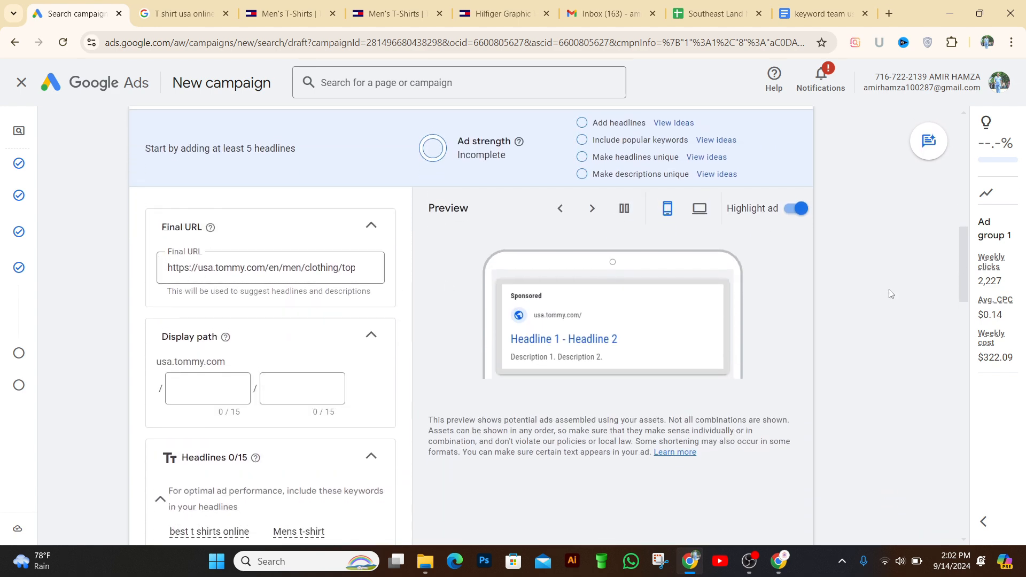
pyautogui.scroll(-1, 963, 260)
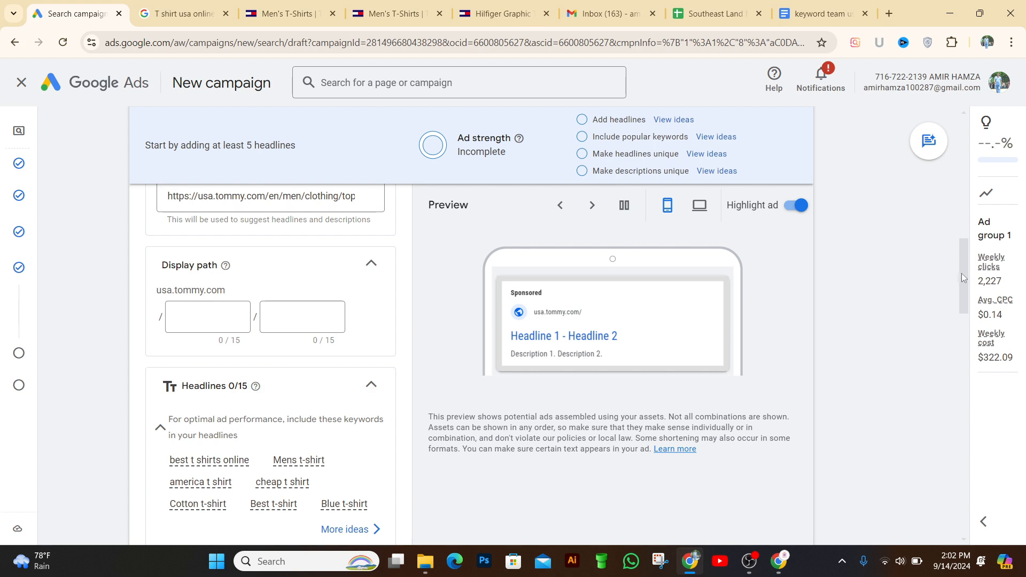
pyautogui.moveTo(962, 276); pyautogui.dragTo(963, 289)
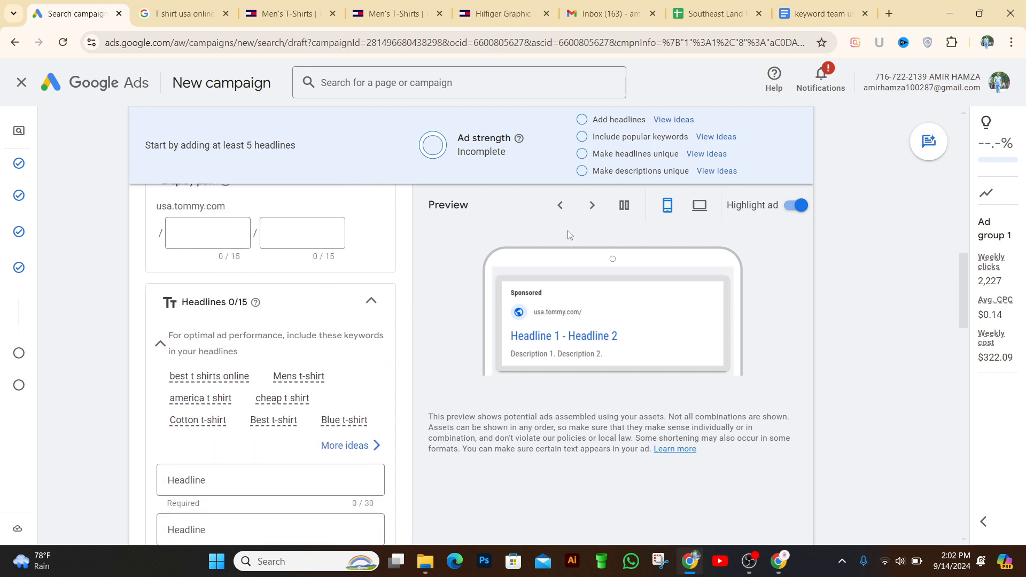
pyautogui.scroll(-1, 962, 271)
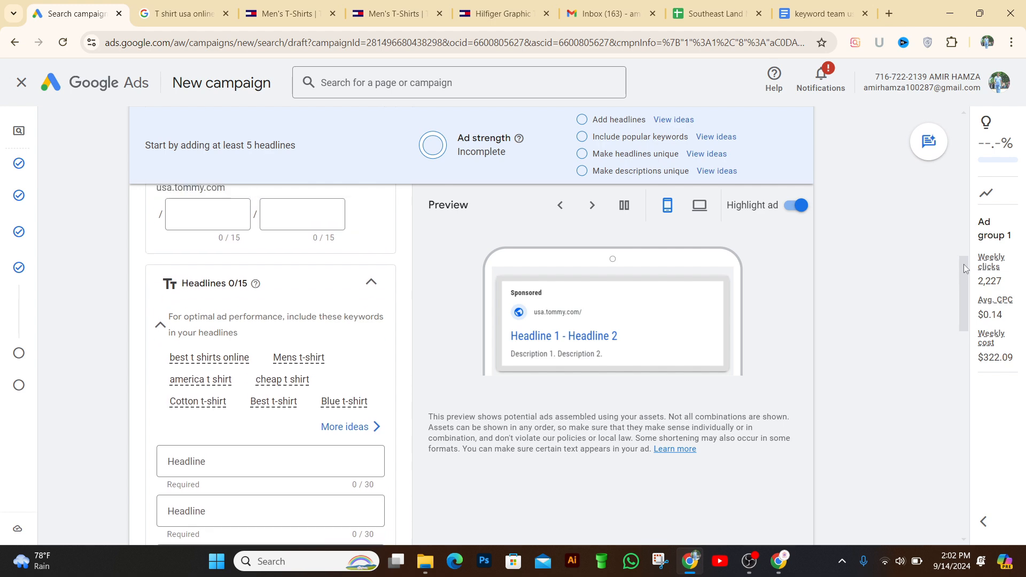
pyautogui.moveTo(964, 264)
pyautogui.mouseDown()
pyautogui.moveTo(958, 207)
pyautogui.moveTo(974, 263)
pyautogui.mouseUp()
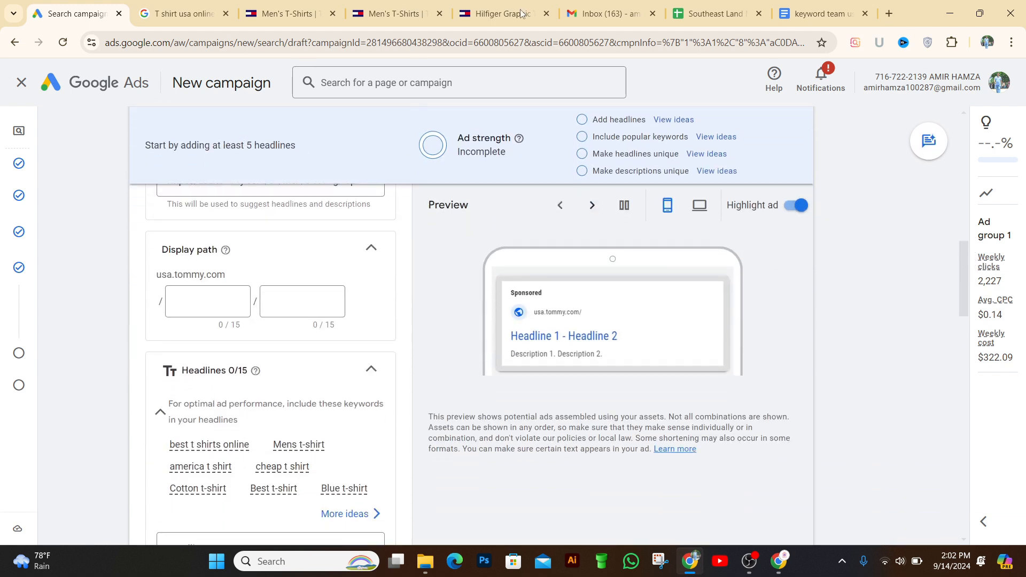
pyautogui.click(492, 12)
pyautogui.click(398, 14)
pyautogui.click(320, 42)
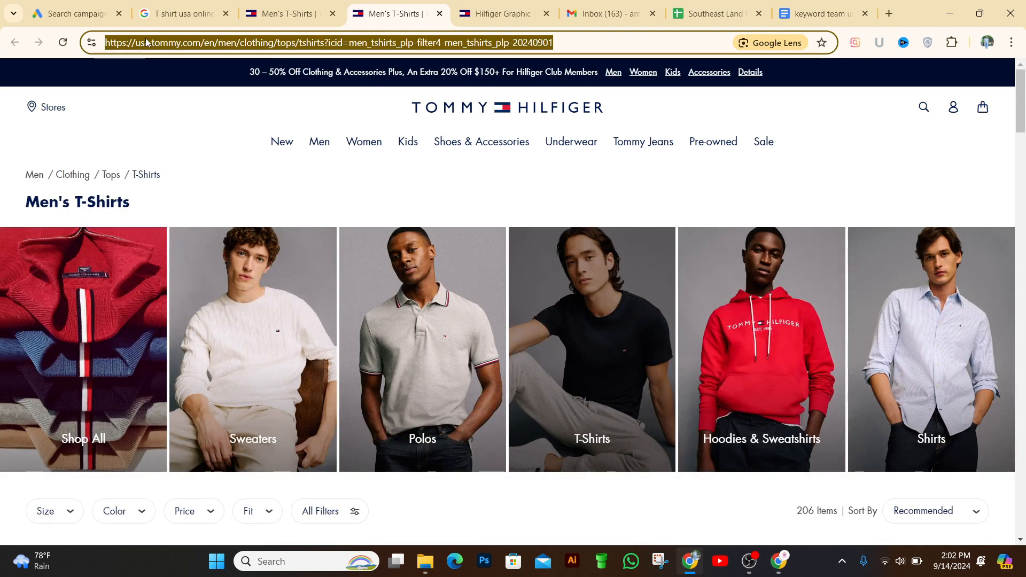
pyautogui.click(70, 16)
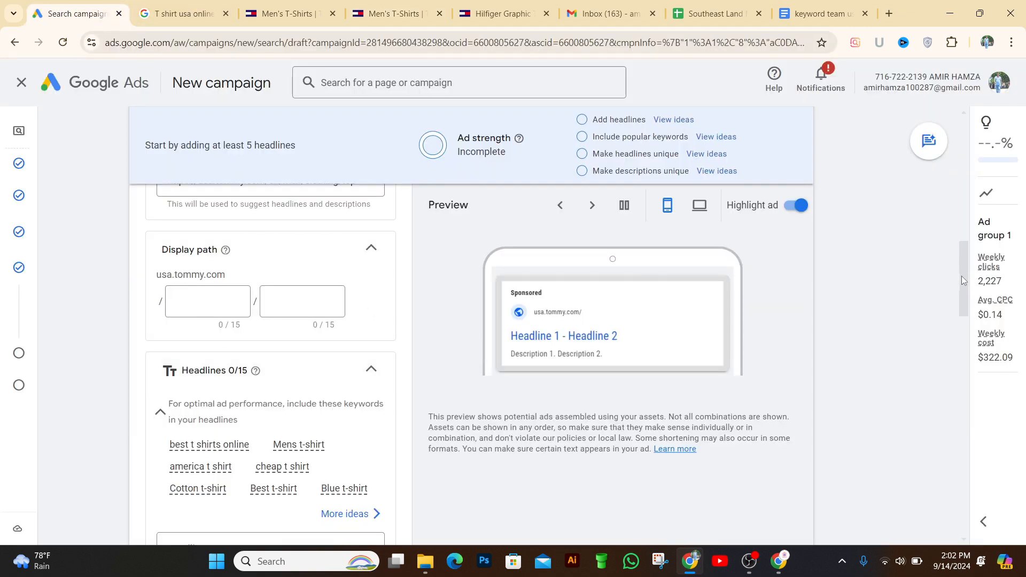
# - Enter "best t-shirt" as the first part of the ad's display path
pyautogui.moveTo(964, 278); pyautogui.dragTo(964, 258)
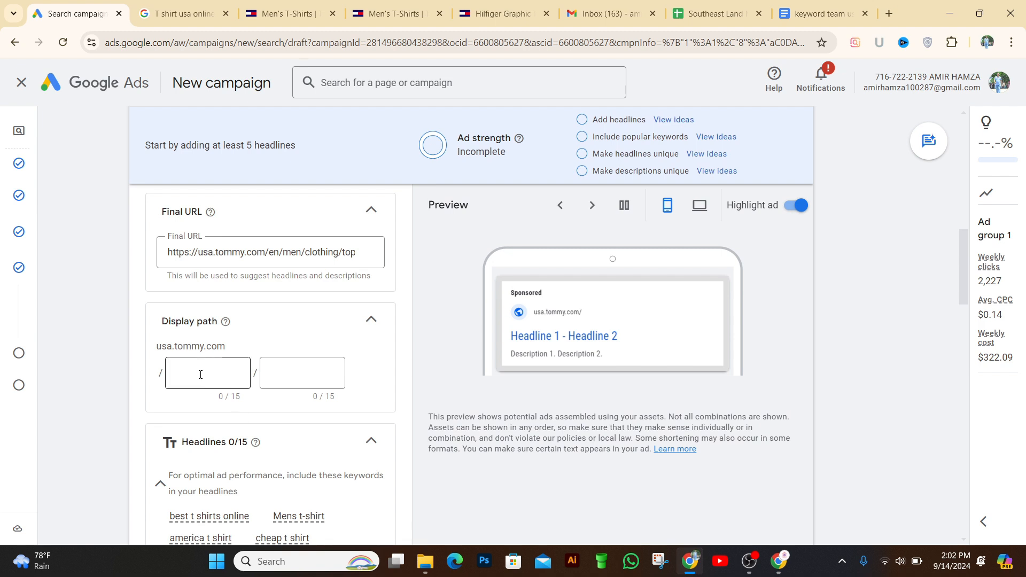
pyautogui.click(206, 371)
pyautogui.write('best')
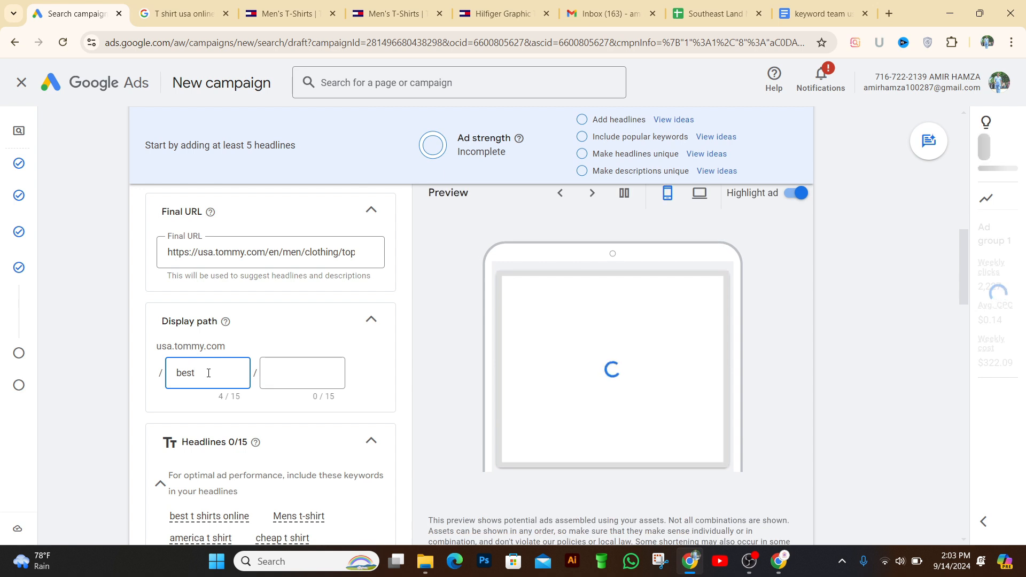
pyautogui.write(' t')
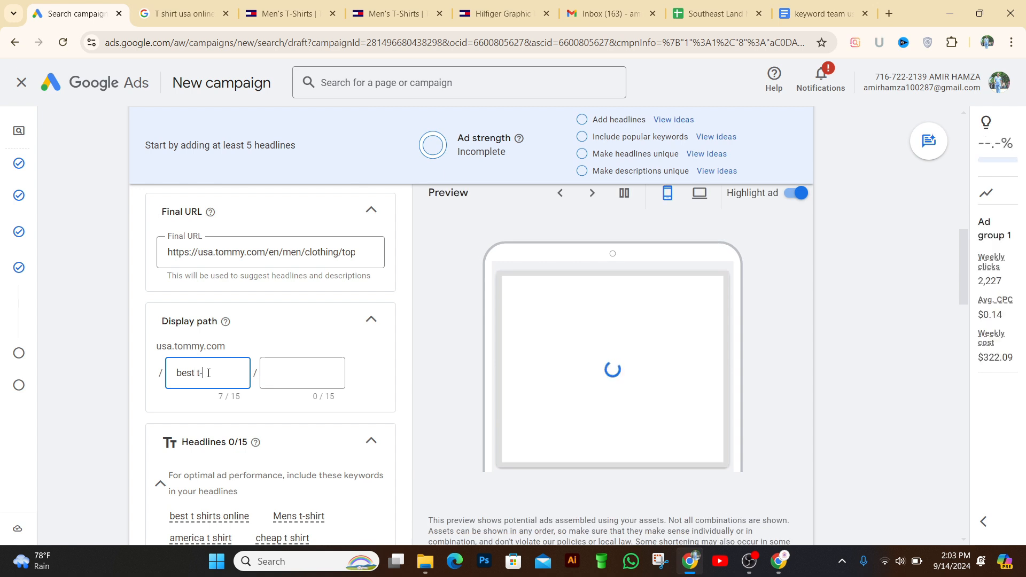
pyautogui.write('-shirt')
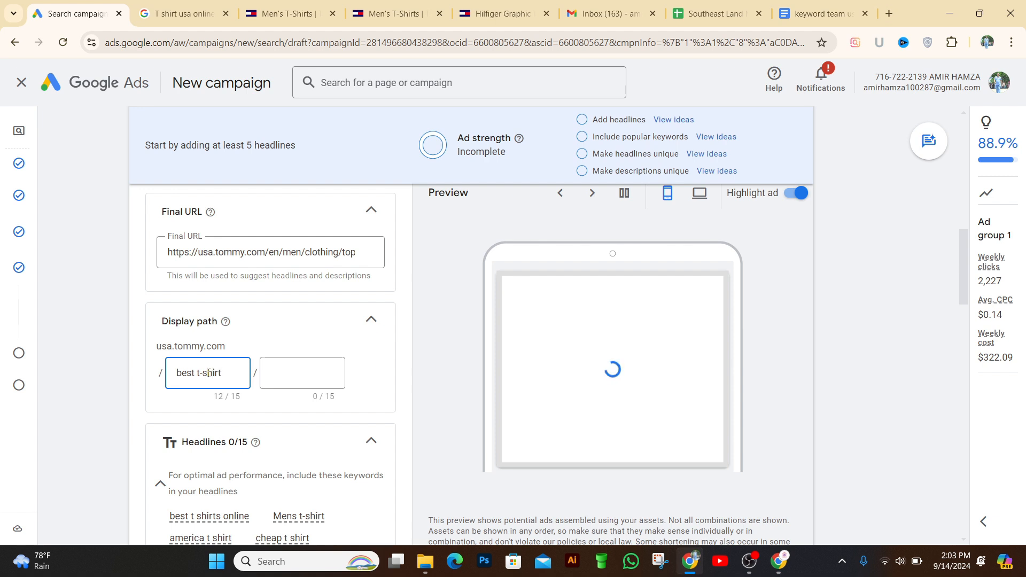
# - Enter "cheap t-shirt" as the second part of the ad's display path
pyautogui.click(283, 372)
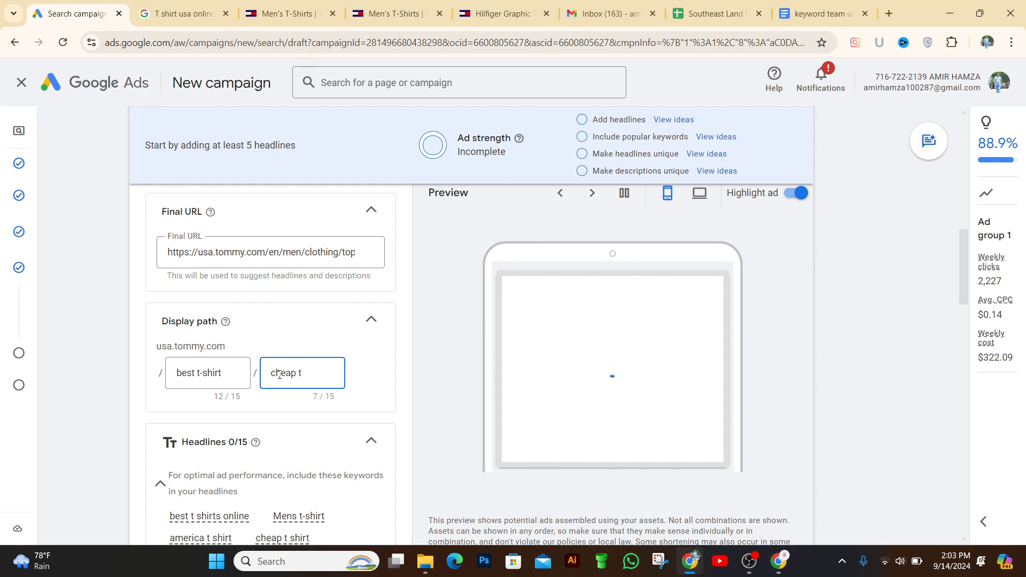
pyautogui.write('-s')
pyautogui.scroll(4, 970, 230)
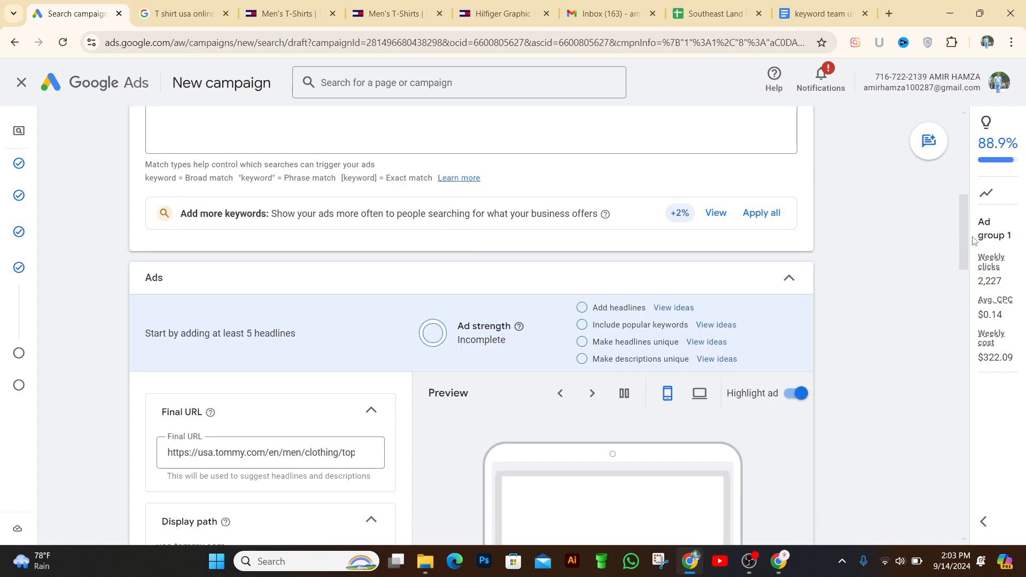
pyautogui.moveTo(963, 228); pyautogui.dragTo(970, 268)
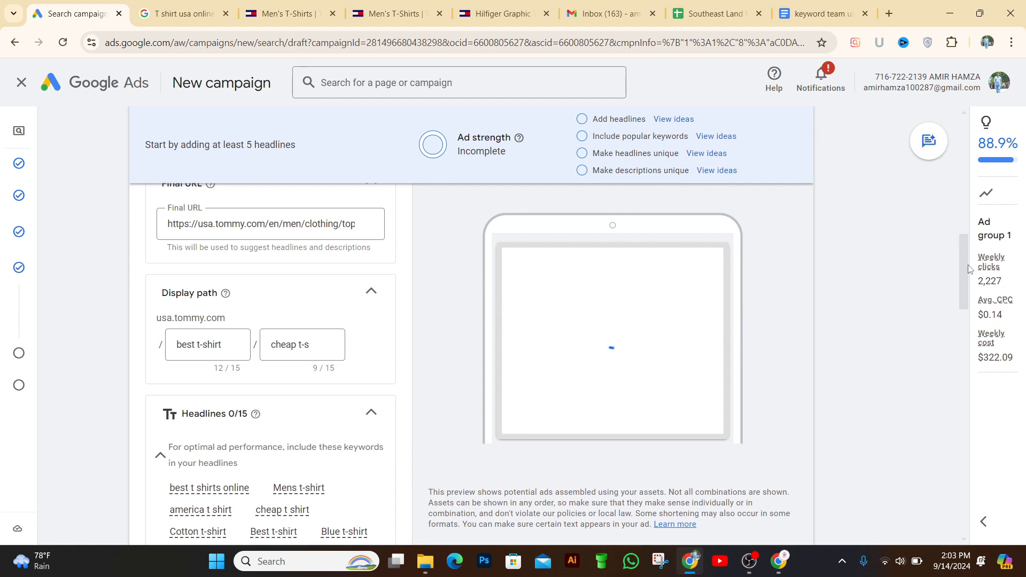
pyautogui.click(342, 352)
pyautogui.write('hirt')
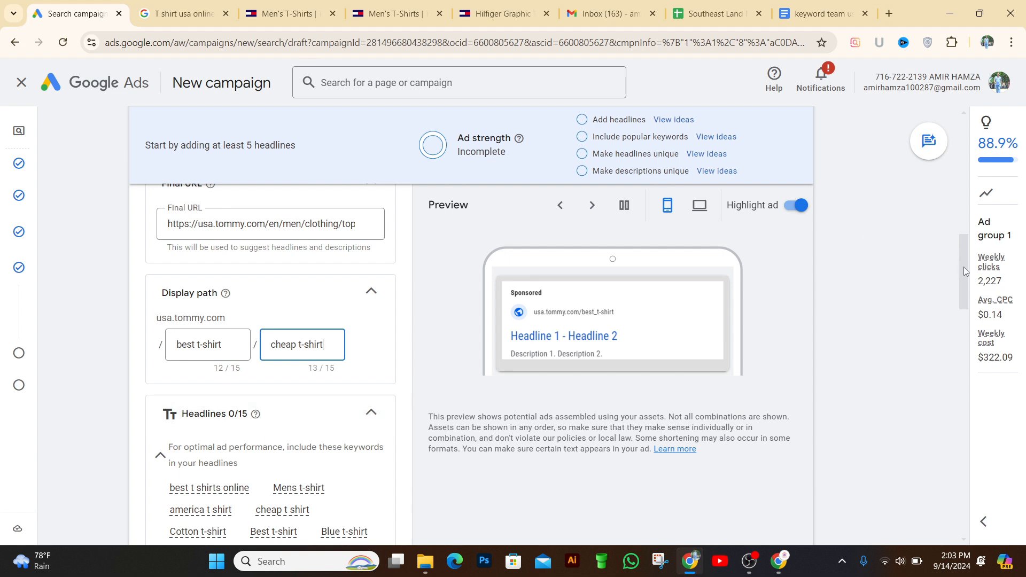
# - Examine the ad's final URL, display path, preview and suggested headline keywords, checking the Tommy Hilfiger Men's T-Shirts page's web address
pyautogui.moveTo(964, 263)
pyautogui.mouseDown()
pyautogui.moveTo(964, 287)
pyautogui.moveTo(962, 250)
pyautogui.mouseUp()
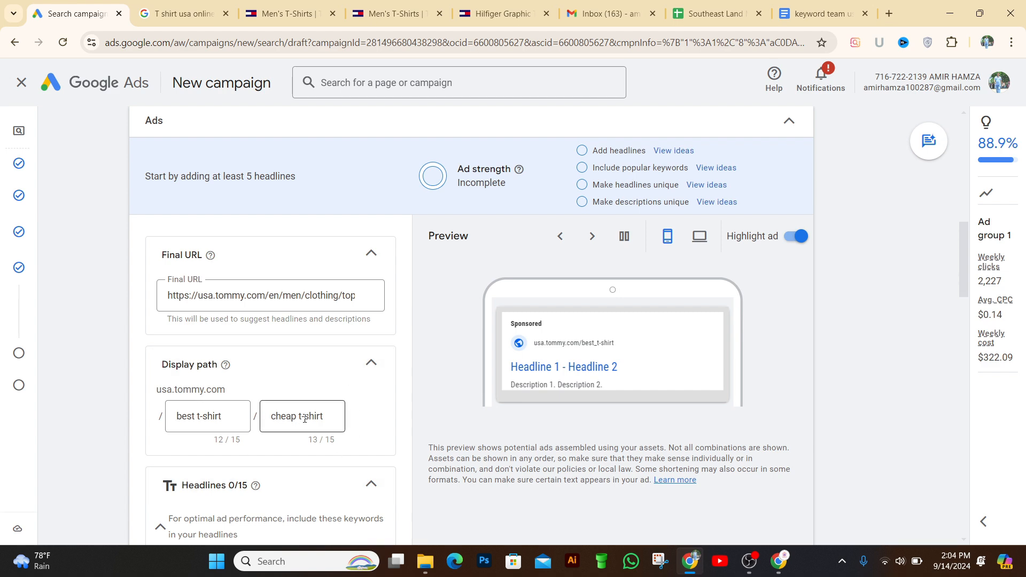
pyautogui.click(499, 14)
pyautogui.click(396, 13)
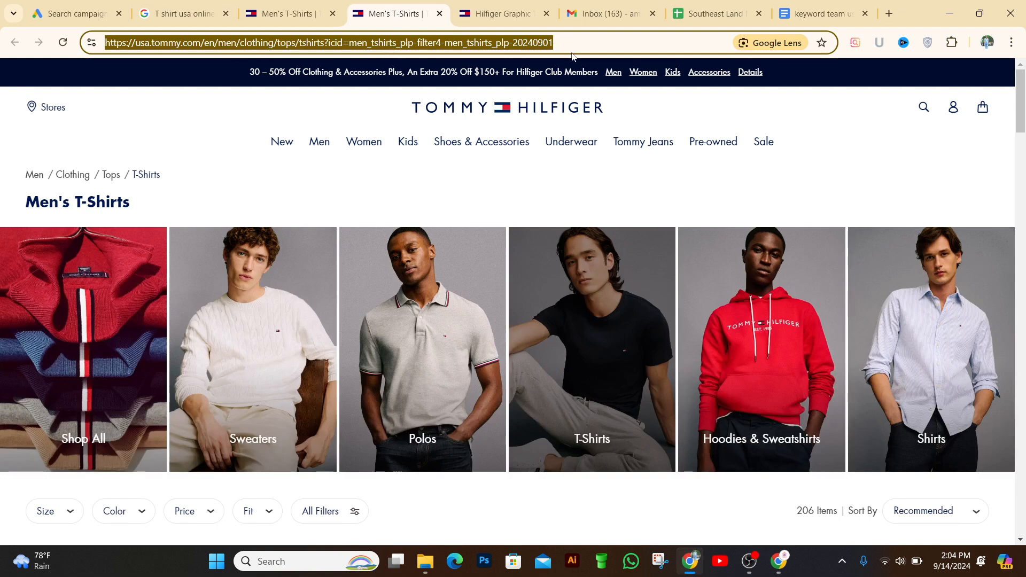
pyautogui.click(77, 13)
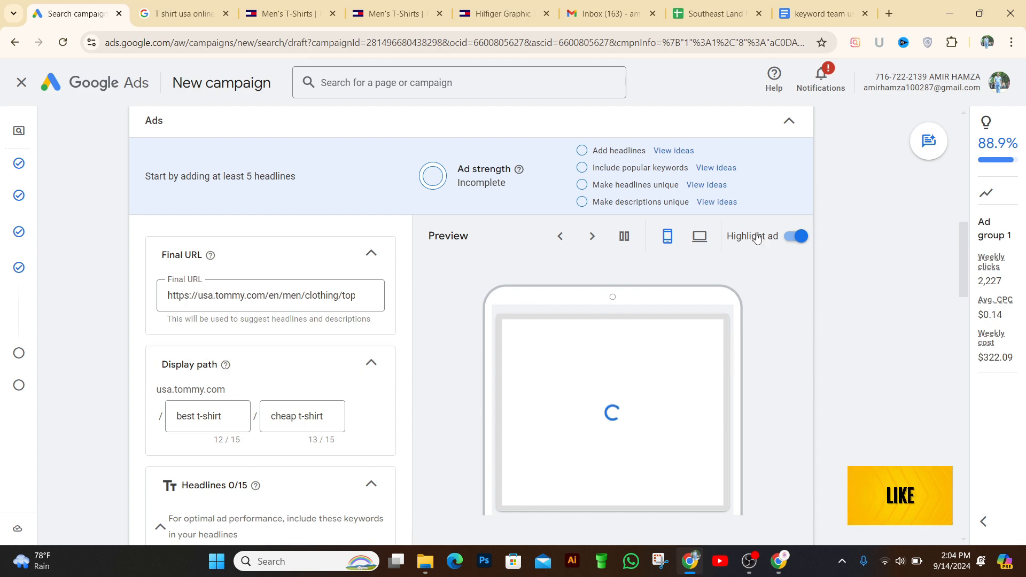
pyautogui.scroll(-2, 966, 256)
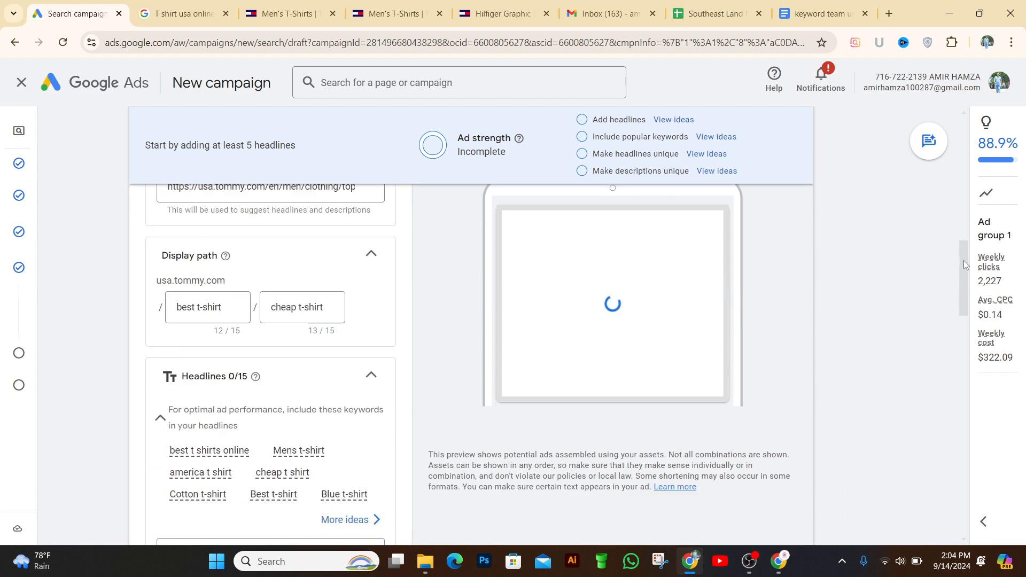
pyautogui.moveTo(963, 261)
pyautogui.mouseDown()
pyautogui.moveTo(968, 280)
pyautogui.moveTo(958, 226)
pyautogui.moveTo(960, 275)
pyautogui.mouseUp()
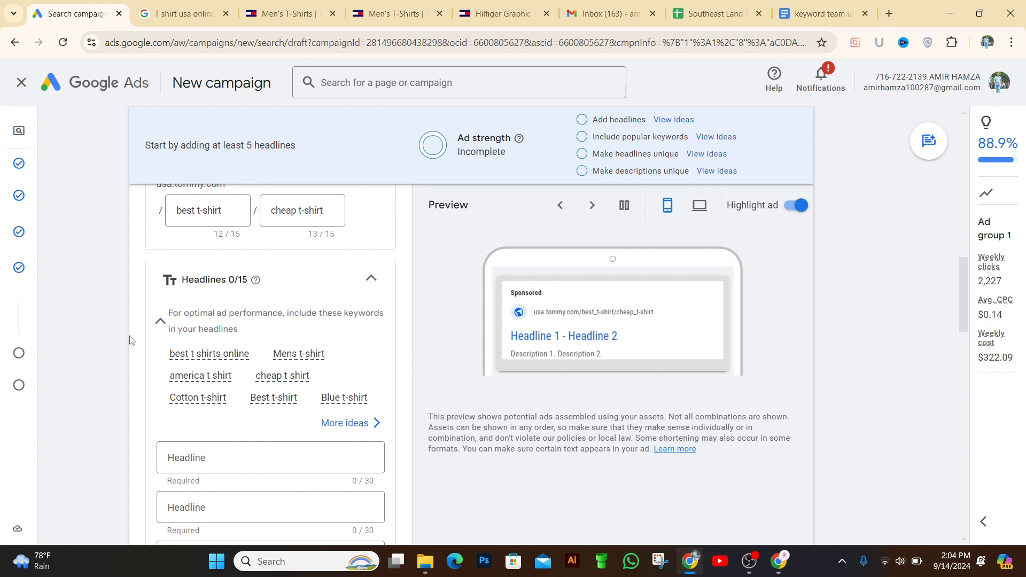
pyautogui.moveTo(963, 289); pyautogui.dragTo(968, 243)
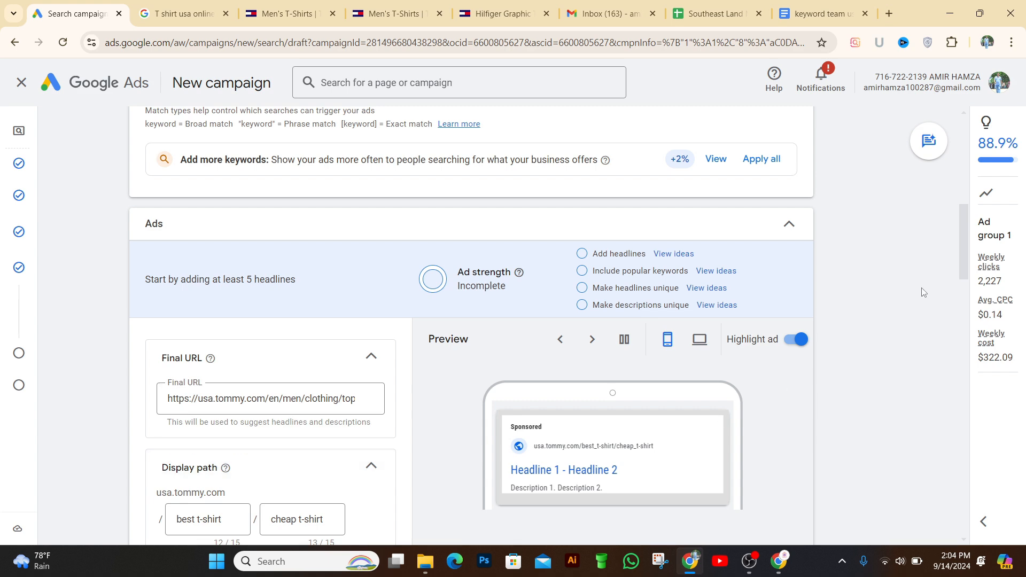
pyautogui.moveTo(966, 262); pyautogui.dragTo(965, 313)
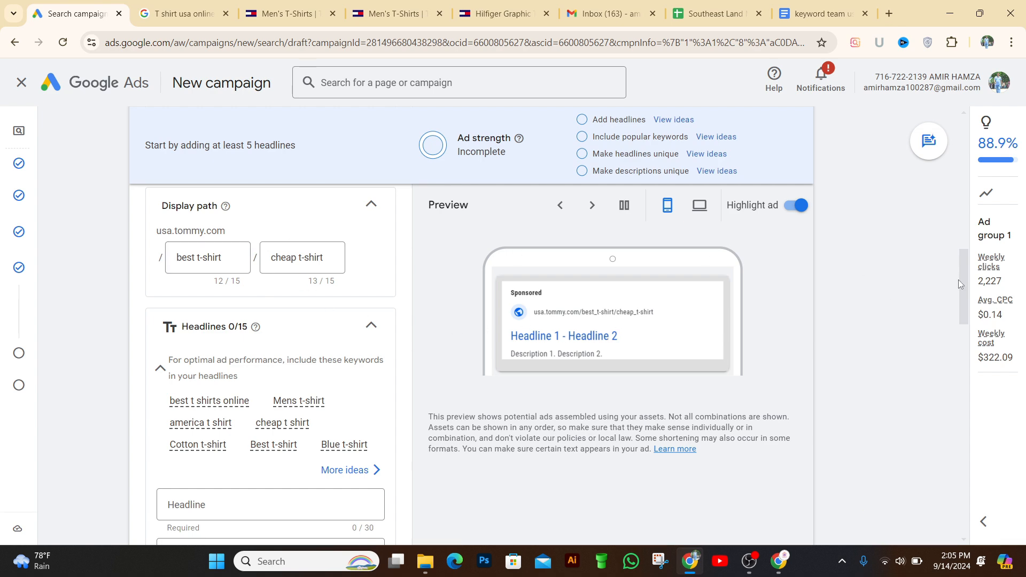
pyautogui.moveTo(960, 280)
pyautogui.mouseDown()
pyautogui.moveTo(964, 249)
pyautogui.moveTo(972, 293)
pyautogui.mouseUp()
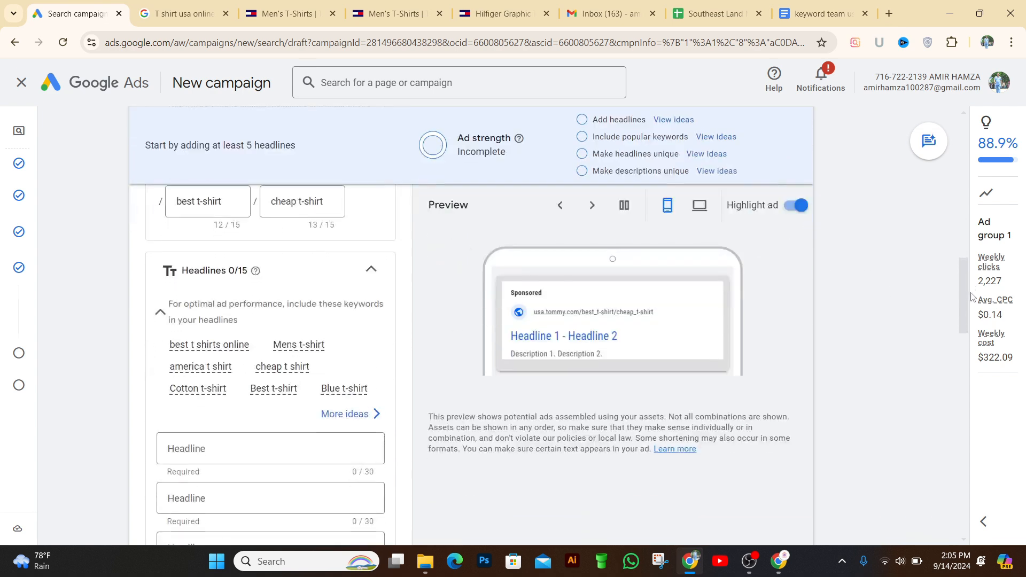
pyautogui.scroll(-1, 731, 362)
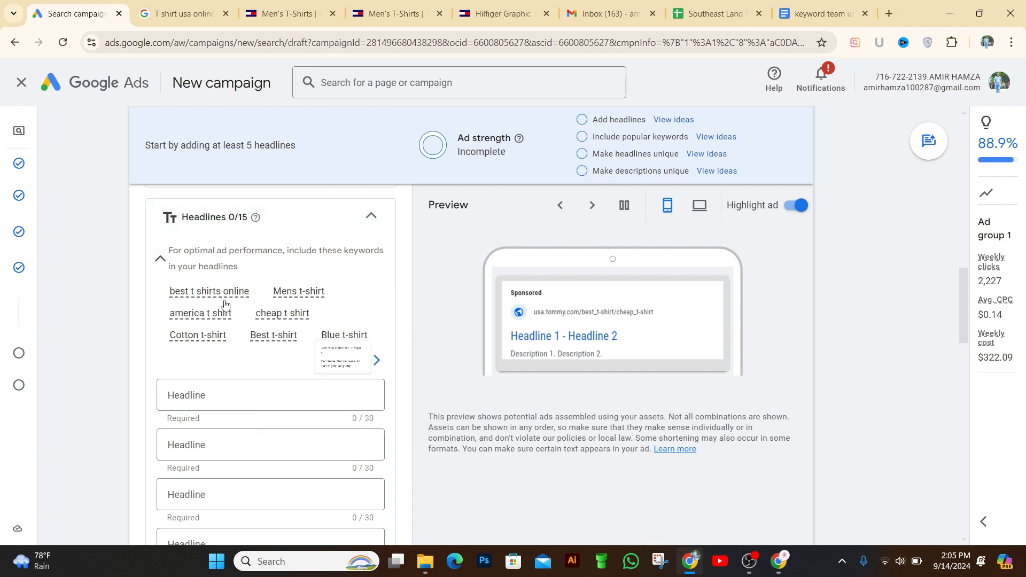
pyautogui.moveTo(965, 285)
pyautogui.mouseDown()
pyautogui.moveTo(963, 277)
pyautogui.moveTo(963, 296)
pyautogui.moveTo(960, 274)
pyautogui.moveTo(965, 301)
pyautogui.moveTo(957, 290)
pyautogui.mouseUp()
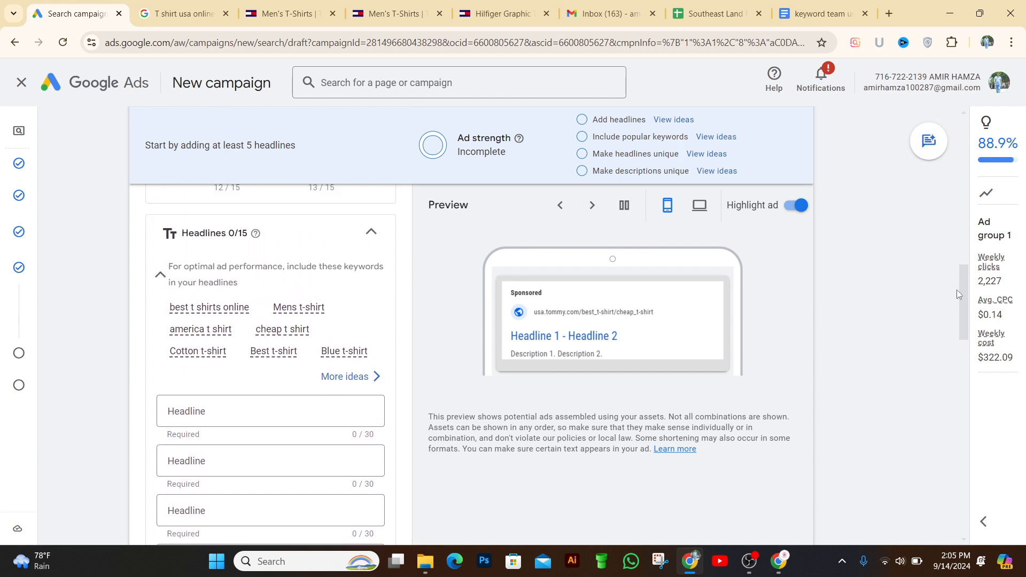
# - Look through the open Hilfiger Graphic T-Shirt and Men's T-Shirts pages and compare them with the ad's suggested headline keywords
pyautogui.click(505, 16)
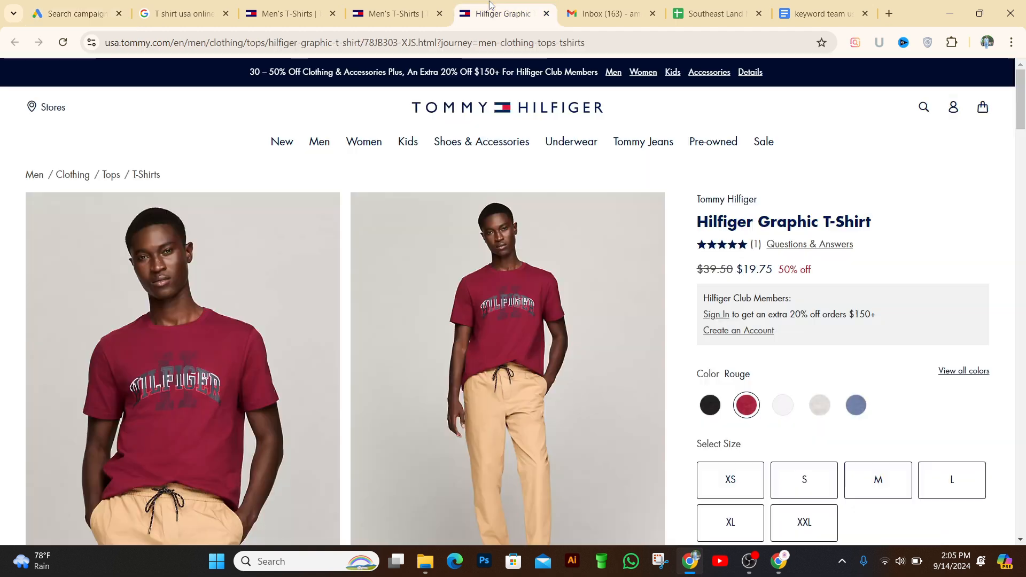
pyautogui.click(381, 13)
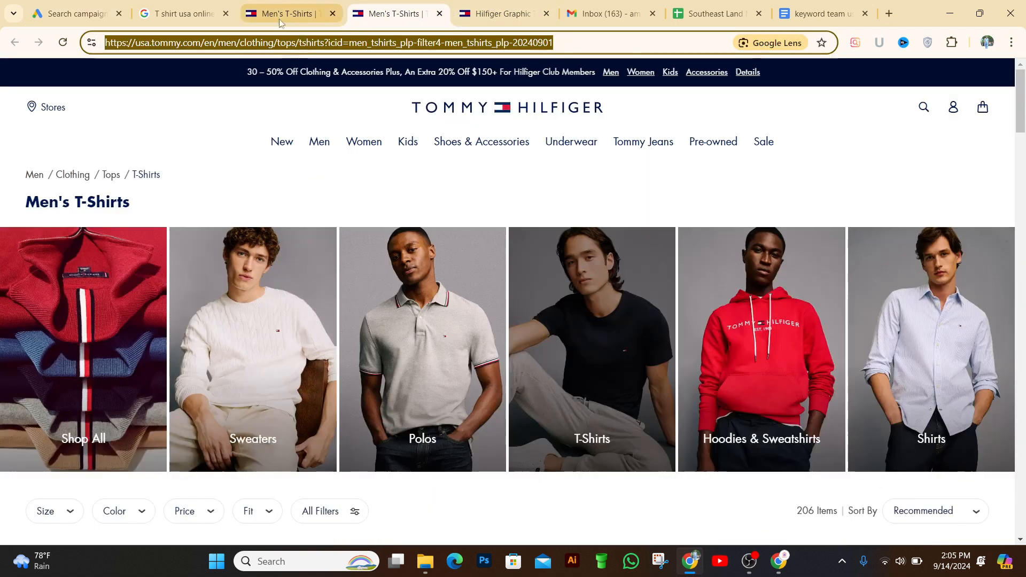
pyautogui.click(291, 14)
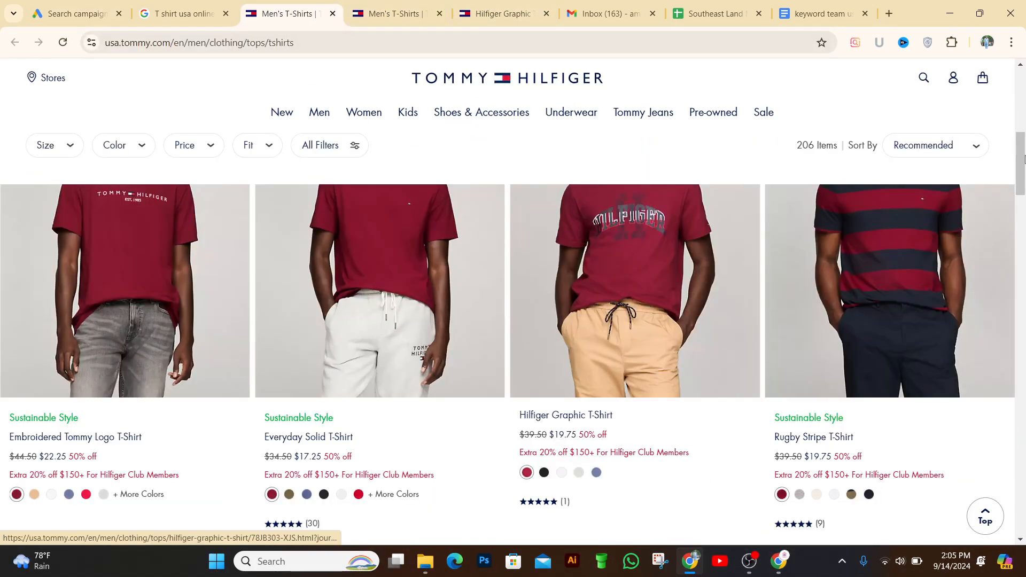
pyautogui.moveTo(1024, 160); pyautogui.dragTo(1023, 113)
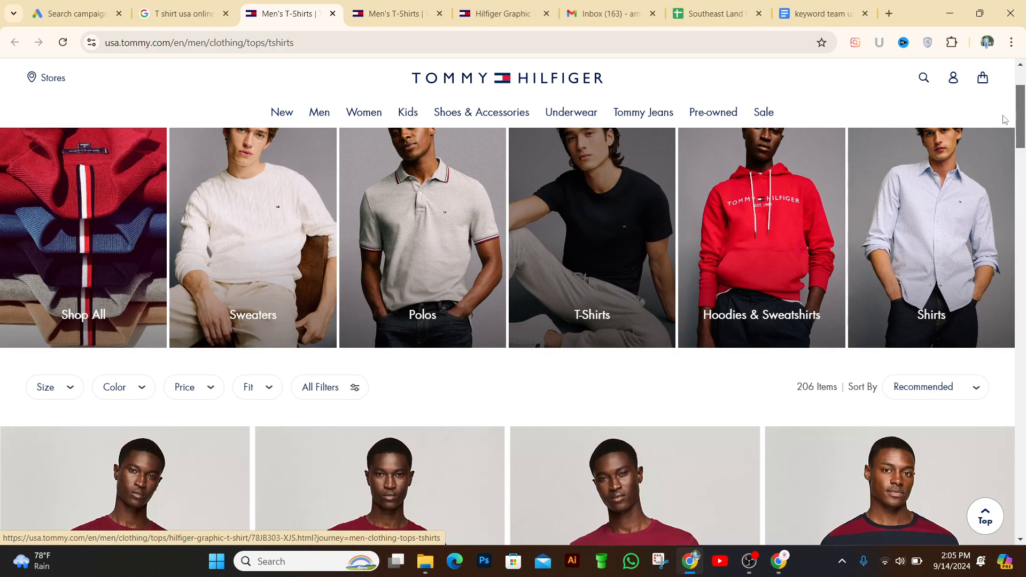
pyautogui.click(96, 16)
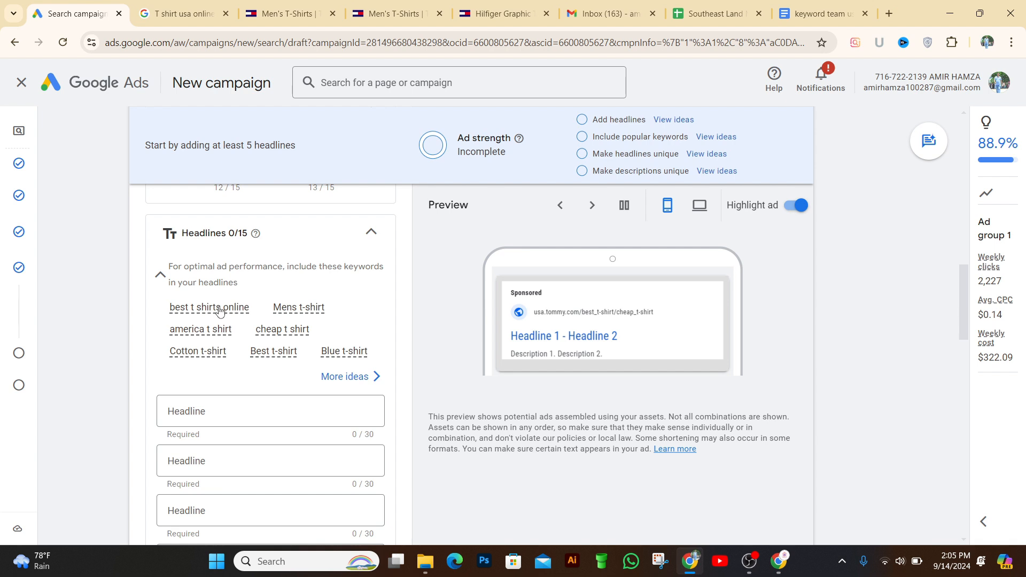
pyautogui.moveTo(244, 349)
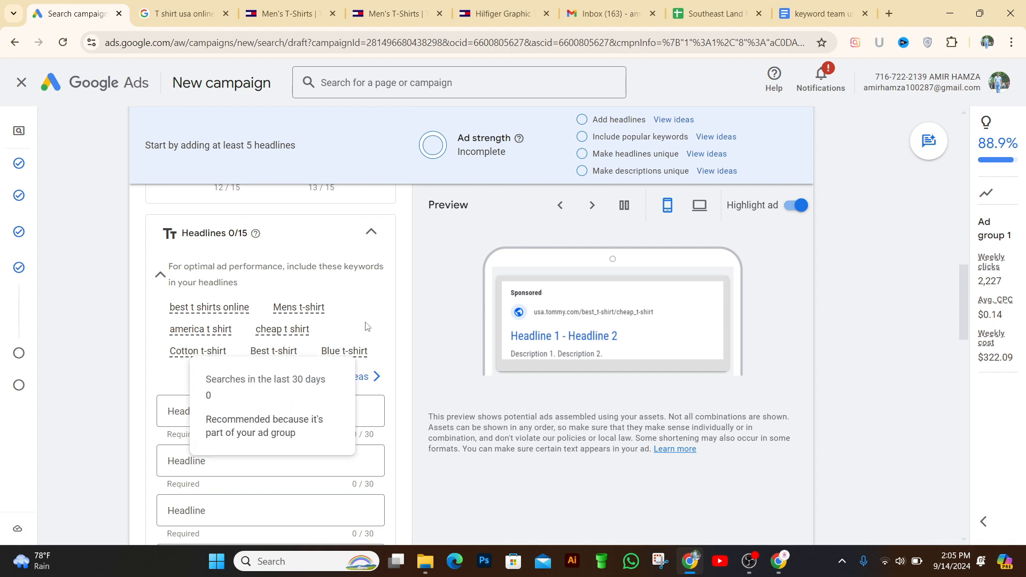
# - Fill the ad's first headline with the suggested "Men's T-Shirts"
pyautogui.click(265, 411)
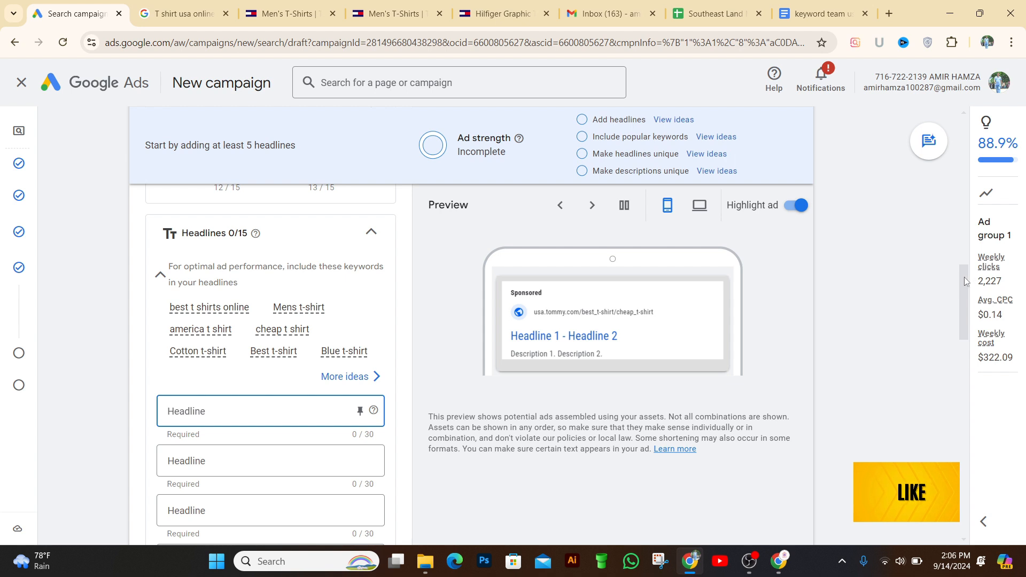
pyautogui.scroll(-7, 957, 294)
pyautogui.moveTo(961, 323); pyautogui.dragTo(952, 279)
pyautogui.scroll(-1, 952, 278)
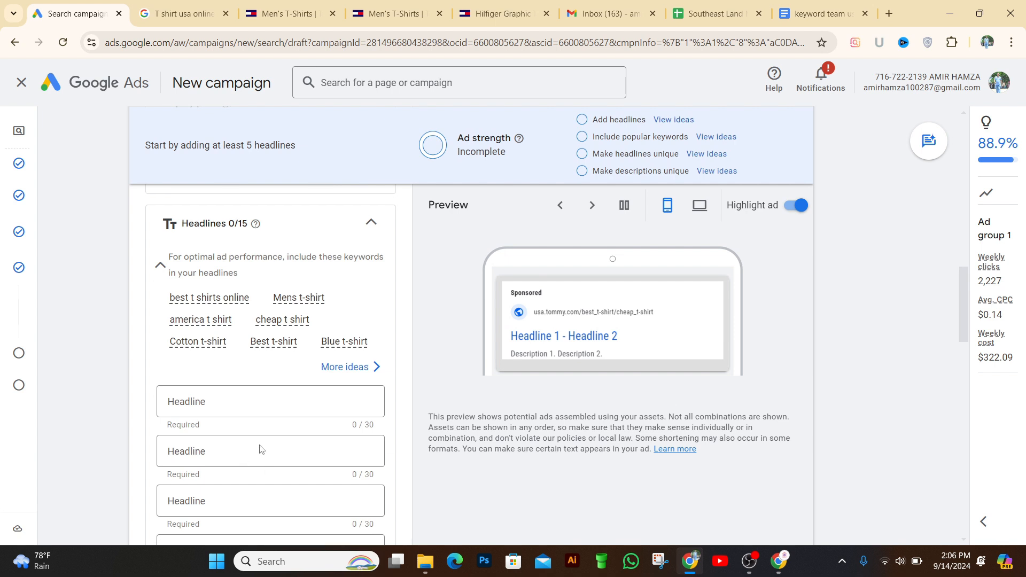
pyautogui.scroll(-3, 965, 317)
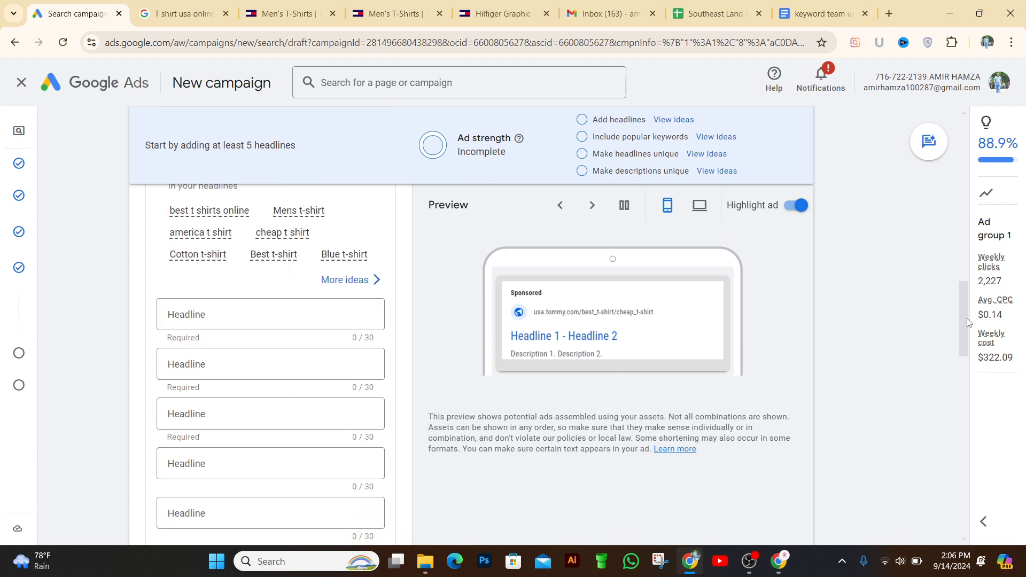
pyautogui.click(220, 313)
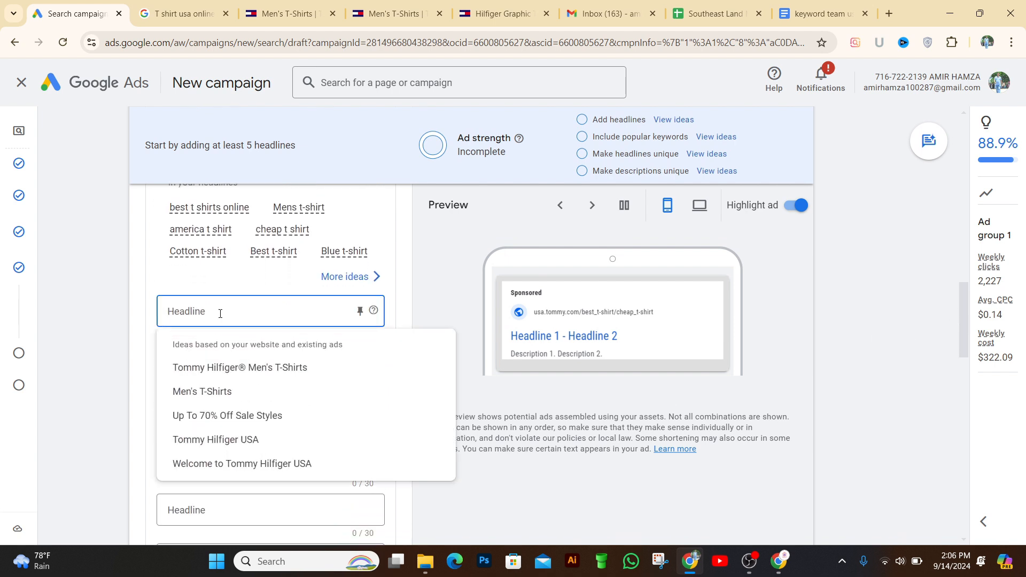
pyautogui.click(211, 400)
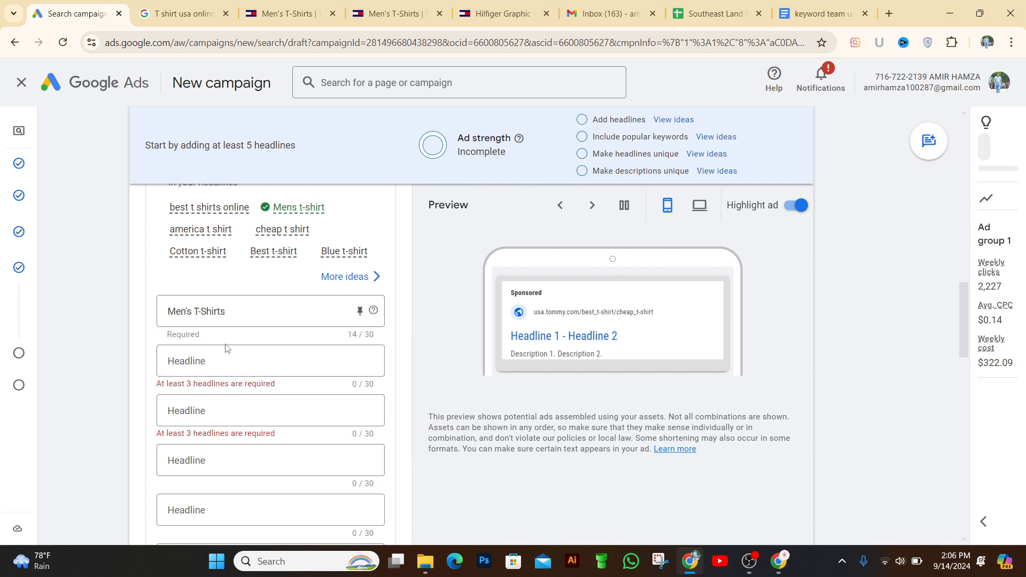
# - Enter "best t-shirt online" as the ad's second headline
pyautogui.click(237, 361)
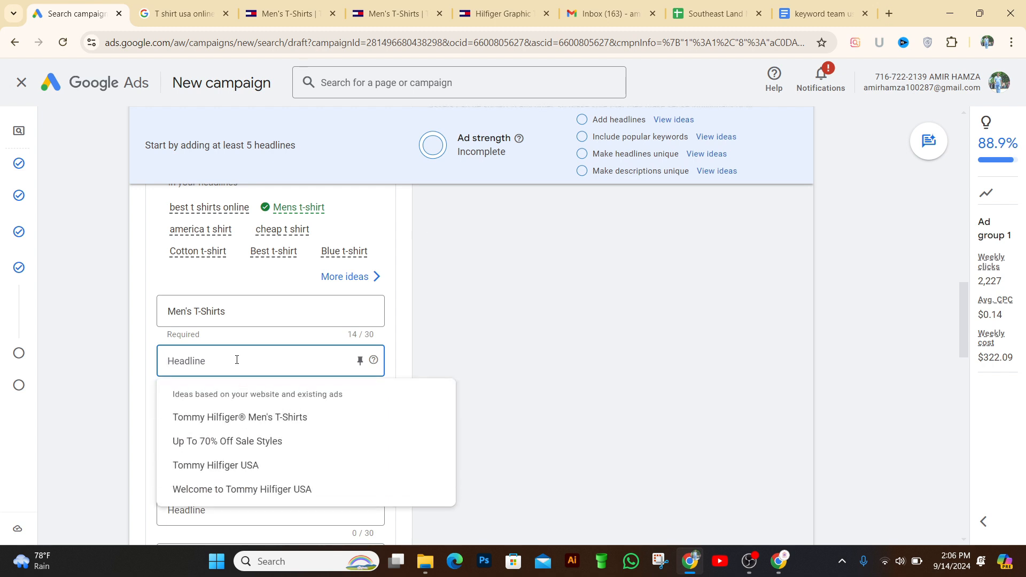
pyautogui.write('bes')
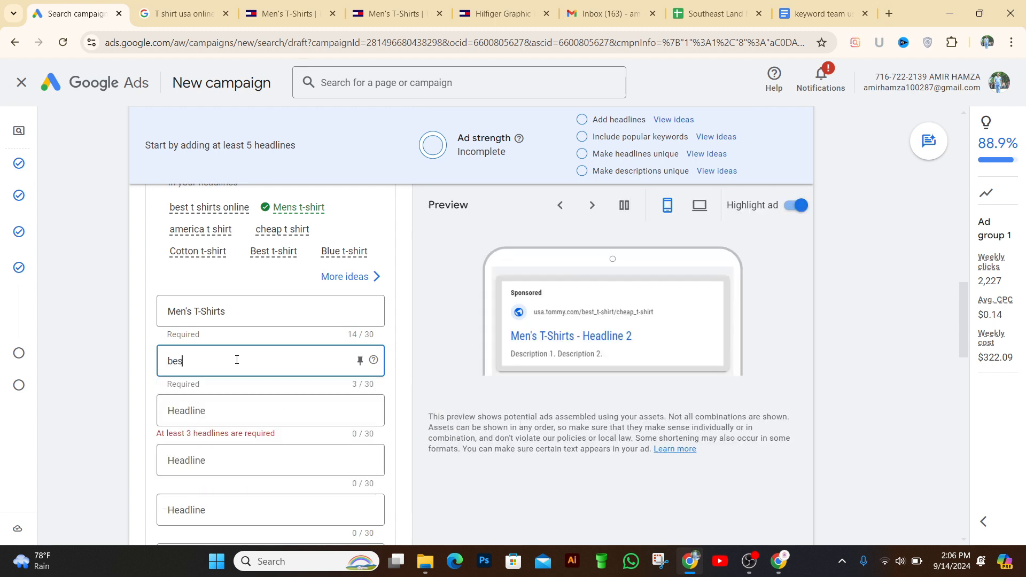
pyautogui.write('t t')
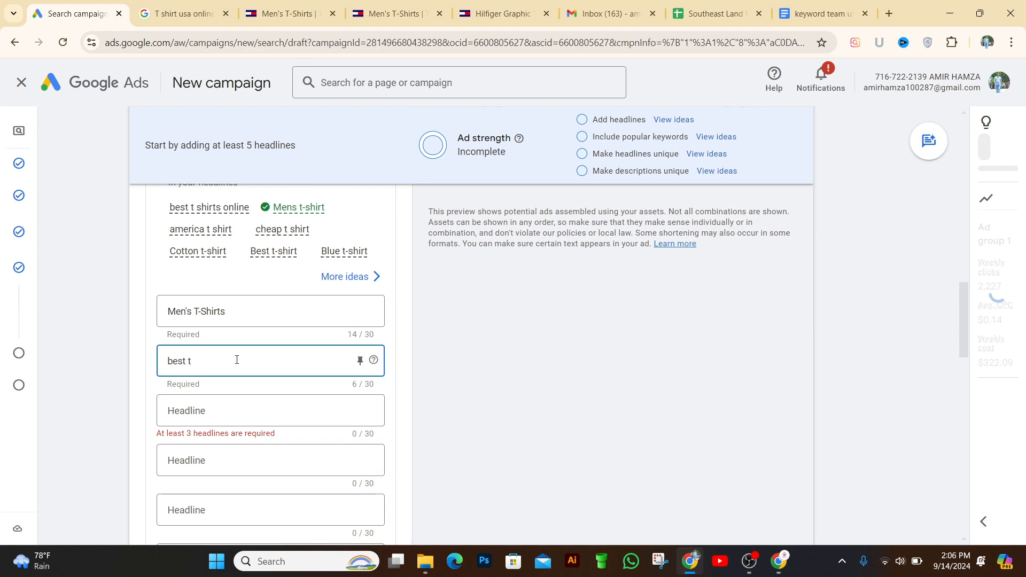
pyautogui.write('-')
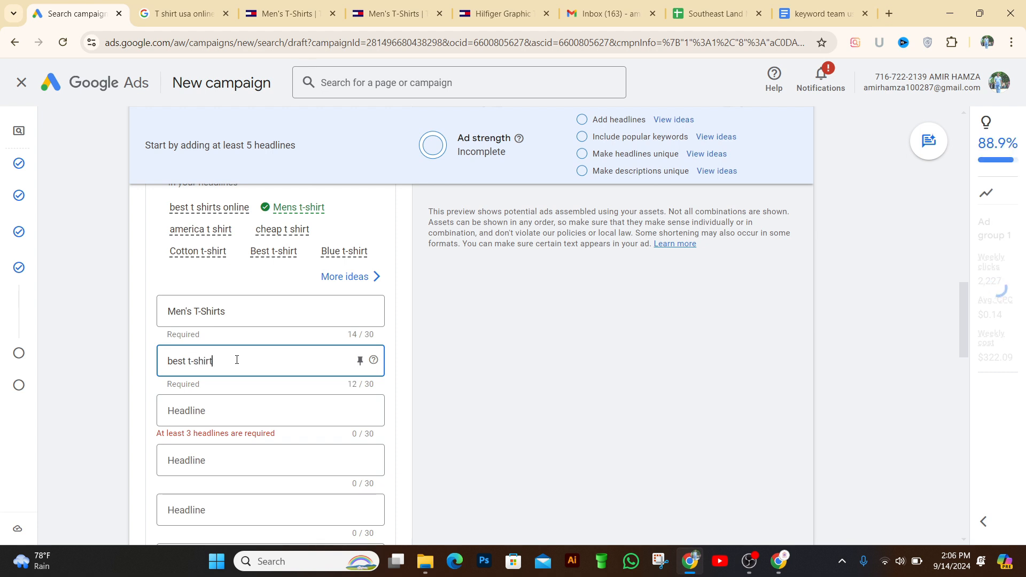
pyautogui.write('shirt')
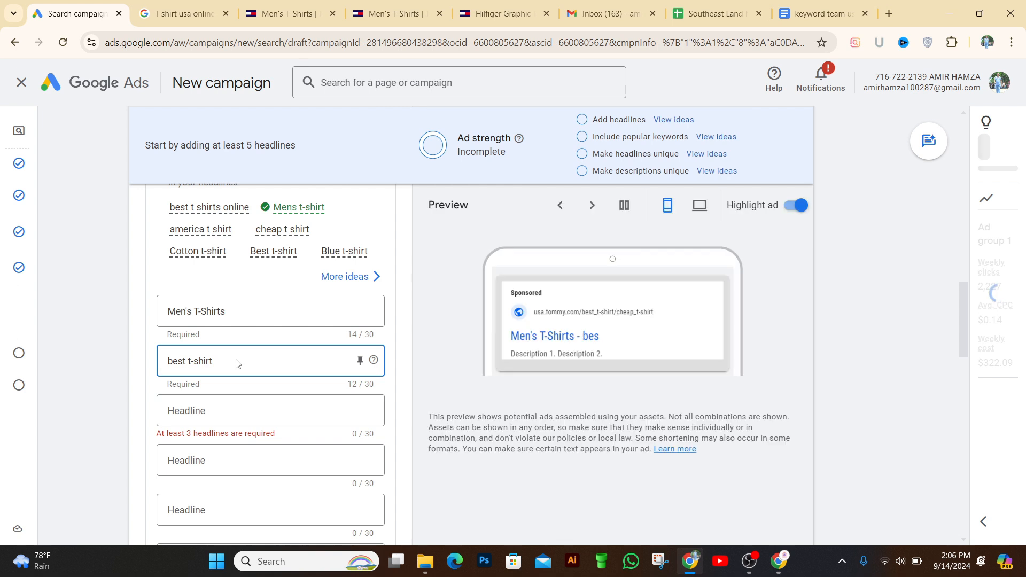
pyautogui.write(' onl')
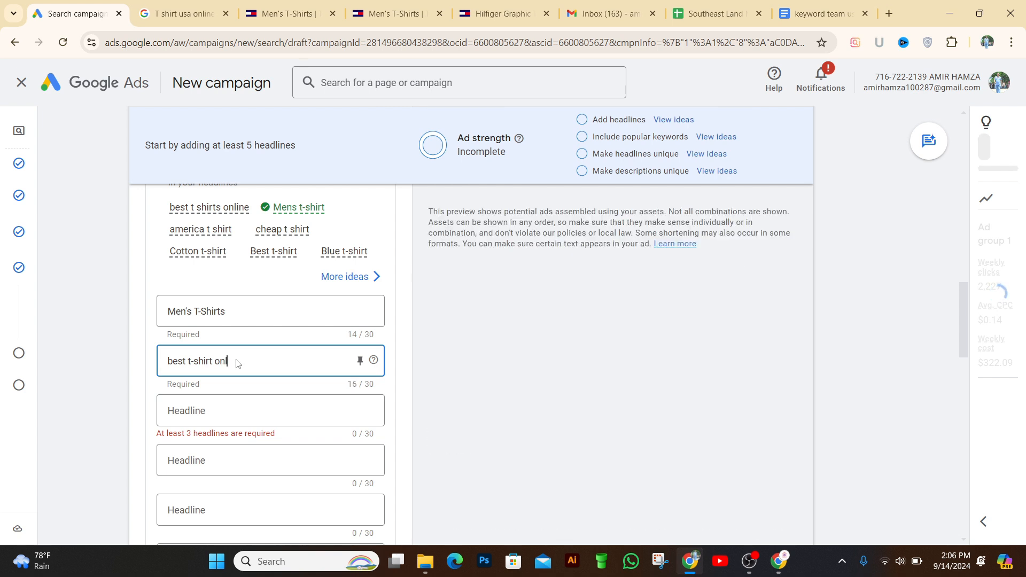
pyautogui.write('ine')
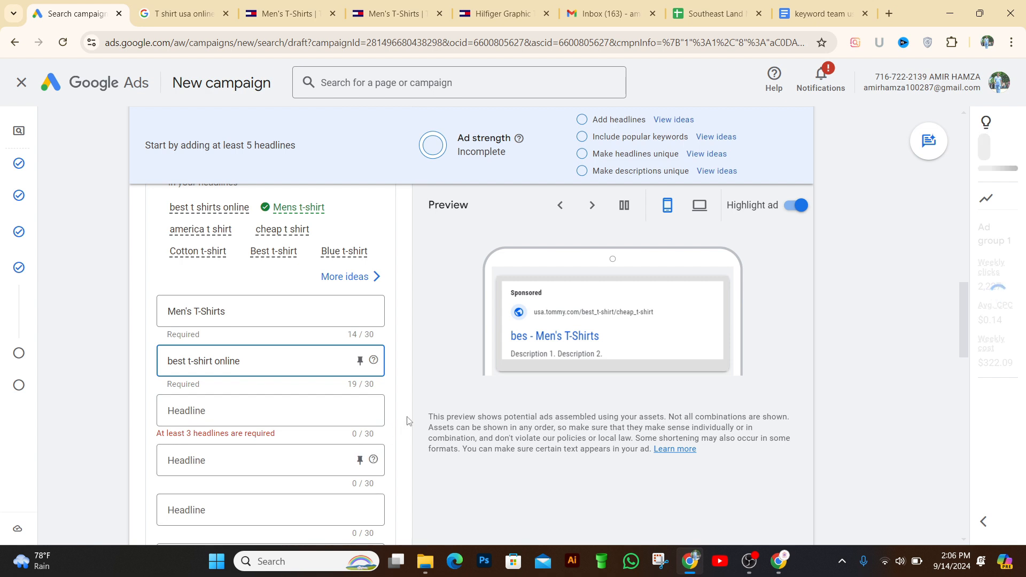
# - Fill the ad's third headline with the suggested "Tommy Hilfiger USA"
pyautogui.click(229, 422)
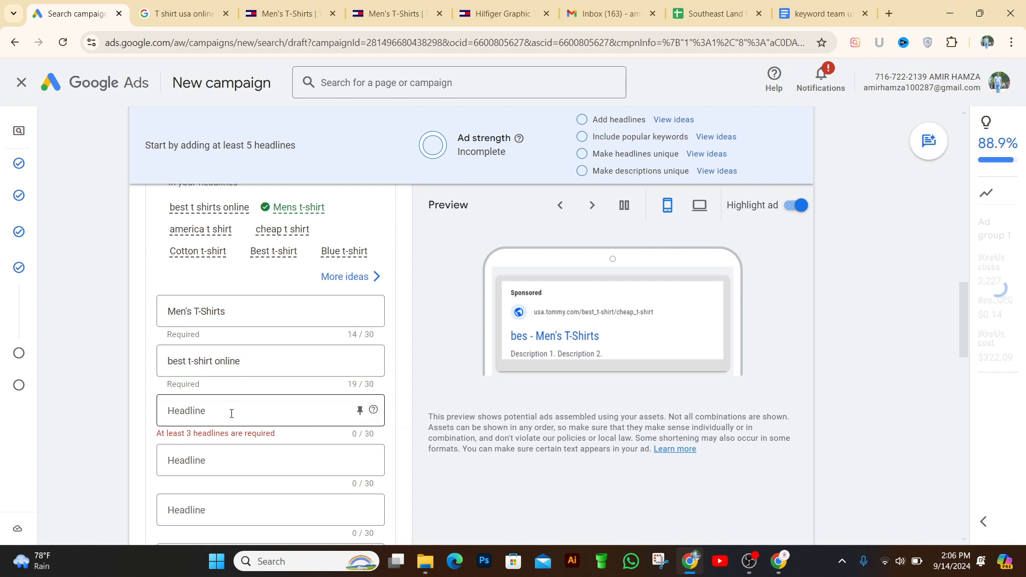
pyautogui.click(232, 413)
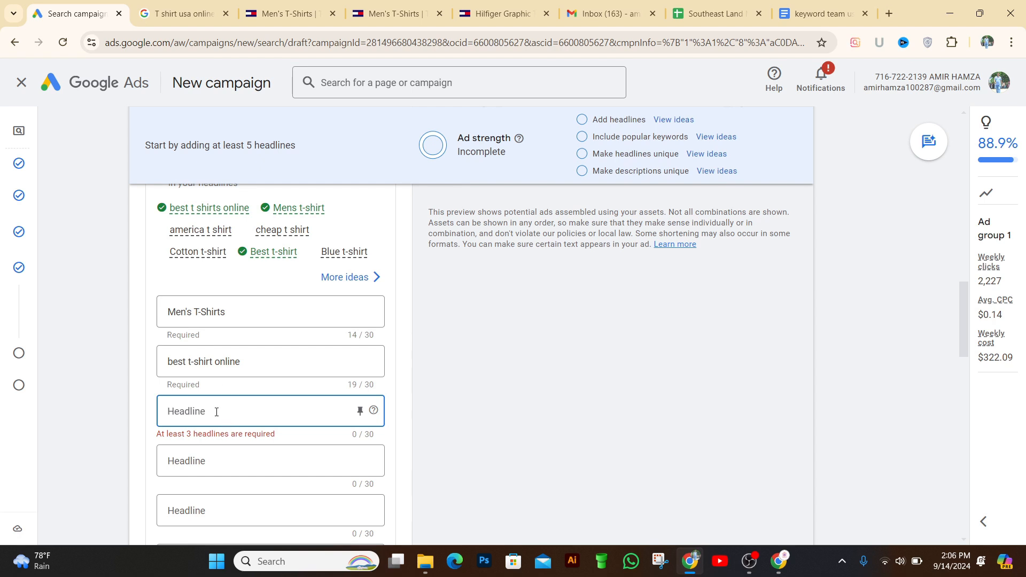
pyautogui.click(212, 409)
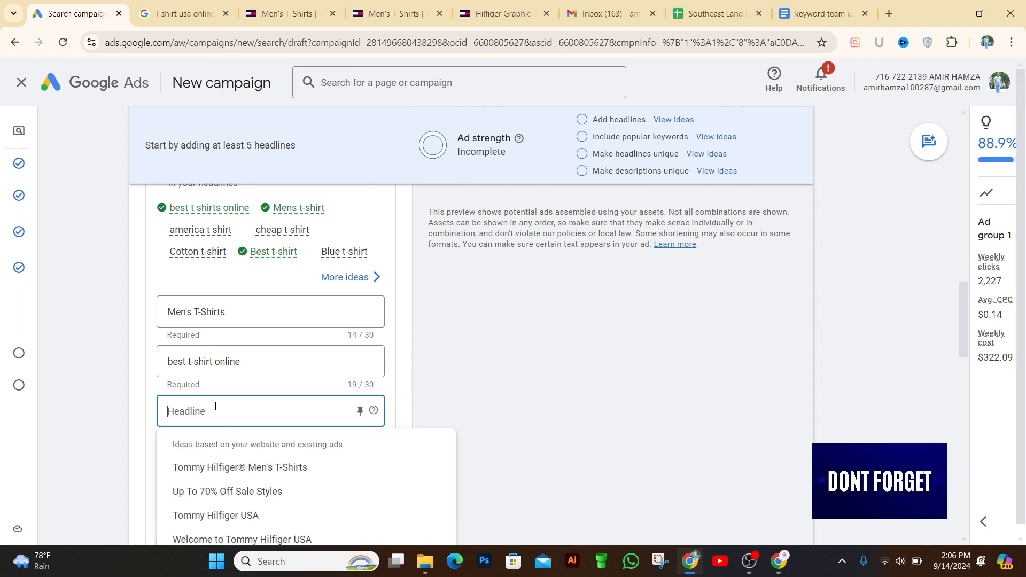
pyautogui.click(238, 517)
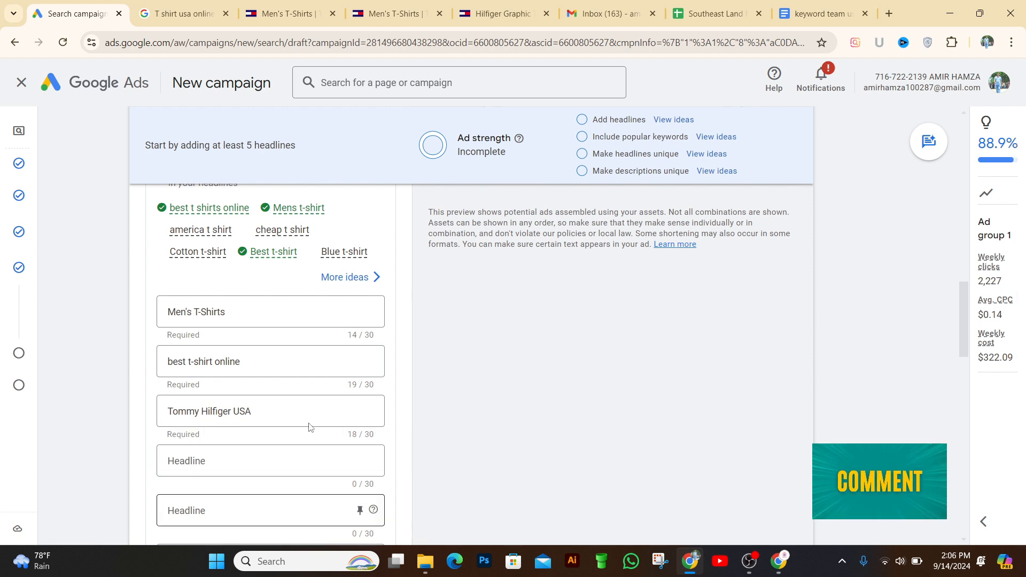
# - Enter "cotton t-shirt" as the ad's fourth headline, taken from the suggested keywords
pyautogui.scroll(-2, 964, 306)
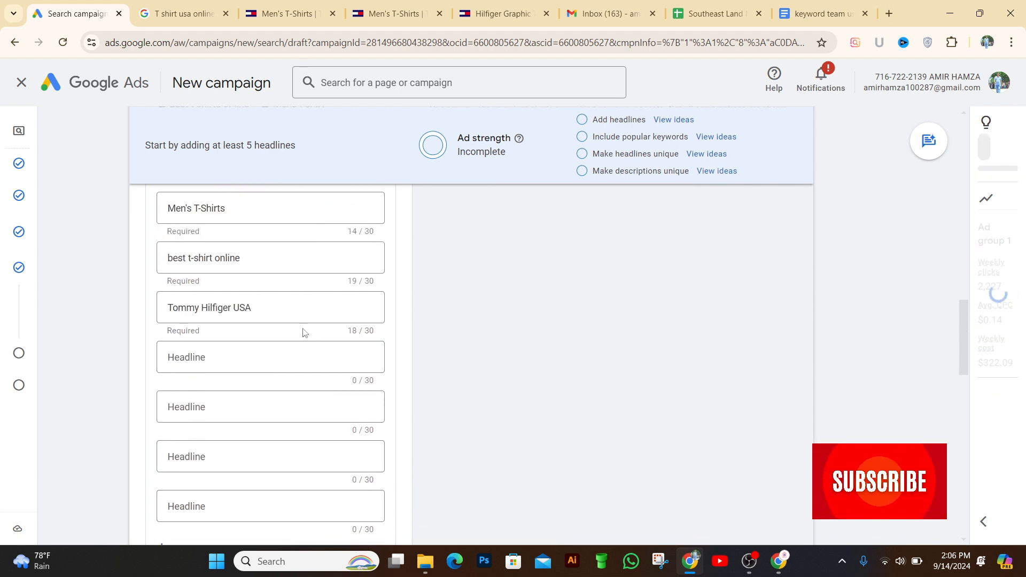
pyautogui.click(260, 352)
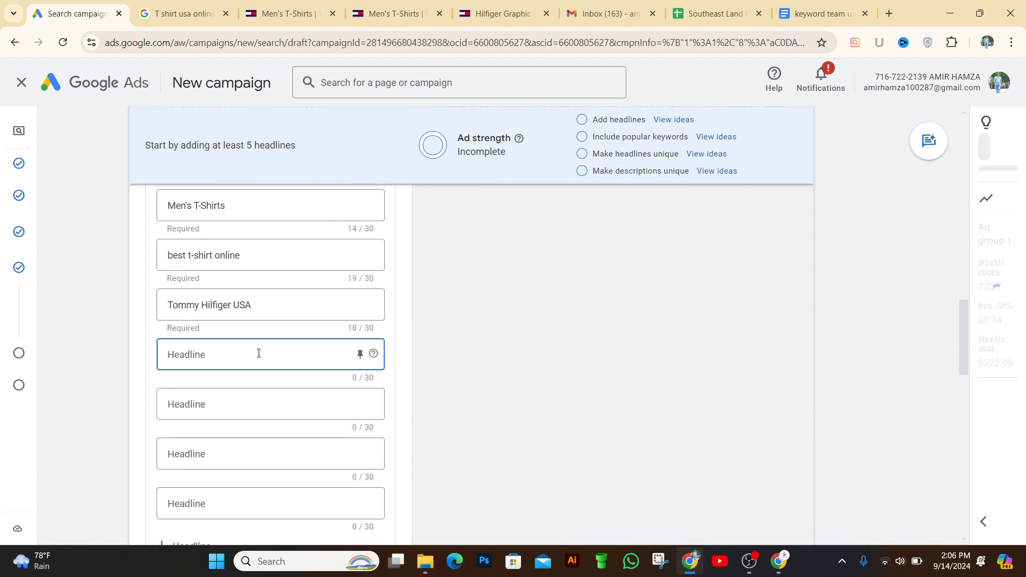
pyautogui.scroll(-1, 474, 385)
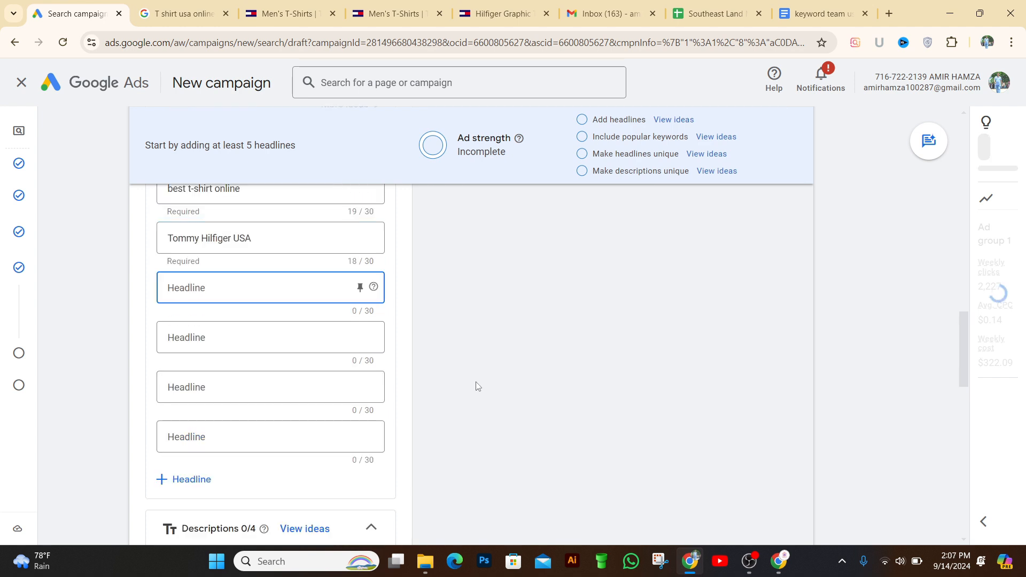
pyautogui.scroll(3, 461, 336)
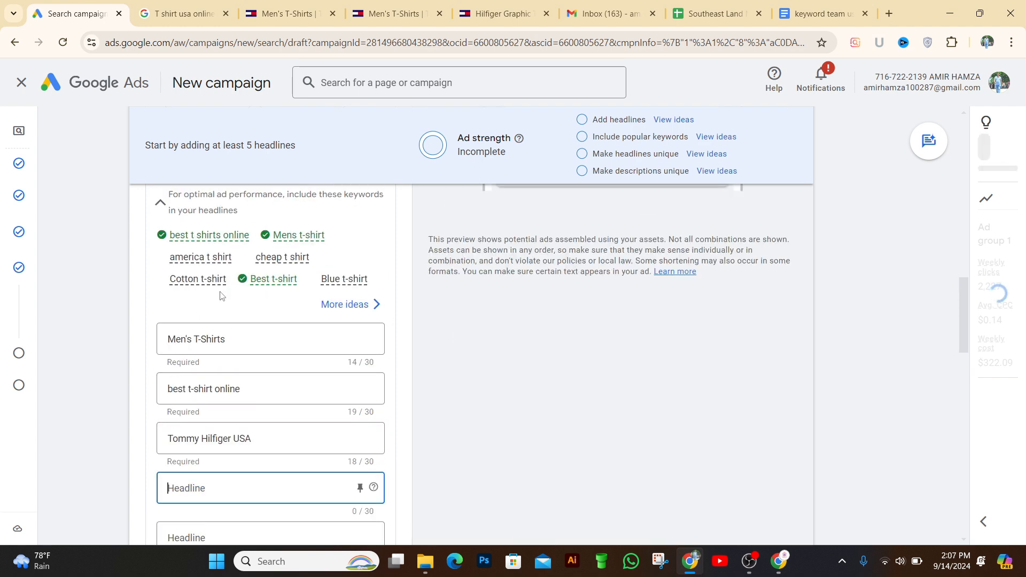
pyautogui.click(954, 341)
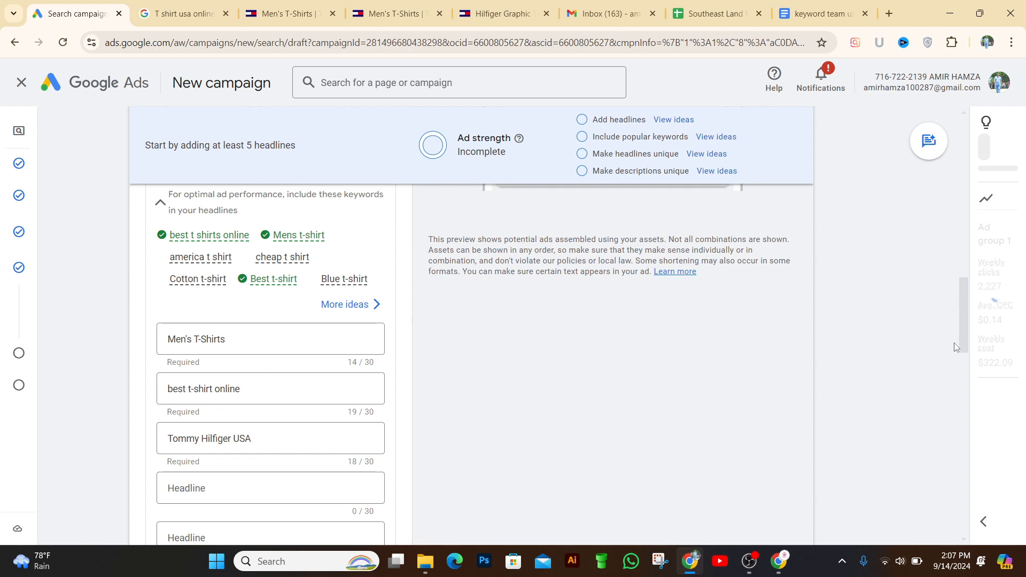
pyautogui.moveTo(961, 327); pyautogui.dragTo(959, 330)
pyautogui.click(242, 473)
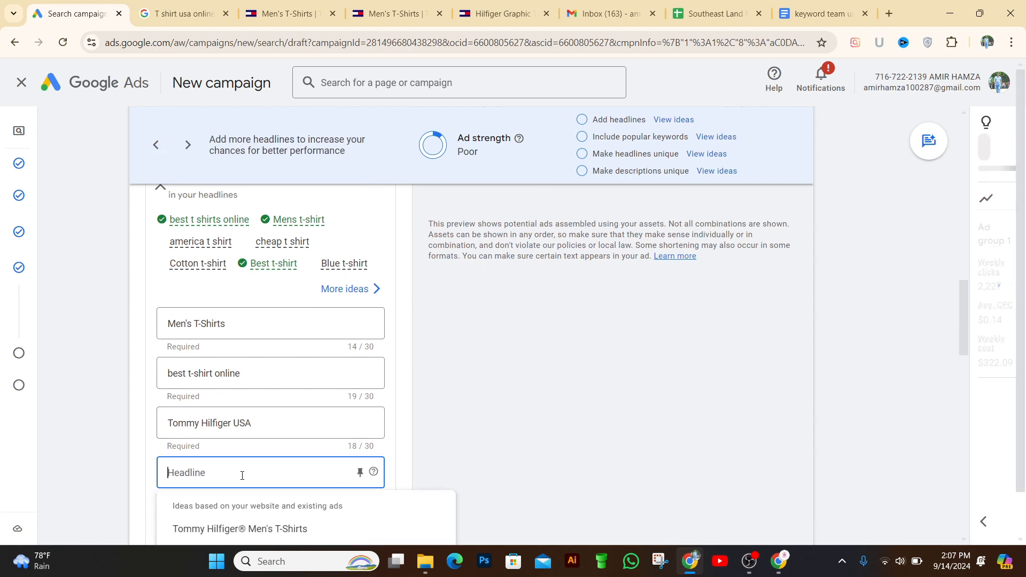
pyautogui.write('cotton')
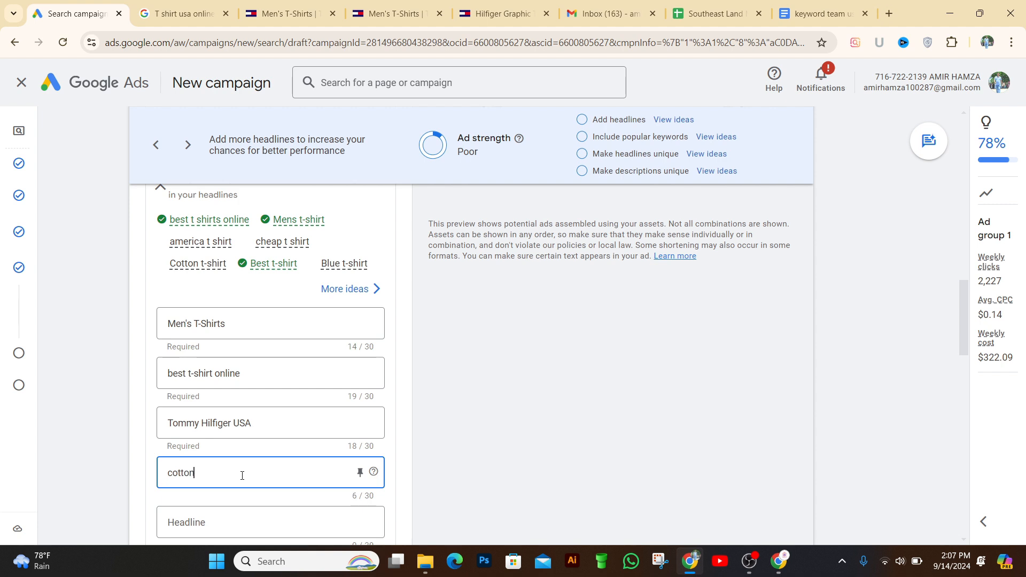
pyautogui.write(' t-')
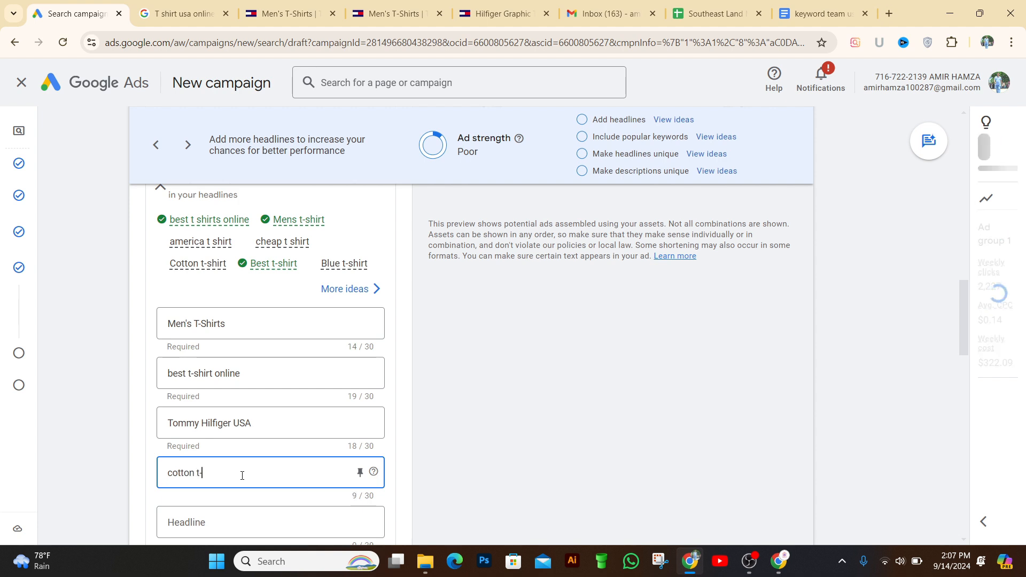
pyautogui.write('shirt')
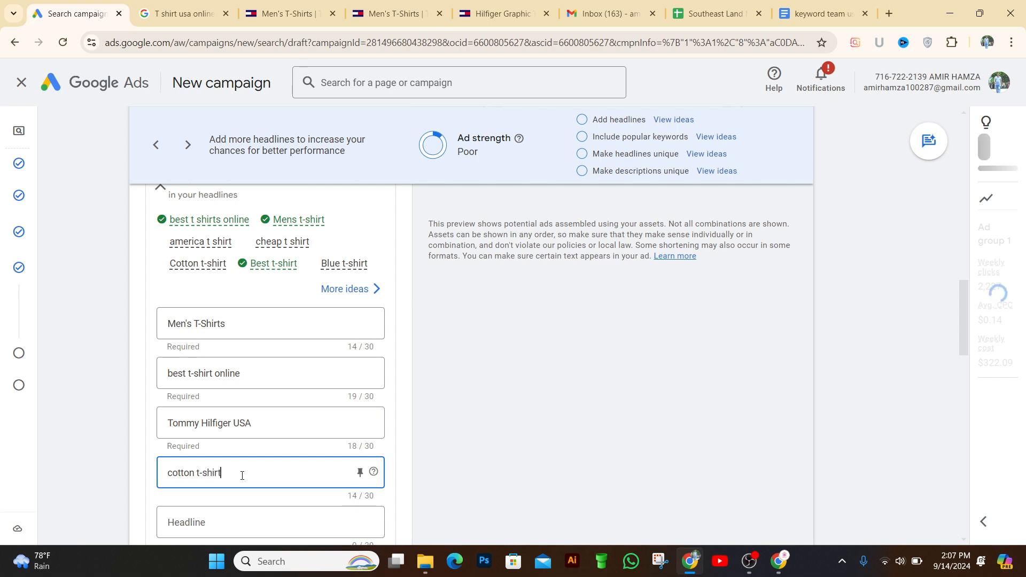
pyautogui.click(401, 469)
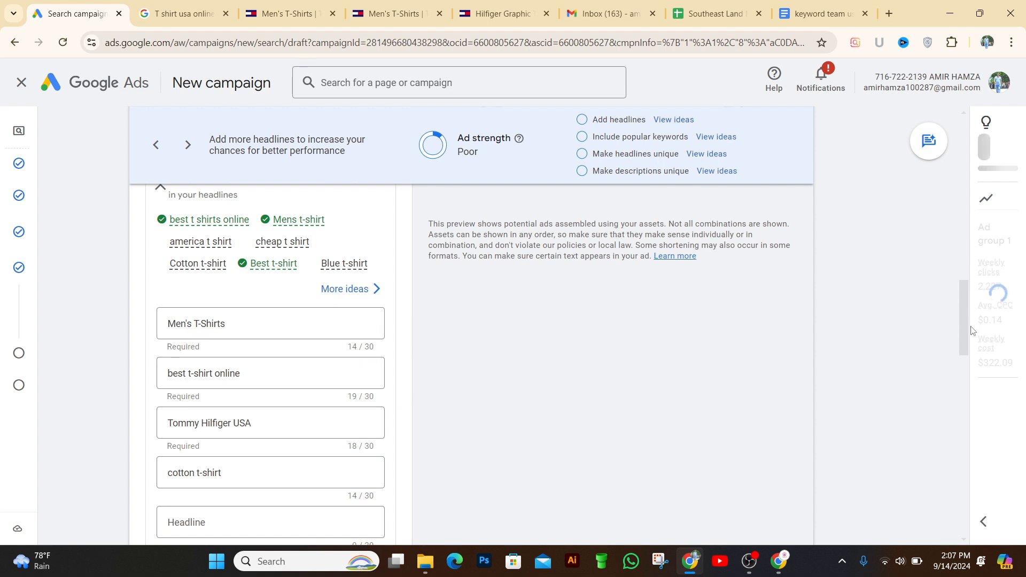
# - Enter "blue t-shirt" as the ad's fifth headline
pyautogui.moveTo(965, 318); pyautogui.dragTo(957, 313)
pyautogui.scroll(-1, 957, 315)
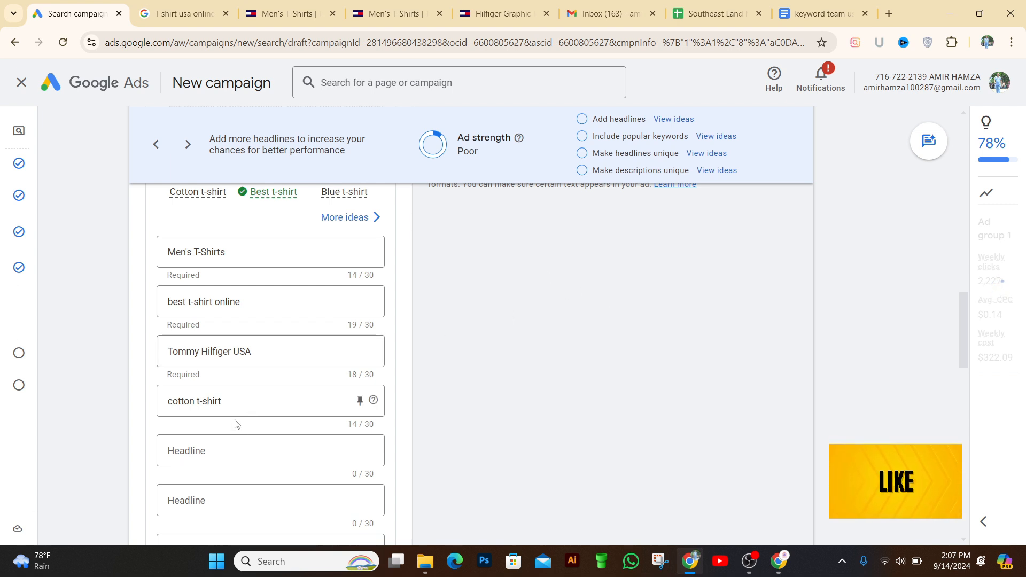
pyautogui.click(236, 450)
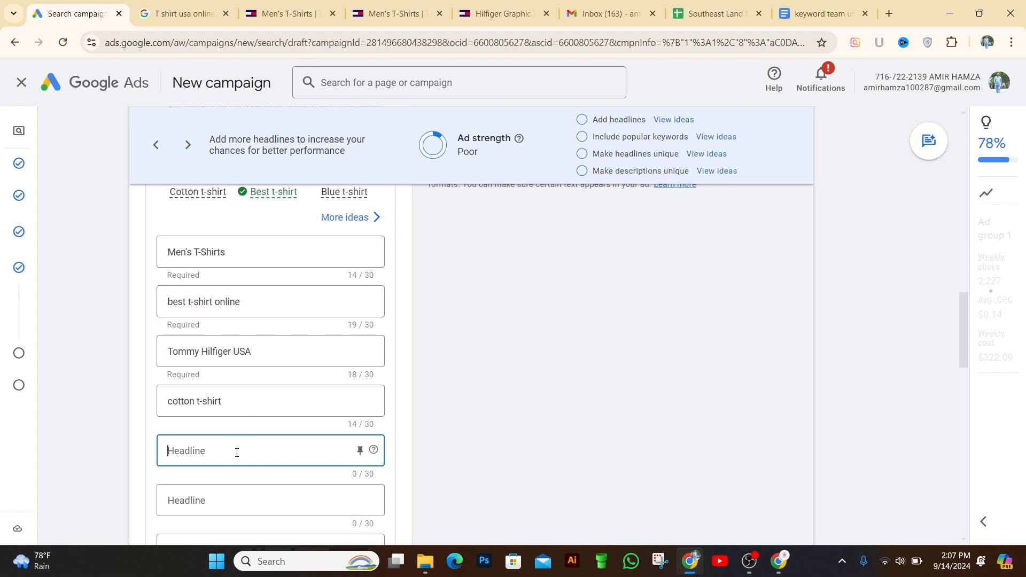
pyautogui.write('blue t-shi')
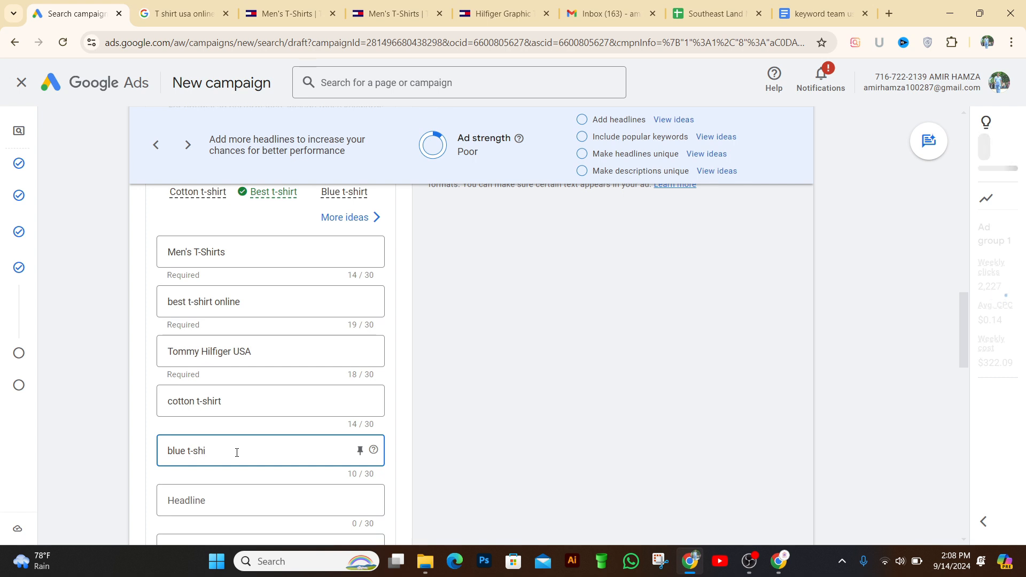
pyautogui.write('t')
pyautogui.click(398, 429)
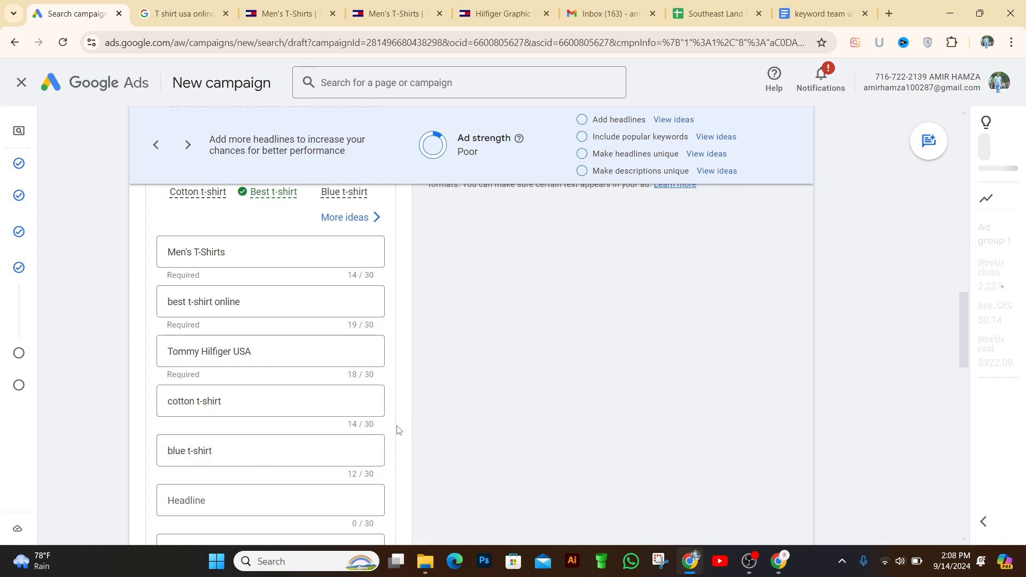
# - Enter "American t-shirt" as the ad's sixth headline, correcting the first word's spelling with the spell-check suggestion
pyautogui.scroll(-4, 965, 352)
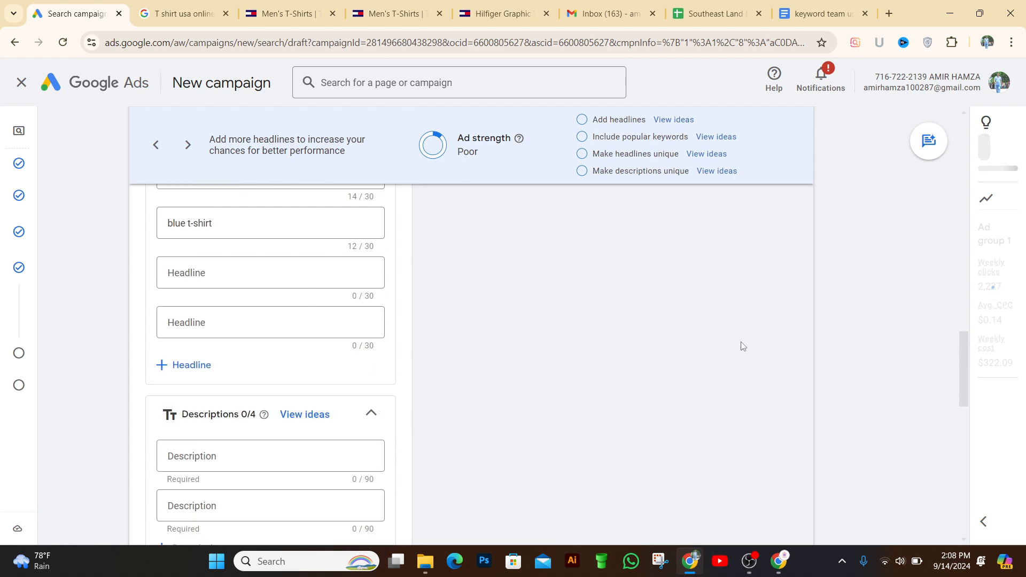
pyautogui.moveTo(971, 331)
pyautogui.mouseDown()
pyautogui.moveTo(977, 283)
pyautogui.moveTo(974, 314)
pyautogui.mouseUp()
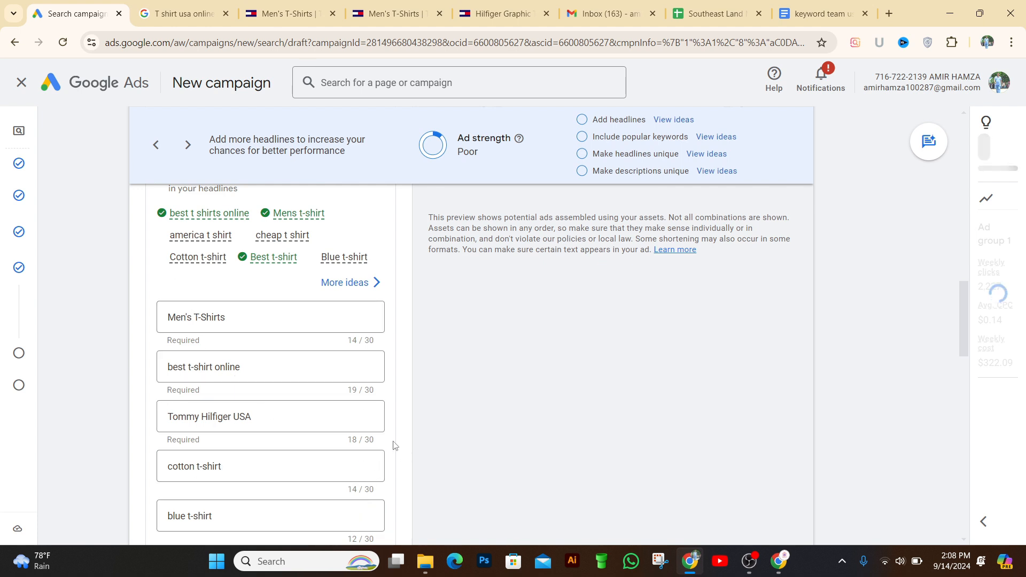
pyautogui.moveTo(960, 316); pyautogui.dragTo(964, 340)
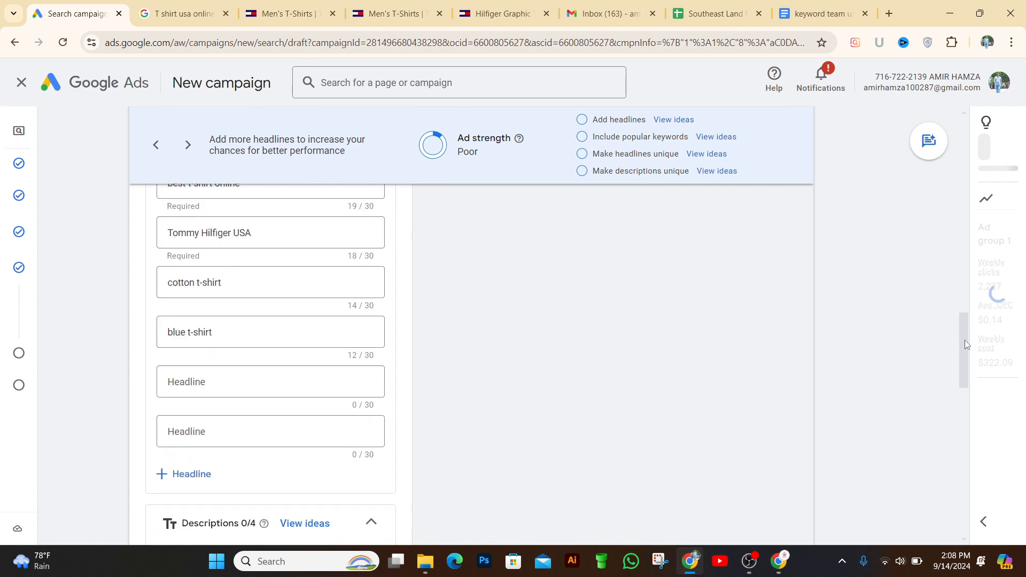
pyautogui.click(205, 385)
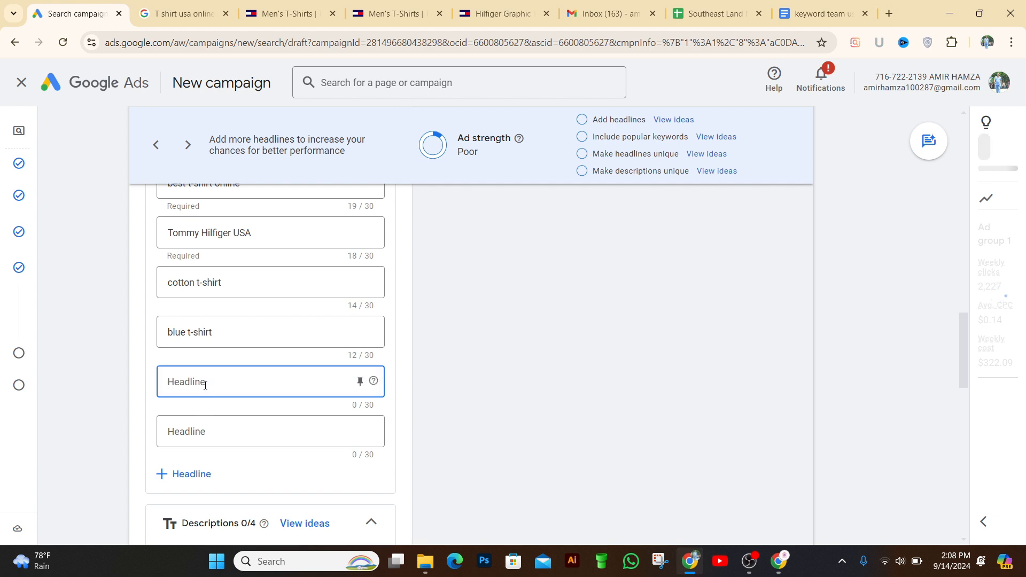
pyautogui.write('amirican t-shir')
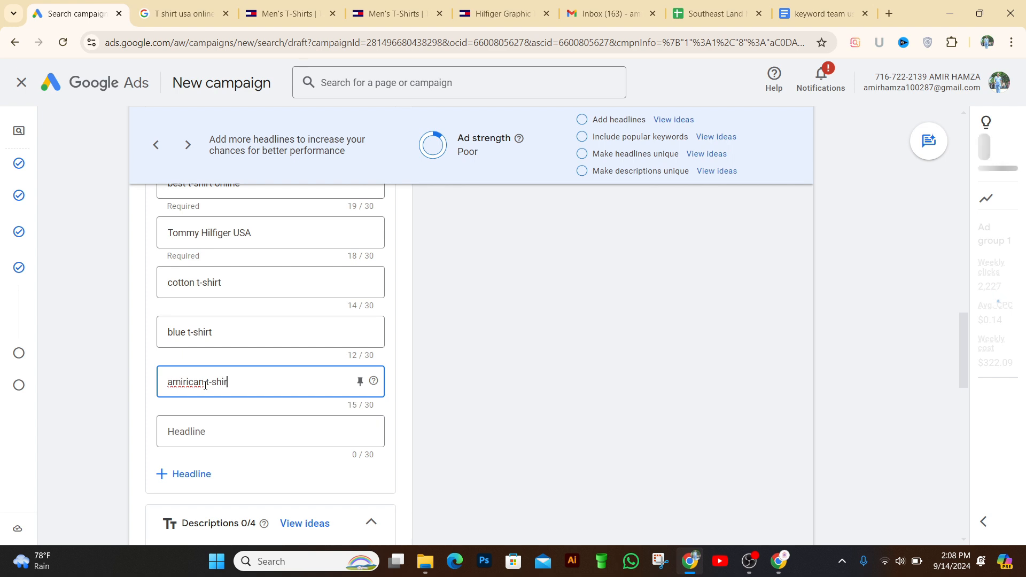
pyautogui.write('t')
pyautogui.rightClick(182, 382)
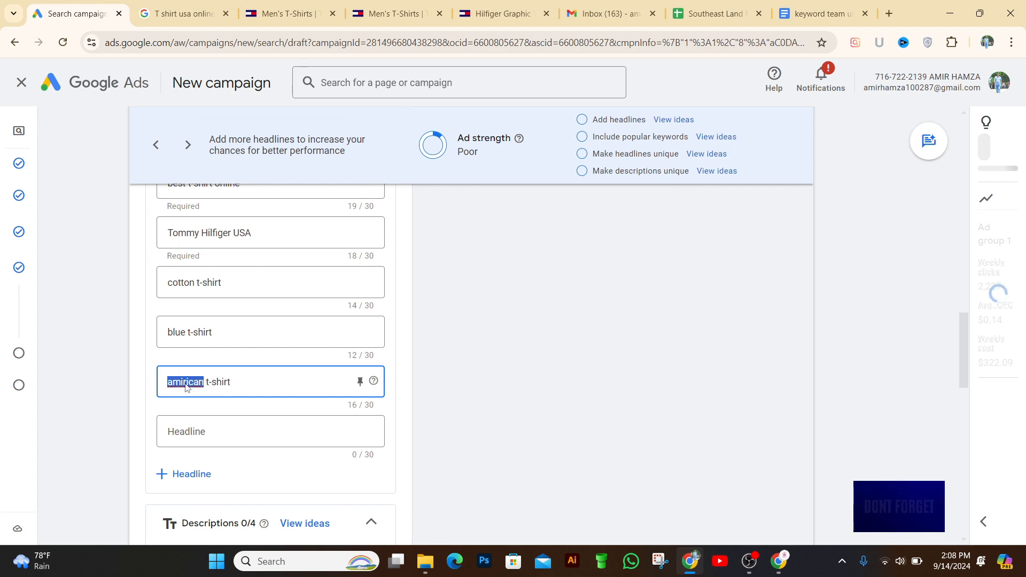
pyautogui.click(230, 101)
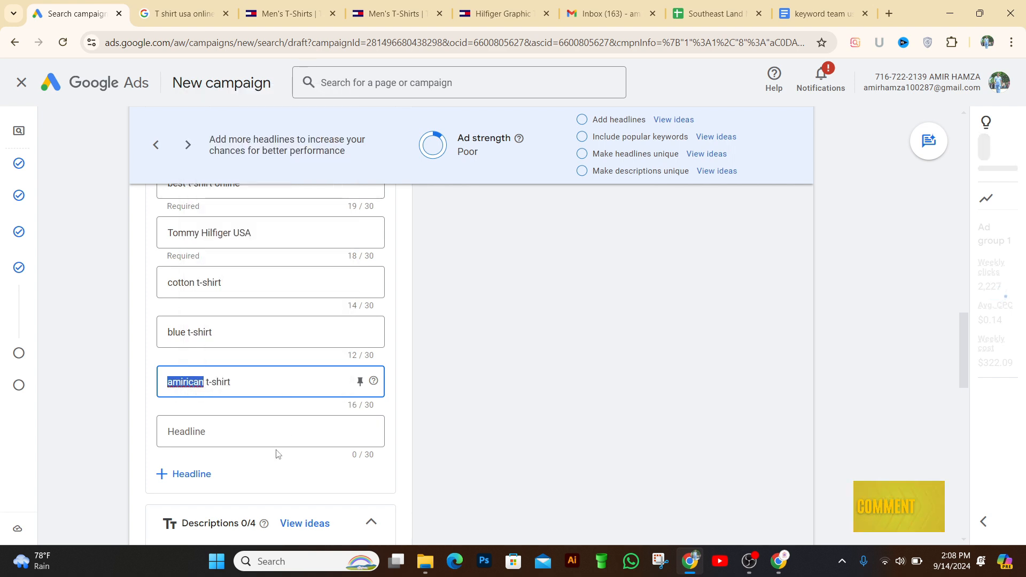
# - Enter "100% cotton t-shirt" as the ad's seventh headline
pyautogui.click(222, 432)
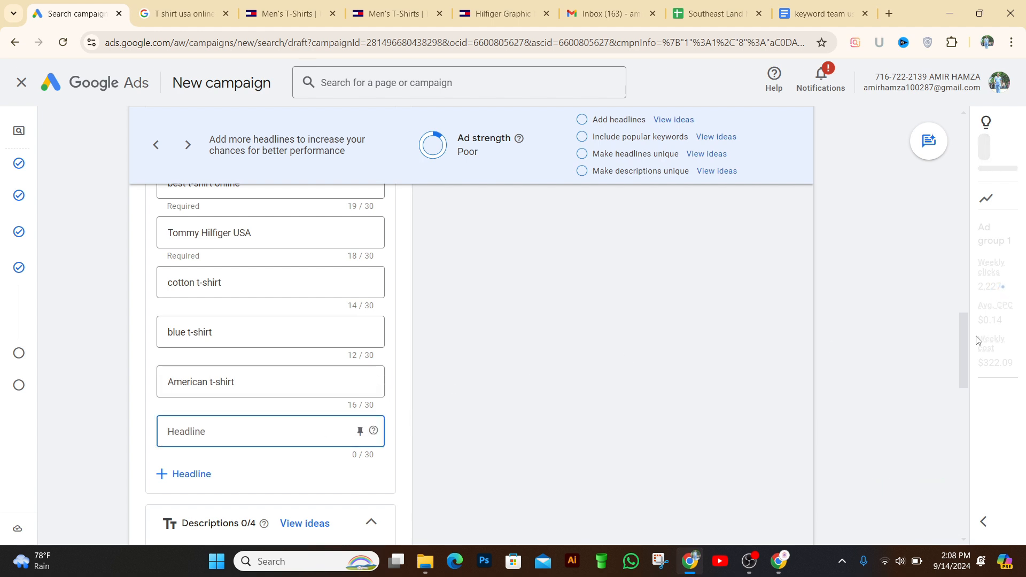
pyautogui.scroll(5, 968, 292)
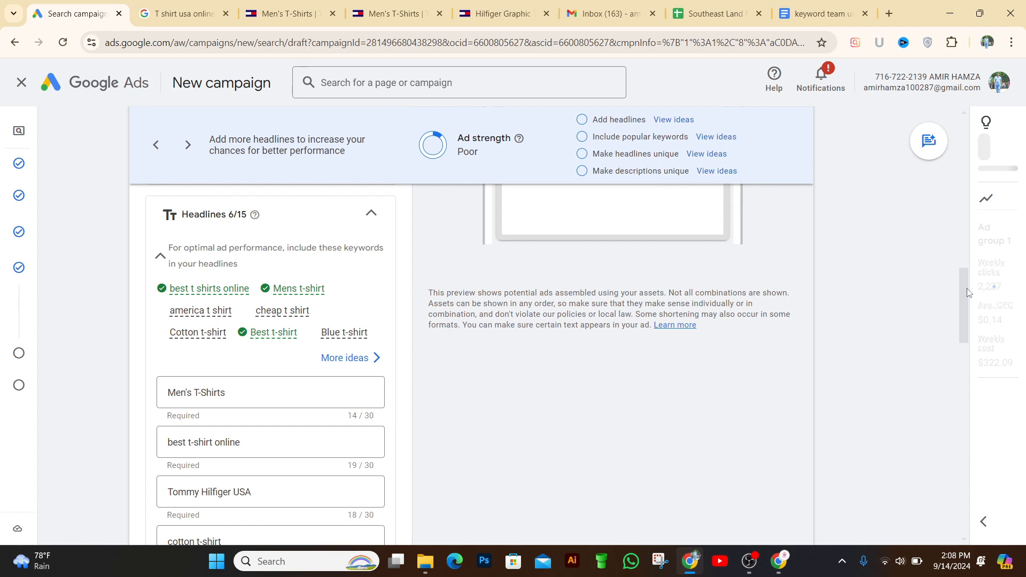
pyautogui.moveTo(969, 293); pyautogui.dragTo(964, 348)
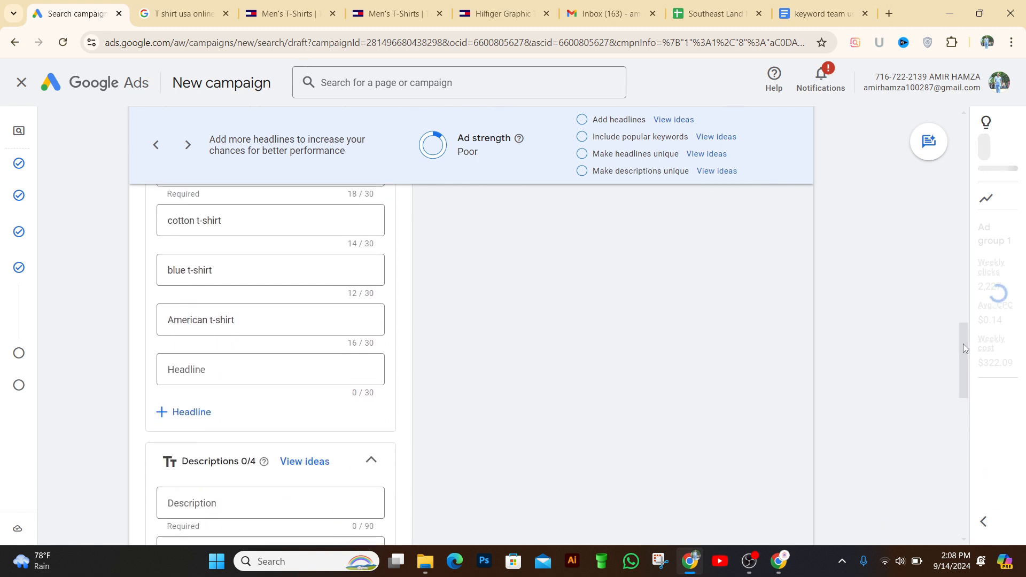
pyautogui.click(205, 371)
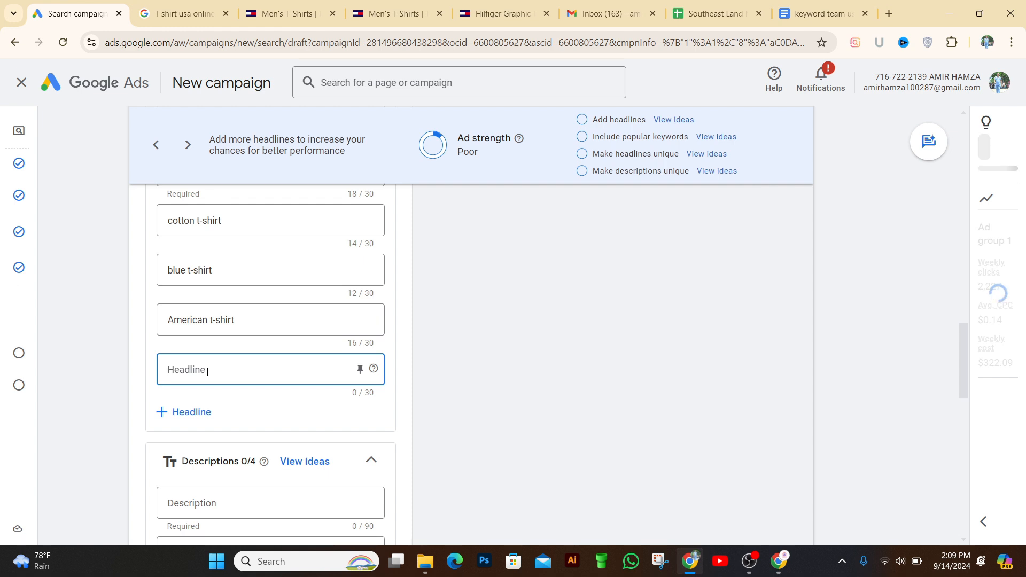
pyautogui.write('100')
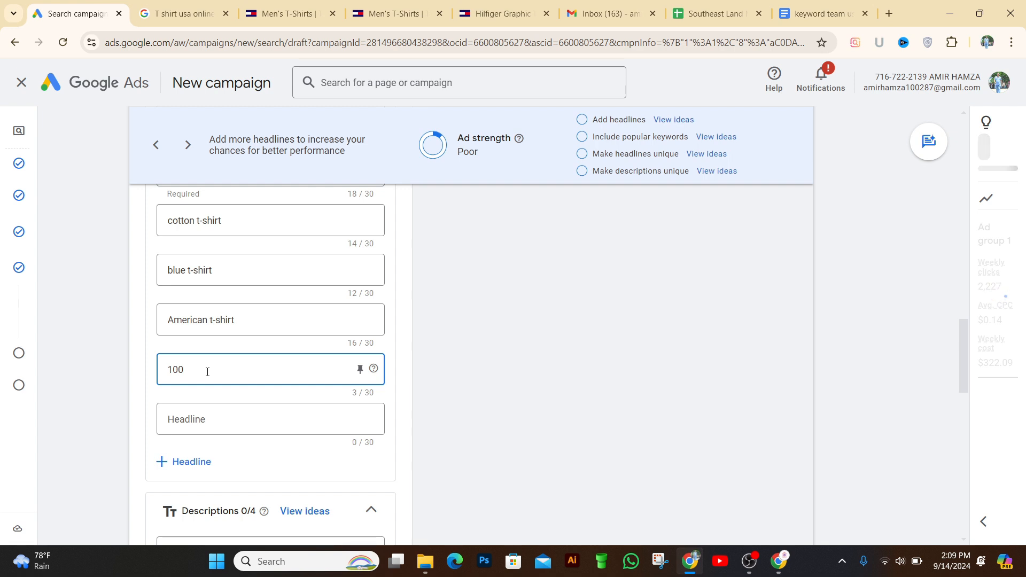
pyautogui.write('% cotton t-shirt')
# - Look over the ad's final URL, display path and suggested headline keywords, and open more headline ideas
pyautogui.moveTo(964, 367); pyautogui.dragTo(972, 277)
pyautogui.scroll(1, 972, 278)
pyautogui.scroll(-2, 972, 286)
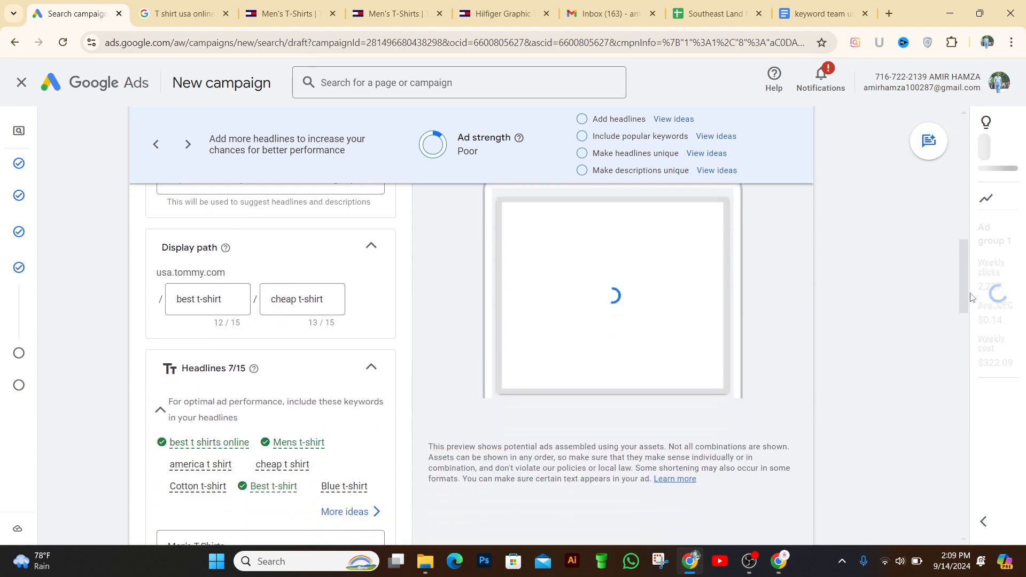
pyautogui.scroll(1, 973, 281)
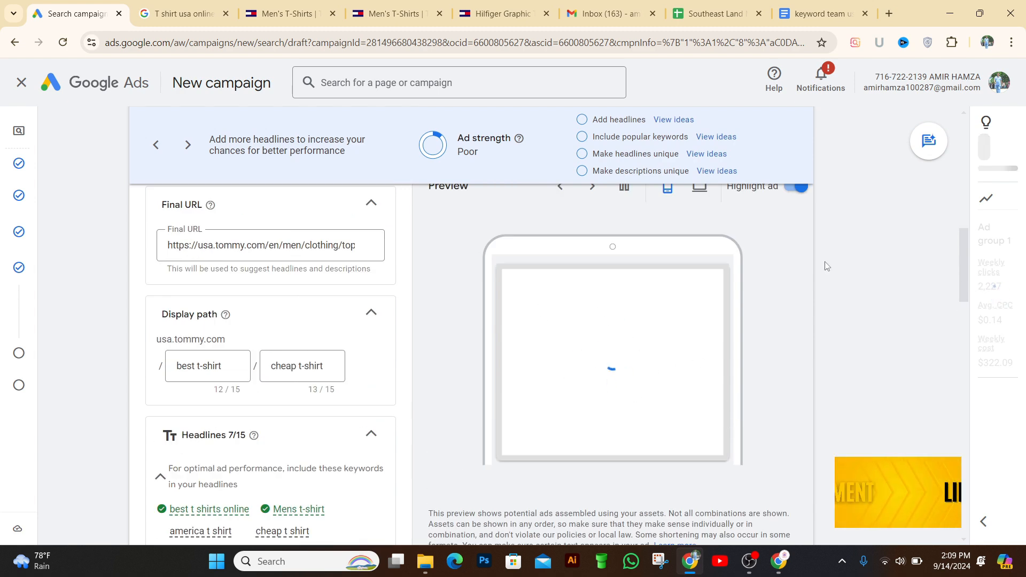
pyautogui.scroll(-1, 969, 292)
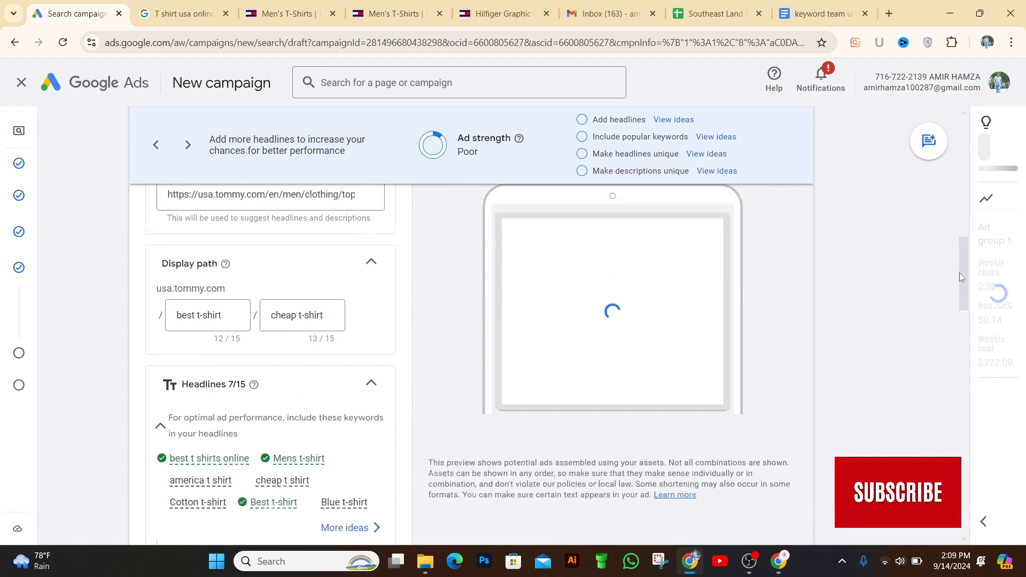
pyautogui.scroll(3, 960, 272)
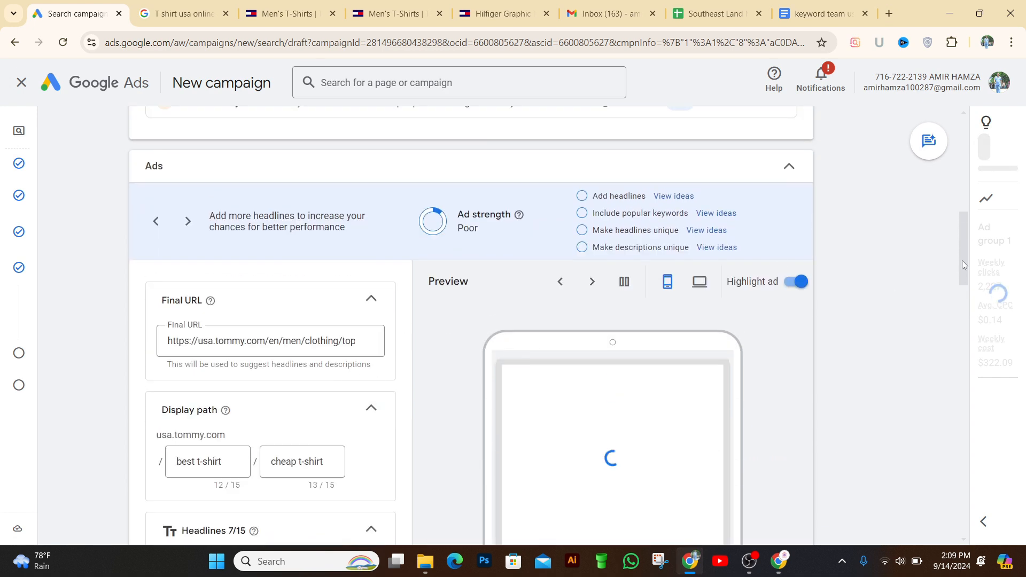
pyautogui.scroll(-6, 962, 260)
pyautogui.scroll(-1, 969, 317)
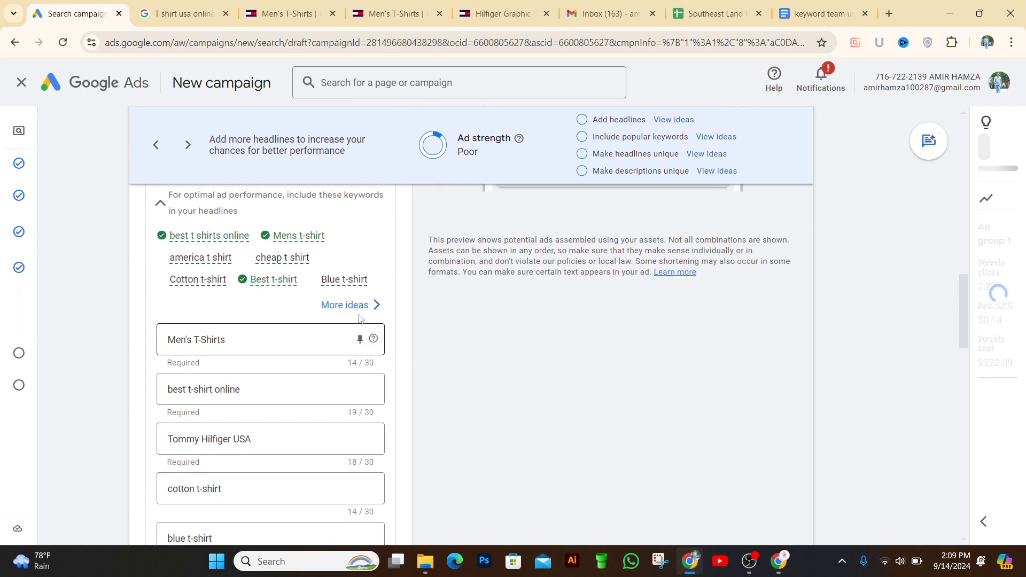
pyautogui.click(355, 313)
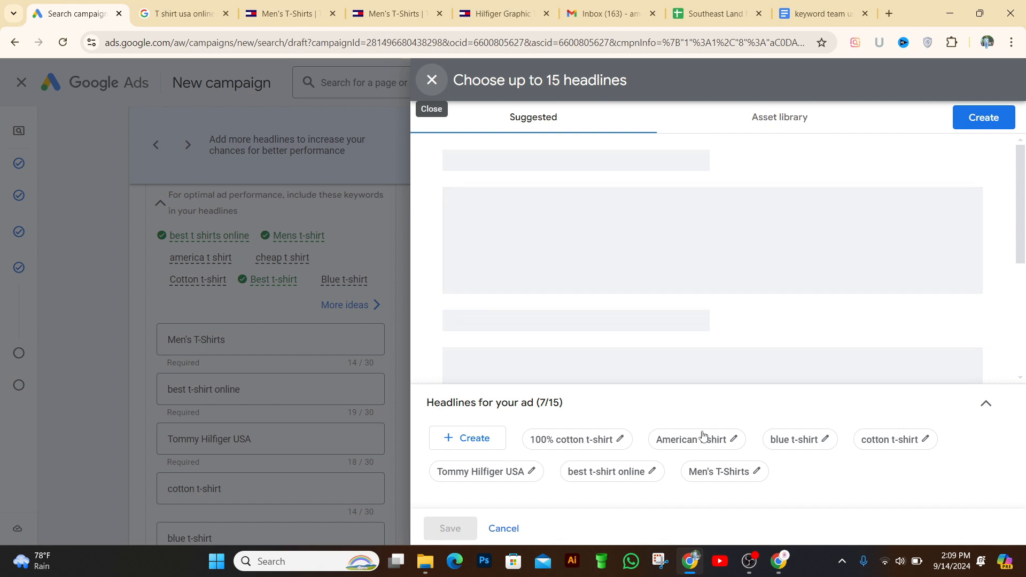
# - Check the suggested headlines for the ad and close the headline chooser without saving
pyautogui.moveTo(1025, 252); pyautogui.dragTo(1025, 360)
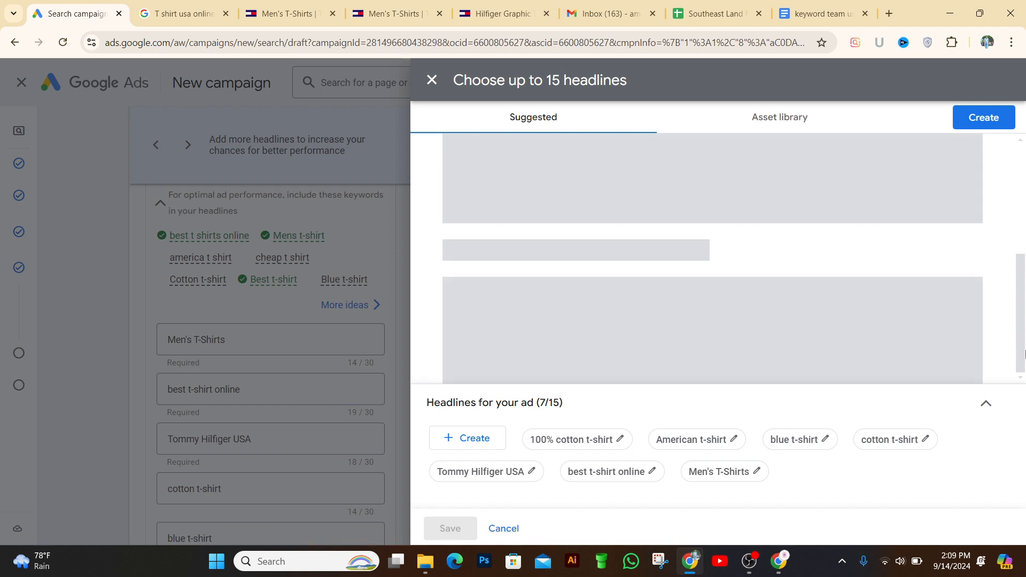
pyautogui.moveTo(1025, 354); pyautogui.dragTo(1007, 198)
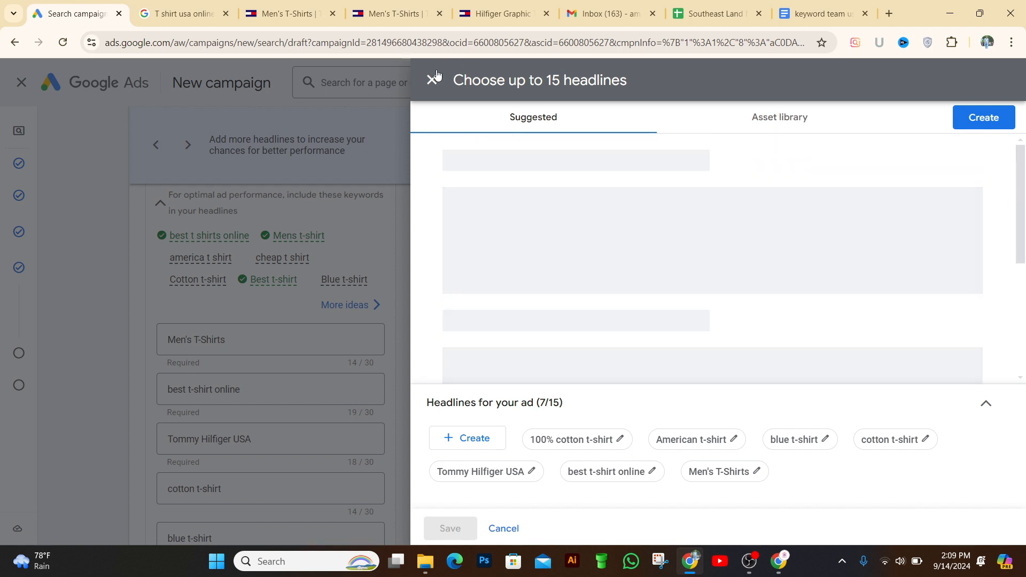
pyautogui.click(433, 81)
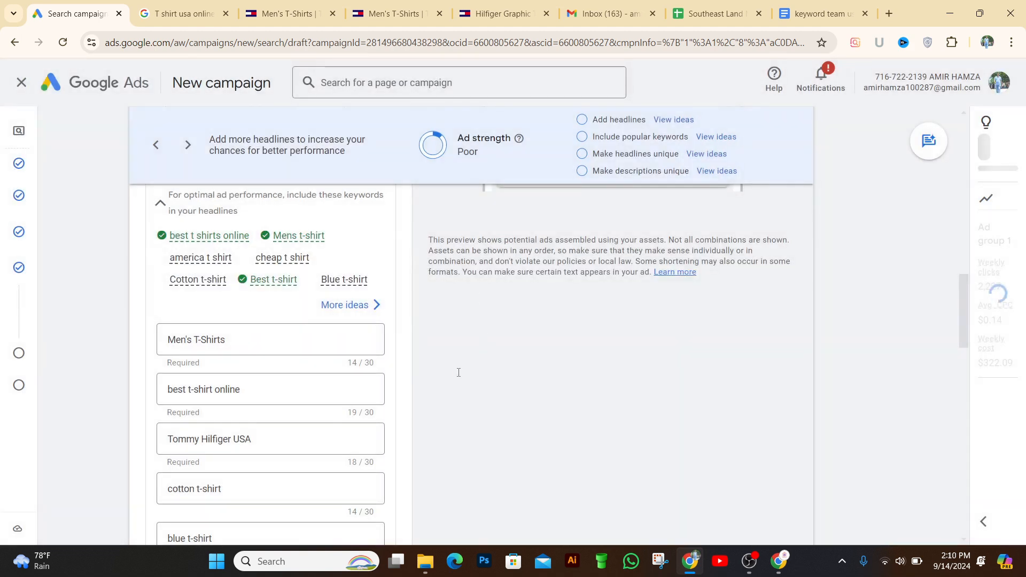
# - Add "V Neck t-shirt" as a new ad headline after "100% cotton t-shirt"
pyautogui.moveTo(959, 300); pyautogui.dragTo(976, 368)
pyautogui.click(199, 298)
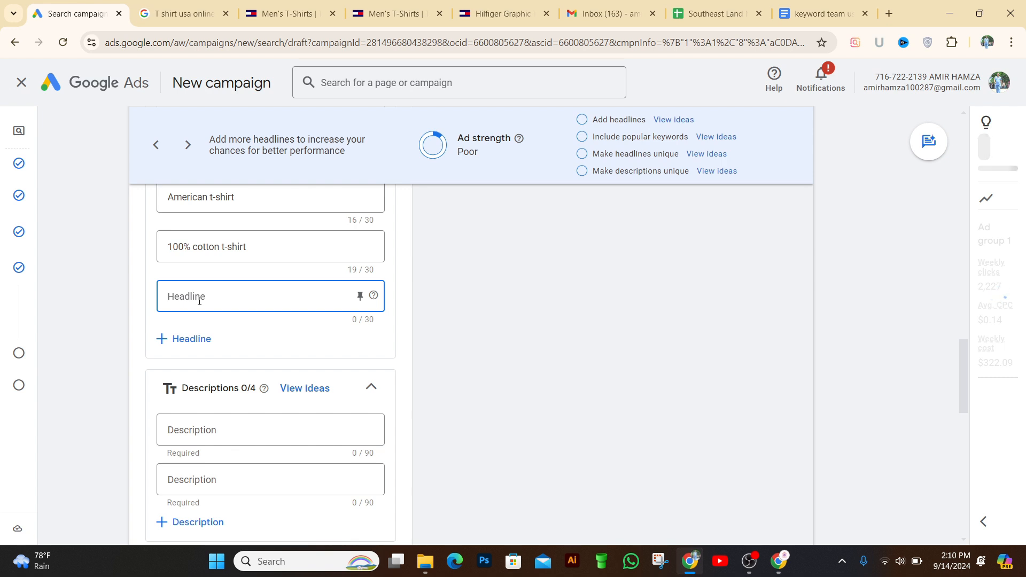
pyautogui.write('v')
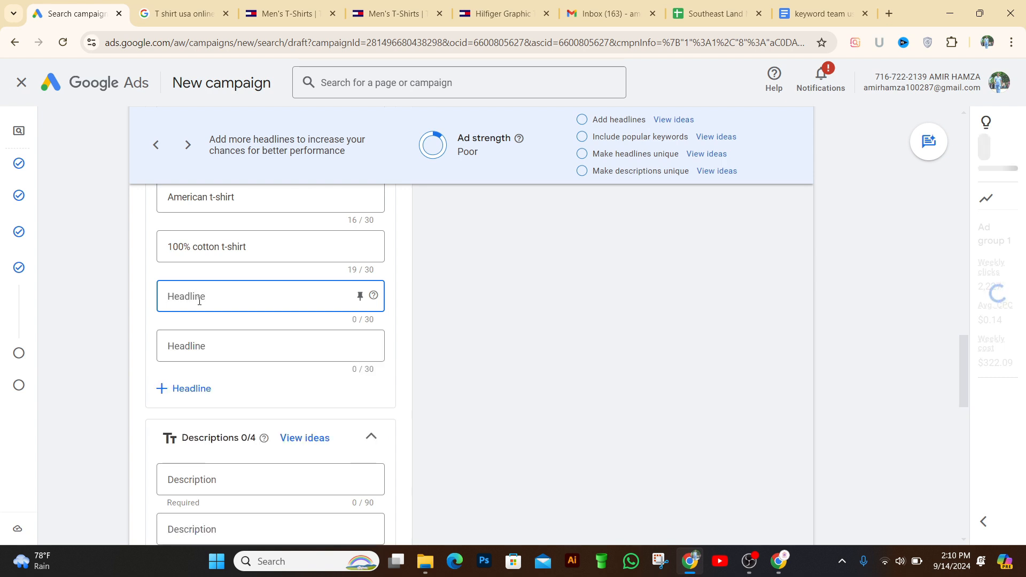
pyautogui.write('V N')
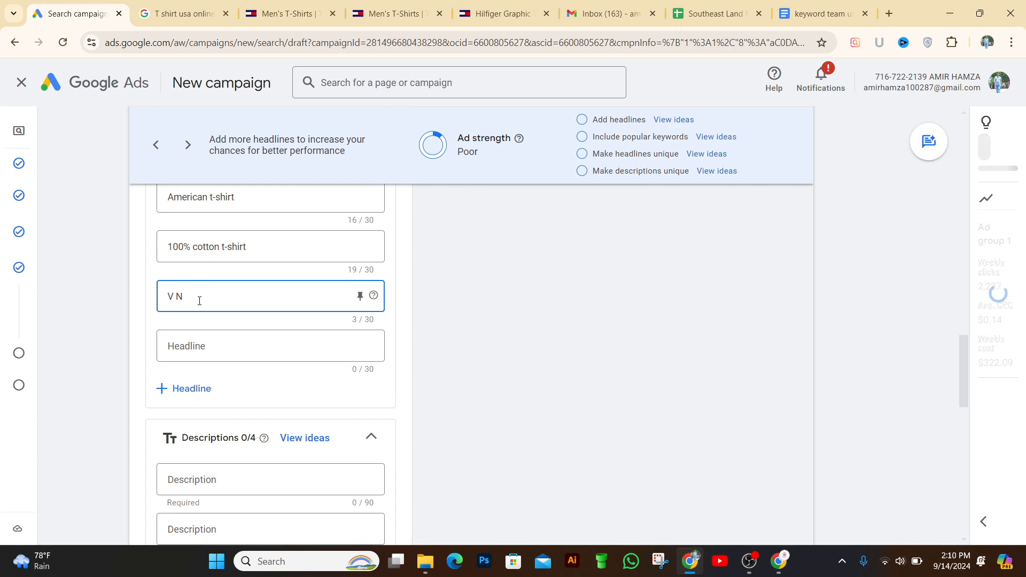
pyautogui.write('eck t')
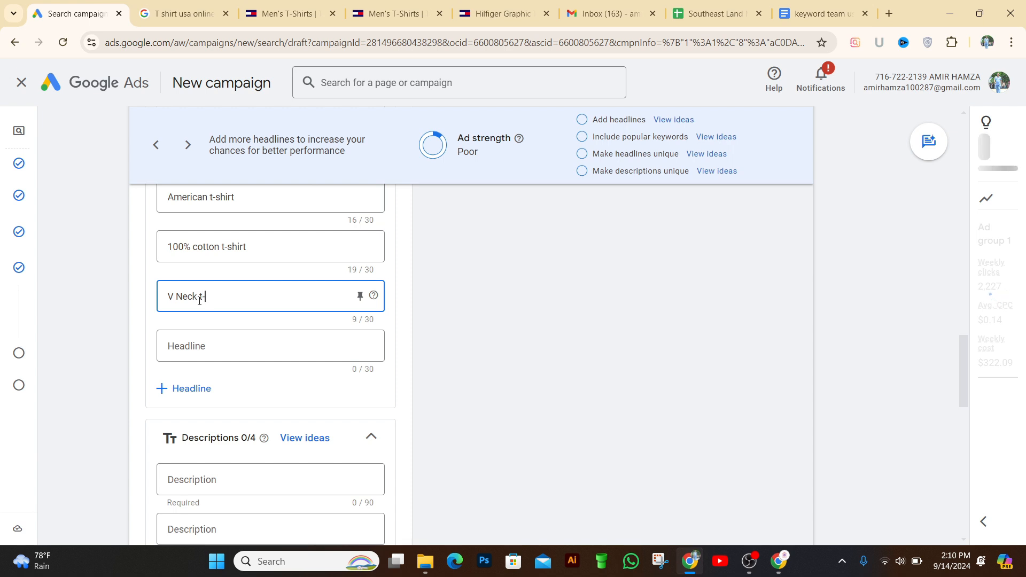
pyautogui.write('-shi')
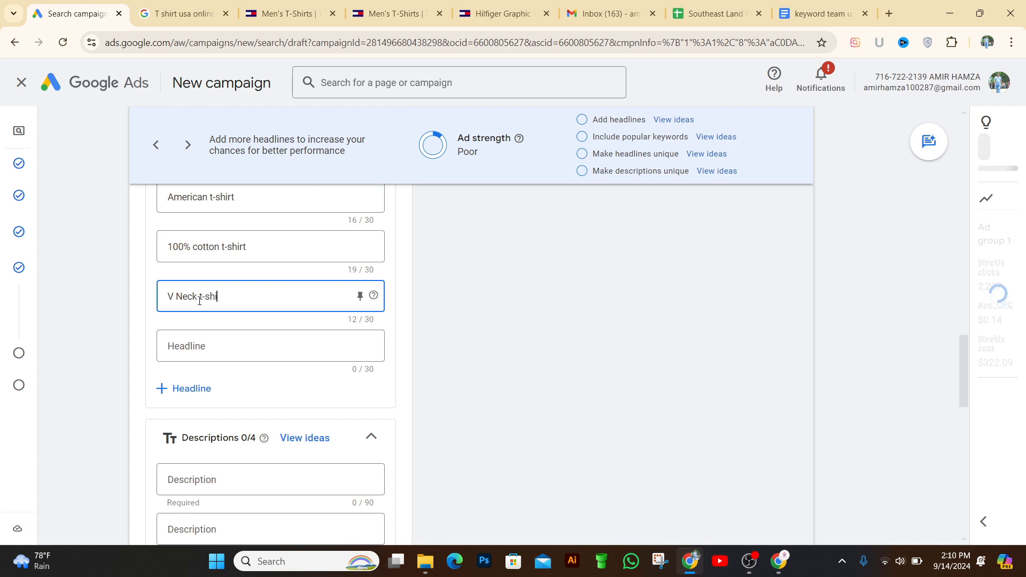
pyautogui.write('rt')
pyautogui.click(220, 345)
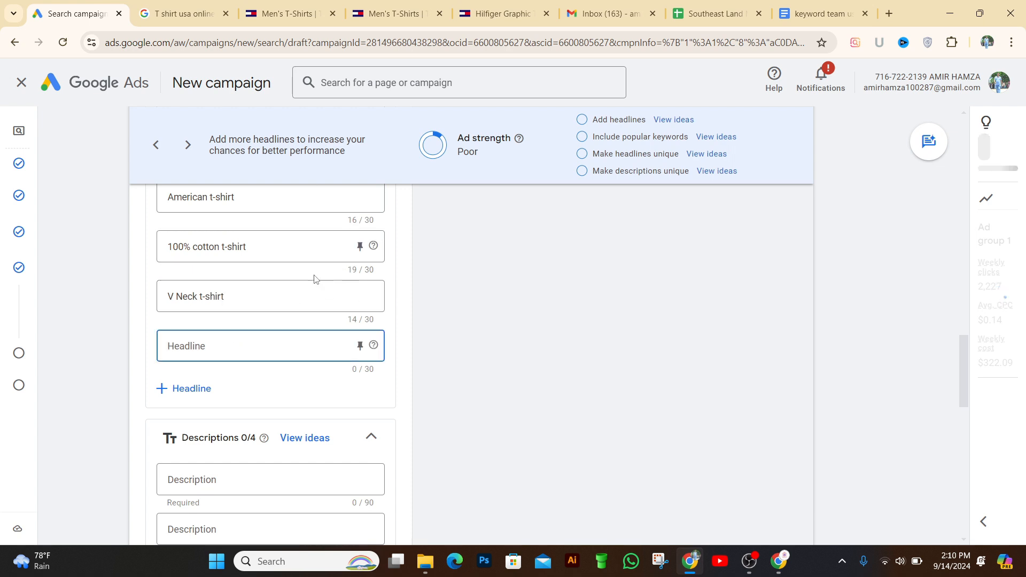
# - Review the entered headlines and the descriptions, business name and sitelinks sections that follow them
pyautogui.scroll(-2, 231, 371)
pyautogui.scroll(1, 231, 372)
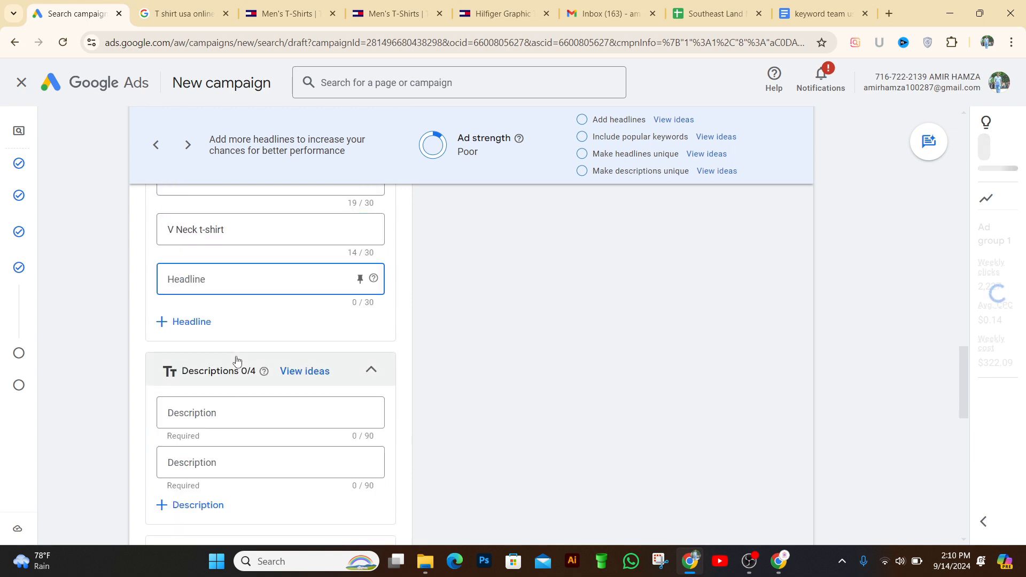
pyautogui.scroll(3, 249, 371)
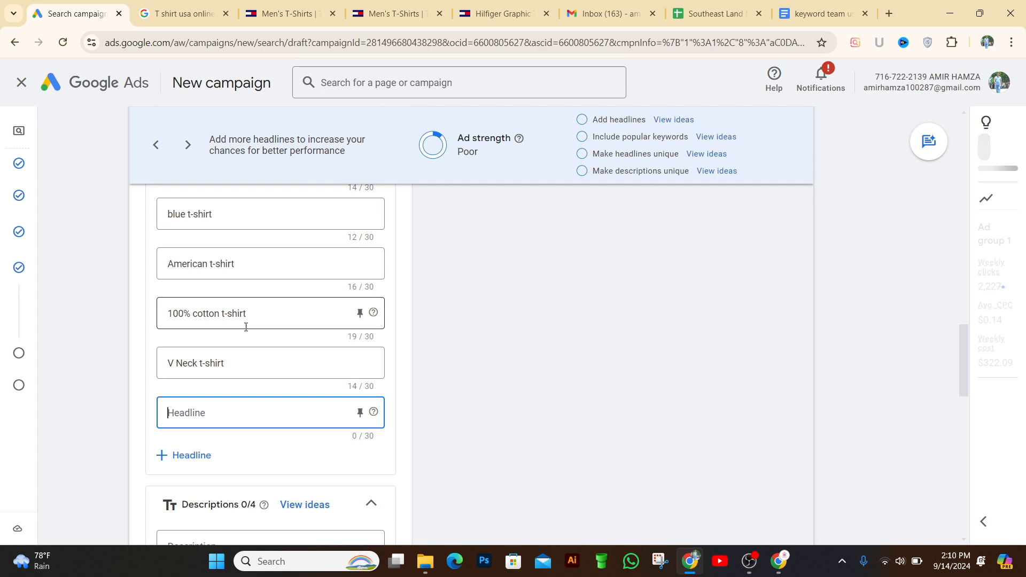
pyautogui.scroll(-2, 246, 327)
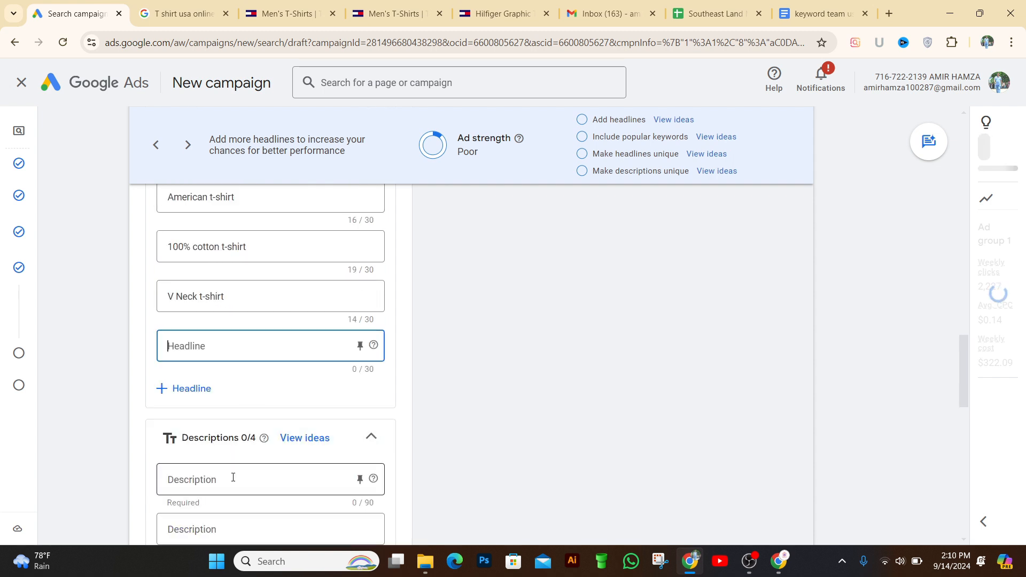
pyautogui.scroll(-3, 286, 428)
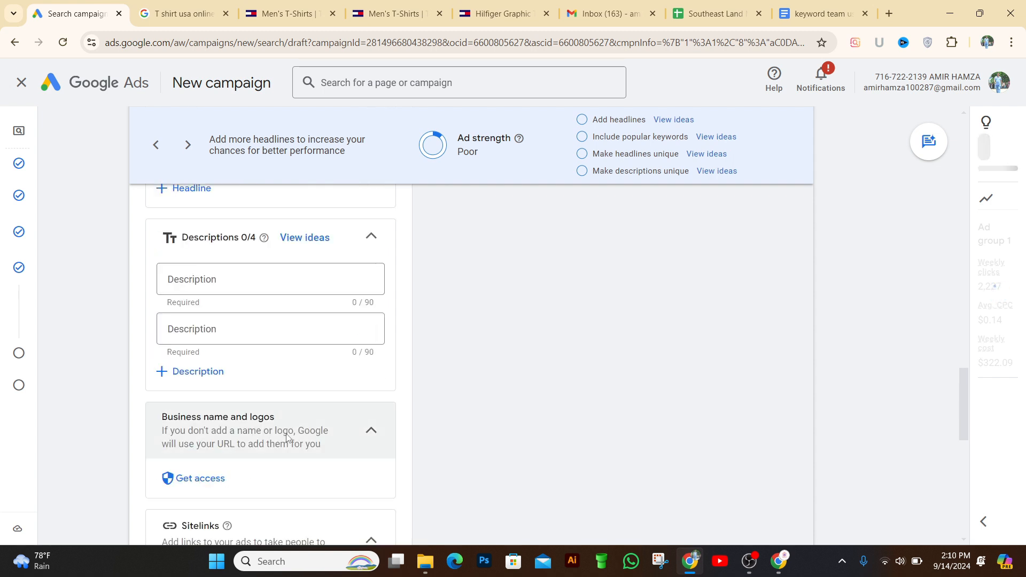
pyautogui.scroll(-1, 272, 411)
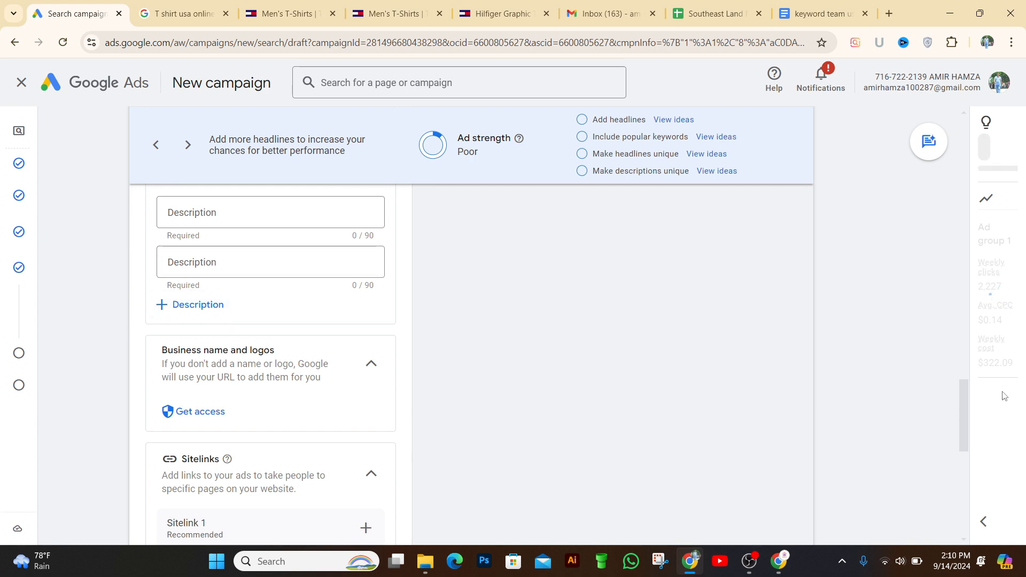
pyautogui.scroll(5, 963, 379)
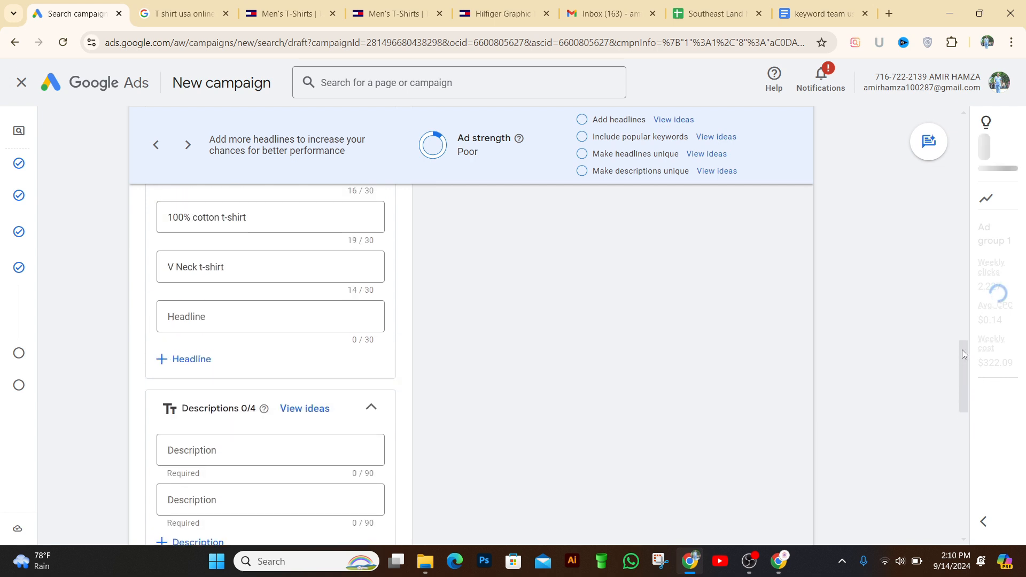
pyautogui.moveTo(963, 353); pyautogui.dragTo(962, 342)
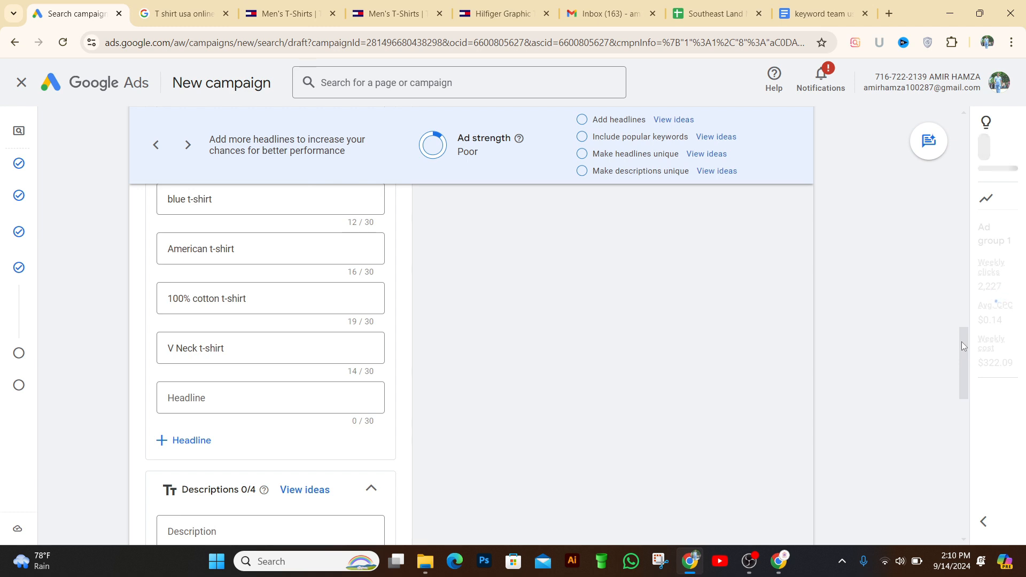
# - Add "online best t-shirt collection" as the headline after "V Neck t-shirt"
pyautogui.click(227, 401)
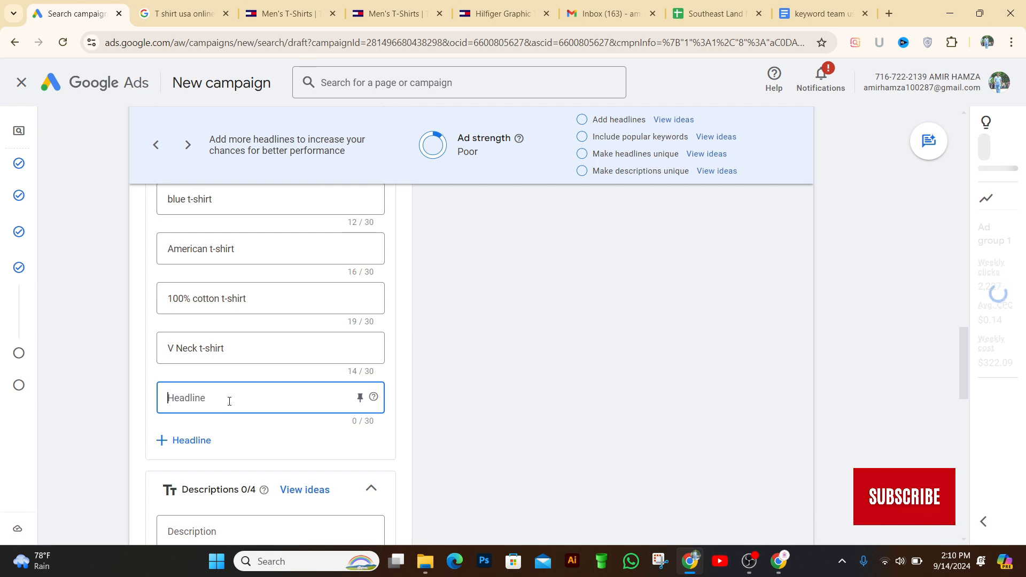
pyautogui.write('d')
pyautogui.write('n')
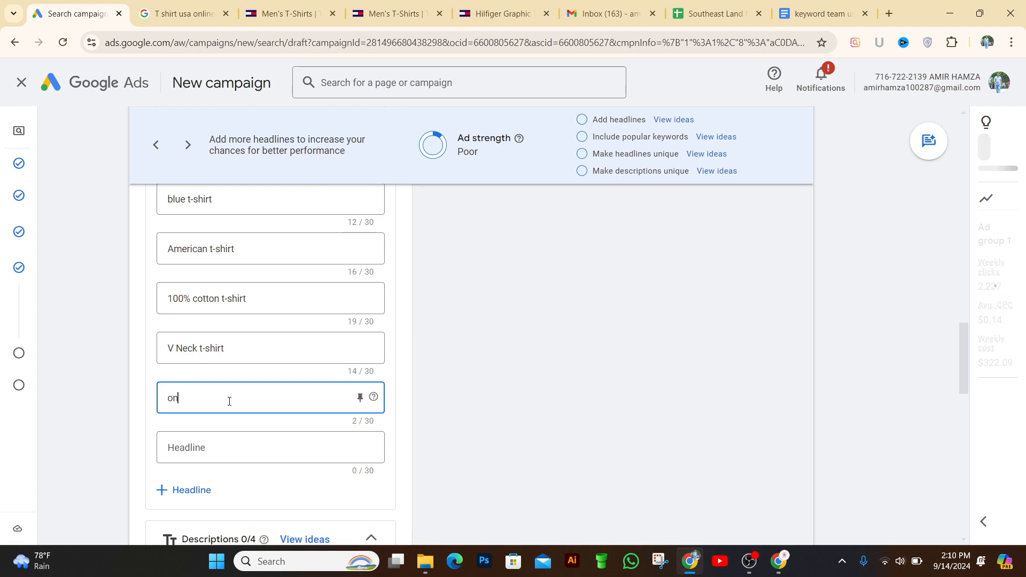
pyautogui.write('line bes')
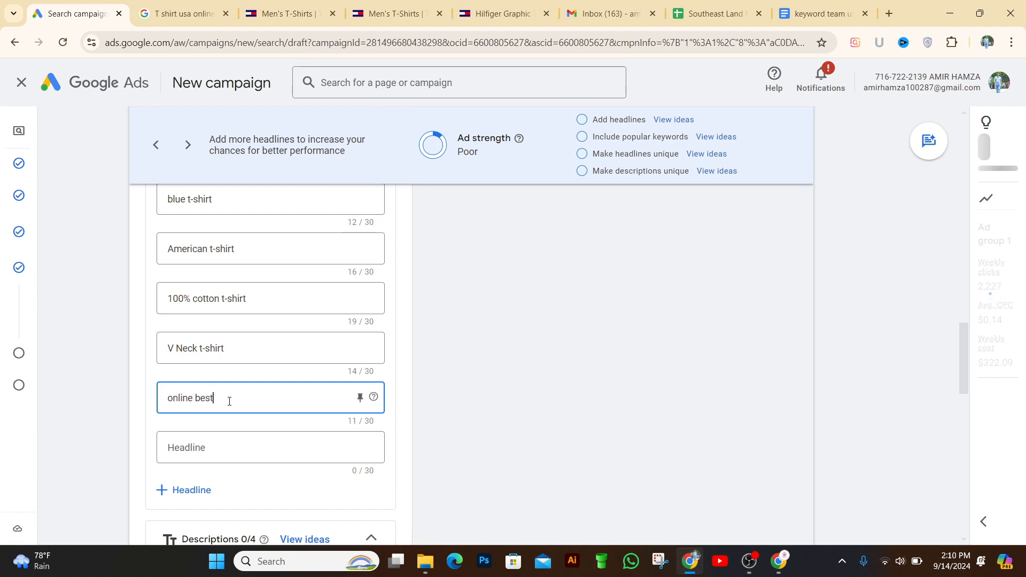
pyautogui.write('t-shirt')
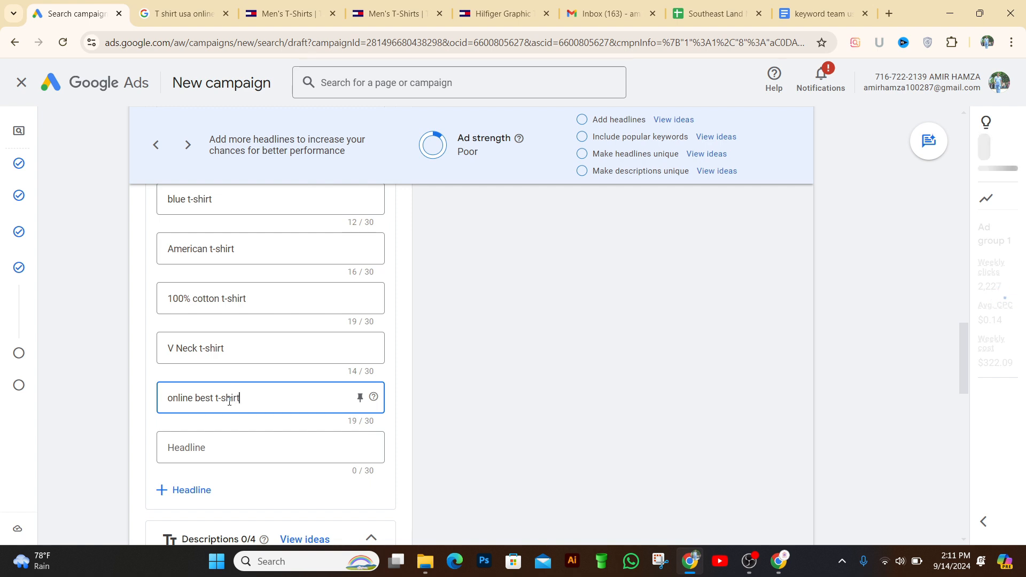
pyautogui.write('ollect')
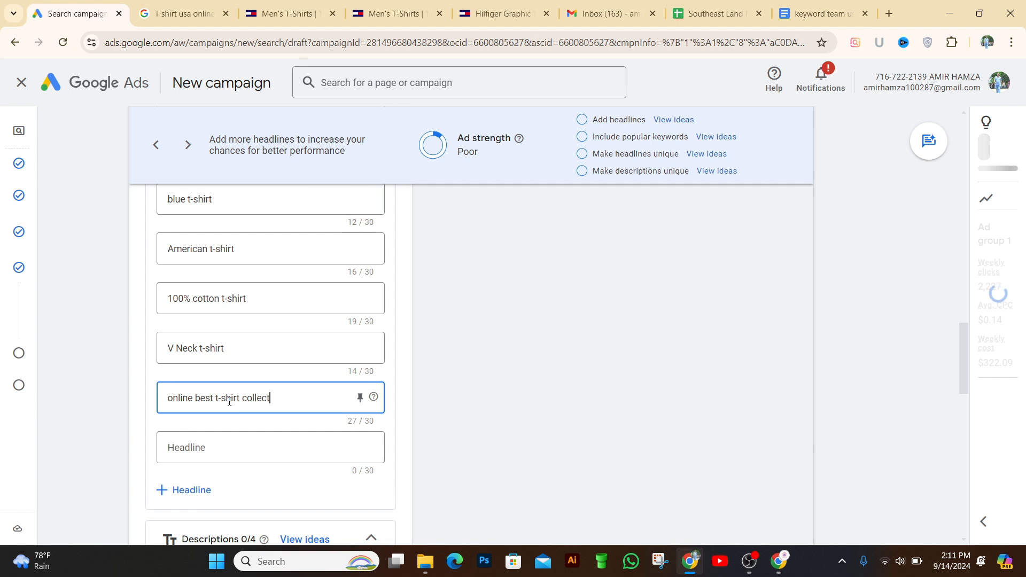
pyautogui.write('ion')
pyautogui.click(252, 449)
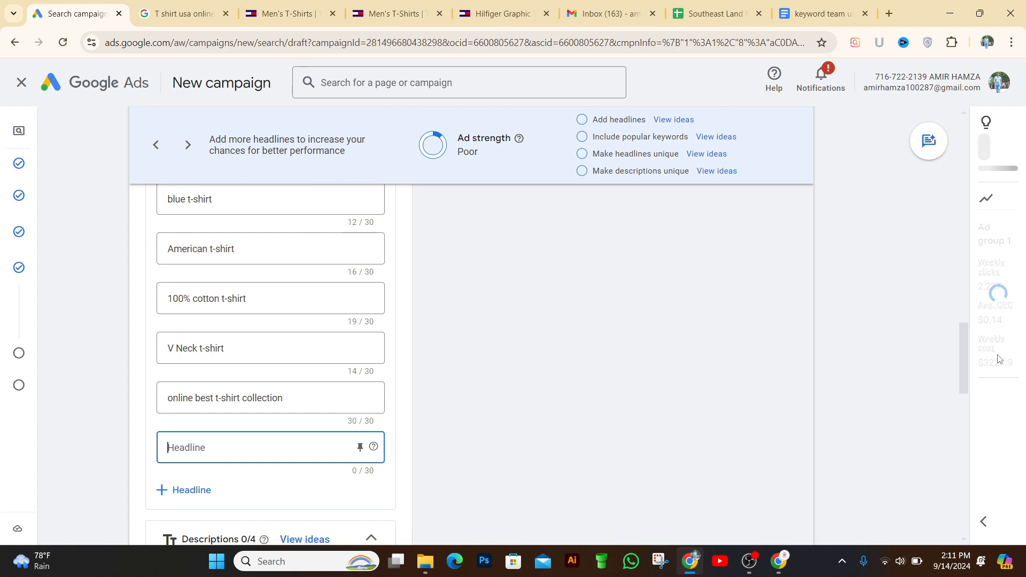
# - Add the headline "beautiful colour t-shirt" in the next empty headline field and correct the spelling of "colour" to "color"
pyautogui.click(976, 293)
pyautogui.moveTo(962, 339)
pyautogui.mouseDown()
pyautogui.moveTo(962, 327)
pyautogui.moveTo(963, 336)
pyautogui.mouseUp()
pyautogui.click(962, 199)
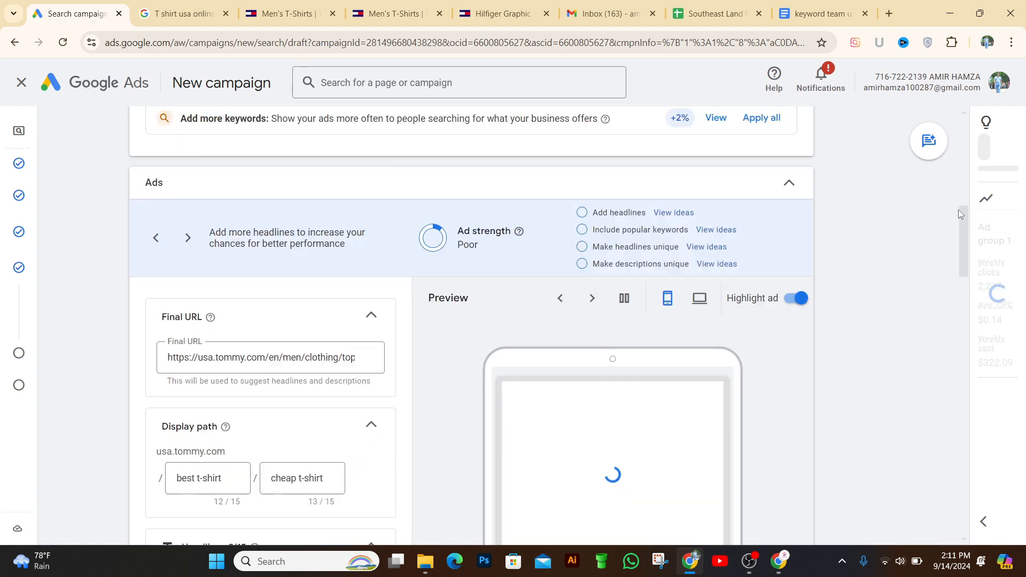
pyautogui.moveTo(957, 215); pyautogui.dragTo(964, 367)
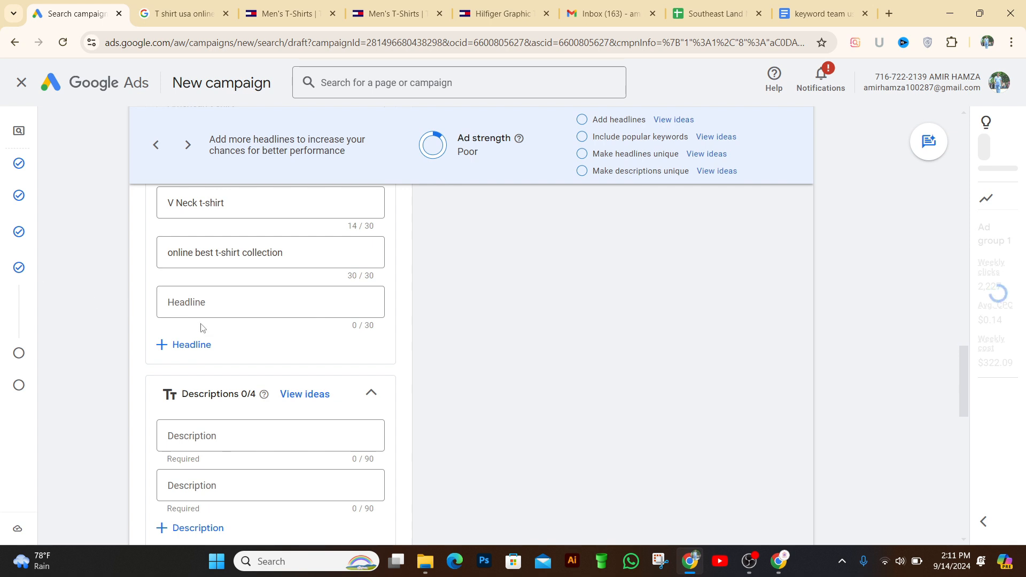
pyautogui.click(191, 302)
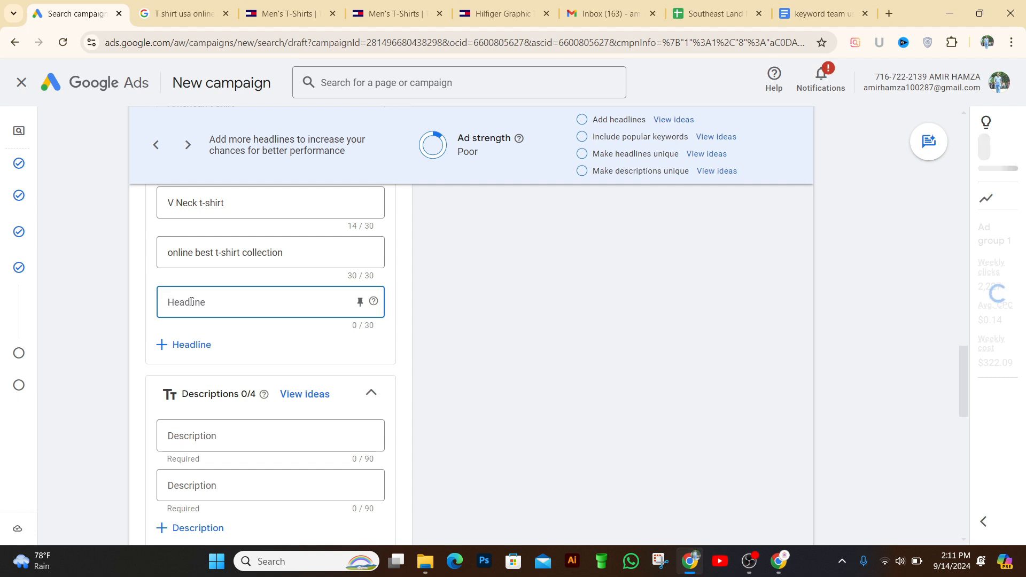
pyautogui.write('b')
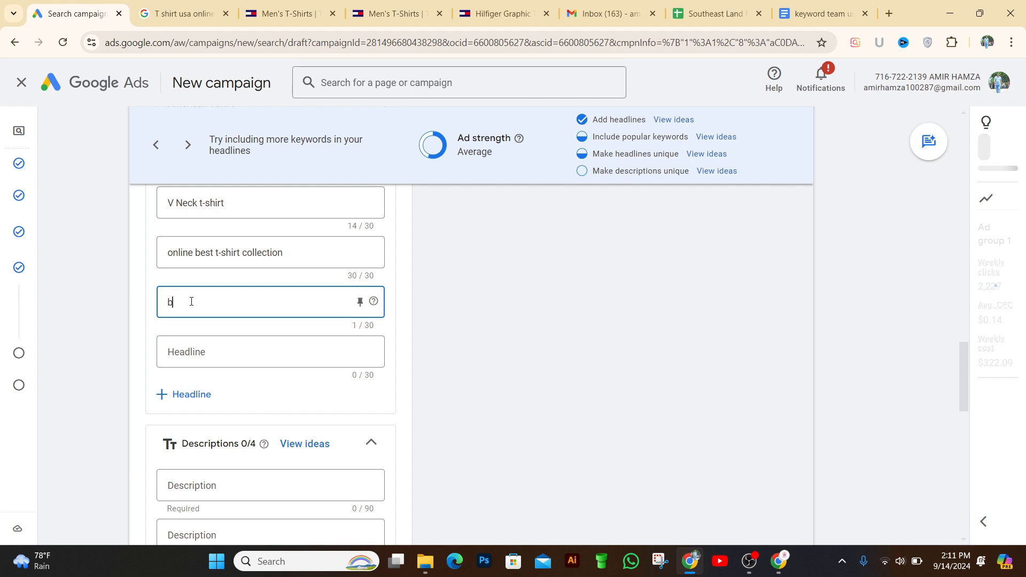
pyautogui.write('ea')
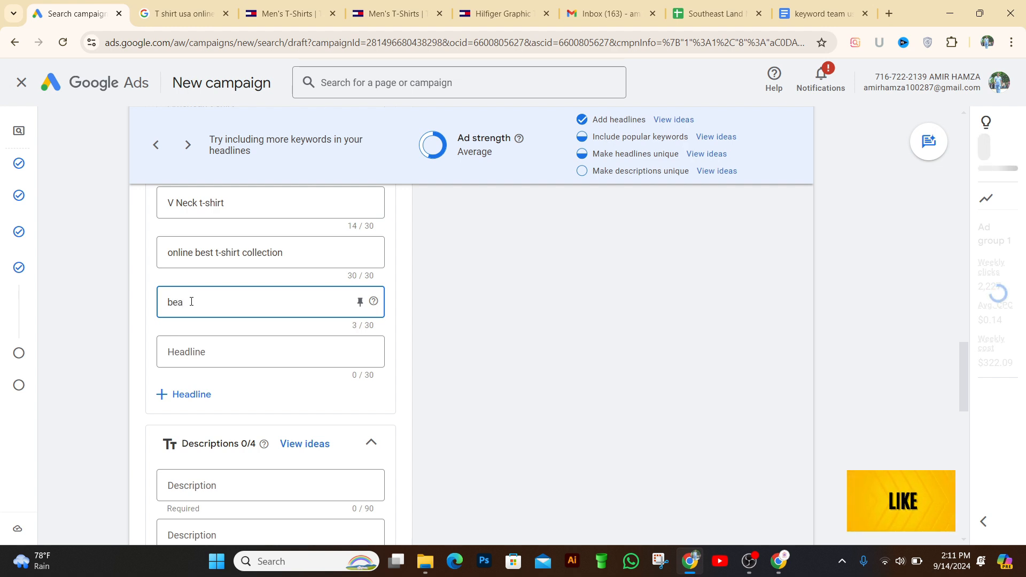
pyautogui.write('utifu')
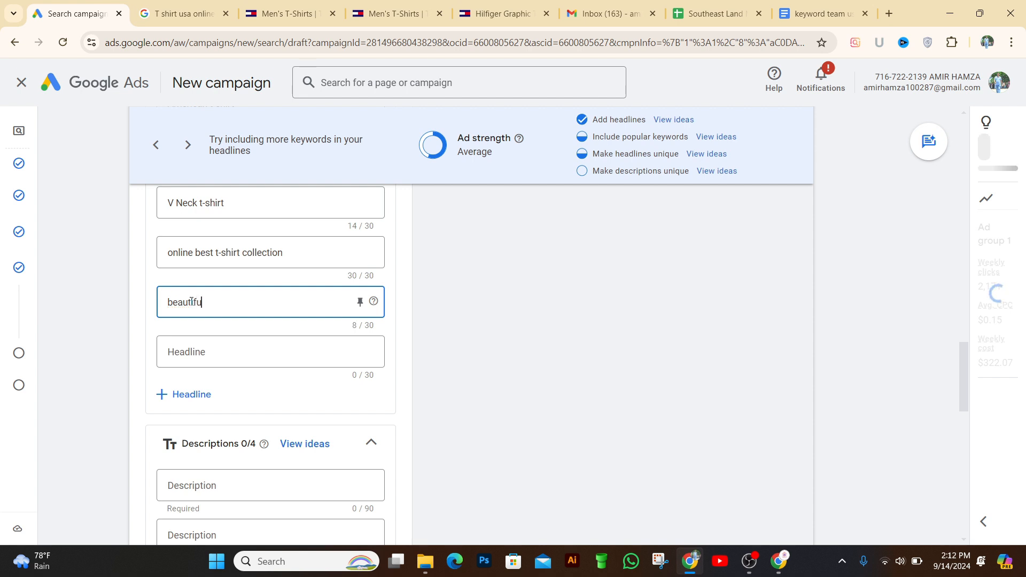
pyautogui.write('l colour t')
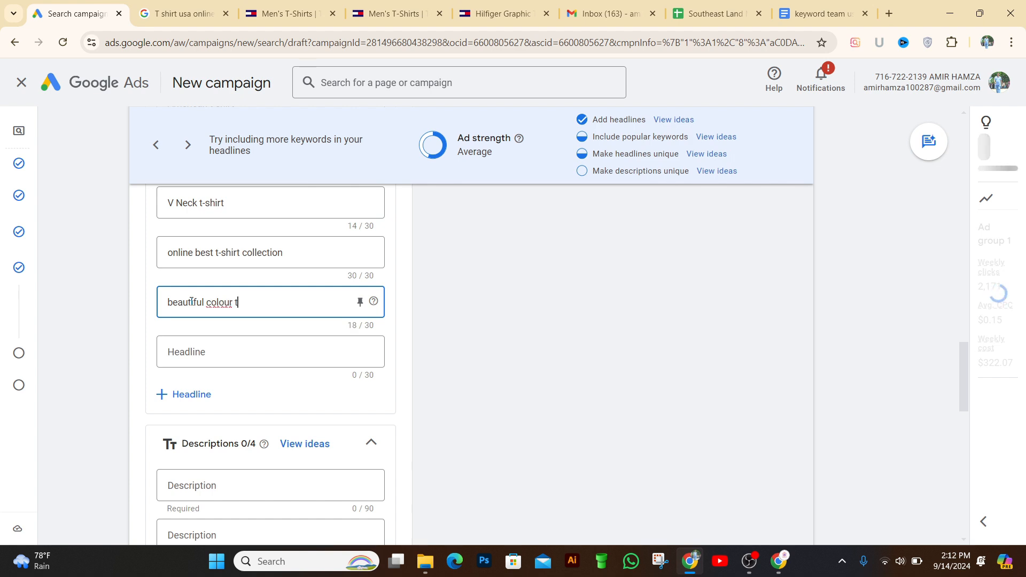
pyautogui.write('-shirt')
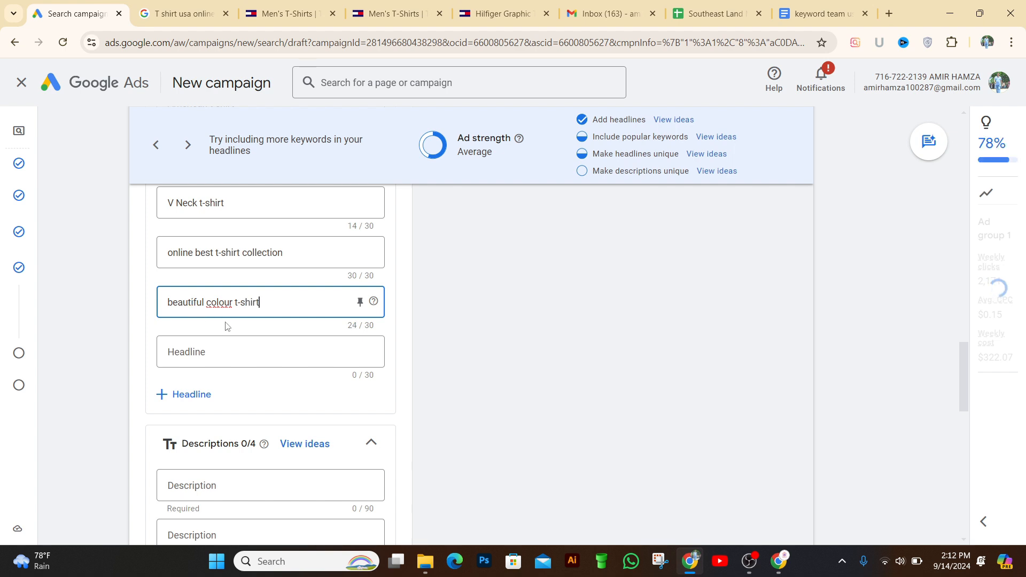
pyautogui.rightClick(224, 302)
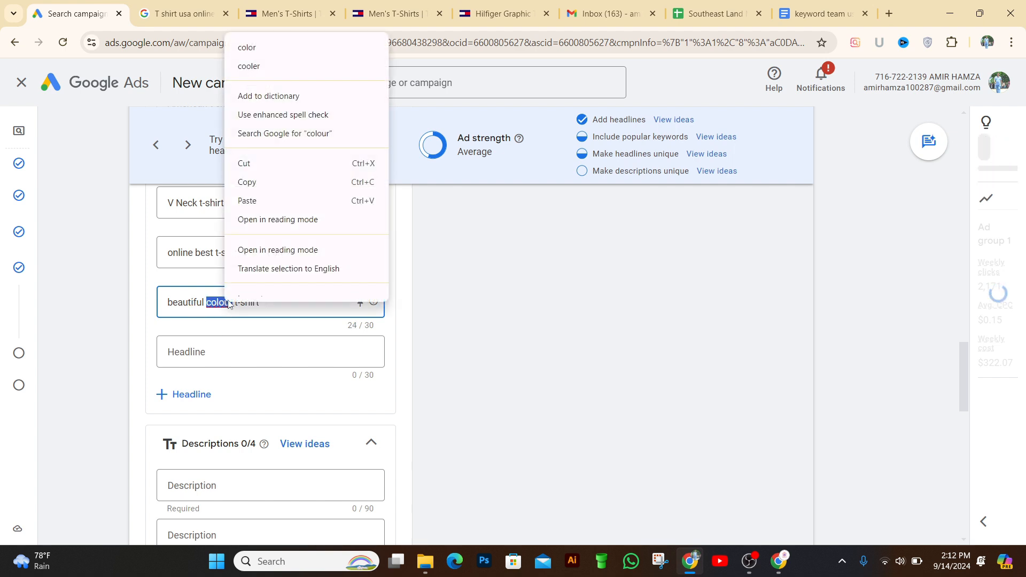
pyautogui.click(246, 47)
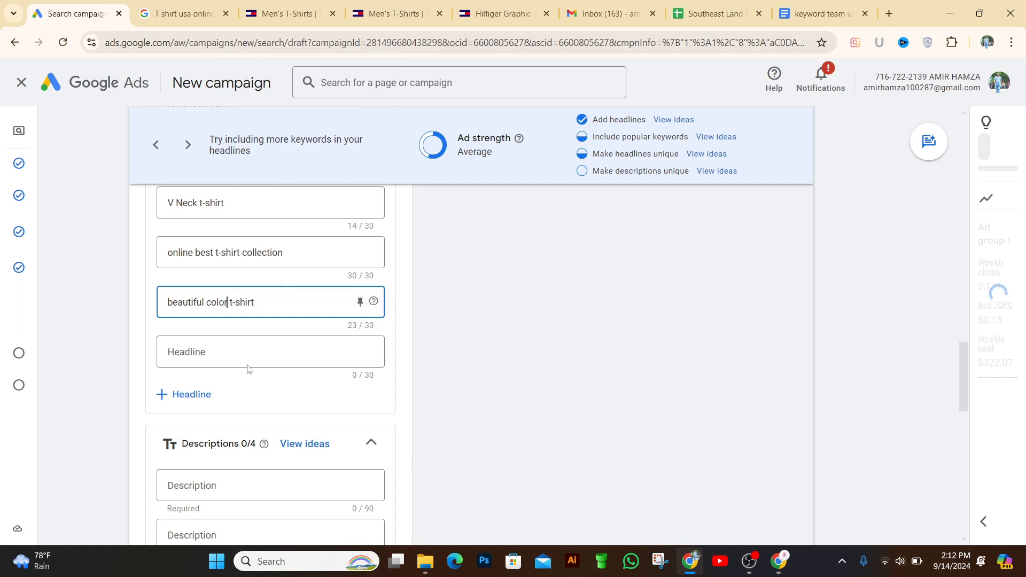
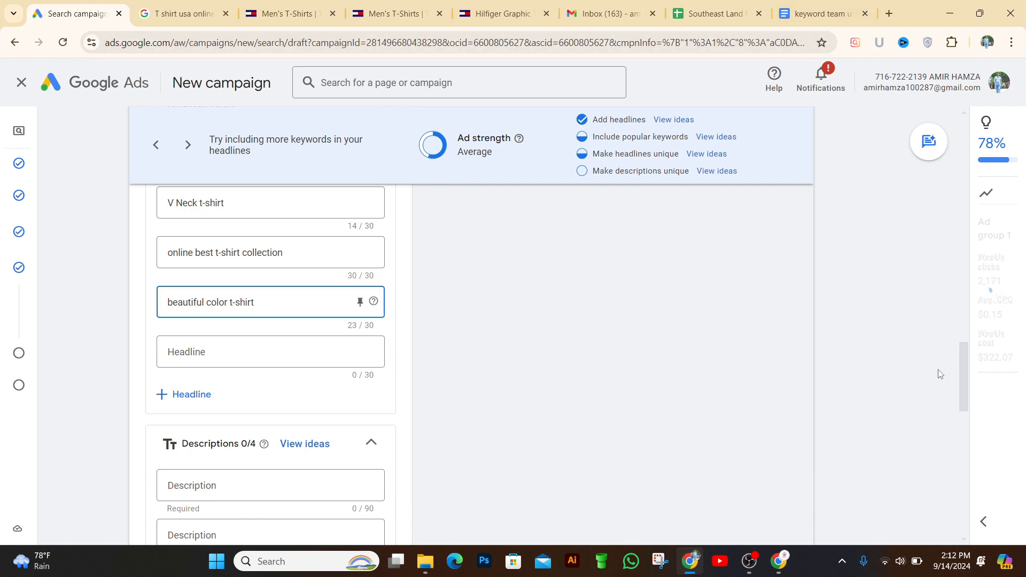
pyautogui.click(963, 346)
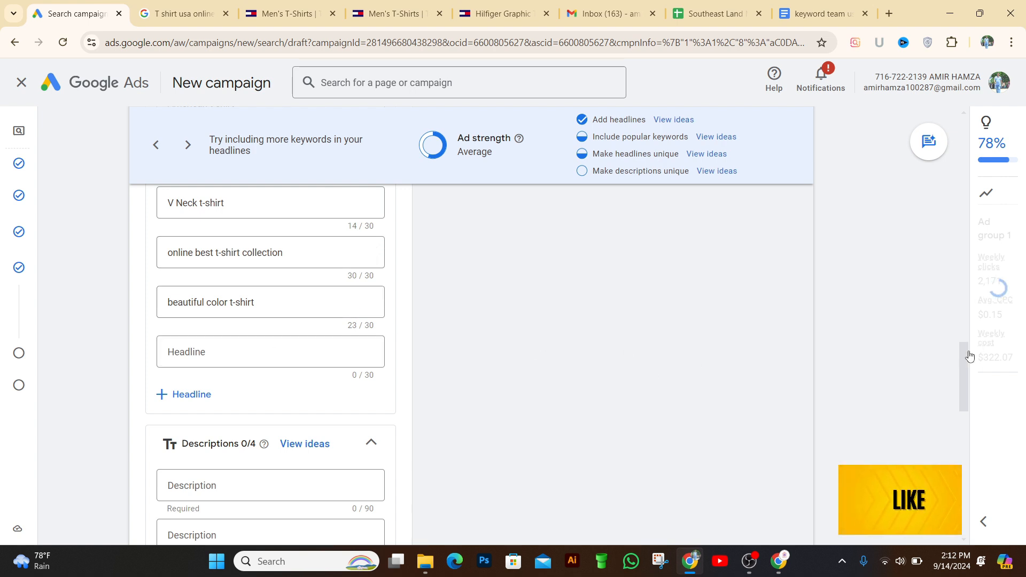
pyautogui.scroll(3, 605, 130)
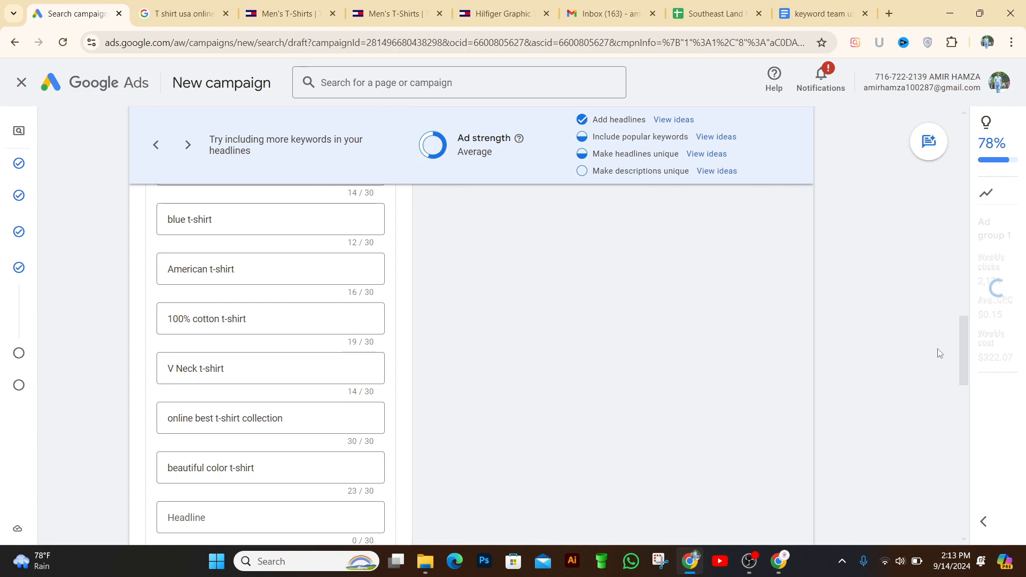
# - Add "top ten t-shiert" as the headline after "beautiful color t-shirt"
pyautogui.scroll(-4, 955, 367)
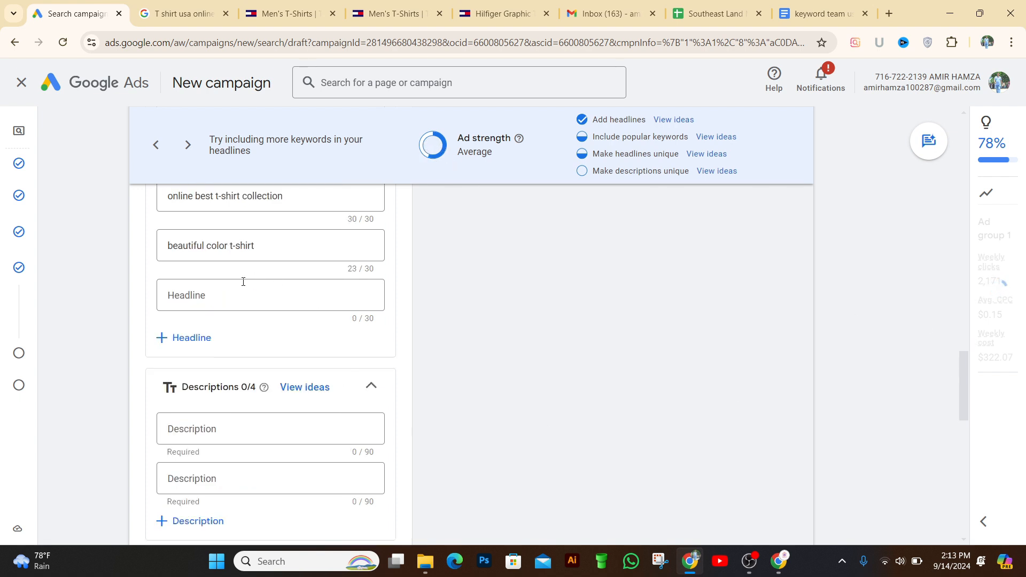
pyautogui.click(208, 295)
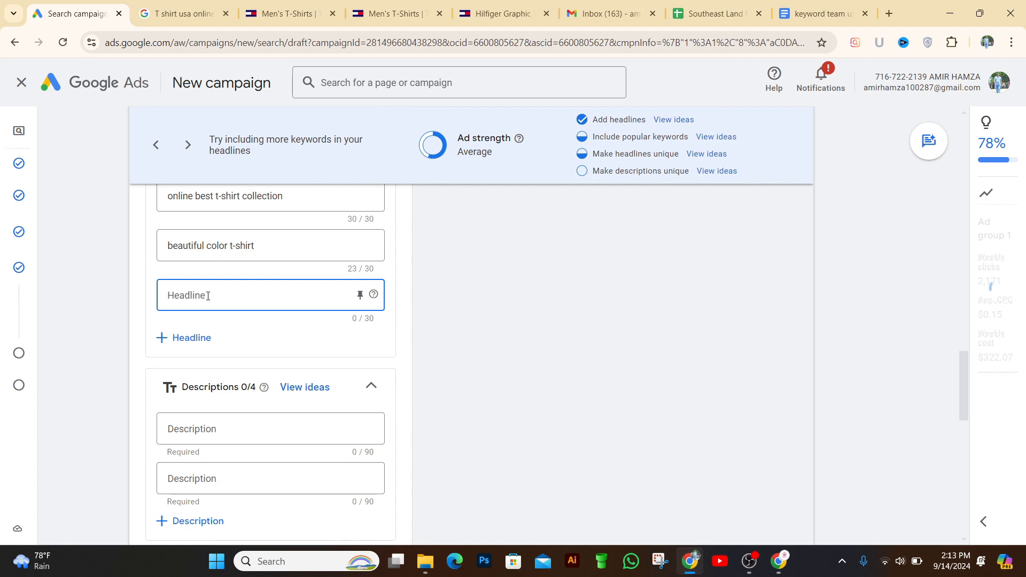
pyautogui.write('t')
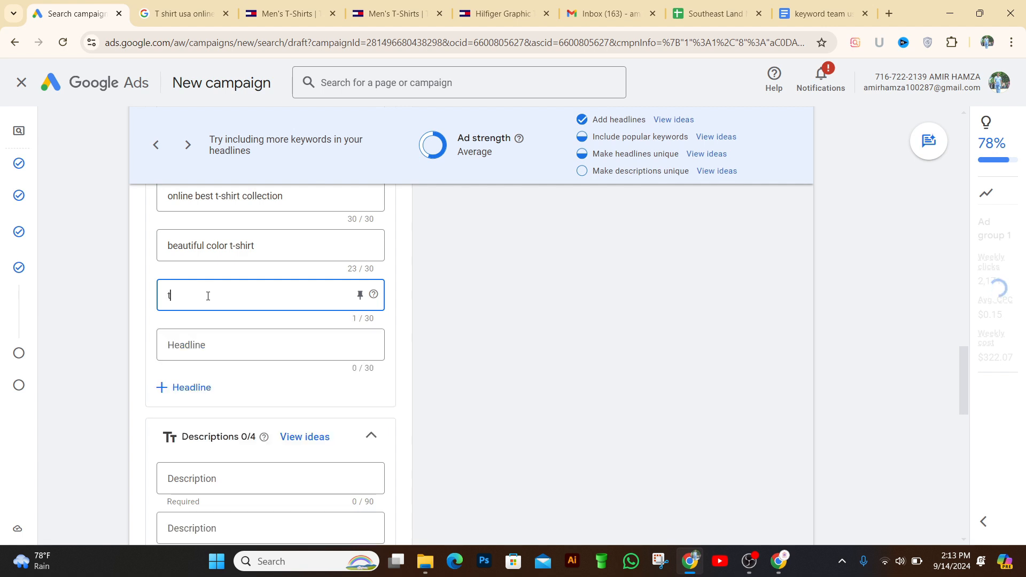
pyautogui.write('po')
pyautogui.press('BackSpace')
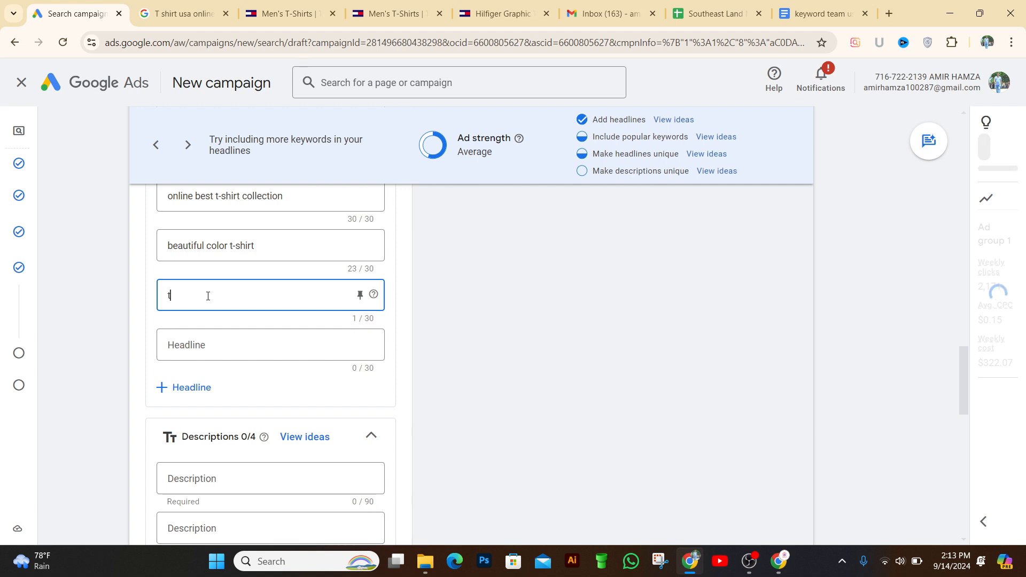
pyautogui.write('op ten t-')
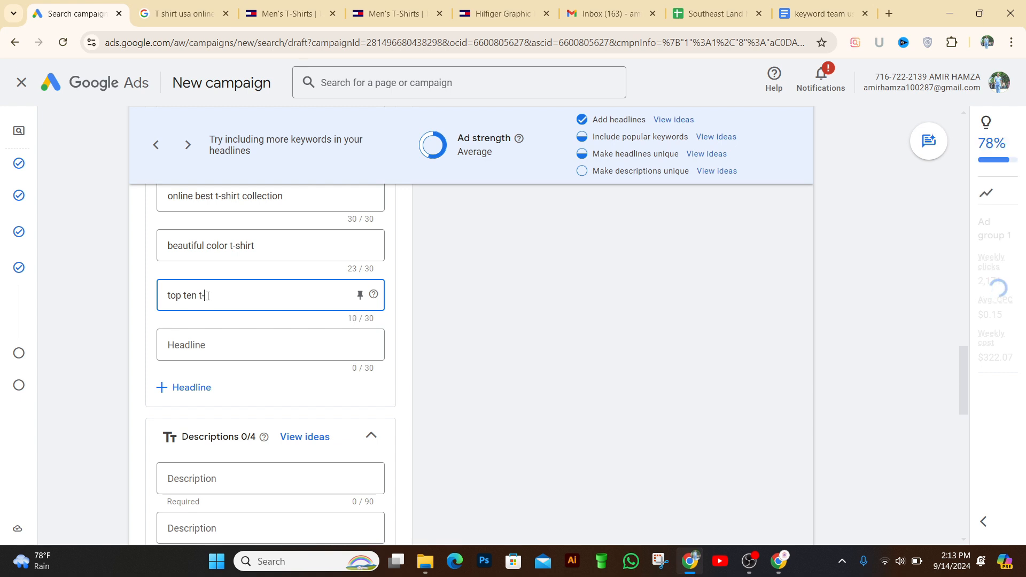
pyautogui.write('shiert')
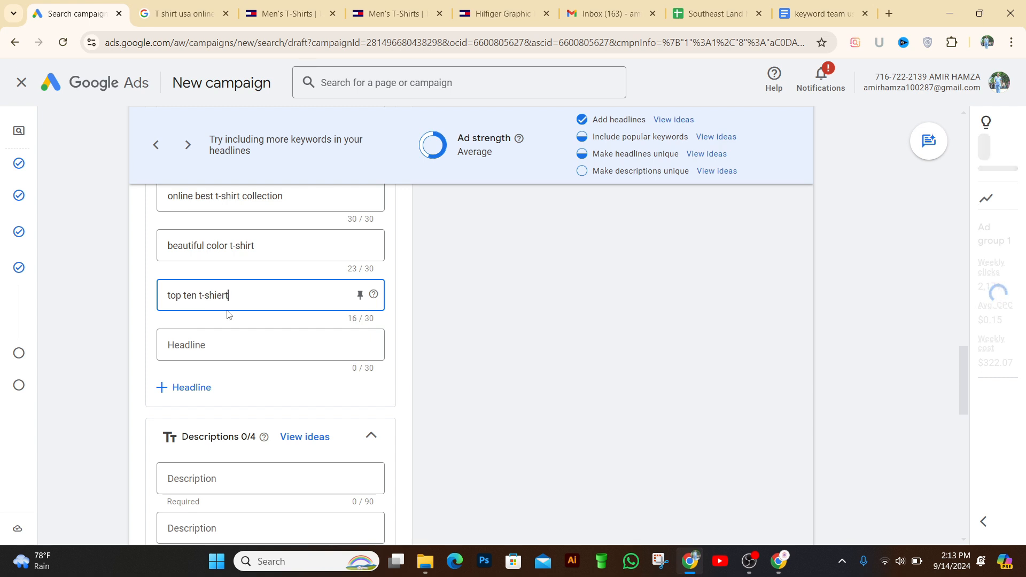
pyautogui.click(397, 342)
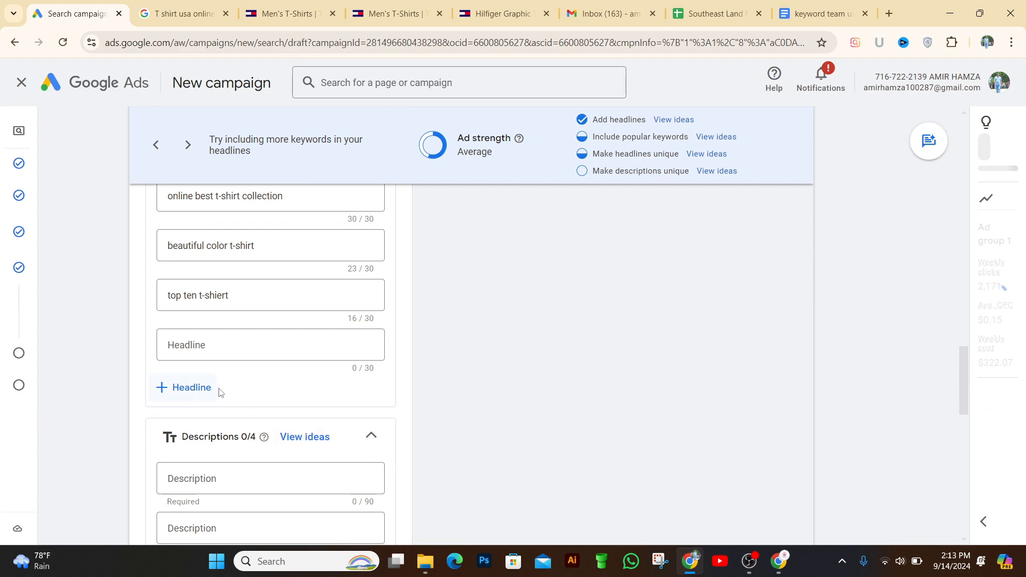
# - Add "best 10 t-shirt" as a new ad headline in the next empty headline field
pyautogui.moveTo(960, 380)
pyautogui.mouseDown()
pyautogui.moveTo(957, 287)
pyautogui.moveTo(957, 370)
pyautogui.mouseUp()
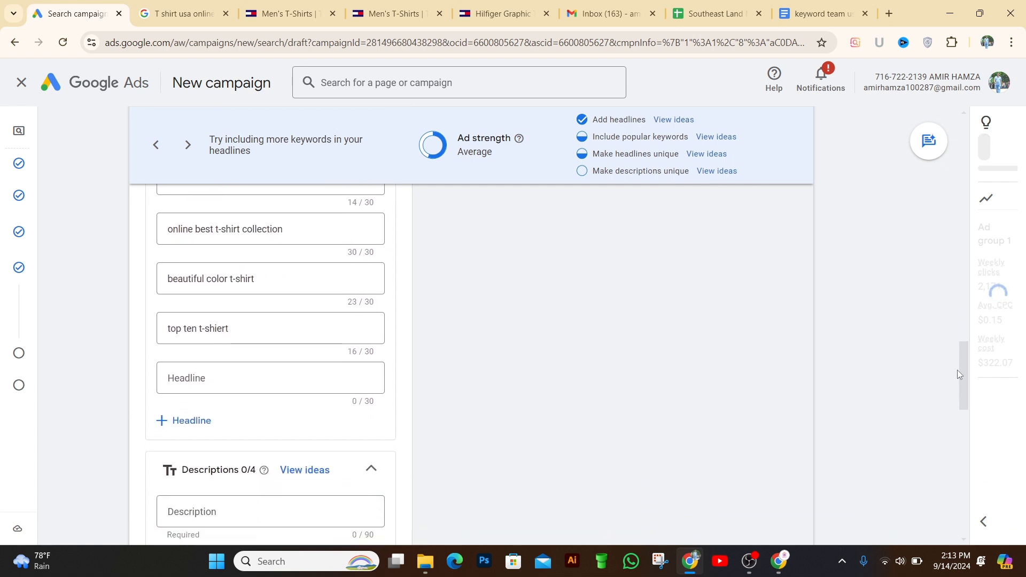
pyautogui.click(189, 379)
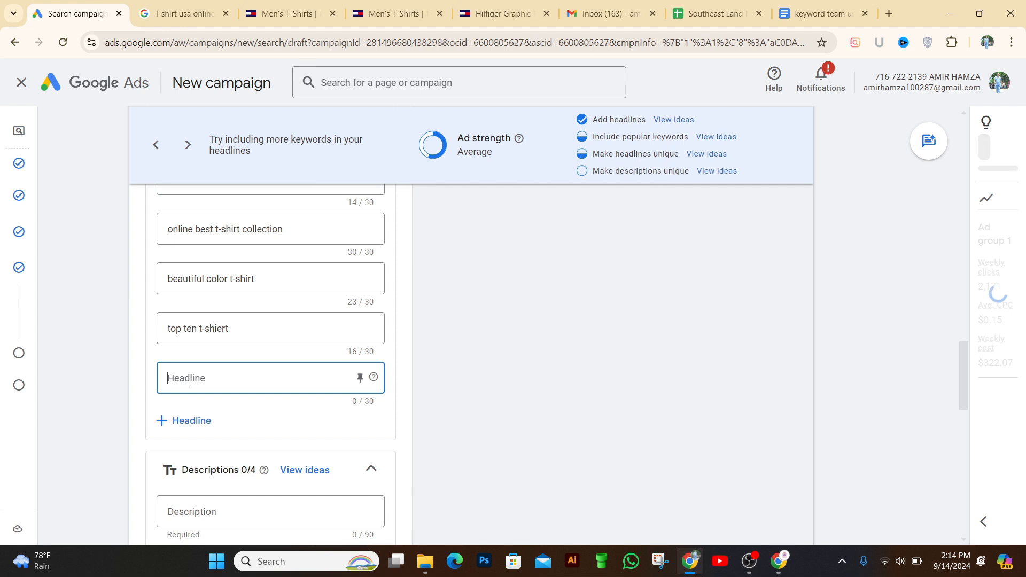
pyautogui.write('best')
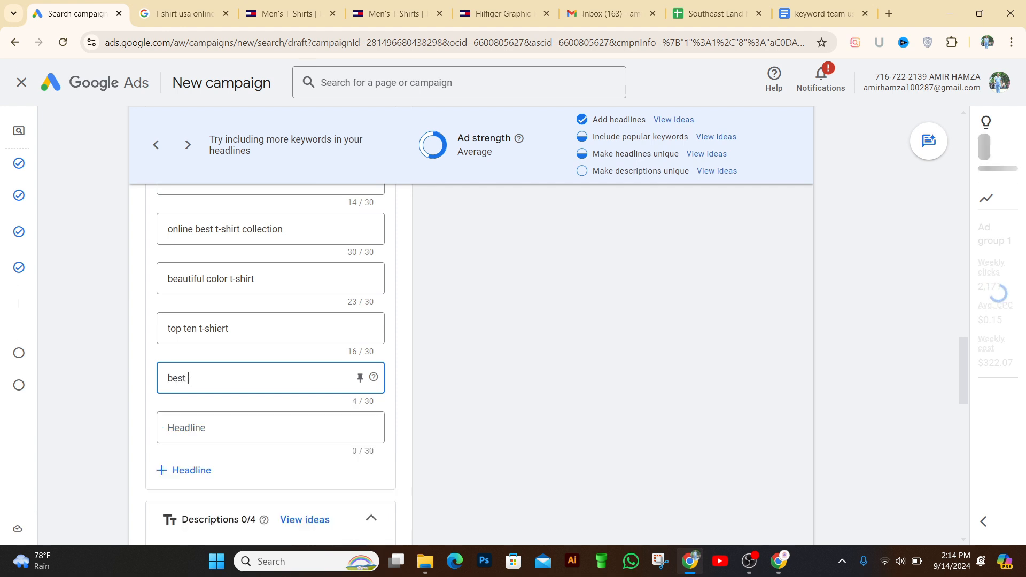
pyautogui.write(' te')
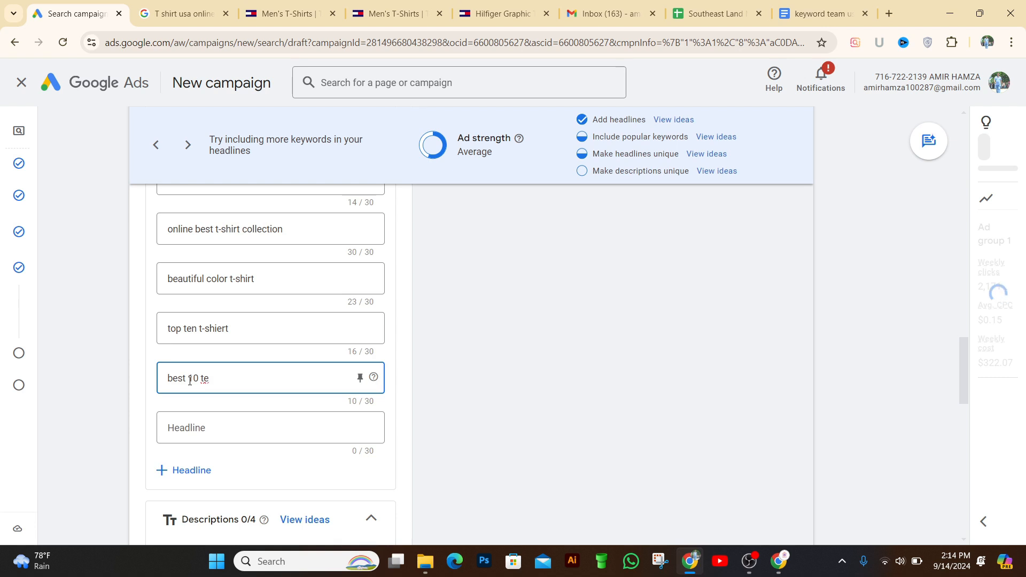
pyautogui.press('BackSpace')
pyautogui.write('-shirt')
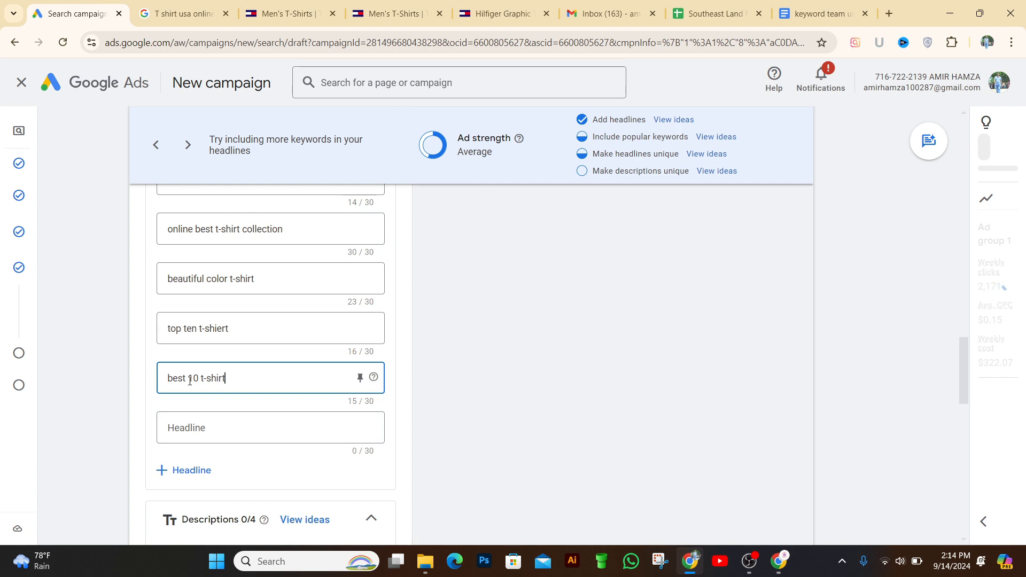
pyautogui.click(222, 428)
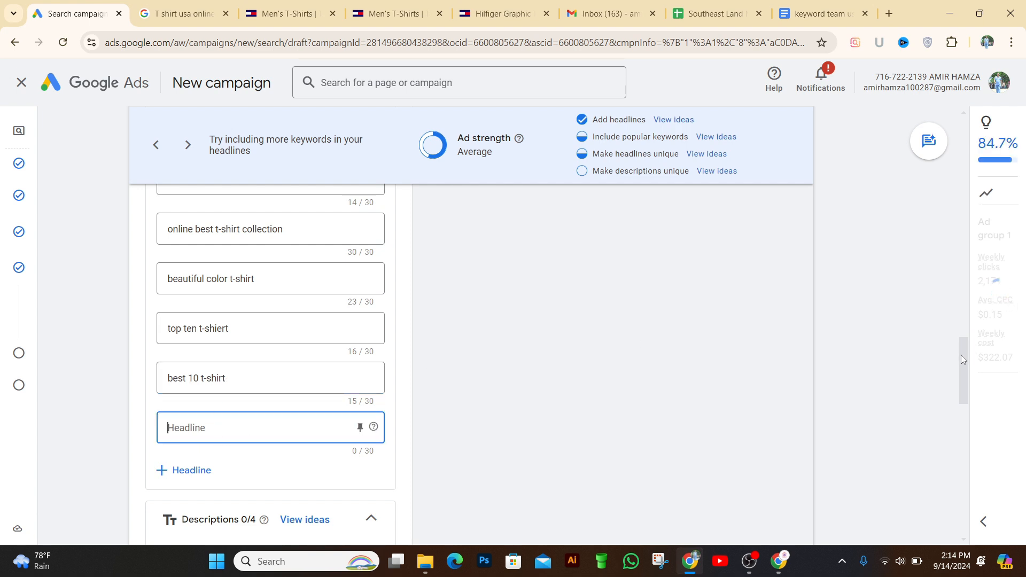
# - Review the suggested headline keywords, all the headlines entered so far and the empty description fields below them
pyautogui.click(960, 379)
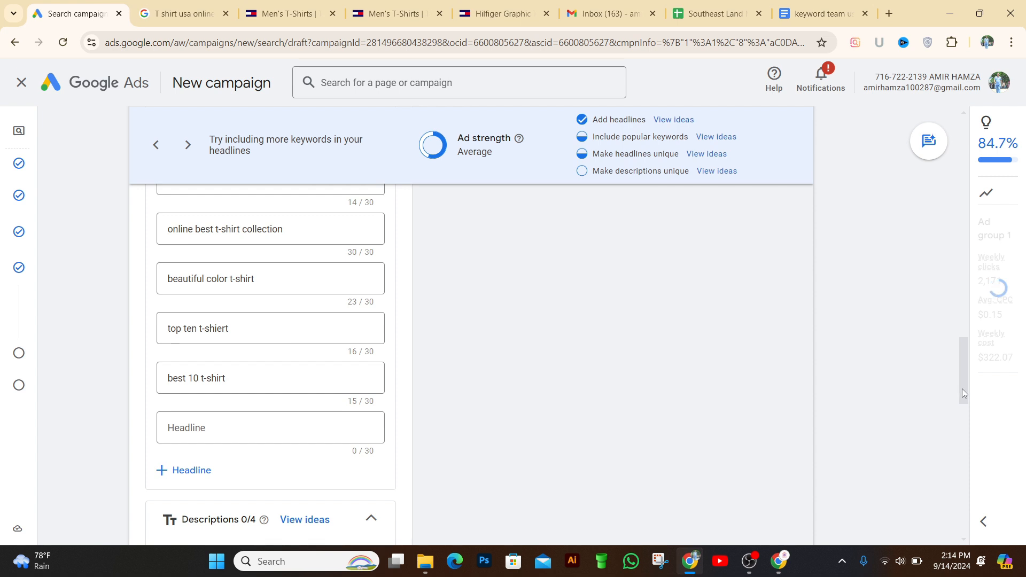
pyautogui.scroll(-4, 962, 384)
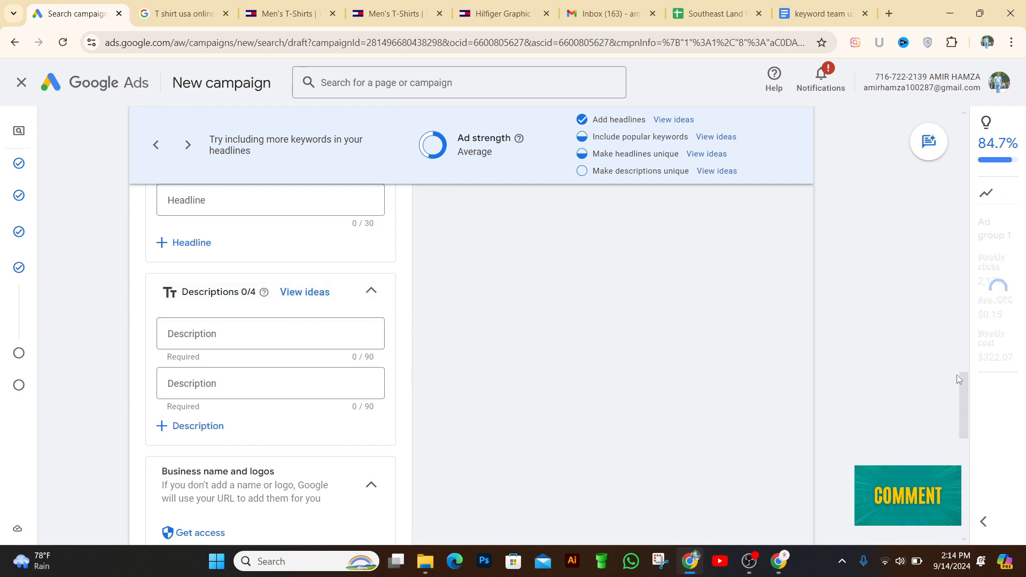
pyautogui.scroll(13, 956, 376)
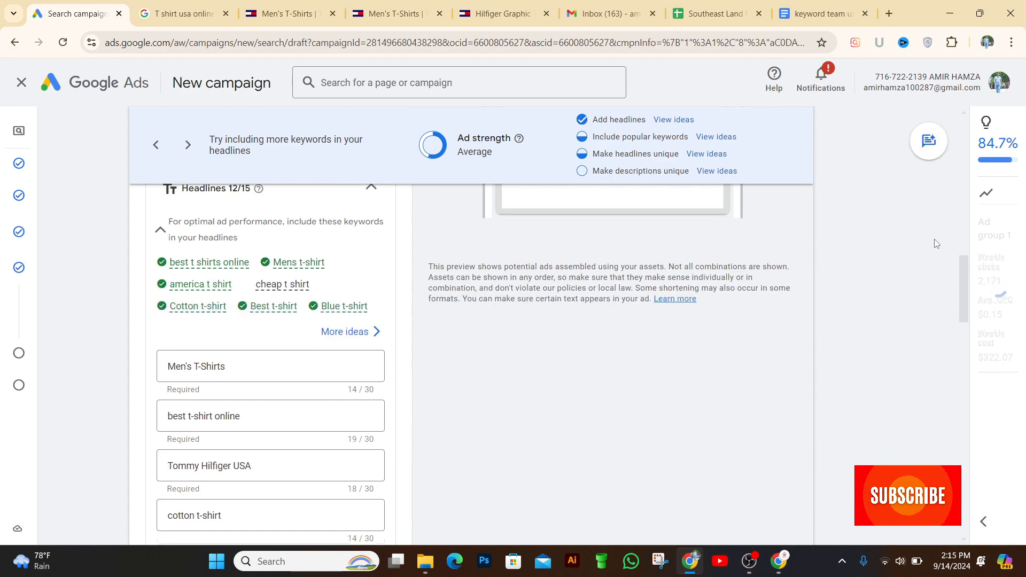
pyautogui.scroll(6, 937, 243)
pyautogui.scroll(-11, 962, 255)
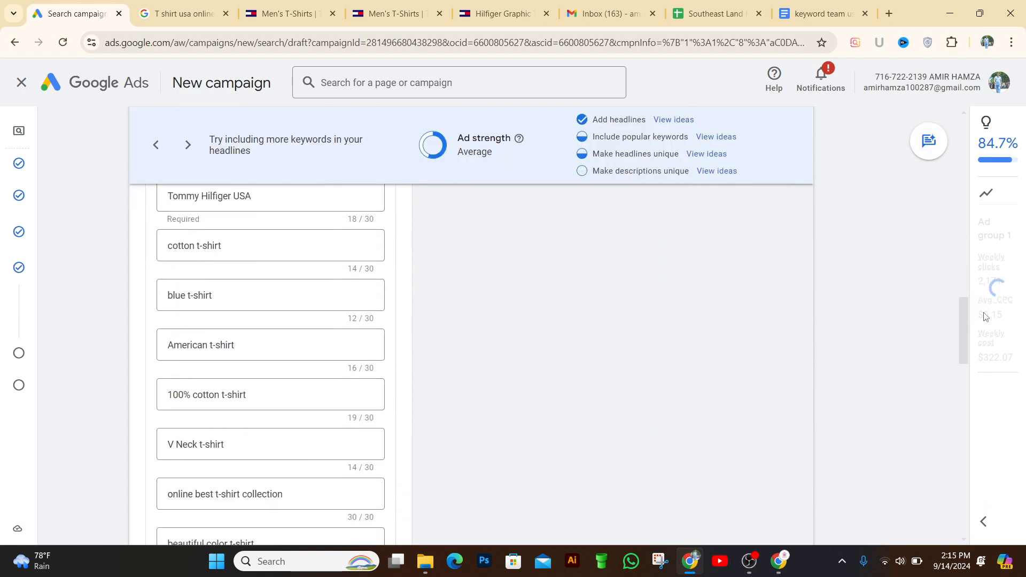
pyautogui.scroll(-2, 986, 316)
pyautogui.scroll(3, 973, 310)
pyautogui.scroll(-8, 965, 332)
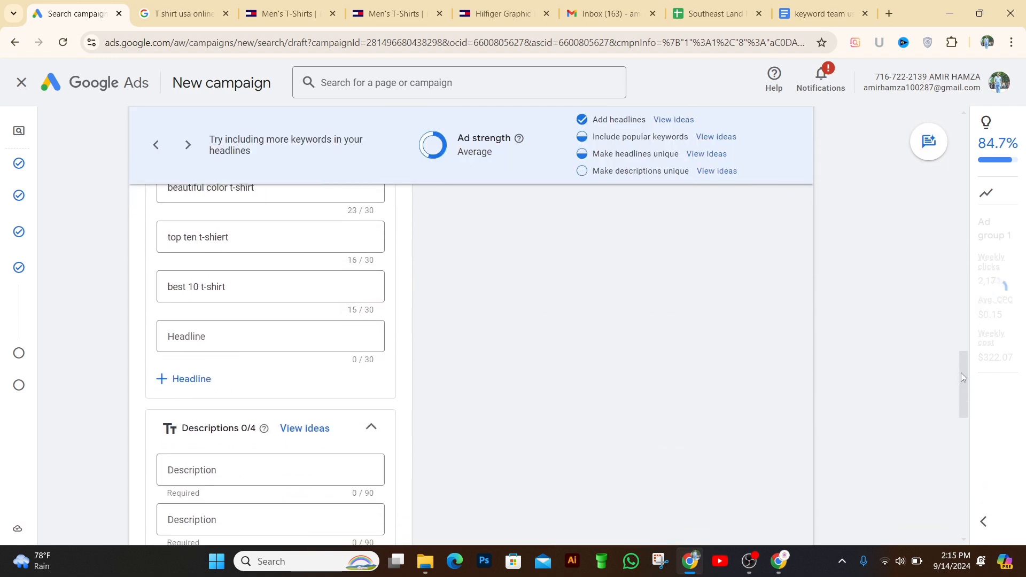
# - Fill the first ad description with the suggested text "Men's T-Shirts | Tommy Hilfiger USA" and save the selection
pyautogui.scroll(-4, 962, 380)
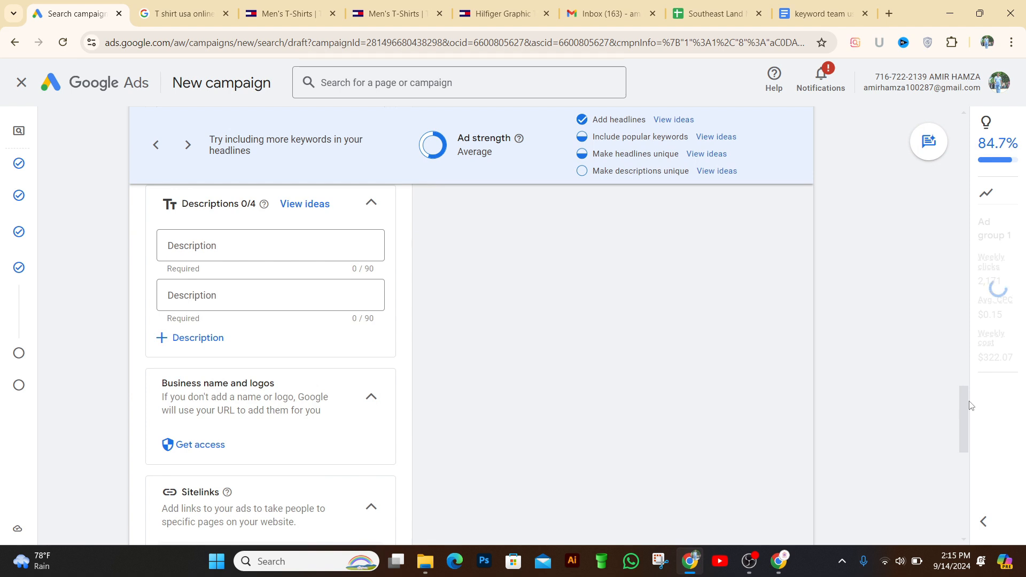
pyautogui.scroll(1, 971, 406)
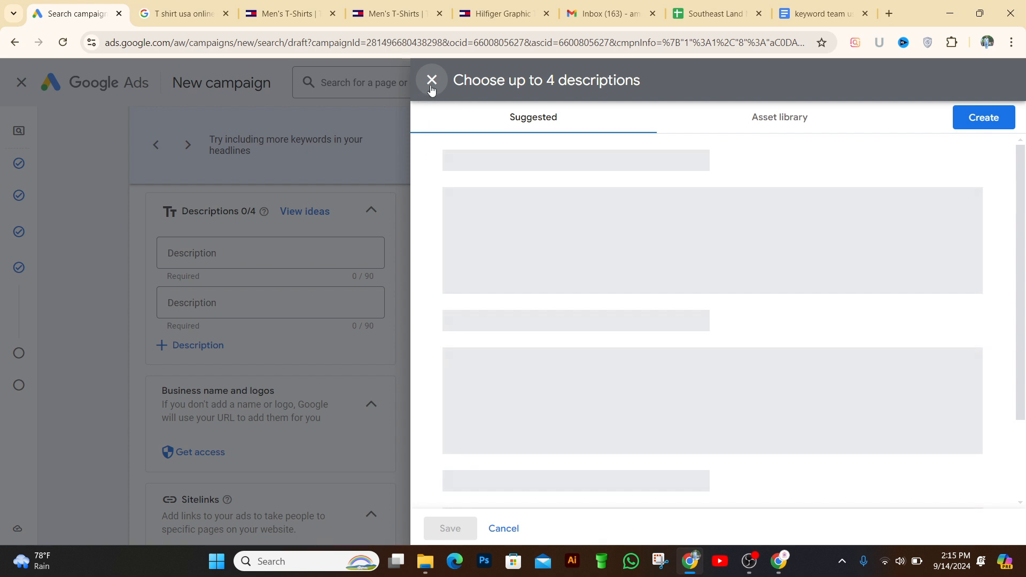
pyautogui.click(432, 90)
pyautogui.click(251, 291)
pyautogui.click(216, 251)
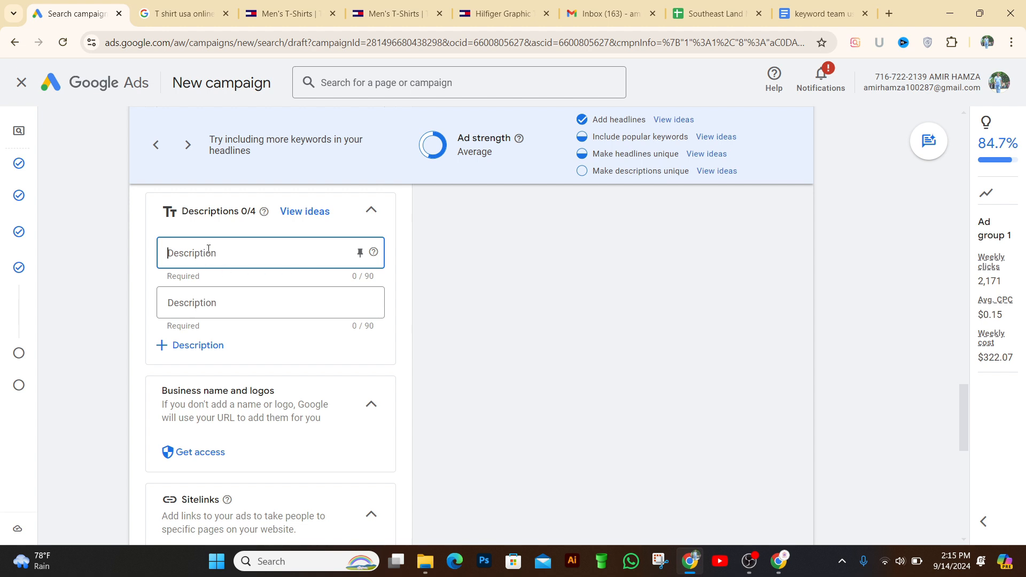
pyautogui.click(317, 213)
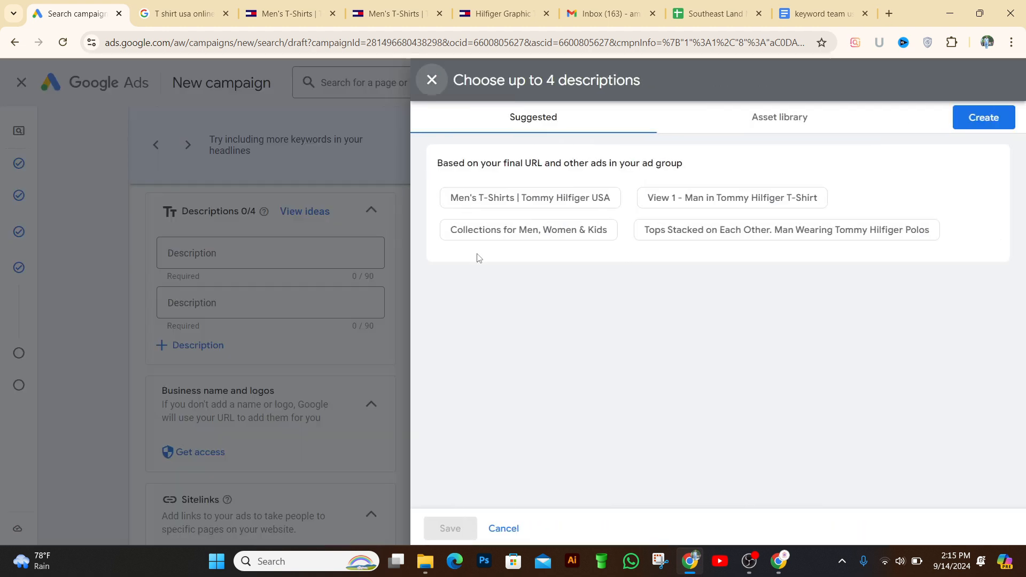
pyautogui.click(499, 207)
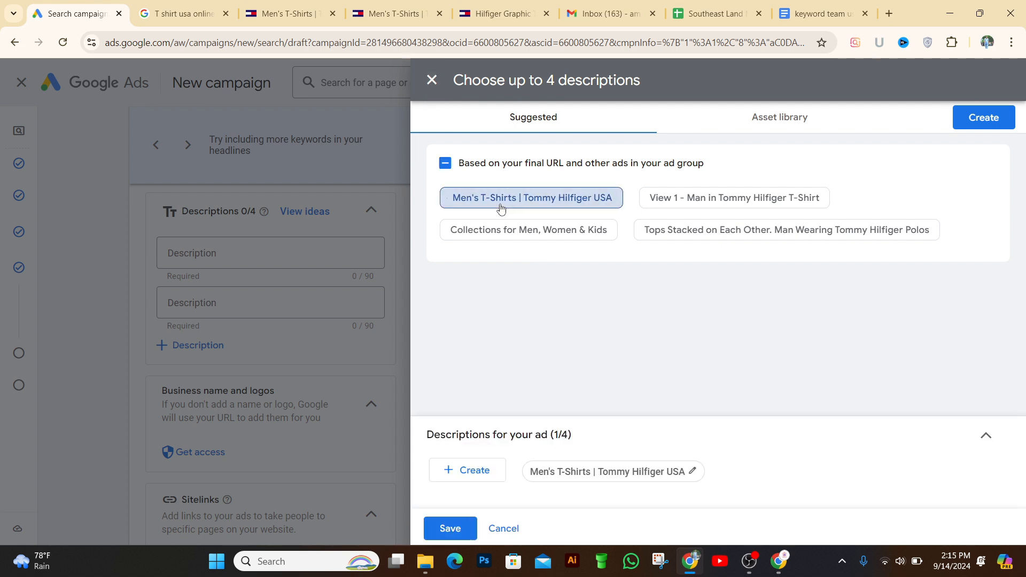
pyautogui.click(451, 529)
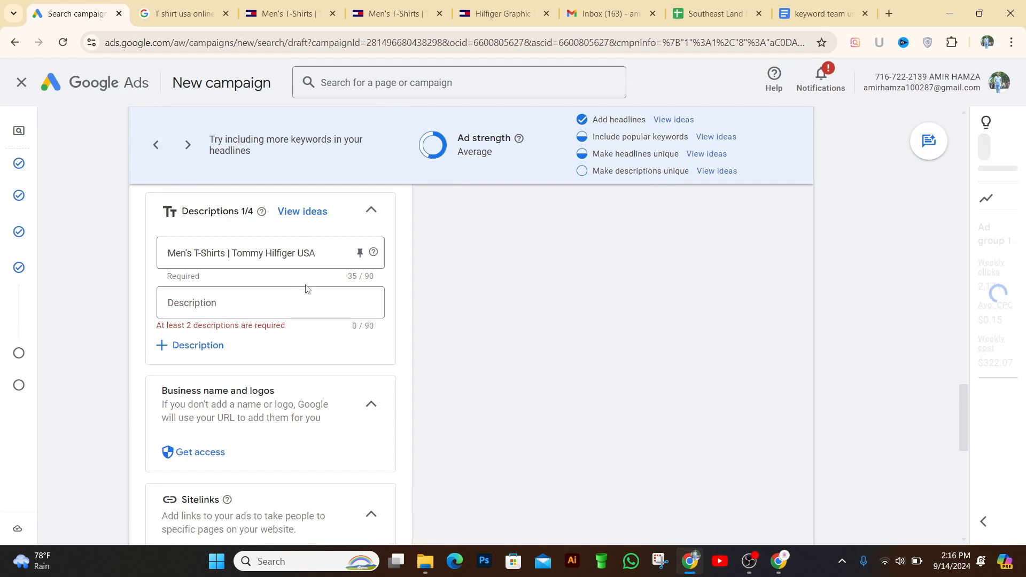
# - Add the suggested text "View 1 - Man in Tommy Hilfiger T-Shirt" as the second ad description and save it
pyautogui.click(300, 219)
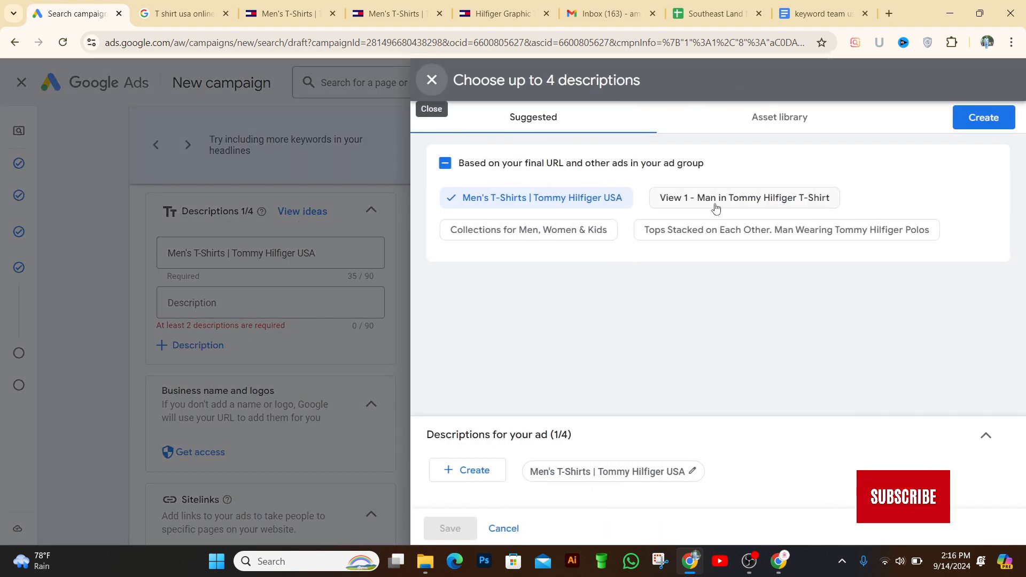
pyautogui.click(802, 206)
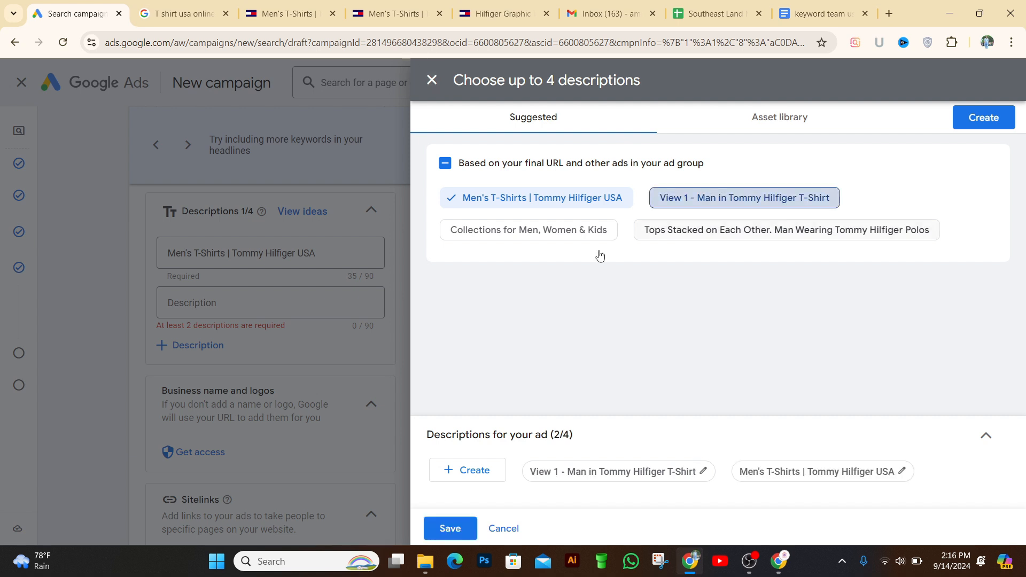
pyautogui.click(461, 535)
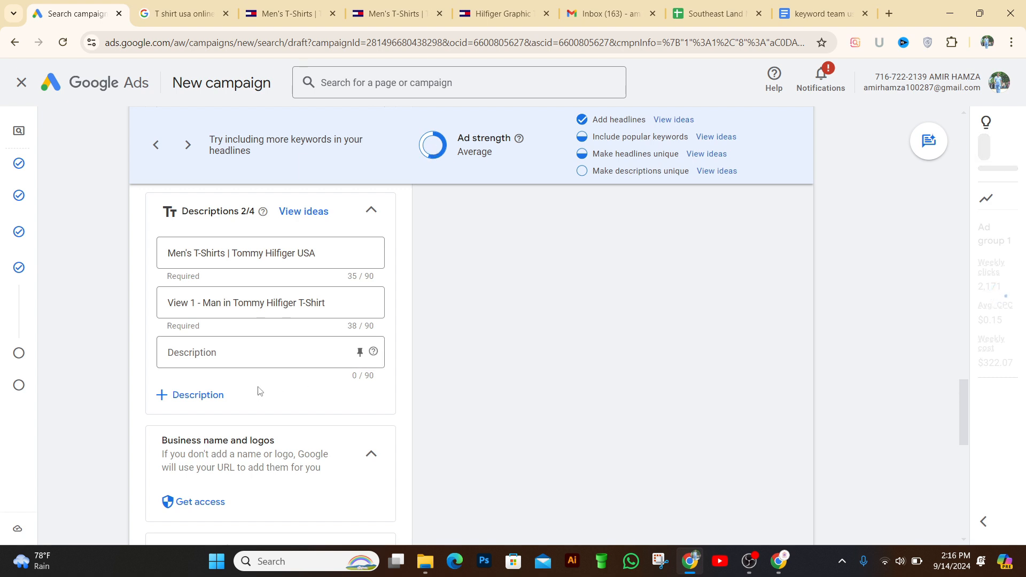
# - Add the suggested text "Collections for Men, Women & Kids" as the third ad description and save it
pyautogui.click(313, 216)
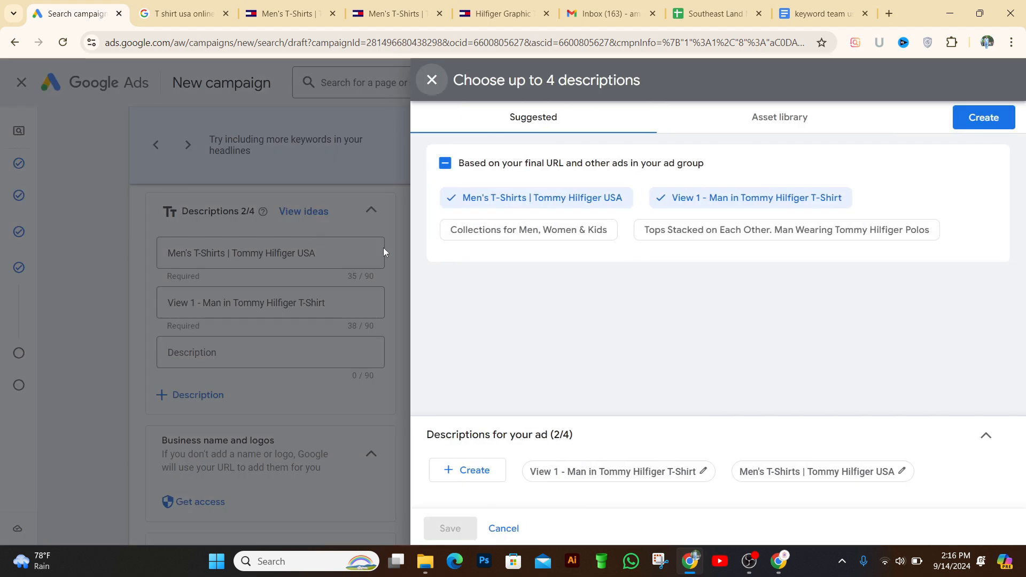
pyautogui.click(558, 235)
pyautogui.click(465, 444)
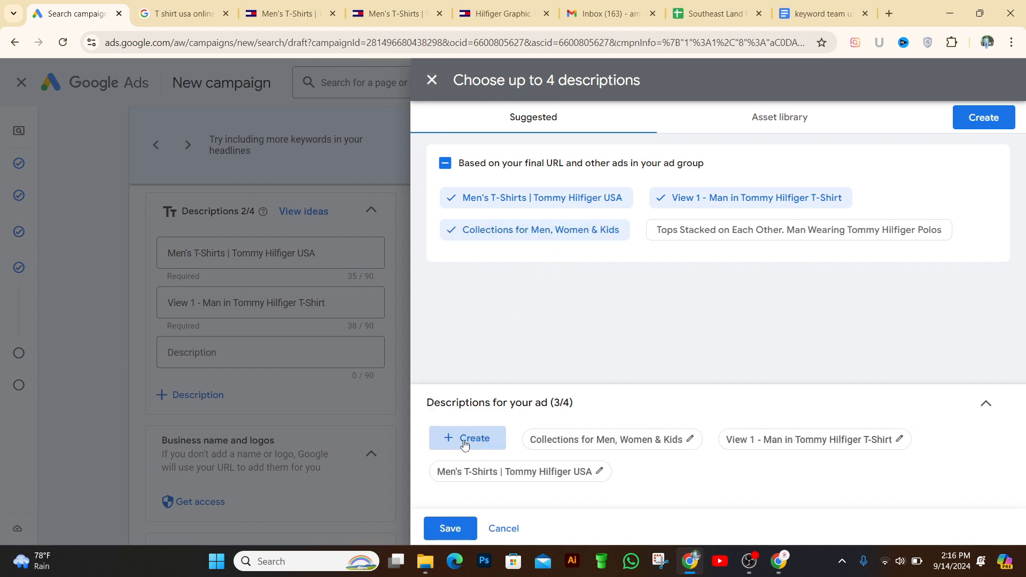
pyautogui.click(590, 356)
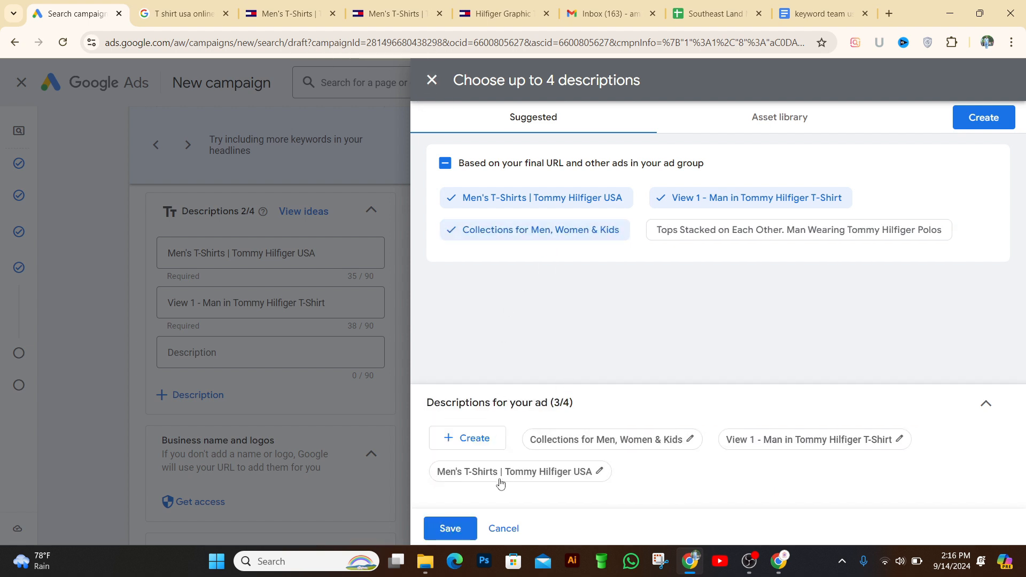
pyautogui.click(467, 527)
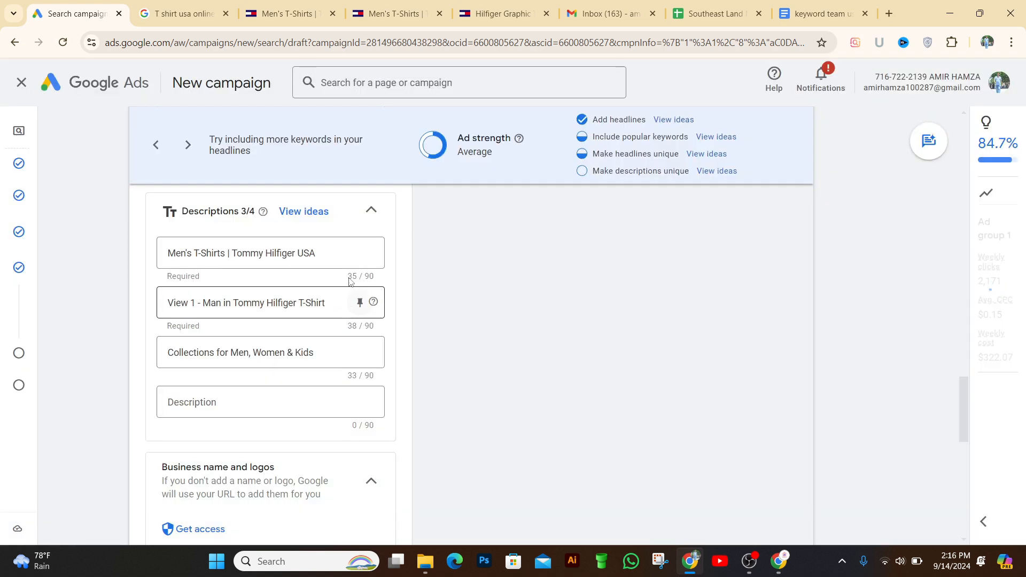
# - Add the suggested text "Tops Stacked on Each Other. Man Wearing Tommy Hilfiger Polos" as the fourth ad description and save it
pyautogui.click(325, 223)
pyautogui.click(687, 231)
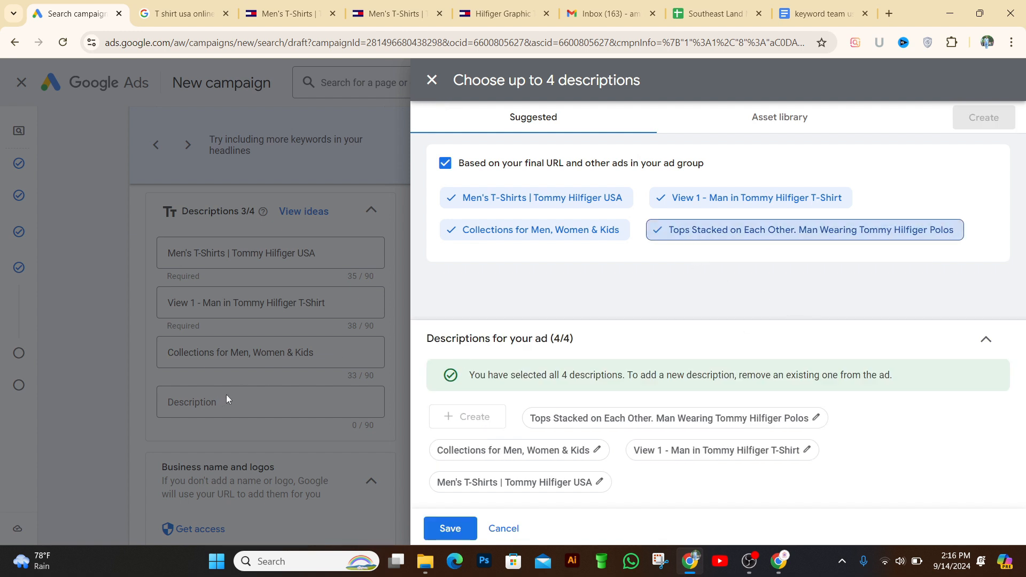
pyautogui.click(450, 529)
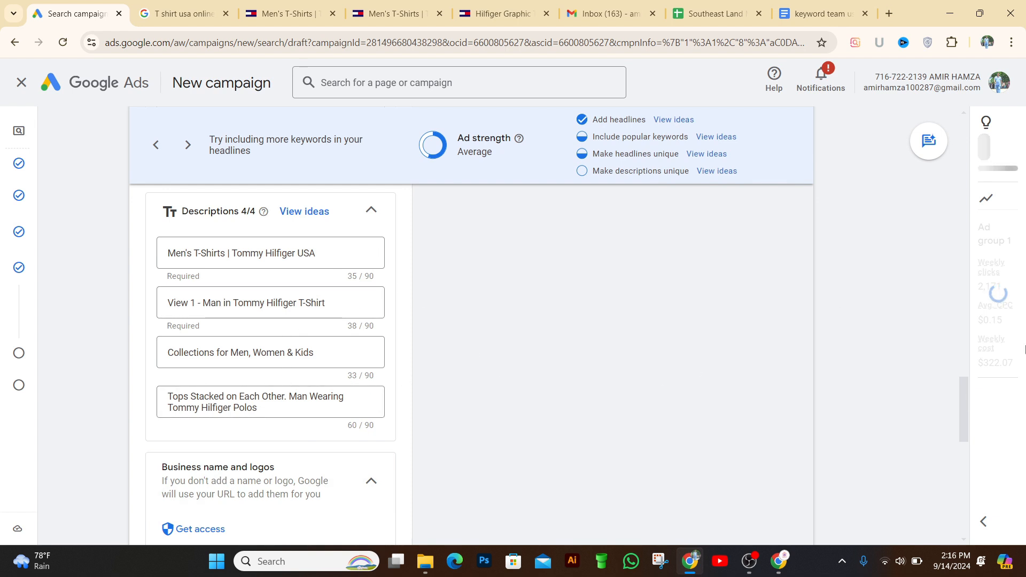
pyautogui.scroll(5, 964, 369)
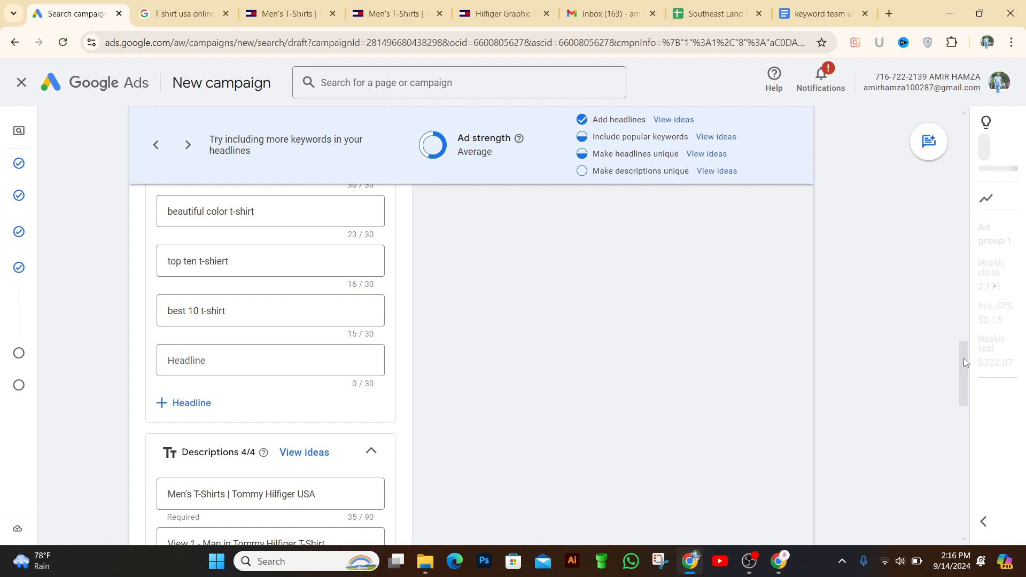
pyautogui.scroll(-5, 964, 358)
pyautogui.scroll(-2, 968, 395)
pyautogui.scroll(5, 956, 371)
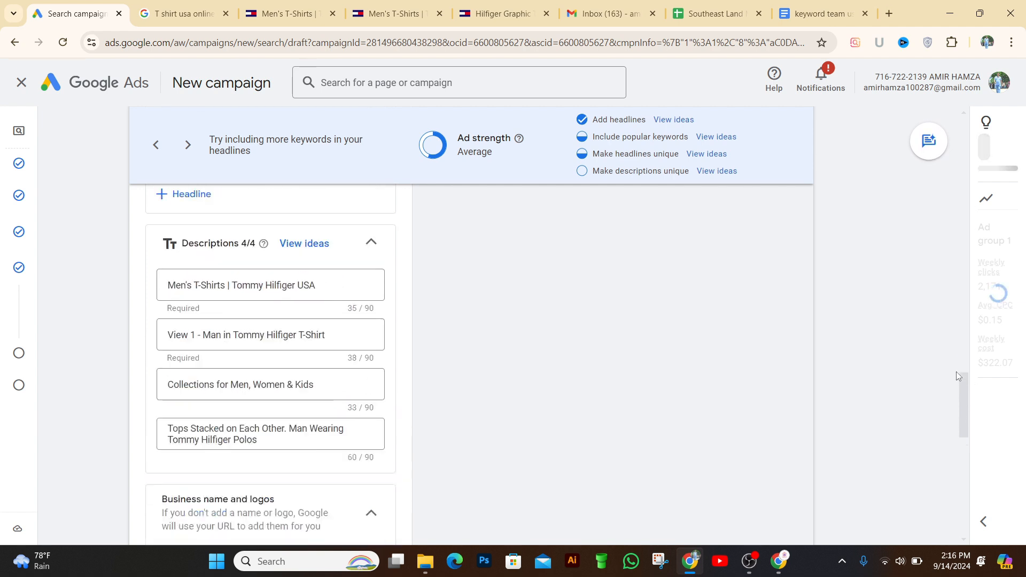
# - Examine the ad form from the headlines and descriptions down to the sitelinks and callouts sections
pyautogui.scroll(3, 957, 362)
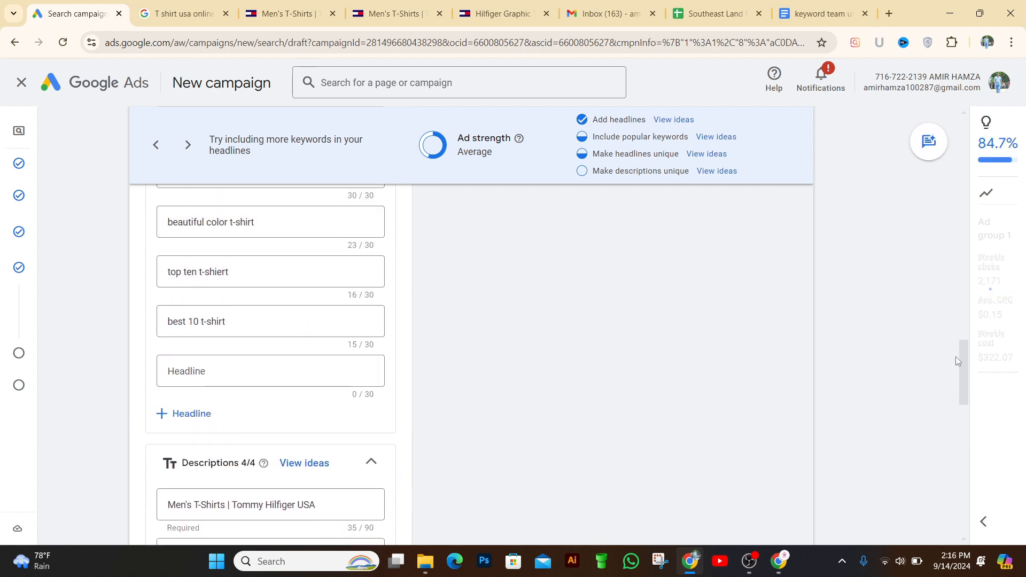
pyautogui.scroll(-3, 959, 377)
pyautogui.scroll(-3, 960, 383)
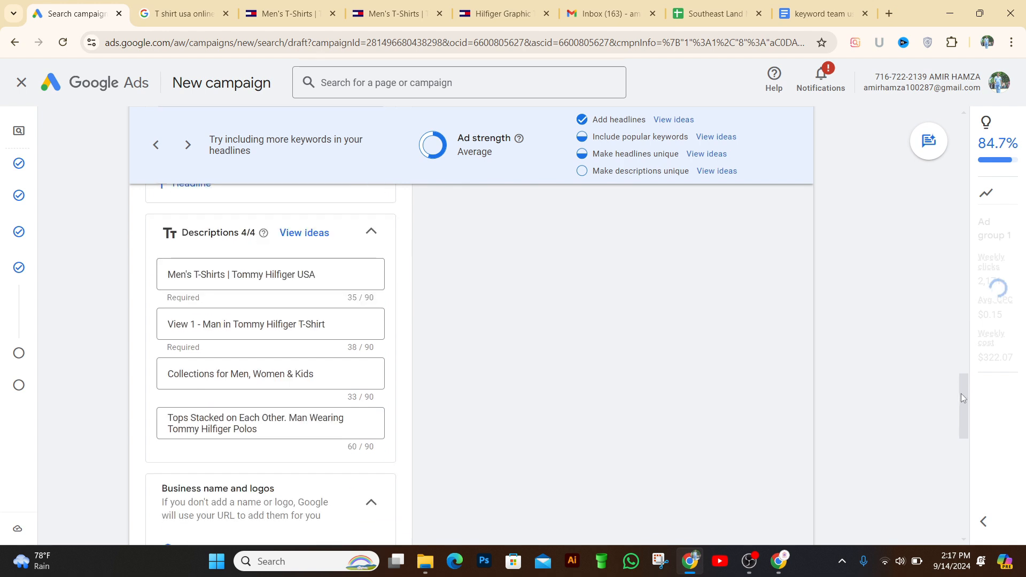
pyautogui.scroll(2, 962, 390)
pyautogui.scroll(-3, 964, 399)
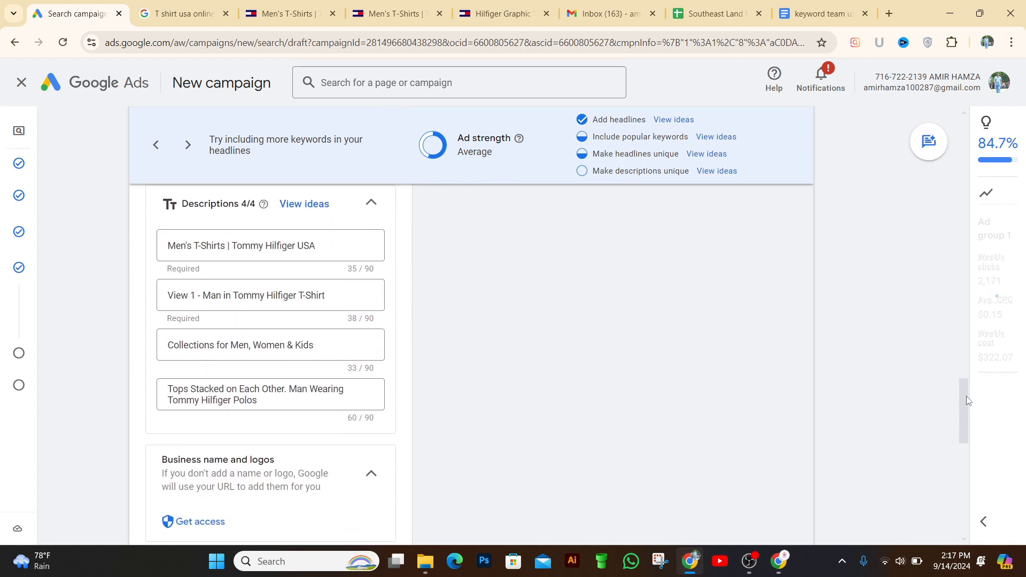
pyautogui.scroll(-1, 968, 407)
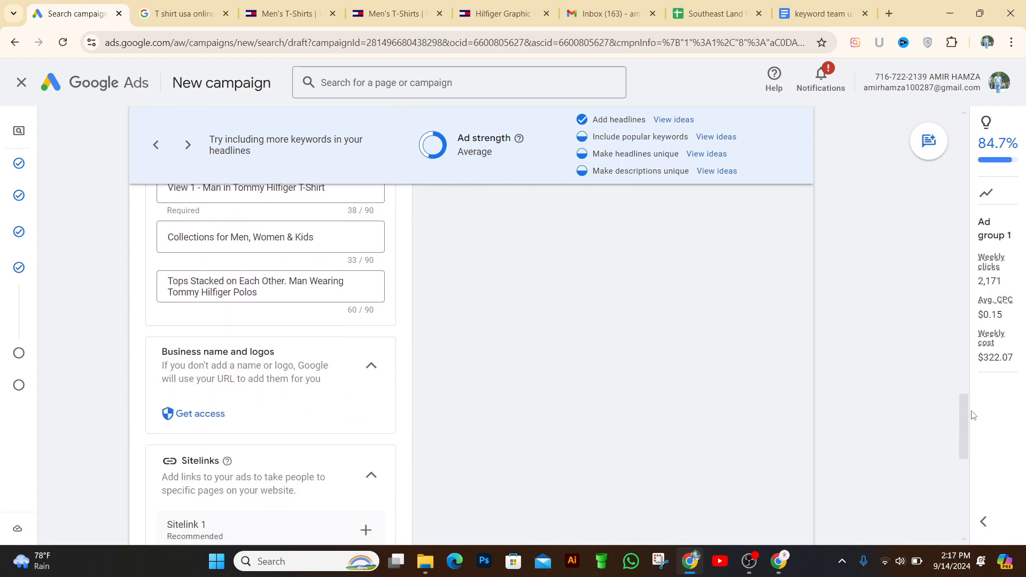
pyautogui.scroll(-2, 969, 427)
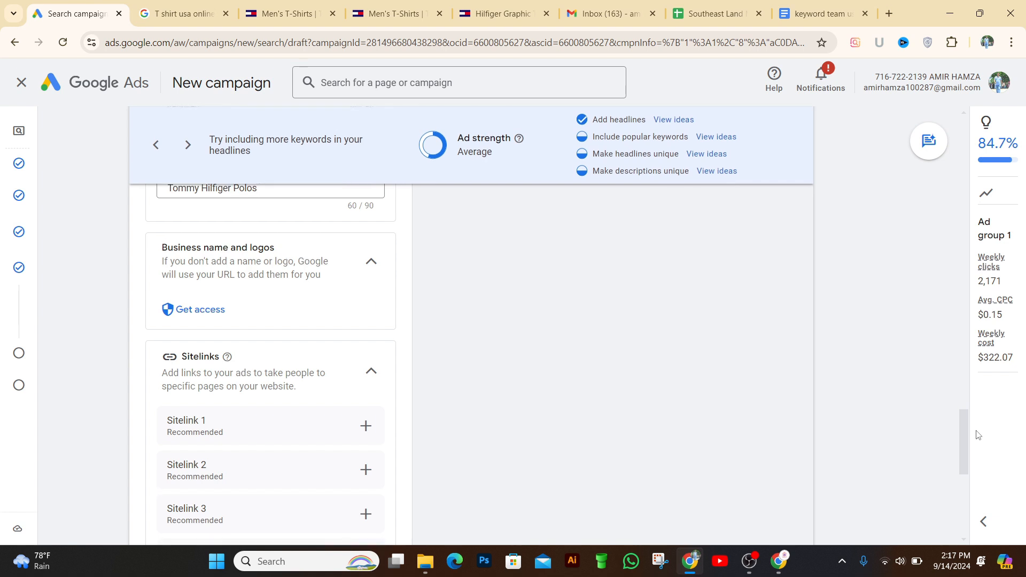
pyautogui.scroll(-4, 978, 444)
pyautogui.scroll(-4, 986, 463)
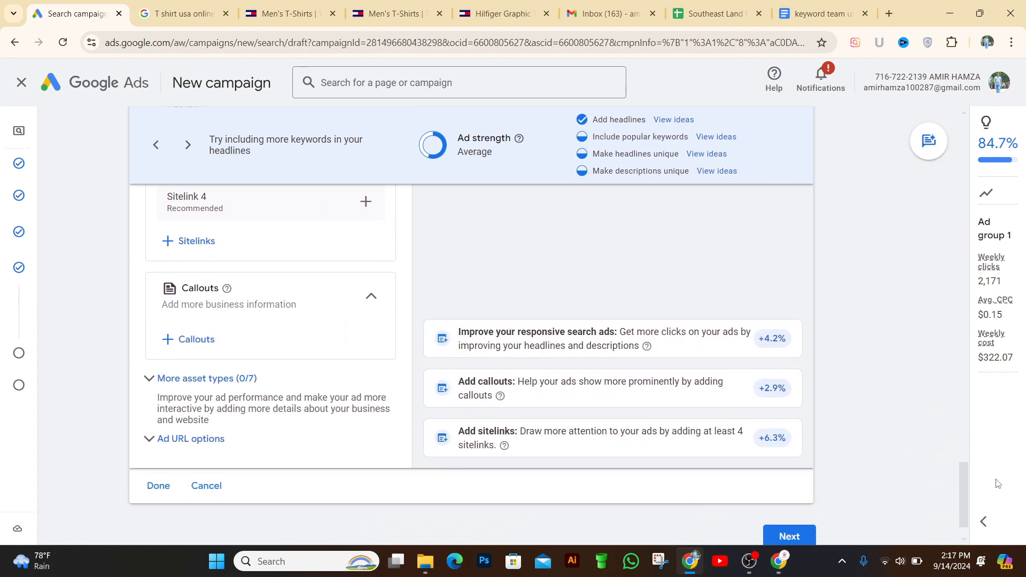
pyautogui.scroll(6, 997, 483)
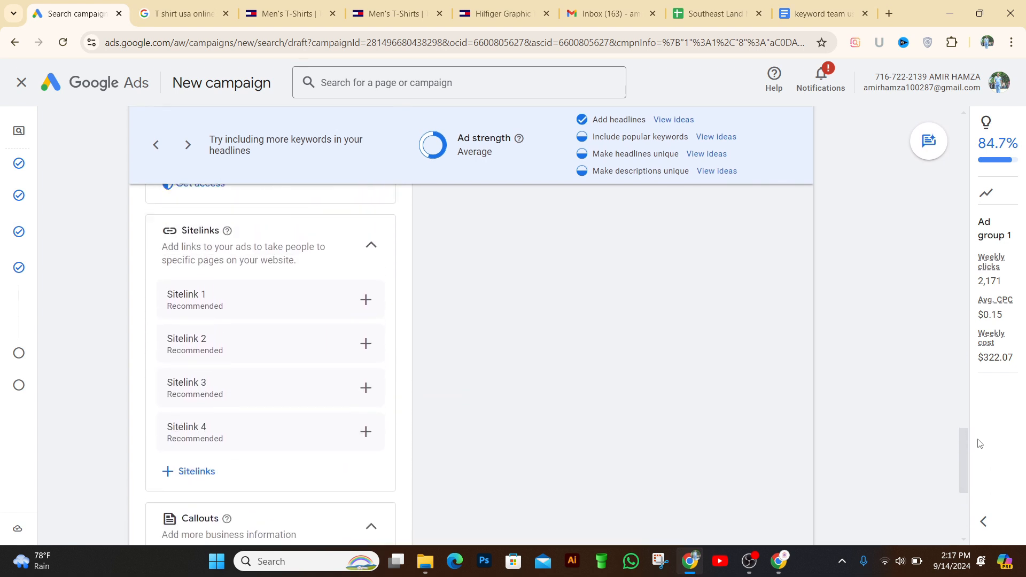
pyautogui.scroll(6, 975, 422)
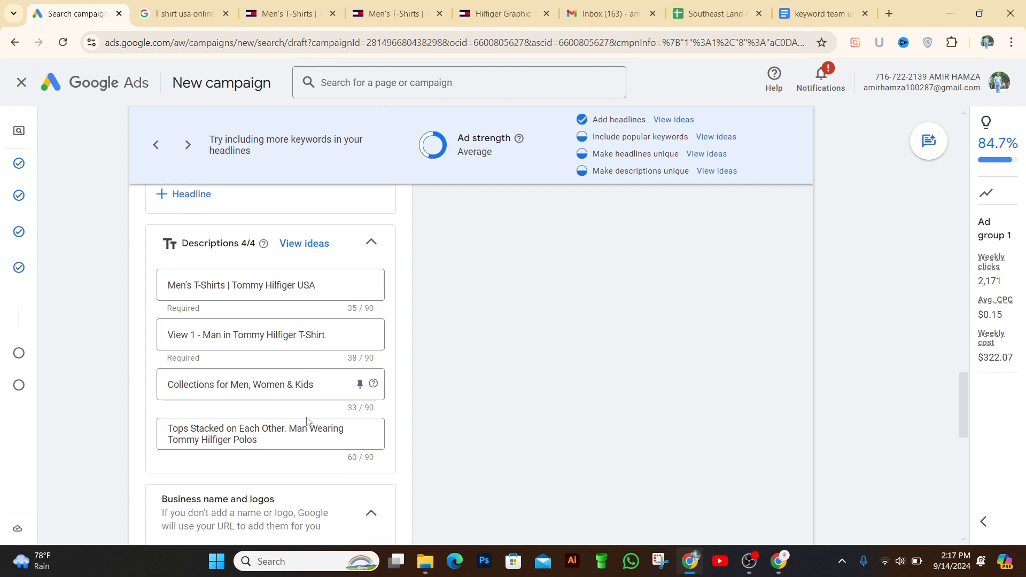
pyautogui.scroll(-1, 270, 466)
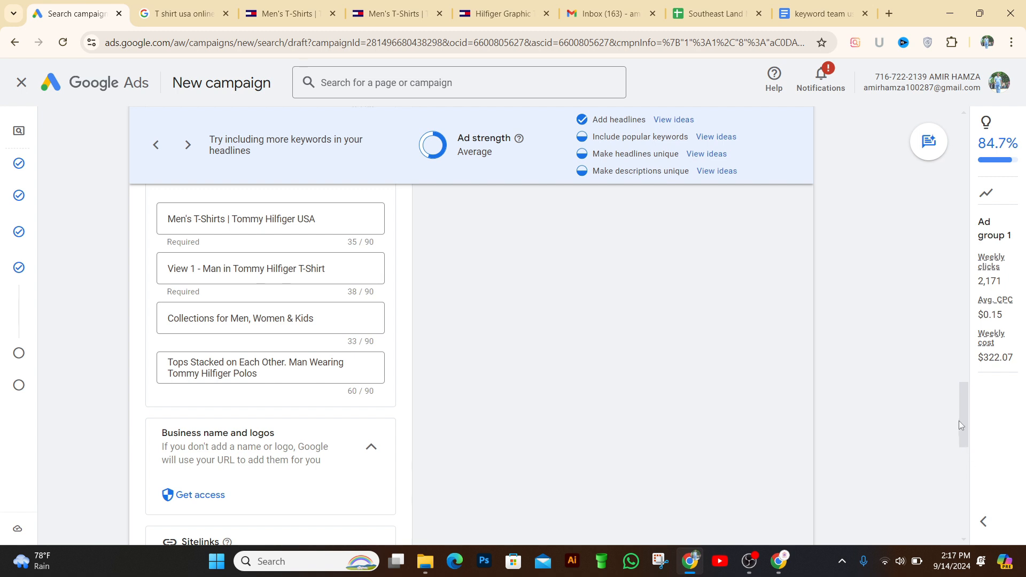
pyautogui.moveTo(964, 418); pyautogui.dragTo(968, 386)
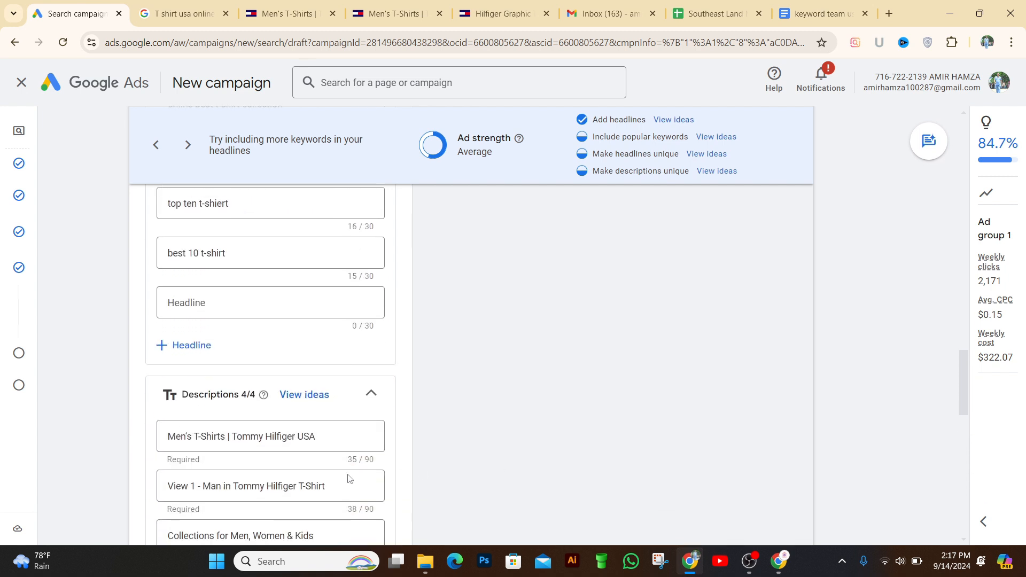
pyautogui.click(370, 395)
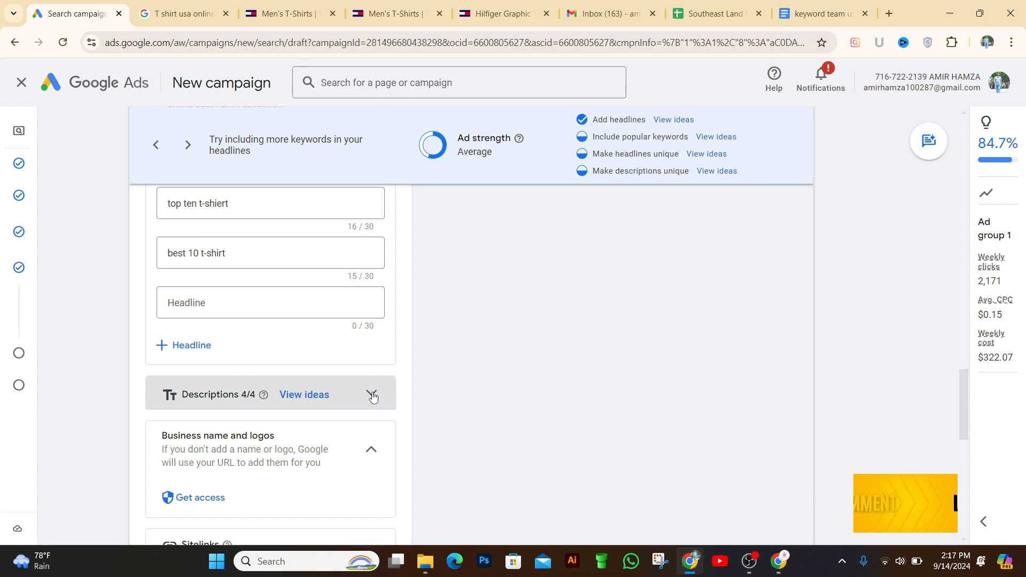
pyautogui.click(373, 395)
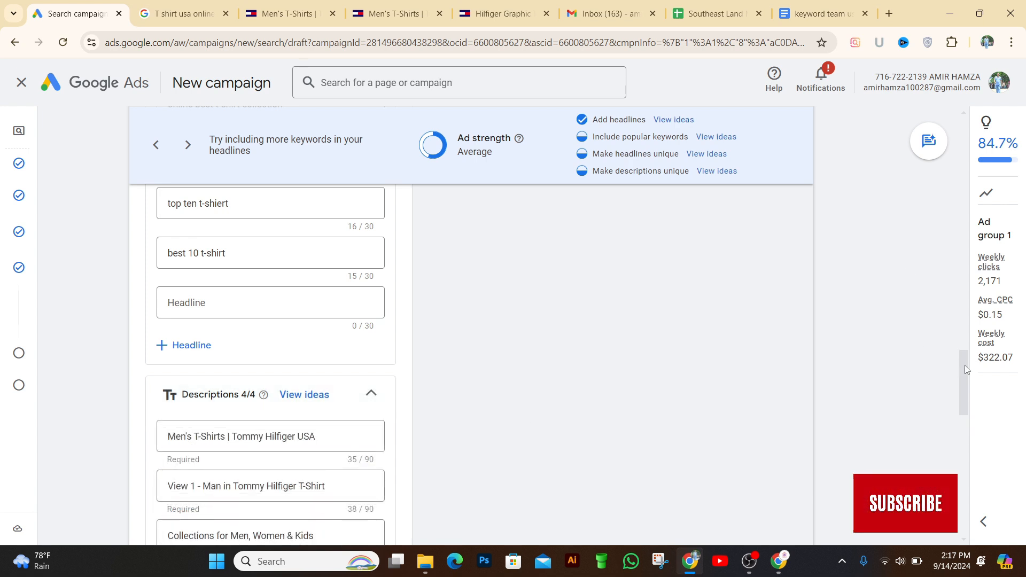
pyautogui.moveTo(964, 365)
pyautogui.mouseDown()
pyautogui.moveTo(973, 425)
pyautogui.moveTo(1009, 492)
pyautogui.moveTo(982, 361)
pyautogui.mouseUp()
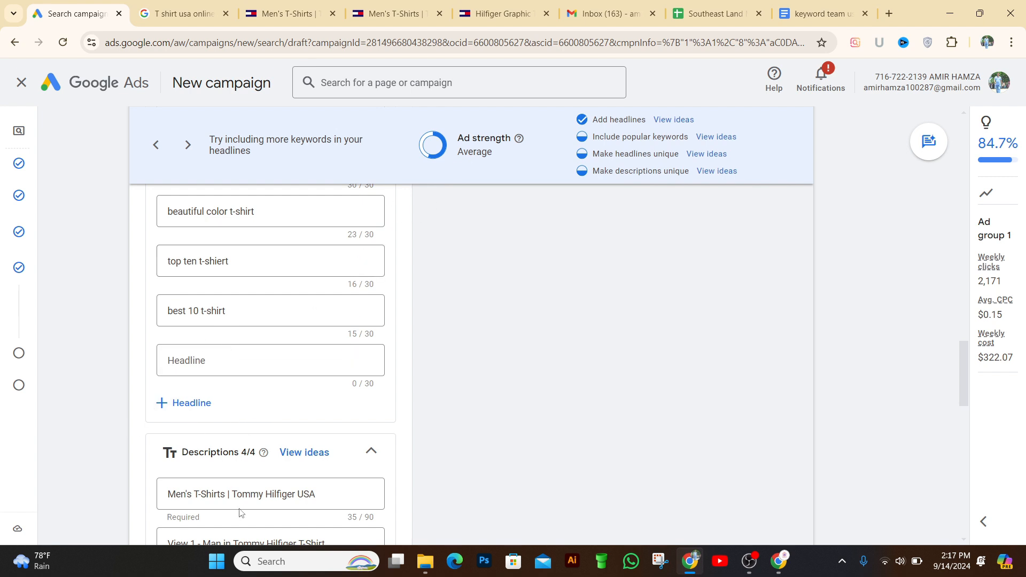
pyautogui.moveTo(970, 373); pyautogui.dragTo(969, 398)
pyautogui.moveTo(956, 335); pyautogui.dragTo(966, 272)
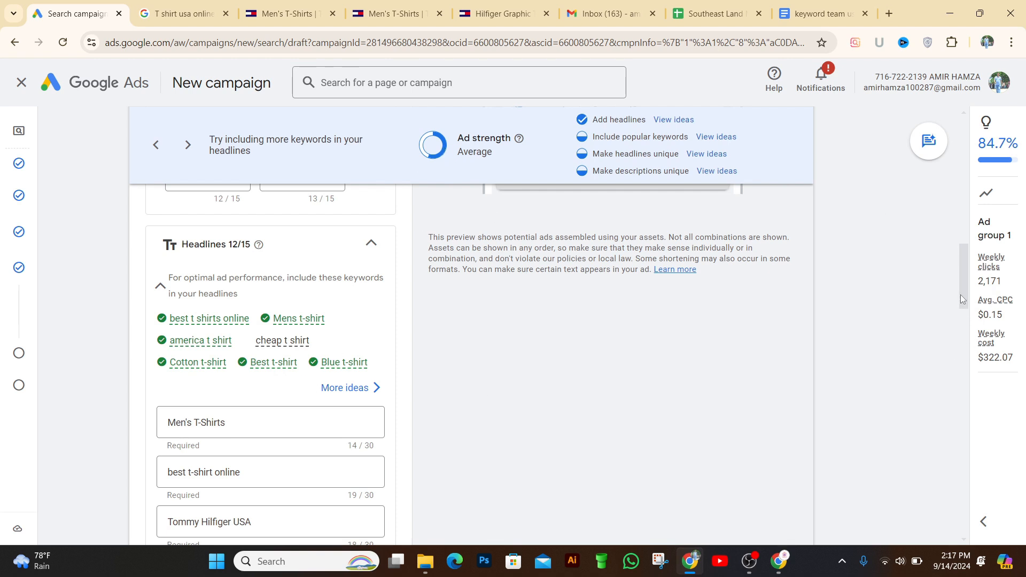
# - Add the suggested texts "Up To 70% Off Sale Styles" and "Welcome to Tommy Hilfiger USA" as the next two ad headlines
pyautogui.scroll(-5, 958, 327)
pyautogui.moveTo(965, 334); pyautogui.dragTo(968, 396)
pyautogui.click(238, 330)
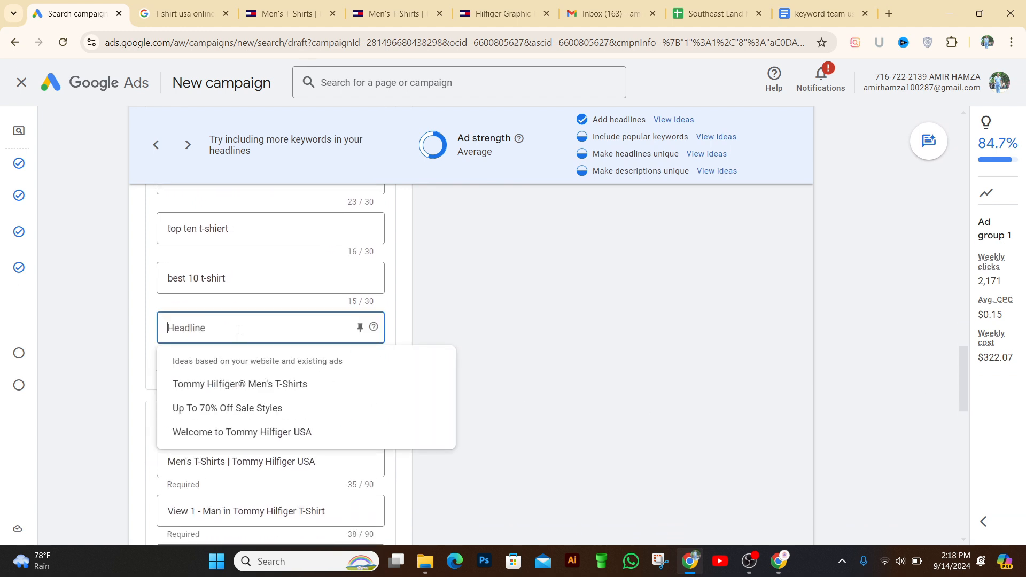
pyautogui.click(245, 410)
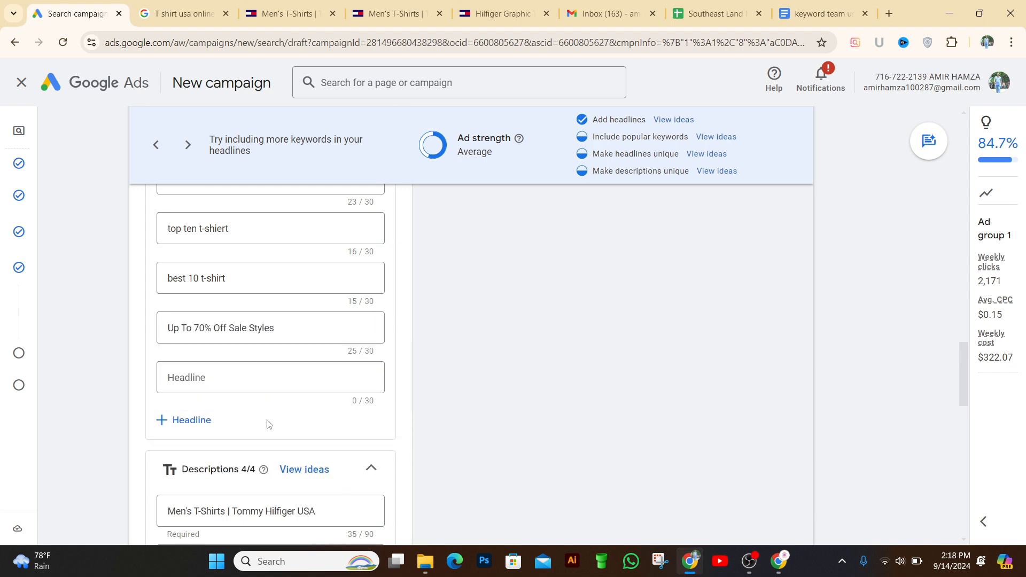
pyautogui.click(216, 377)
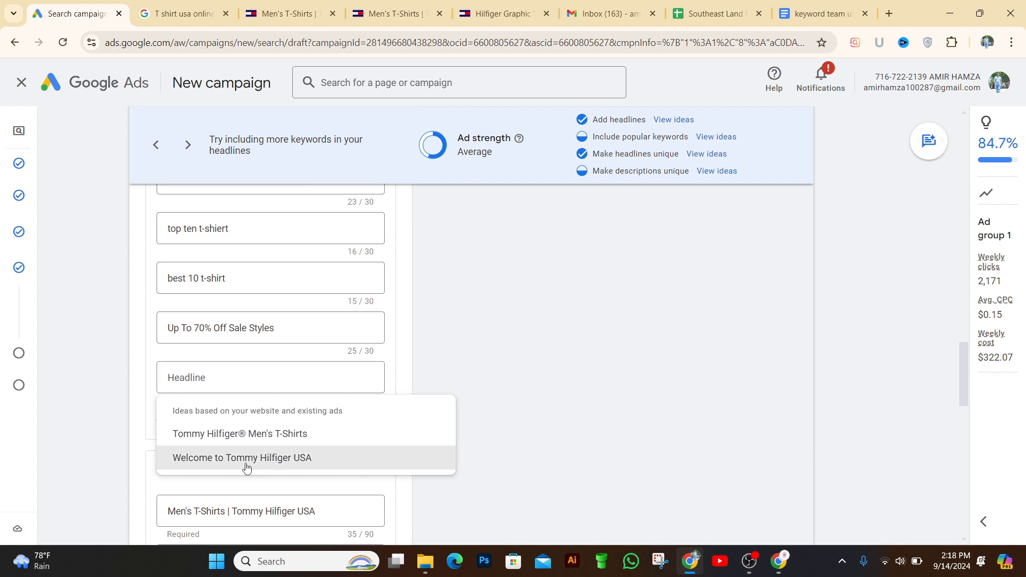
pyautogui.click(245, 461)
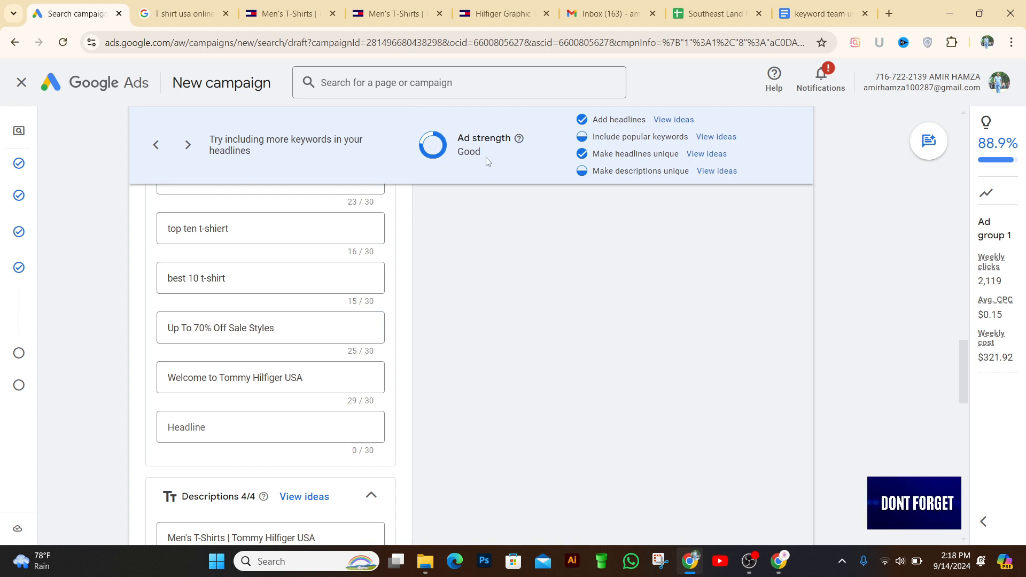
# - Fill the last empty headline with the suggested text "Tommy Hilfiger® Men's T-Shirts"
pyautogui.moveTo(969, 392)
pyautogui.mouseDown()
pyautogui.moveTo(958, 283)
pyautogui.moveTo(976, 391)
pyautogui.mouseUp()
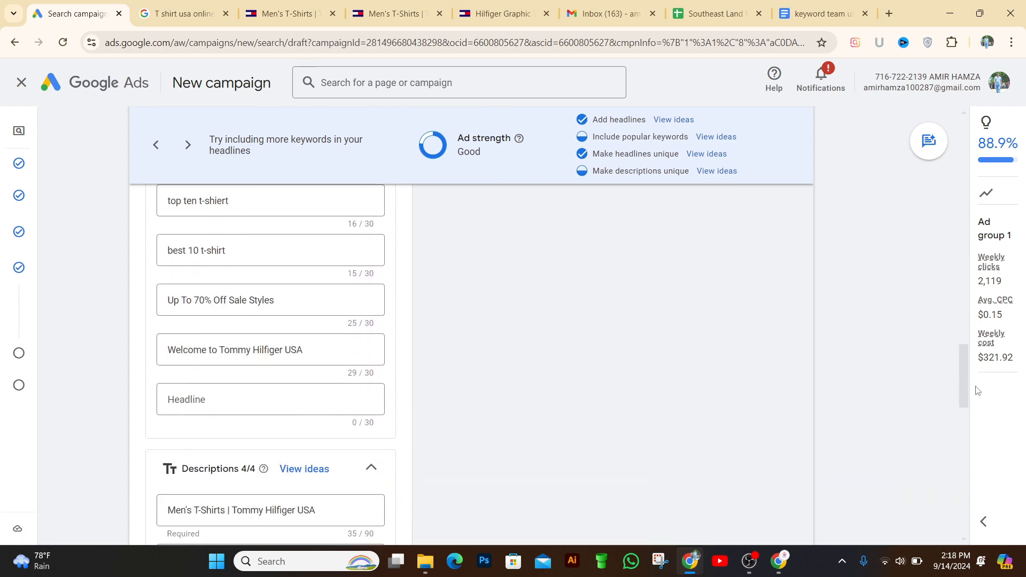
pyautogui.click(284, 412)
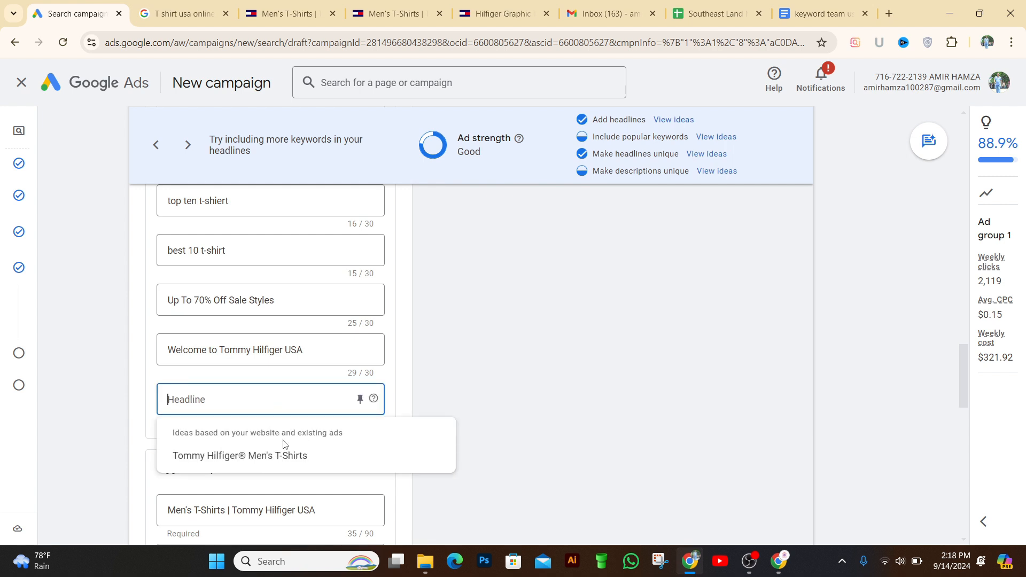
pyautogui.click(287, 457)
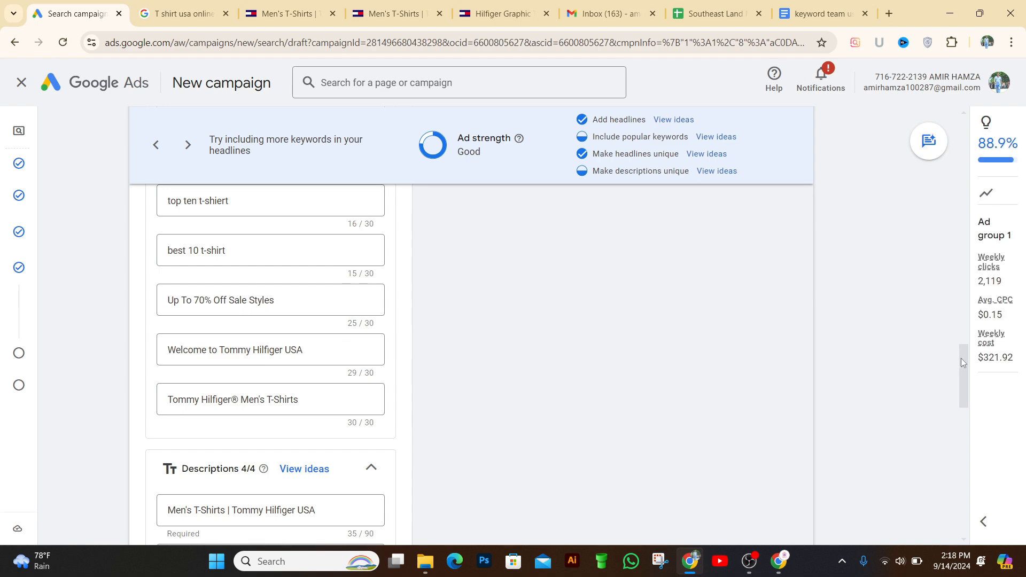
# - Review the ad strength, the ad preview, the keyword suggestions and the full list of headlines
pyautogui.moveTo(962, 362); pyautogui.dragTo(965, 217)
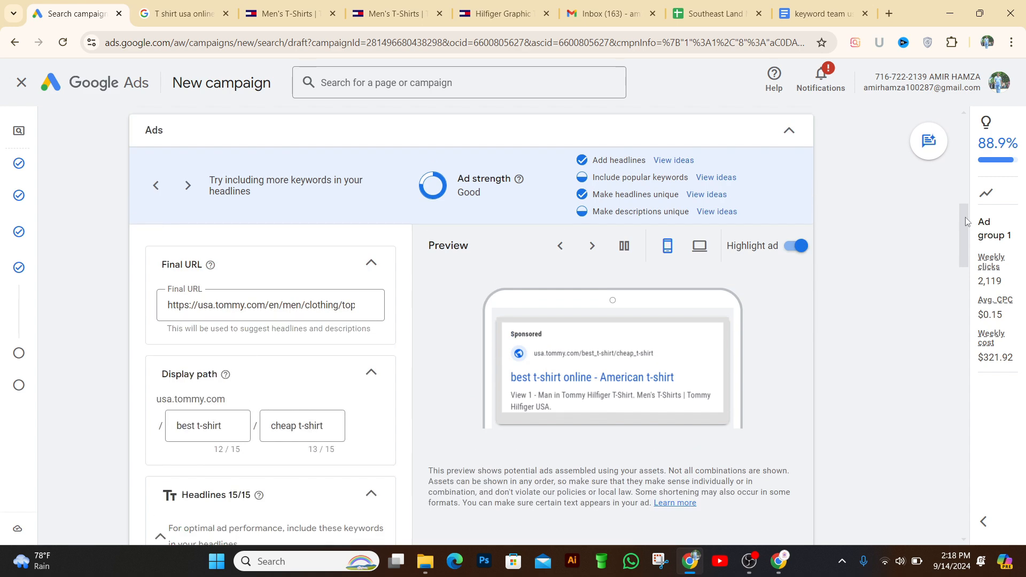
pyautogui.moveTo(965, 217); pyautogui.dragTo(1025, 361)
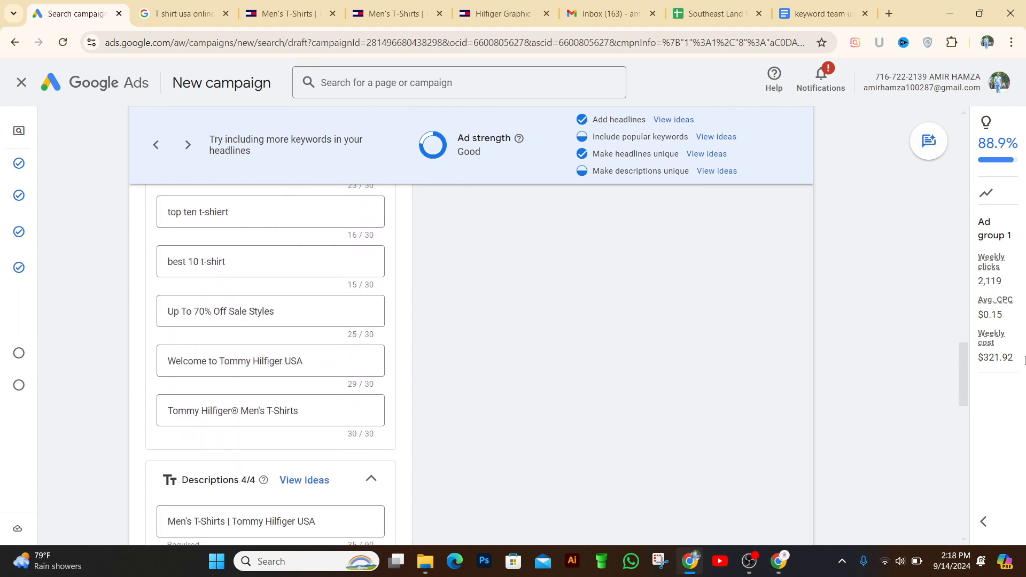
pyautogui.click(323, 413)
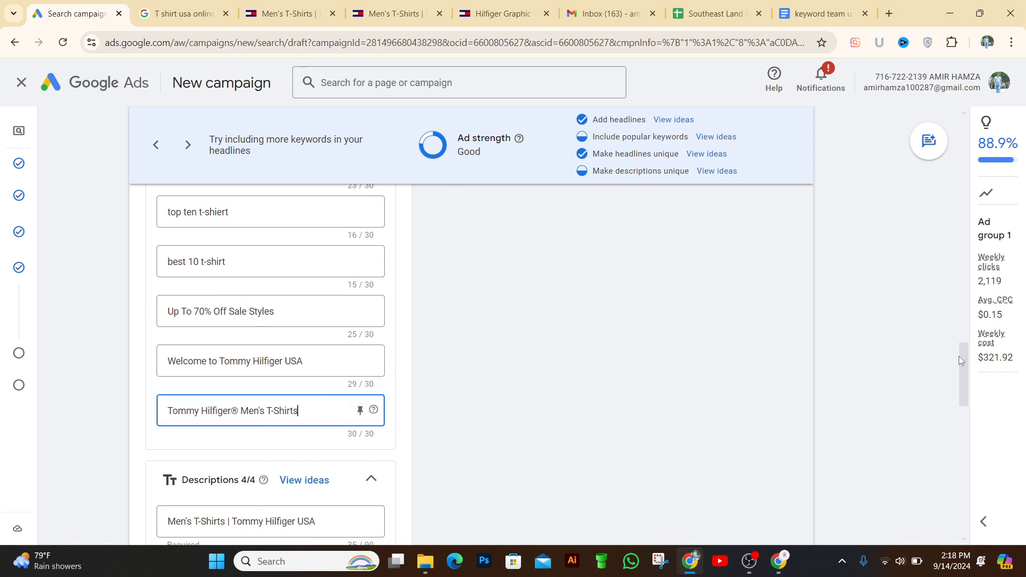
pyautogui.moveTo(965, 378); pyautogui.dragTo(985, 221)
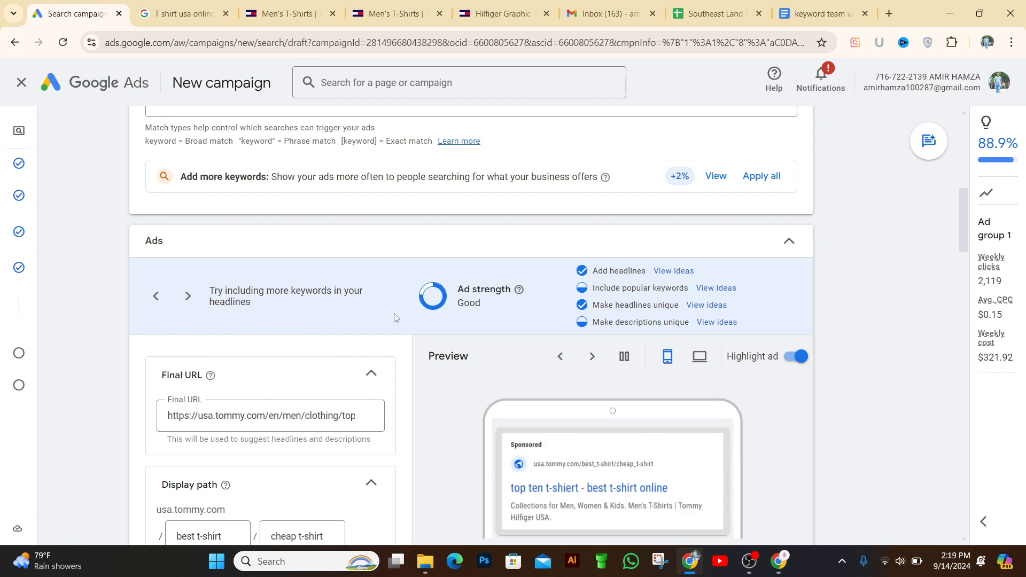
pyautogui.scroll(-8, 981, 283)
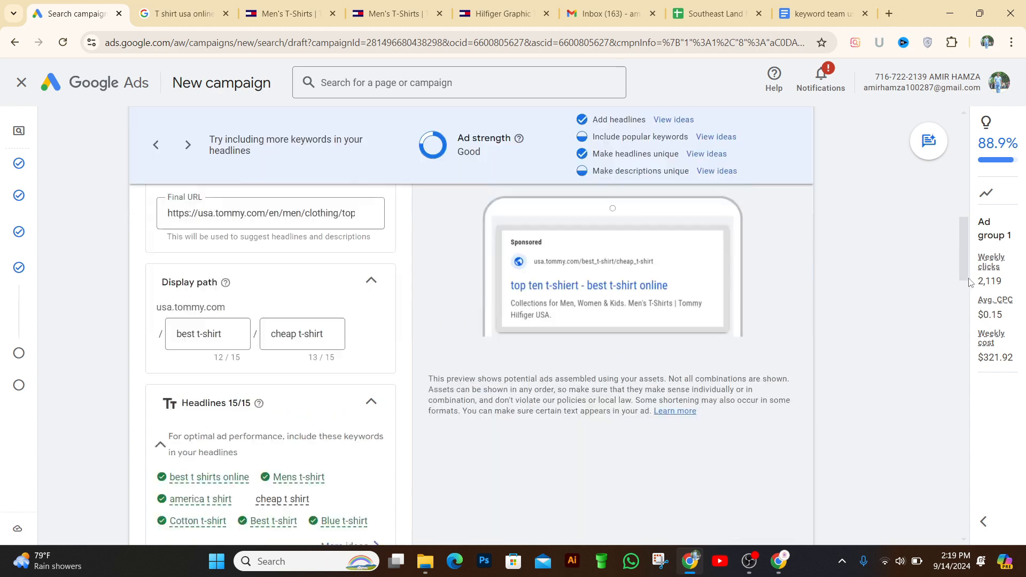
pyautogui.scroll(-9, 982, 310)
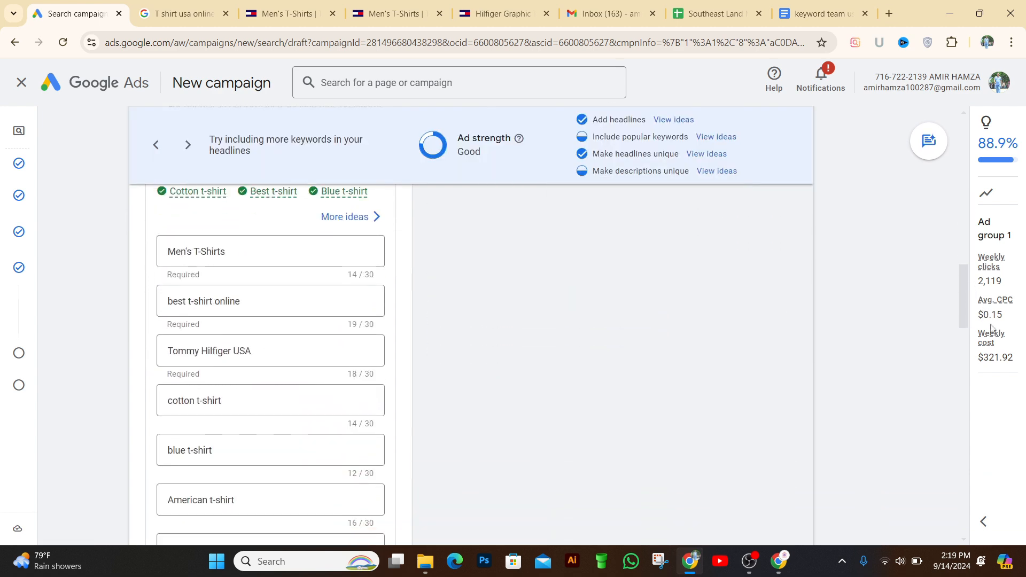
pyautogui.scroll(-1, 1021, 380)
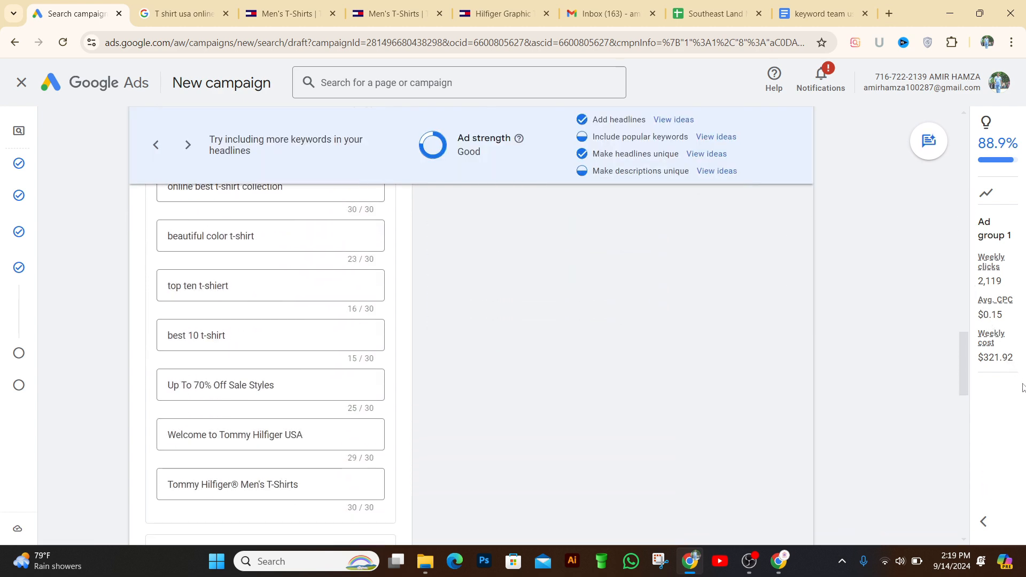
pyautogui.scroll(-1, 1022, 388)
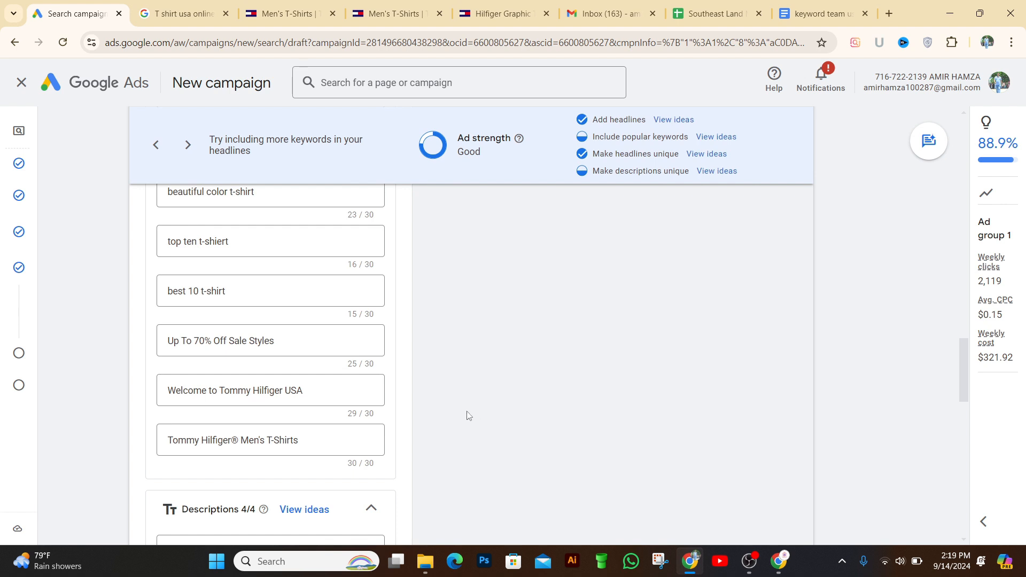
# - Replace the text of the second-to-last headline with "best blue t-shirt"
pyautogui.click(323, 389)
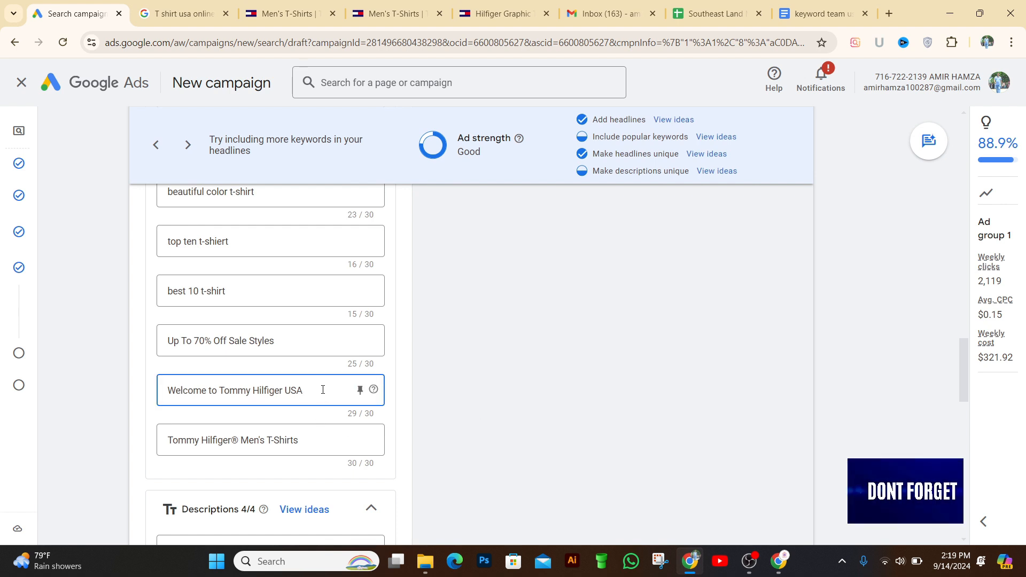
pyautogui.press('BackSpace')
pyautogui.press('BackSpace')
pyautogui.press('BackSpace')
pyautogui.press('BackSpace')
pyautogui.press('BackSpace')
pyautogui.press('BackSpace')
pyautogui.press('BackSpace')
pyautogui.press('BackSpace')
pyautogui.press('BackSpace')
pyautogui.press('BackSpace')
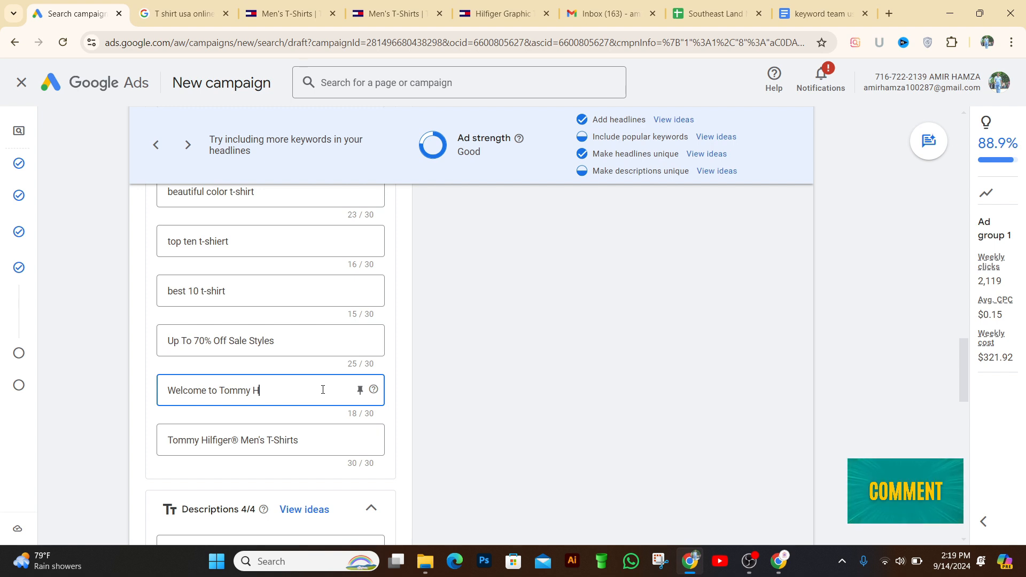
pyautogui.press('BackSpace')
pyautogui.press('BackSpace')
pyautogui.press('BackSpace')
pyautogui.press('BackSpace')
pyautogui.press('BackSpace')
pyautogui.press('BackSpace')
pyautogui.press('BackSpace')
pyautogui.press('BackSpace')
pyautogui.press('BackSpace')
pyautogui.press('BackSpace')
pyautogui.press('BackSpace')
pyautogui.press('BackSpace')
pyautogui.press('BackSpace')
pyautogui.press('BackSpace')
pyautogui.press('BackSpace')
pyautogui.press('BackSpace')
pyautogui.press('BackSpace')
pyautogui.press('BackSpace')
pyautogui.press('BackSpace')
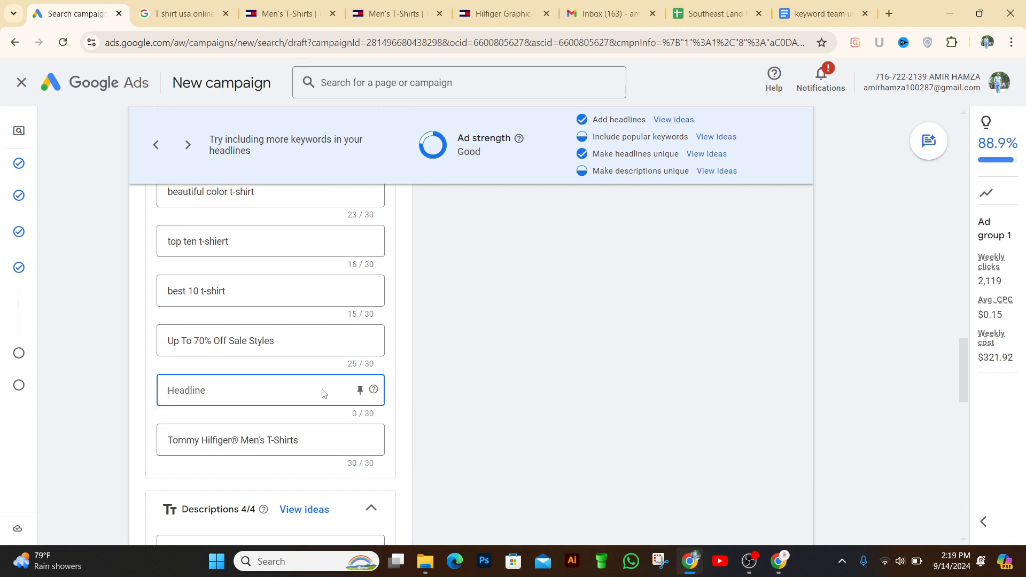
pyautogui.write('bestn')
pyautogui.press('BackSpace')
pyautogui.write('b')
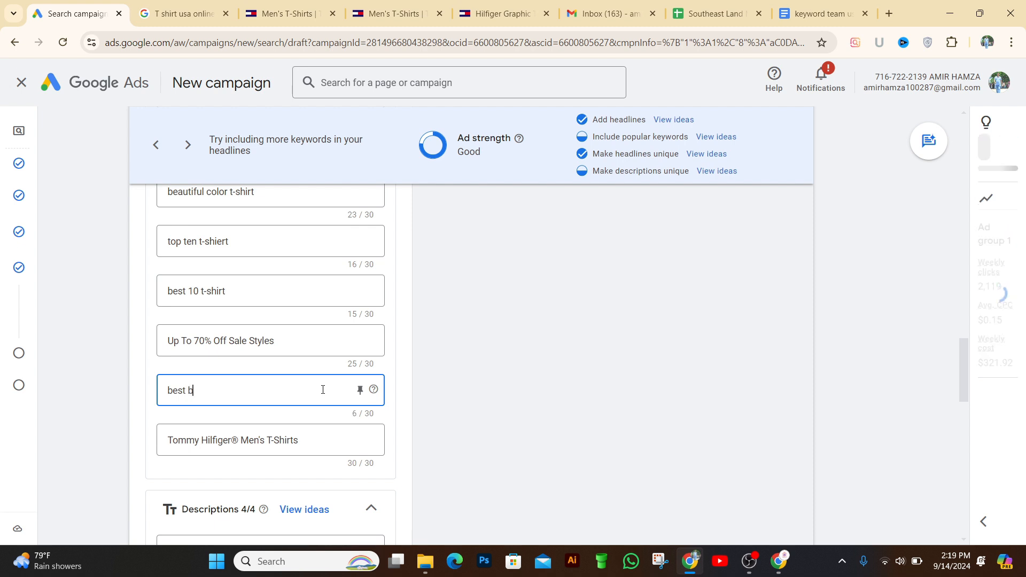
pyautogui.write('lue ')
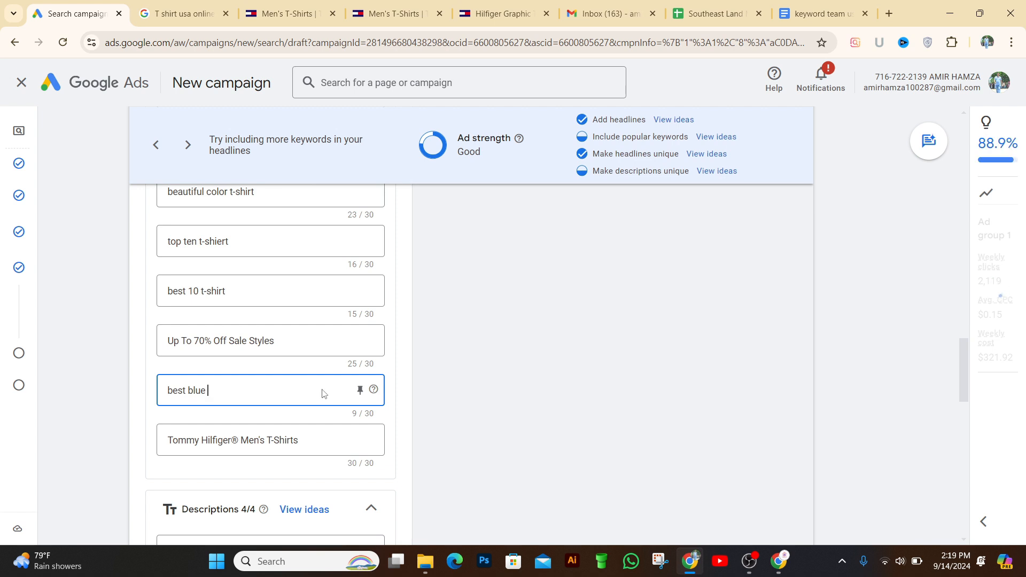
pyautogui.write('t-shirt')
pyautogui.click(314, 439)
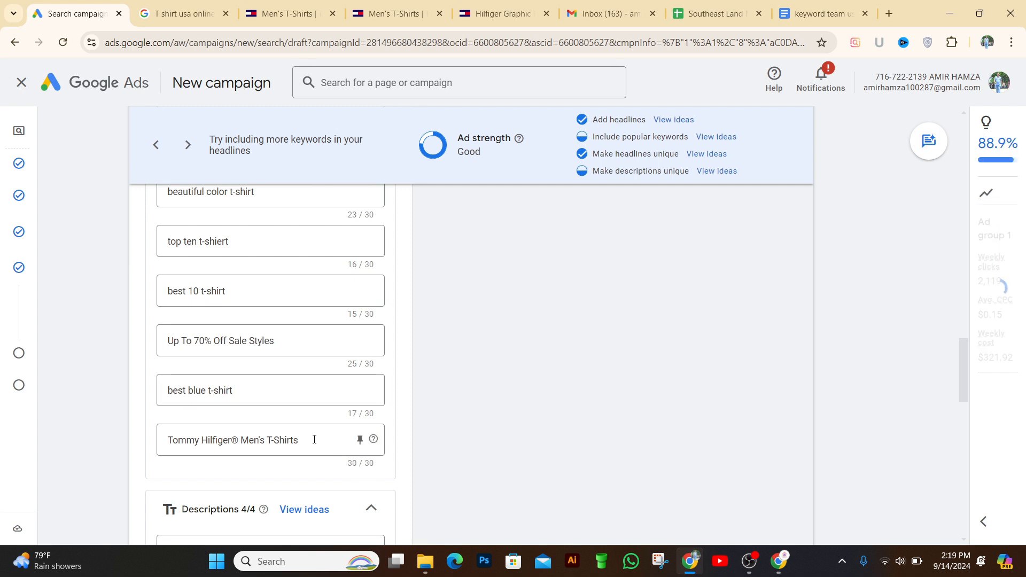
# - Shorten the last ad headline to "Men's T-Shirts" by removing the brand name in front
pyautogui.click(244, 450)
pyautogui.press('BackSpace')
pyautogui.press('BackSpace')
pyautogui.press('BackSpace')
pyautogui.press('BackSpace')
pyautogui.press('BackSpace')
pyautogui.press('BackSpace')
pyautogui.press('BackSpace')
pyautogui.press('BackSpace')
pyautogui.press('BackSpace')
pyautogui.press('BackSpace')
pyautogui.press('BackSpace')
pyautogui.press('BackSpace')
pyautogui.press('BackSpace')
pyautogui.press('BackSpace')
pyautogui.press('BackSpace')
pyautogui.press('BackSpace')
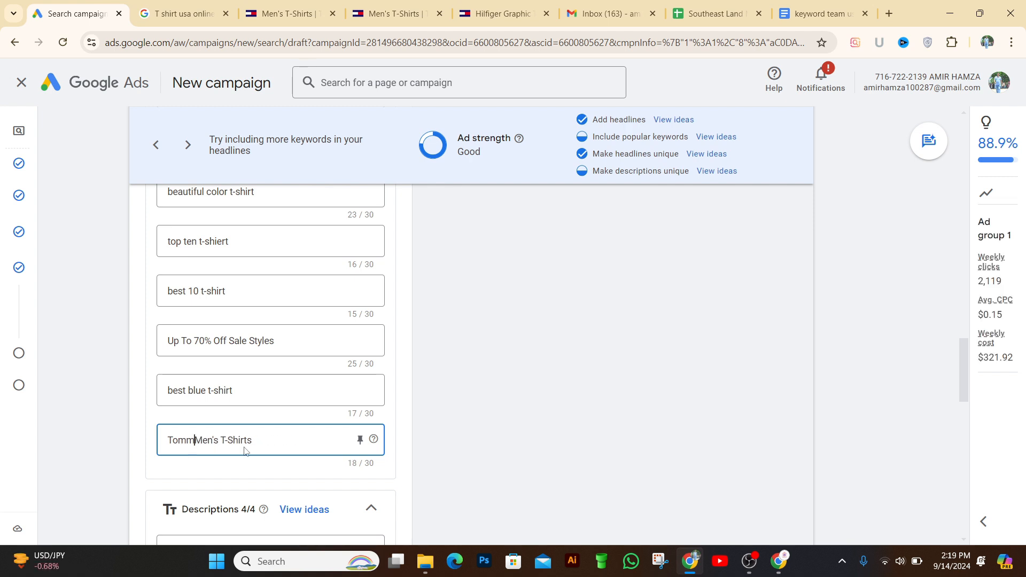
pyautogui.click(437, 451)
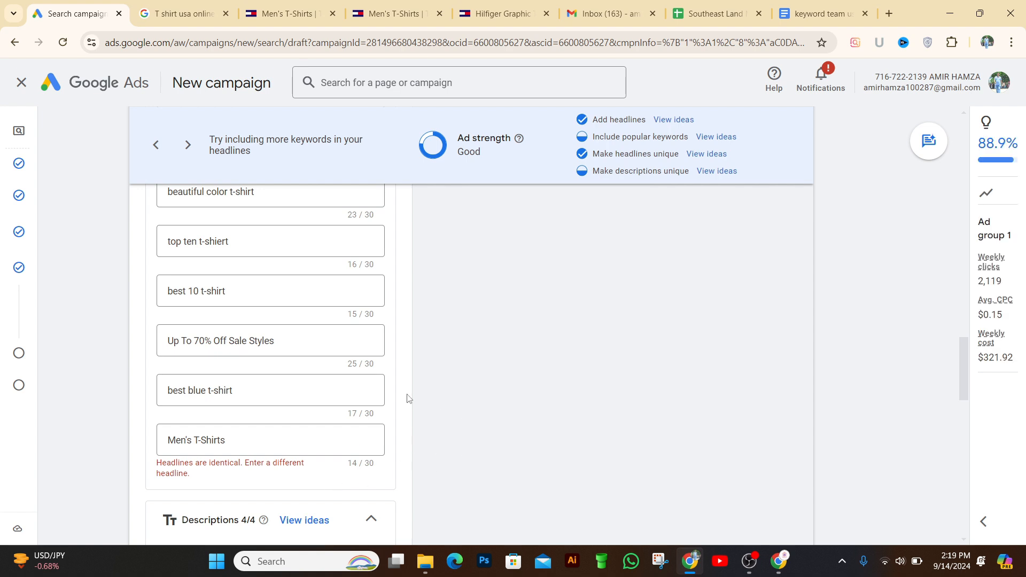
# - Check the headline ideas for popular keywords not yet used in the ad's headlines, leaving the selection unsaved
pyautogui.moveTo(964, 349); pyautogui.dragTo(957, 279)
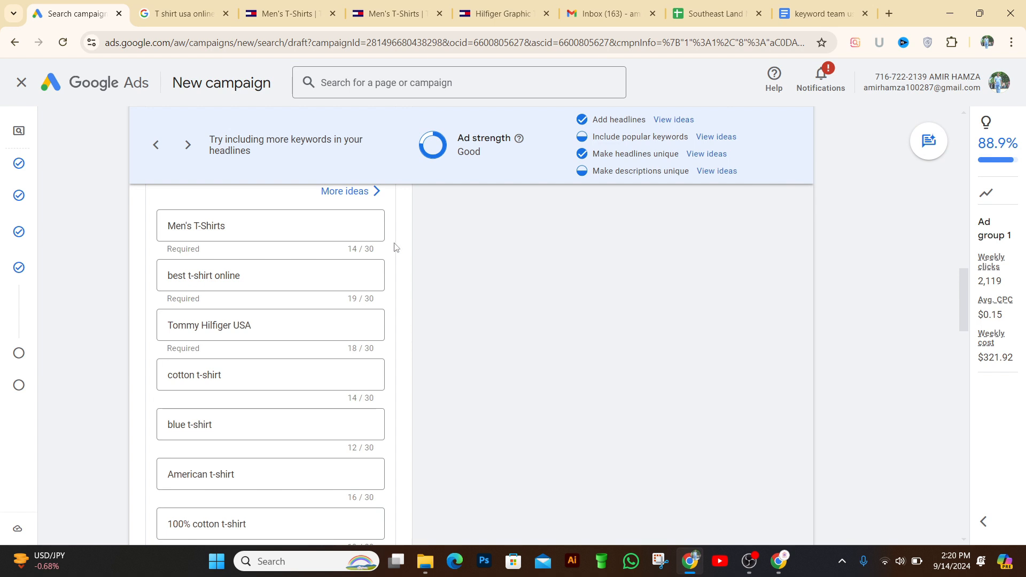
pyautogui.click(350, 192)
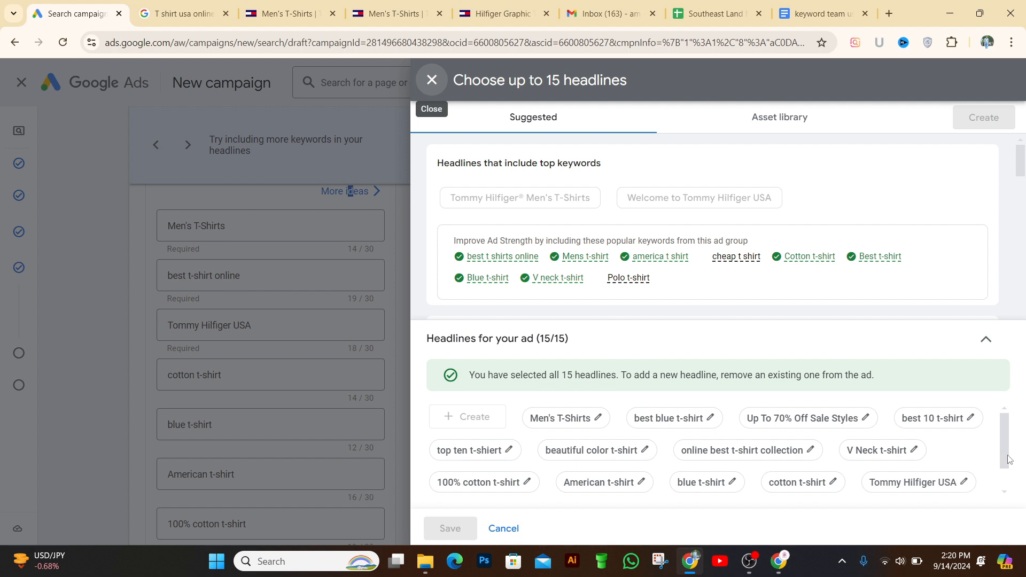
pyautogui.moveTo(1009, 459); pyautogui.dragTo(1012, 492)
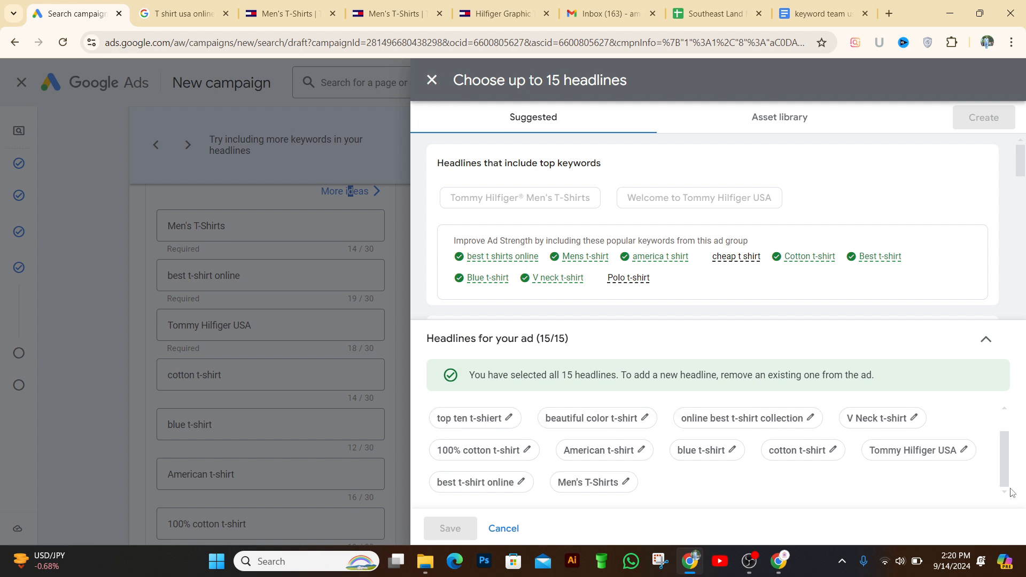
pyautogui.click(737, 263)
pyautogui.click(275, 404)
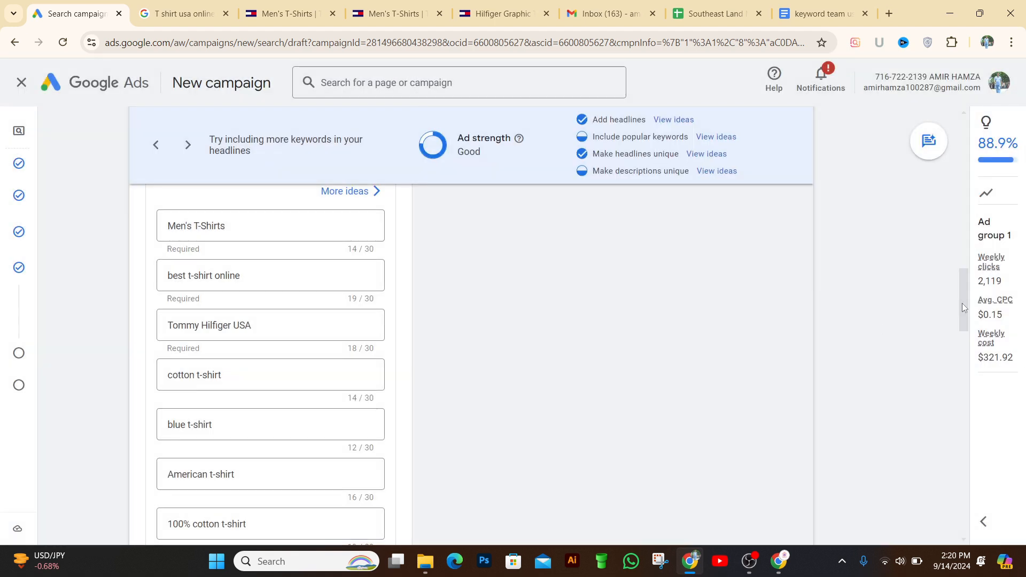
# - Replace the text of the last ad headline with "polo t-shirt"
pyautogui.moveTo(963, 307); pyautogui.dragTo(977, 377)
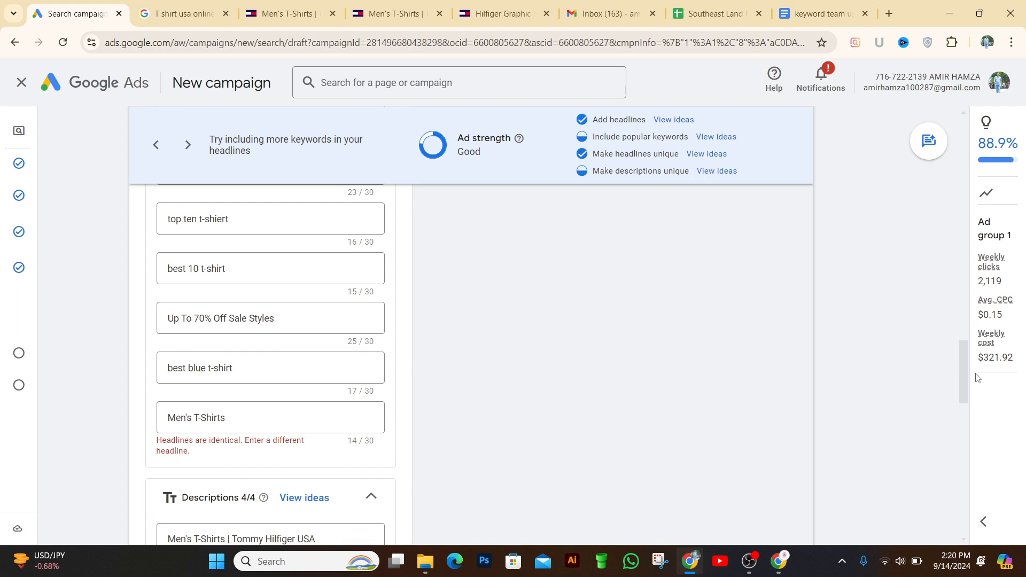
pyautogui.click(264, 418)
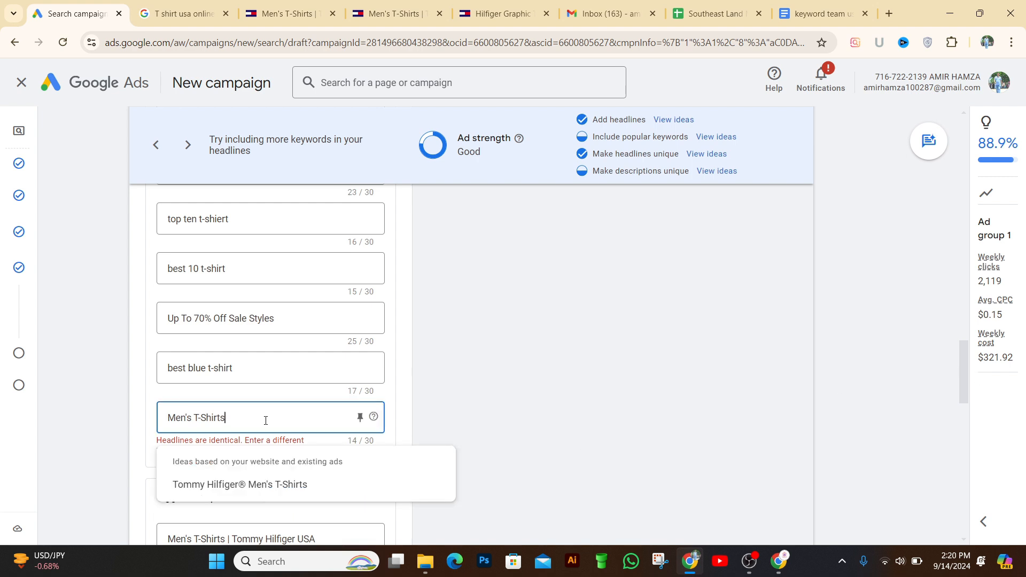
pyautogui.press('BackSpace')
pyautogui.press('BackSpace')
pyautogui.press('BackSpace')
pyautogui.press('BackSpace')
pyautogui.press('BackSpace')
pyautogui.press('BackSpace')
pyautogui.press('BackSpace')
pyautogui.press('BackSpace')
pyautogui.press('BackSpace')
pyautogui.press('BackSpace')
pyautogui.press('BackSpace')
pyautogui.press('BackSpace')
pyautogui.press('BackSpace')
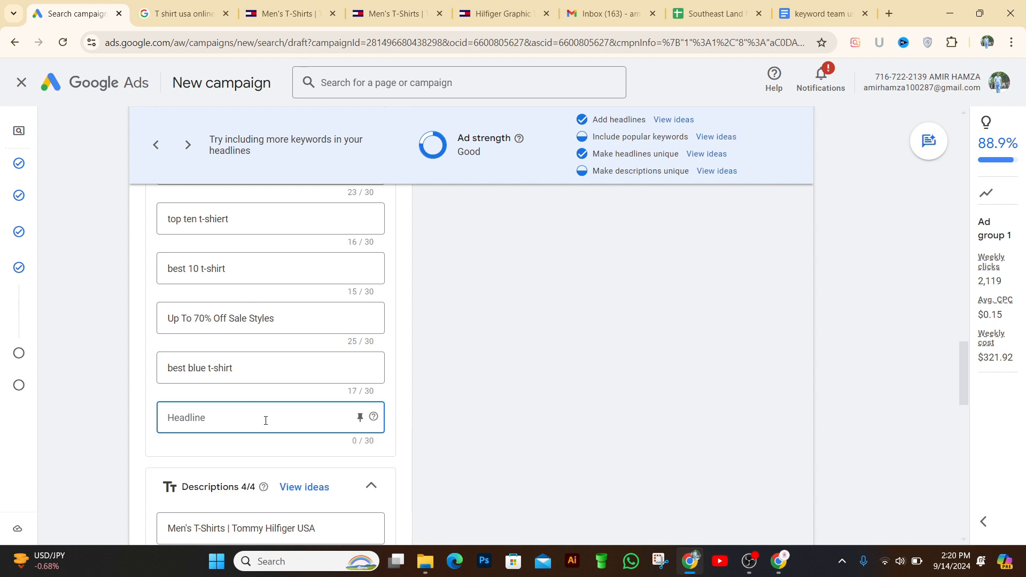
pyautogui.write('polo')
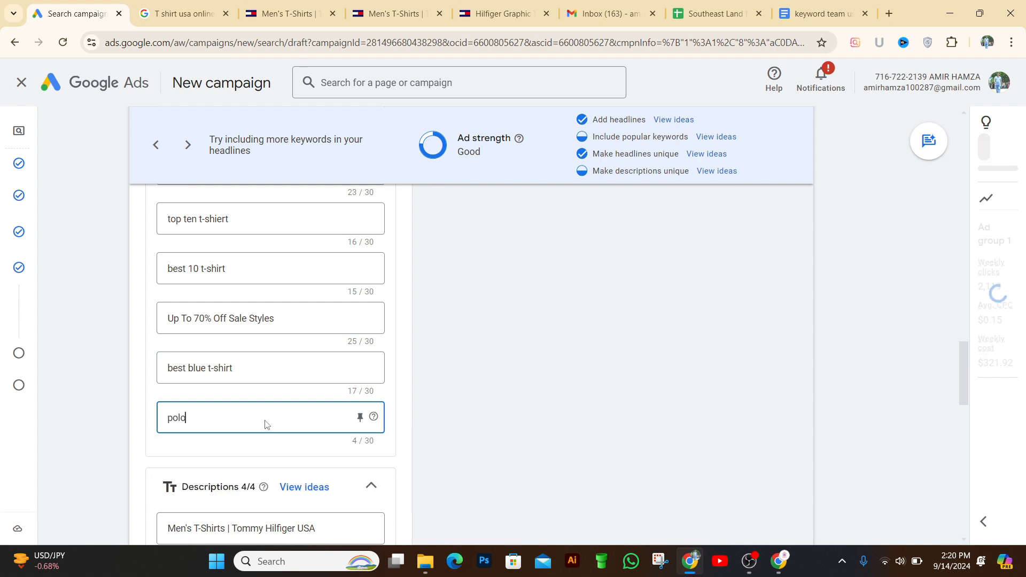
pyautogui.write(' t-shirt')
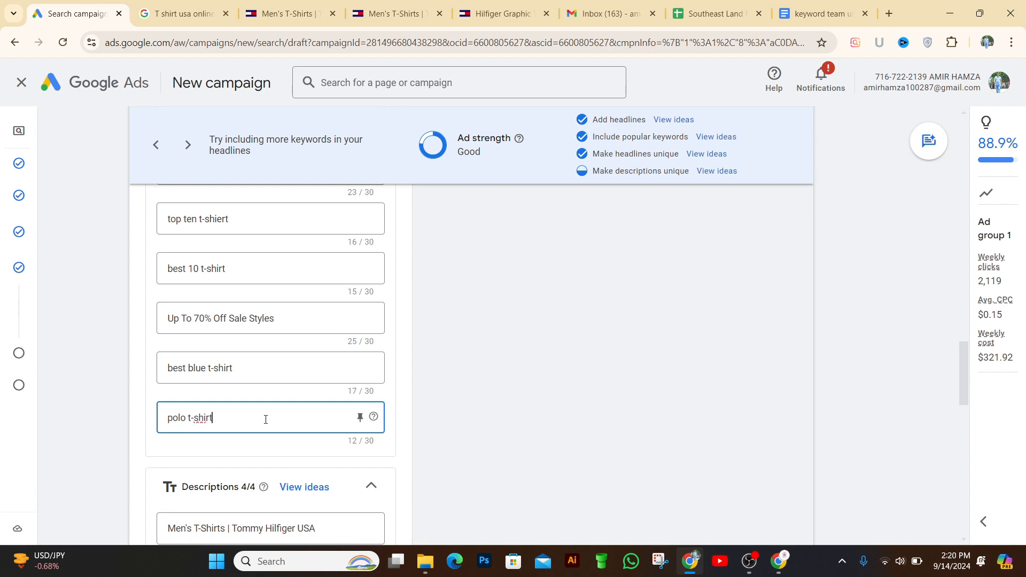
pyautogui.click(319, 369)
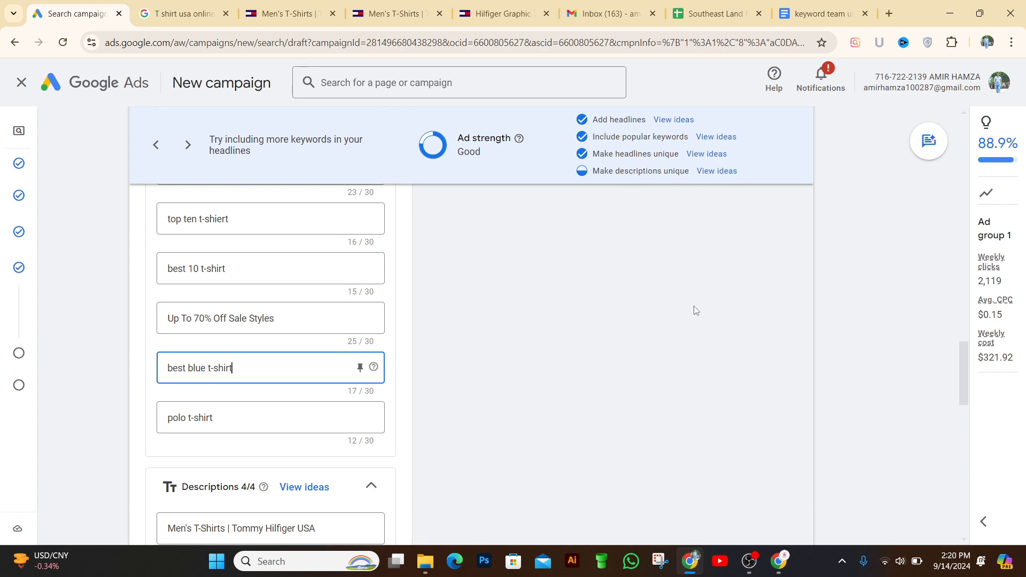
# - Replace the text of the second ad description with "100% best cotton t-shirt"
pyautogui.scroll(-4, 961, 367)
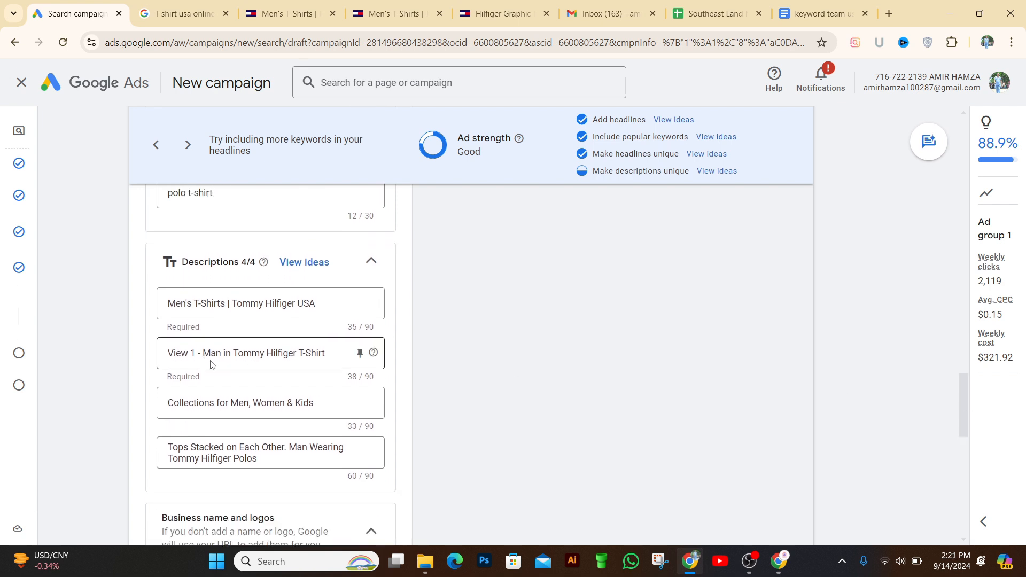
pyautogui.click(296, 365)
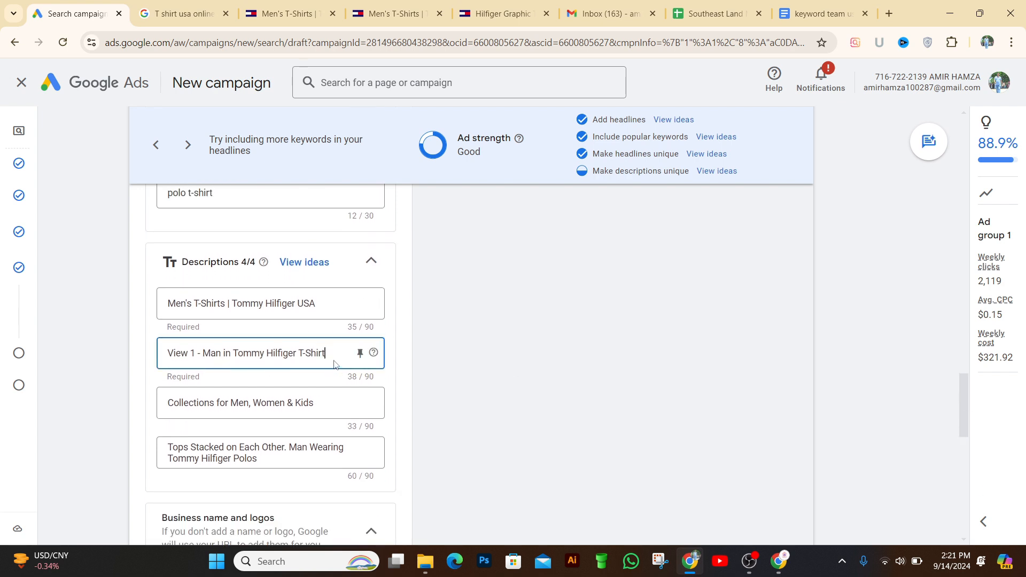
pyautogui.press('BackSpace')
pyautogui.press('BackSpace')
pyautogui.press('BackSpace')
pyautogui.press('BackSpace')
pyautogui.press('BackSpace')
pyautogui.press('BackSpace')
pyautogui.press('BackSpace')
pyautogui.press('BackSpace')
pyautogui.press('BackSpace')
pyautogui.press('BackSpace')
pyautogui.press('BackSpace')
pyautogui.press('BackSpace')
pyautogui.press('BackSpace')
pyautogui.press('BackSpace')
pyautogui.press('BackSpace')
pyautogui.press('BackSpace')
pyautogui.press('BackSpace')
pyautogui.hotkey('ctrl', 'a')
pyautogui.press('BackSpace')
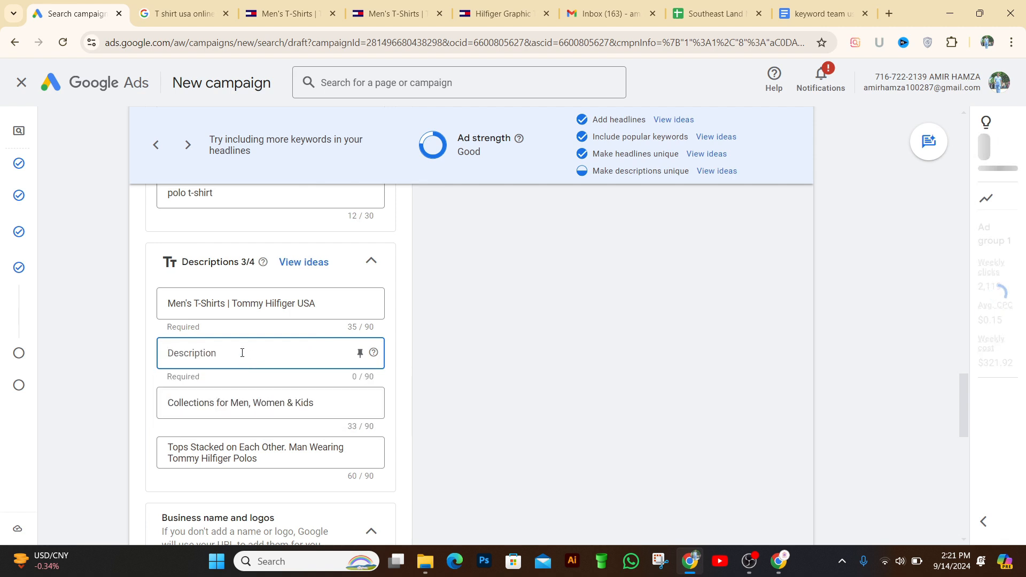
pyautogui.click(234, 402)
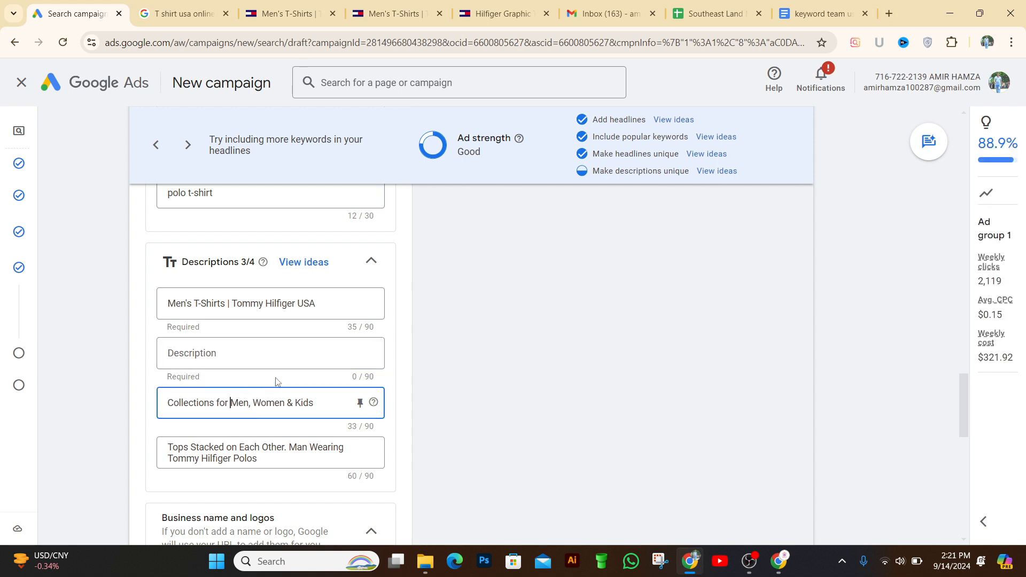
pyautogui.click(258, 353)
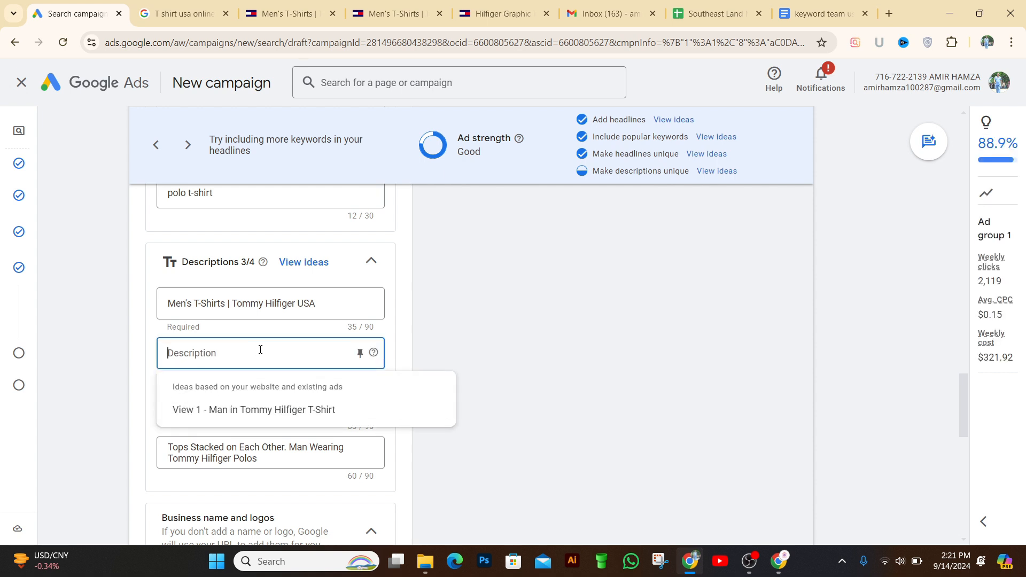
pyautogui.write('10')
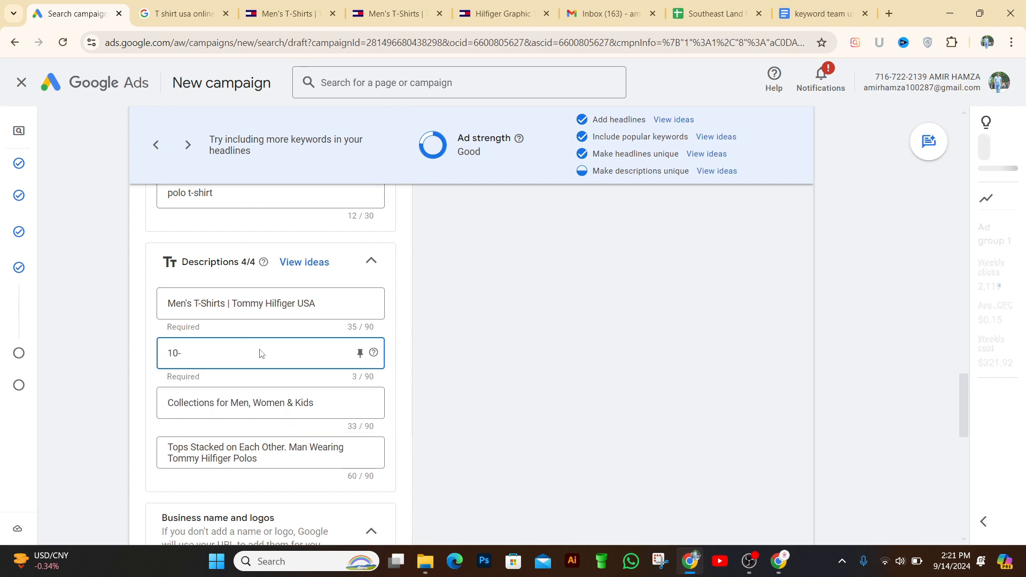
pyautogui.write('0')
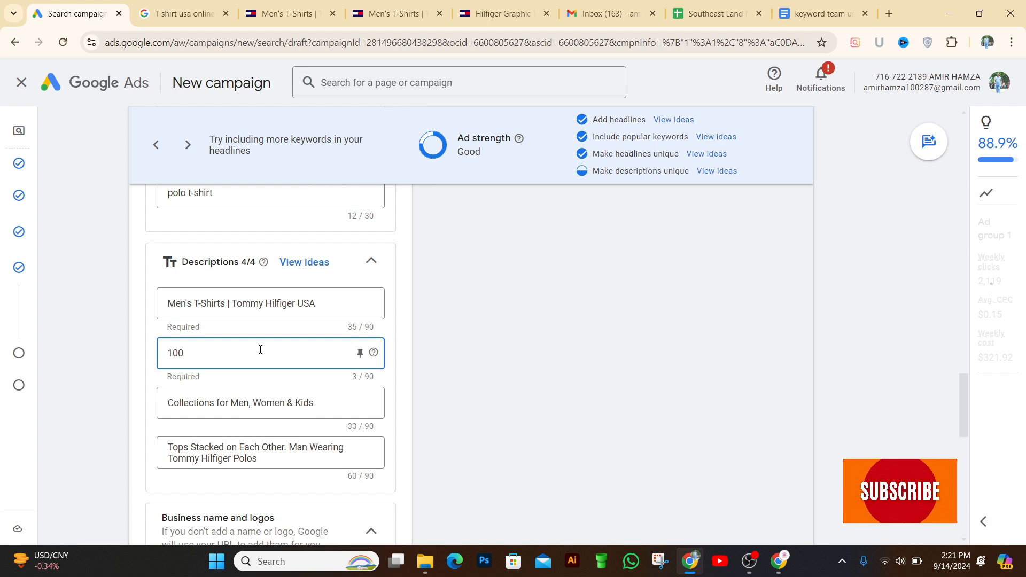
pyautogui.write('% best')
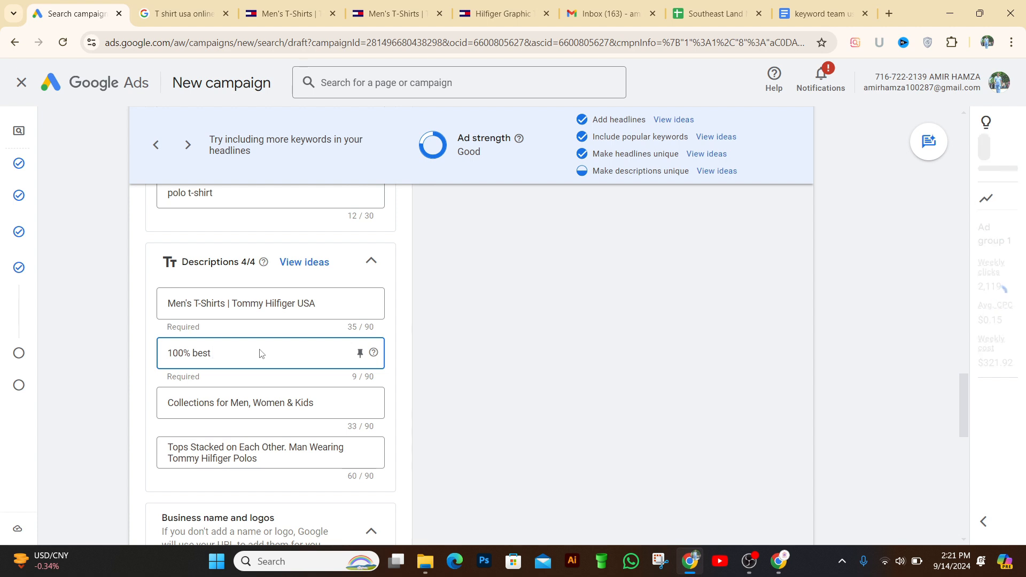
pyautogui.write('coo')
pyautogui.write('tto')
pyautogui.write('n')
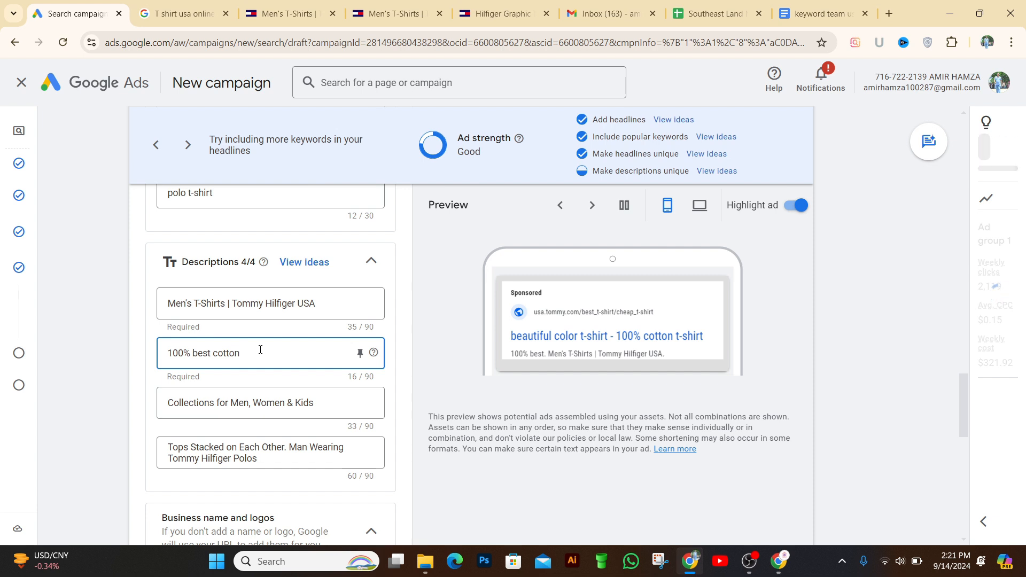
pyautogui.write(' ts')
pyautogui.press('BackSpace')
pyautogui.write('-s')
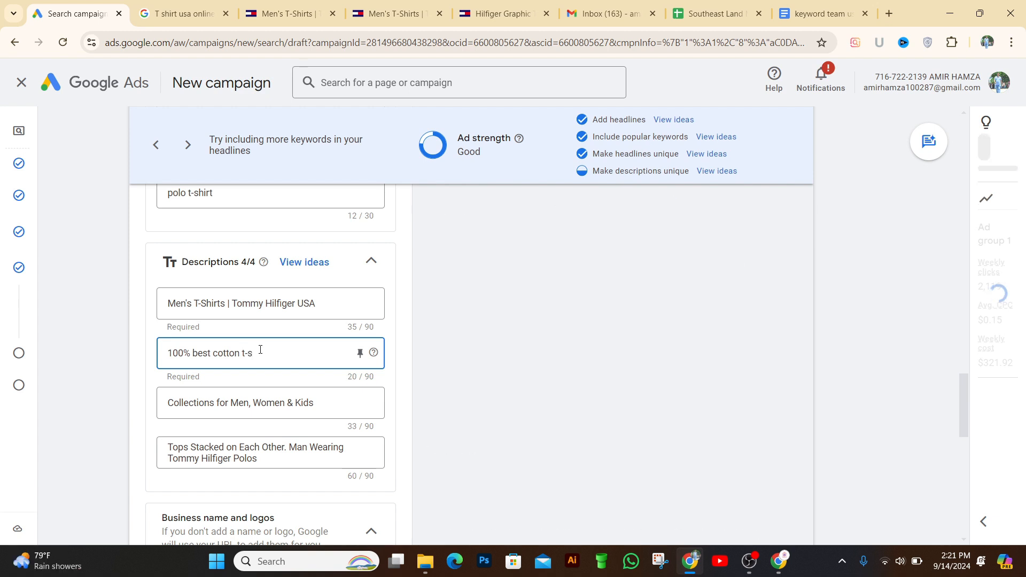
pyautogui.write('hirt')
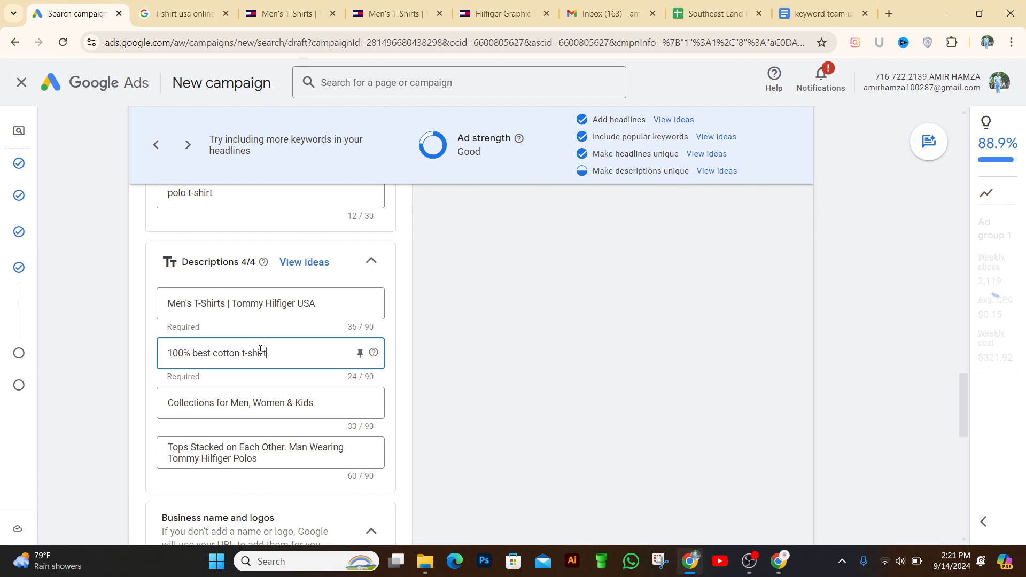
pyautogui.click(447, 371)
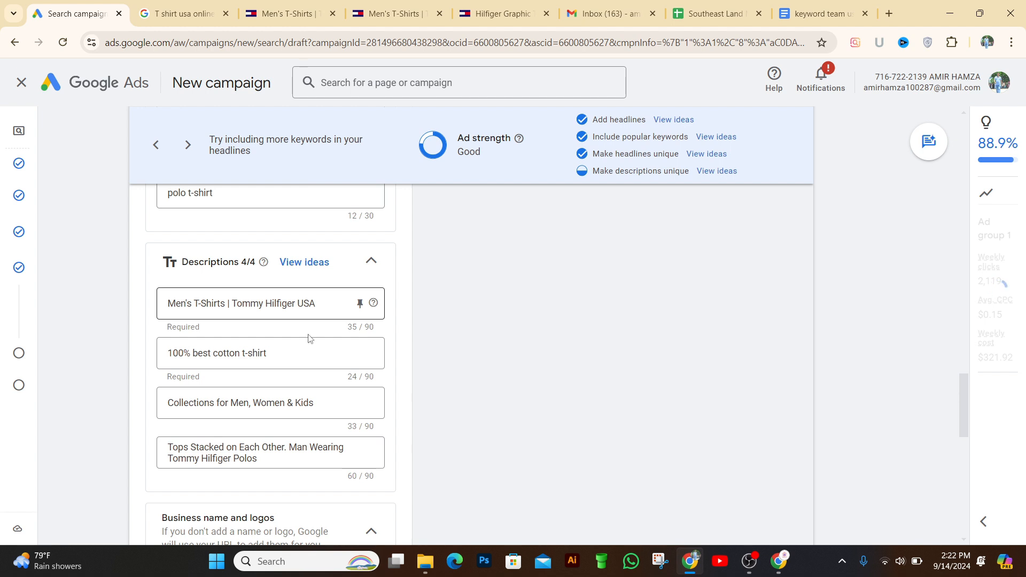
# - Change the ending of the third ad description so it reads "Collections for Men, t-shirt"
pyautogui.click(320, 402)
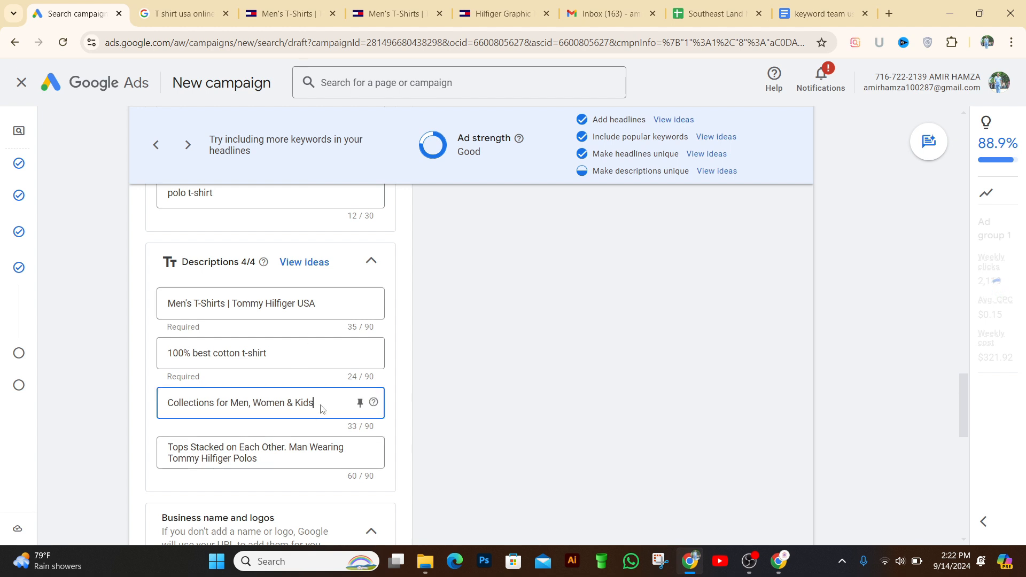
pyautogui.press('BackSpace')
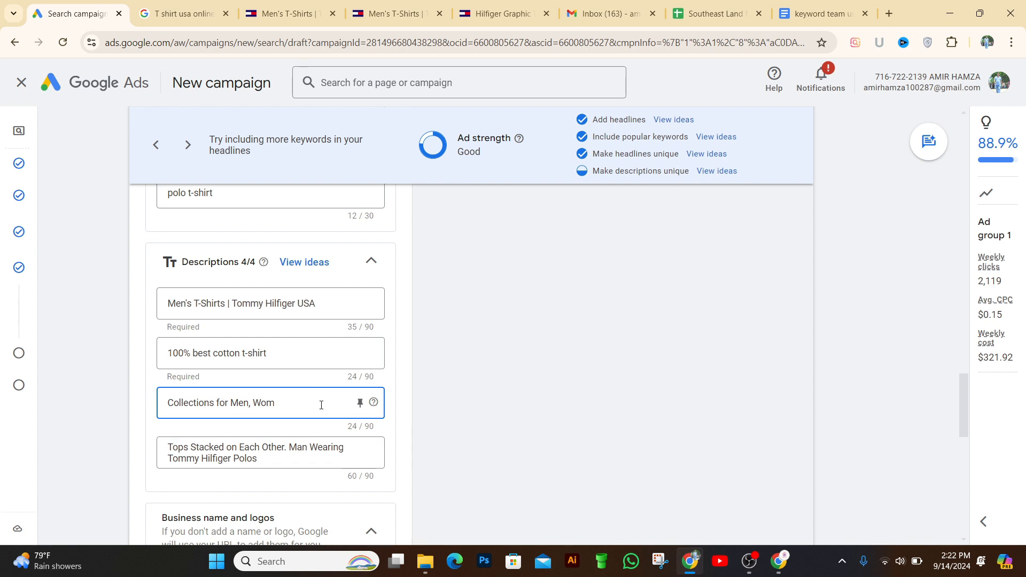
pyautogui.press('BackSpace')
pyautogui.press('BackSpace')
pyautogui.press('BackSpace')
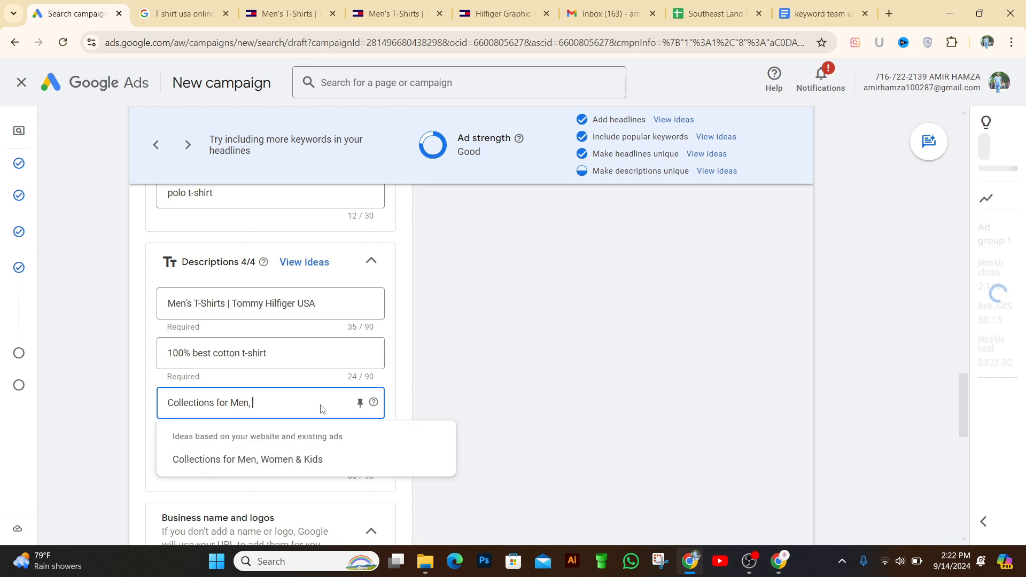
pyautogui.write('t-')
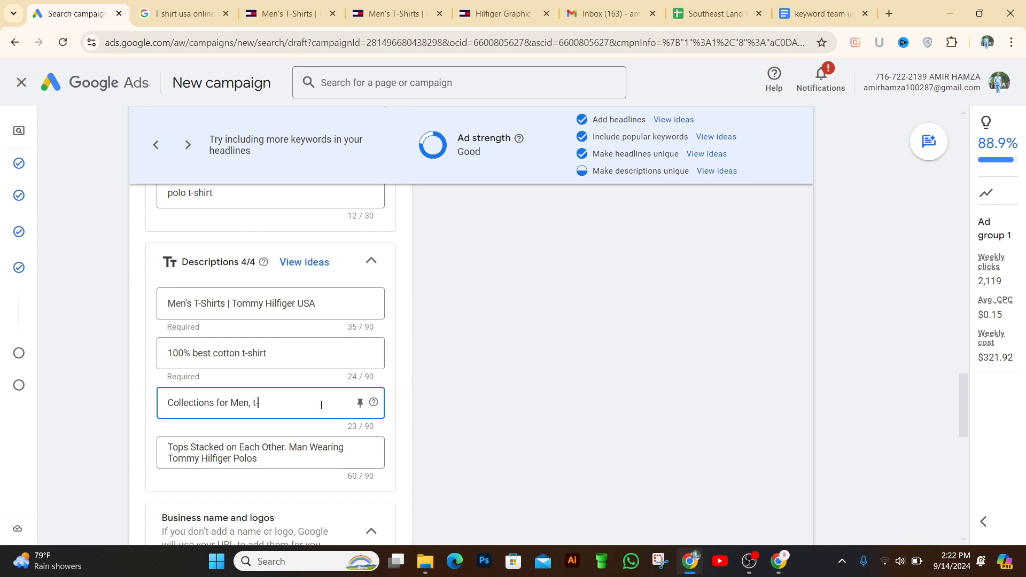
pyautogui.write('shi')
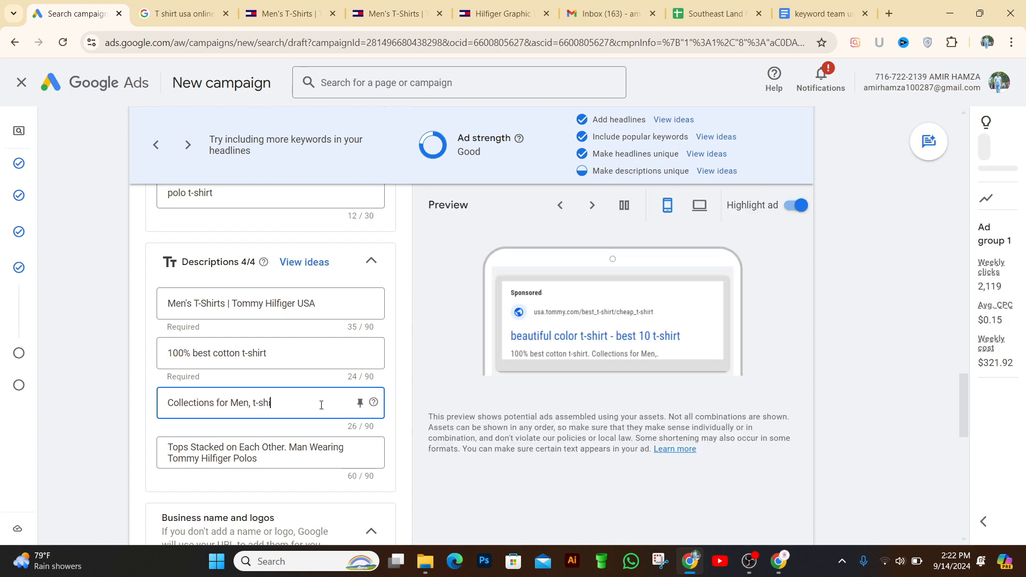
pyautogui.write('rt')
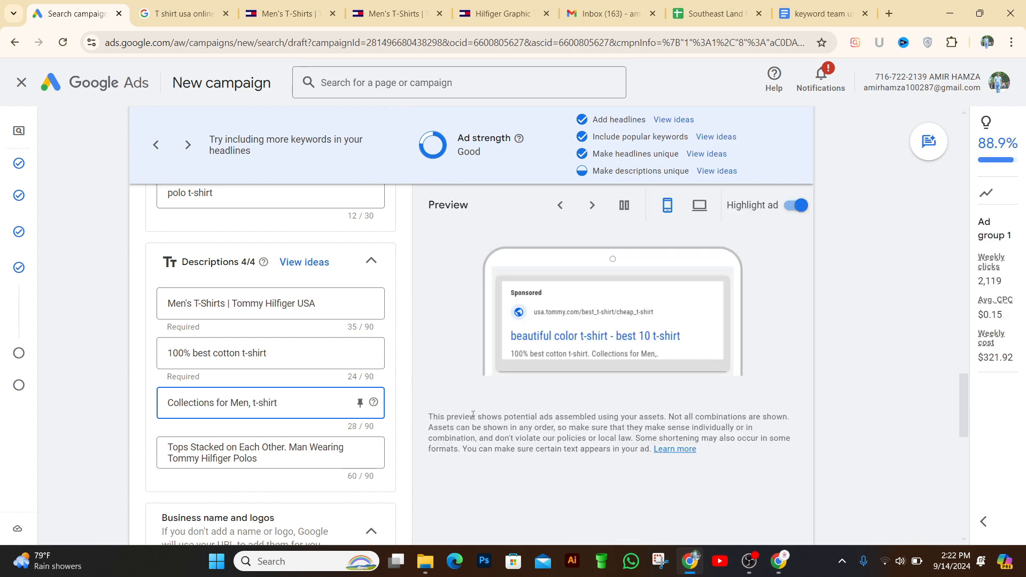
pyautogui.click(429, 390)
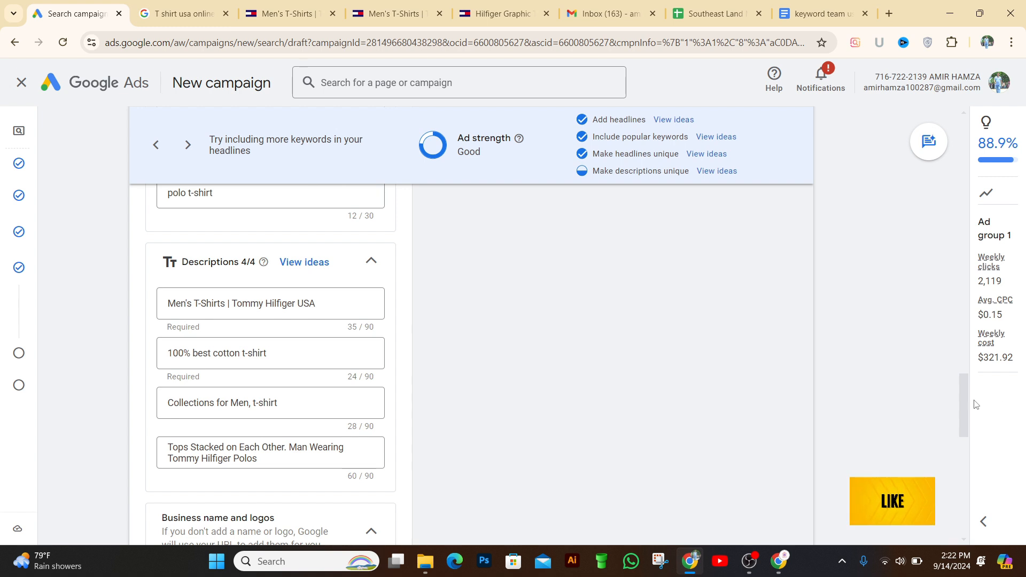
pyautogui.scroll(-2, 960, 413)
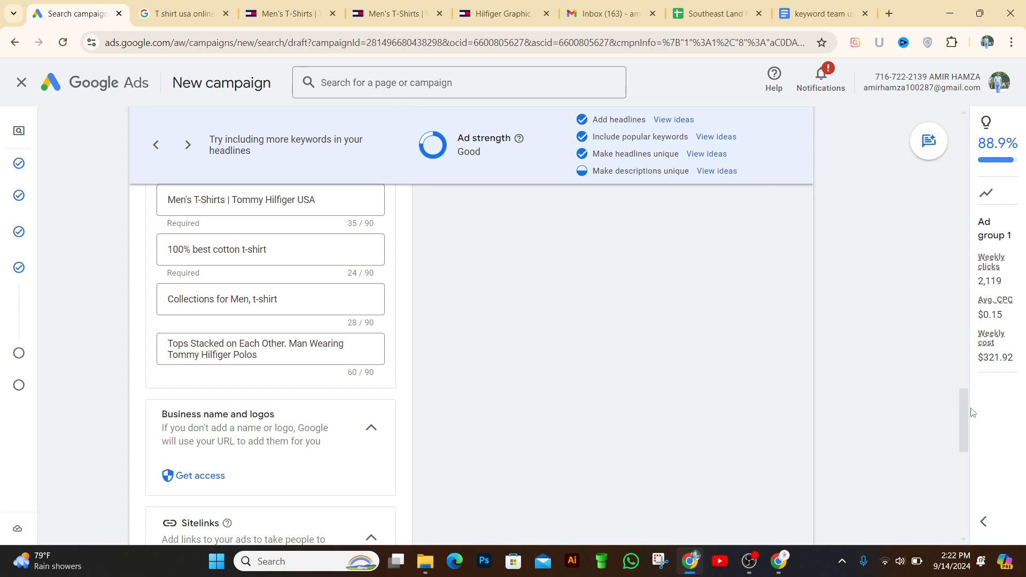
pyautogui.scroll(3, 955, 389)
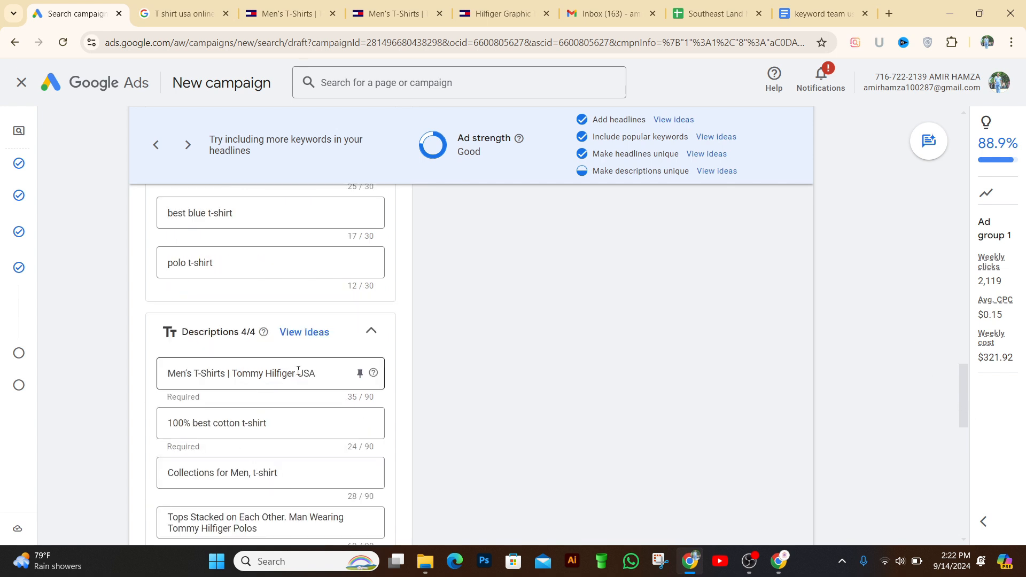
pyautogui.scroll(-3, 958, 409)
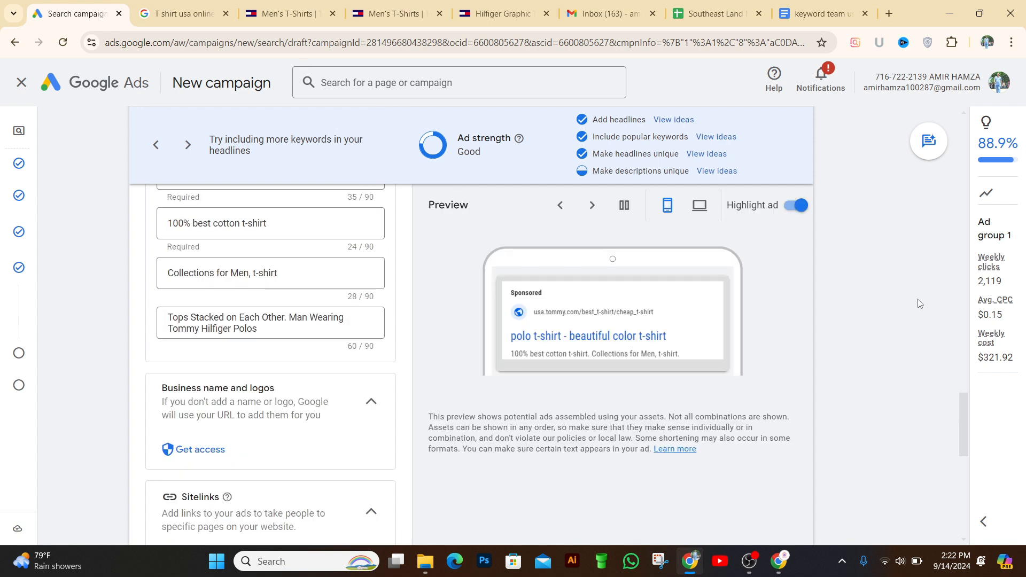
pyautogui.scroll(4, 960, 388)
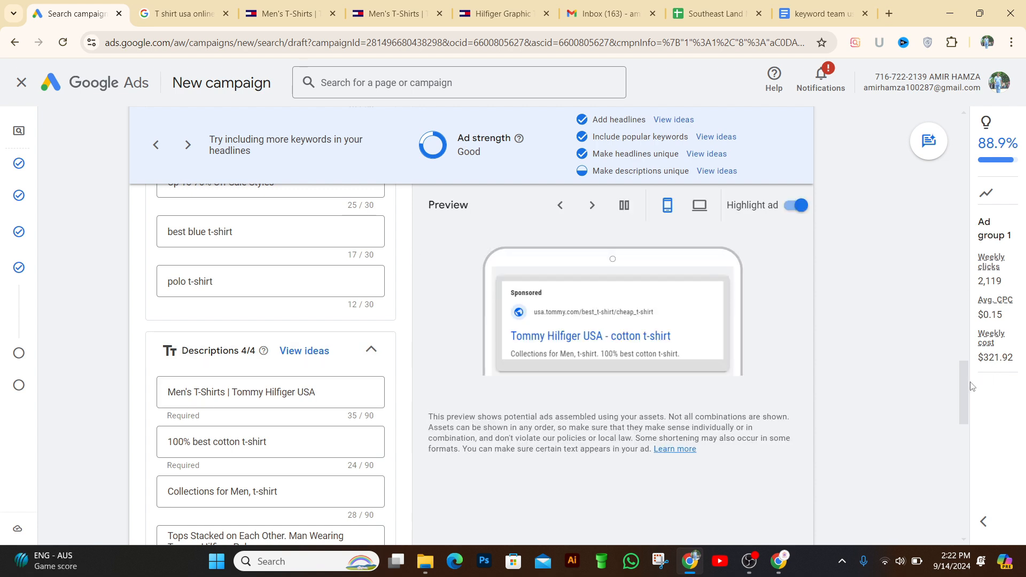
# - Replace the text of the fourth ad description with "top rated t-shirt", correcting the misspelled second word
pyautogui.scroll(-3, 366, 258)
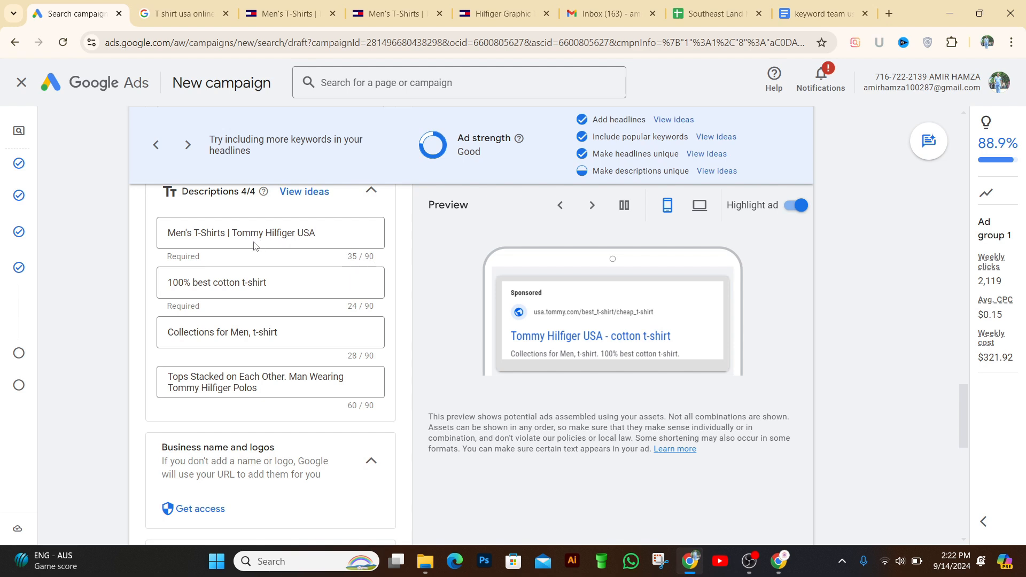
pyautogui.click(336, 235)
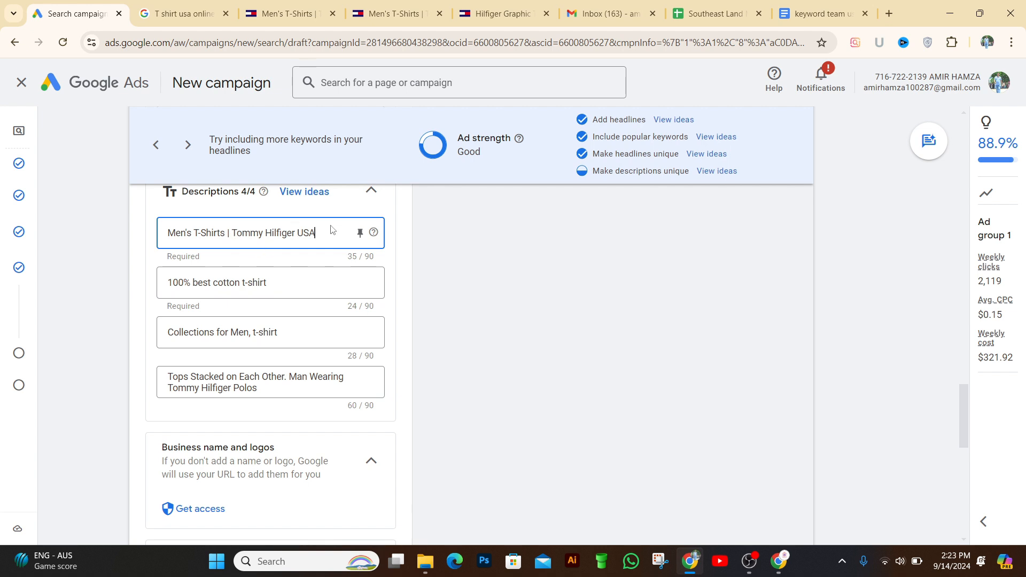
pyautogui.click(268, 389)
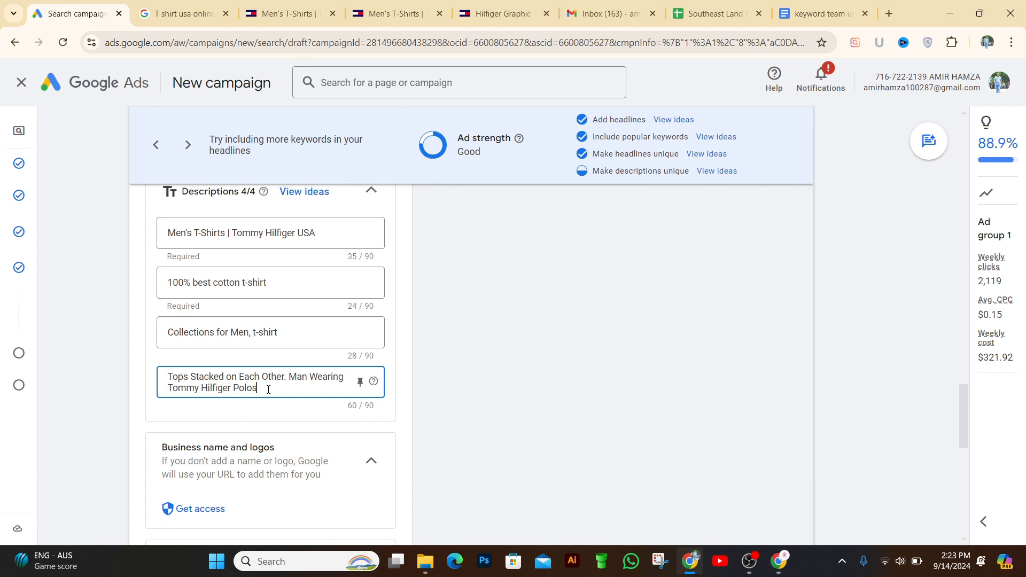
pyautogui.press('BackSpace')
pyautogui.press('BackSpace')
pyautogui.press('BackSpace')
pyautogui.press('BackSpace')
pyautogui.press('BackSpace')
pyautogui.press('BackSpace')
pyautogui.press('BackSpace')
pyautogui.press('BackSpace')
pyautogui.press('BackSpace')
pyautogui.press('BackSpace')
pyautogui.press('BackSpace')
pyautogui.press('BackSpace')
pyautogui.press('BackSpace')
pyautogui.press('BackSpace')
pyautogui.press('BackSpace')
pyautogui.press('BackSpace')
pyautogui.press('BackSpace')
pyautogui.press('BackSpace')
pyautogui.press('BackSpace')
pyautogui.press('BackSpace')
pyautogui.press('BackSpace')
pyautogui.press('BackSpace')
pyautogui.press('BackSpace')
pyautogui.press('BackSpace')
pyautogui.press('BackSpace')
pyautogui.press('BackSpace')
pyautogui.press('BackSpace')
pyautogui.press('BackSpace')
pyautogui.press('BackSpace')
pyautogui.press('BackSpace')
pyautogui.press('BackSpace')
pyautogui.press('BackSpace')
pyautogui.press('BackSpace')
pyautogui.press('BackSpace')
pyautogui.press('BackSpace')
pyautogui.press('BackSpace')
pyautogui.press('BackSpace')
pyautogui.press('BackSpace')
pyautogui.press('BackSpace')
pyautogui.press('BackSpace')
pyautogui.press('BackSpace')
pyautogui.press('BackSpace')
pyautogui.press('BackSpace')
pyautogui.press('BackSpace')
pyautogui.press('BackSpace')
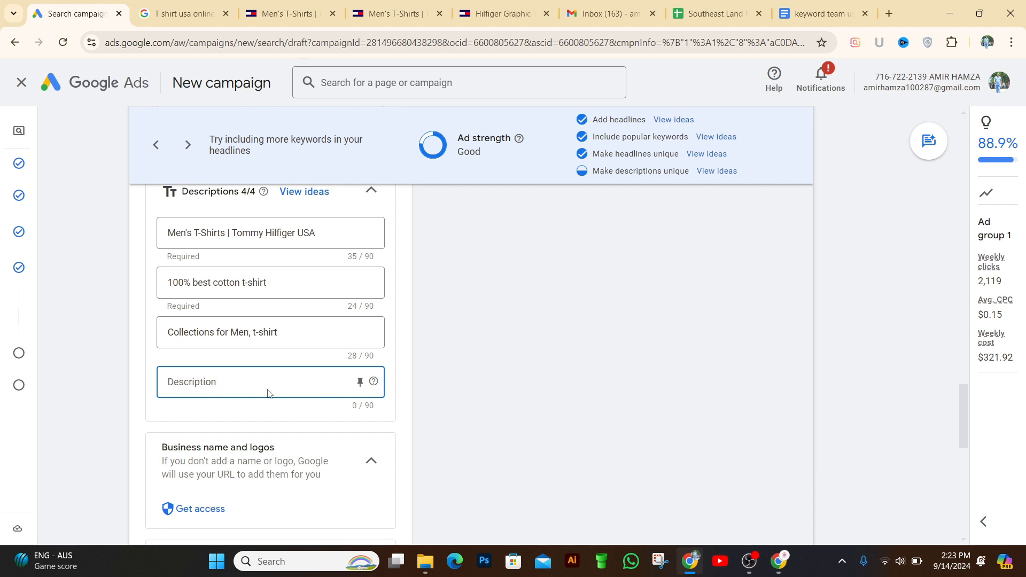
pyautogui.write('to')
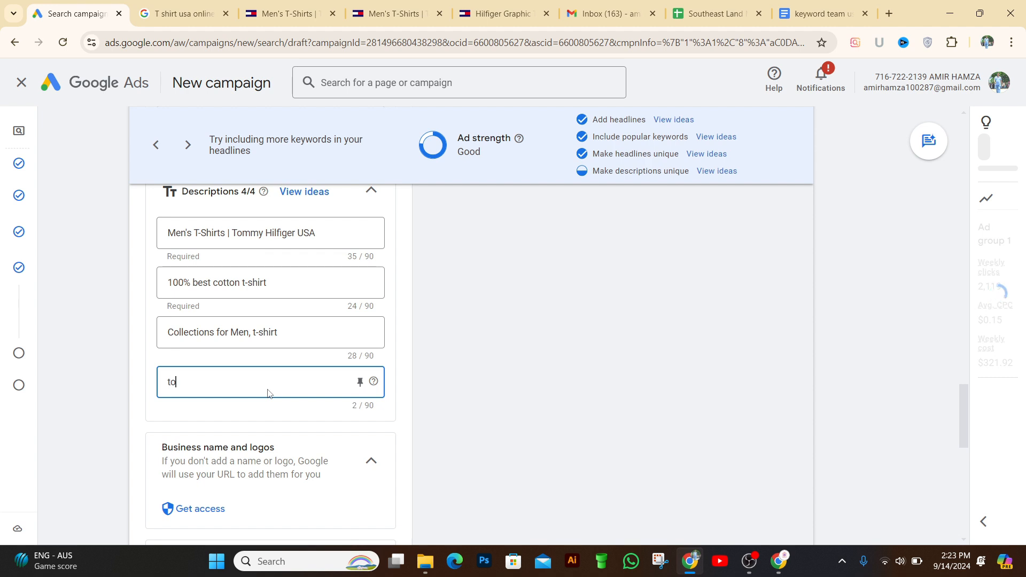
pyautogui.write('p r')
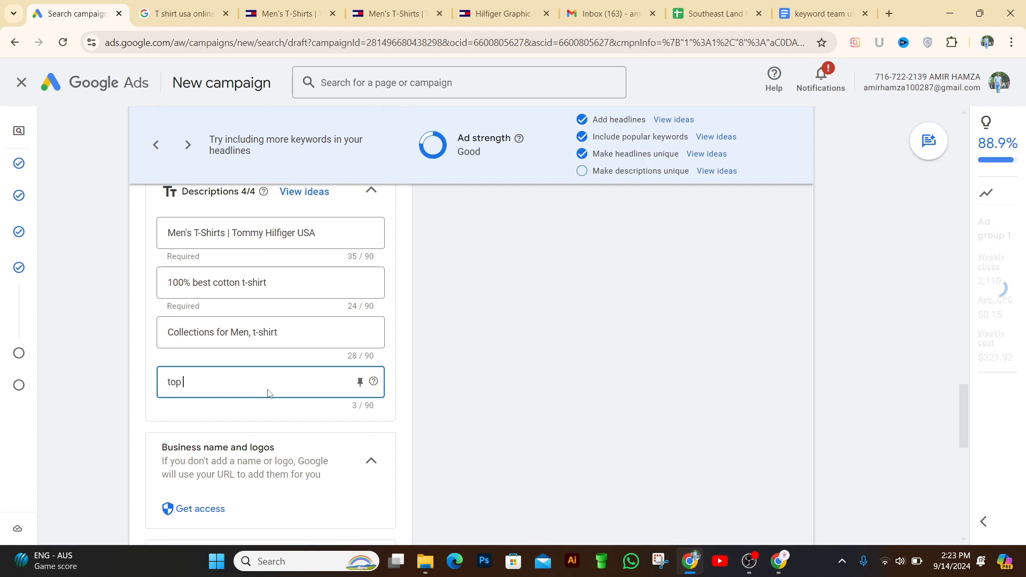
pyautogui.write('eated')
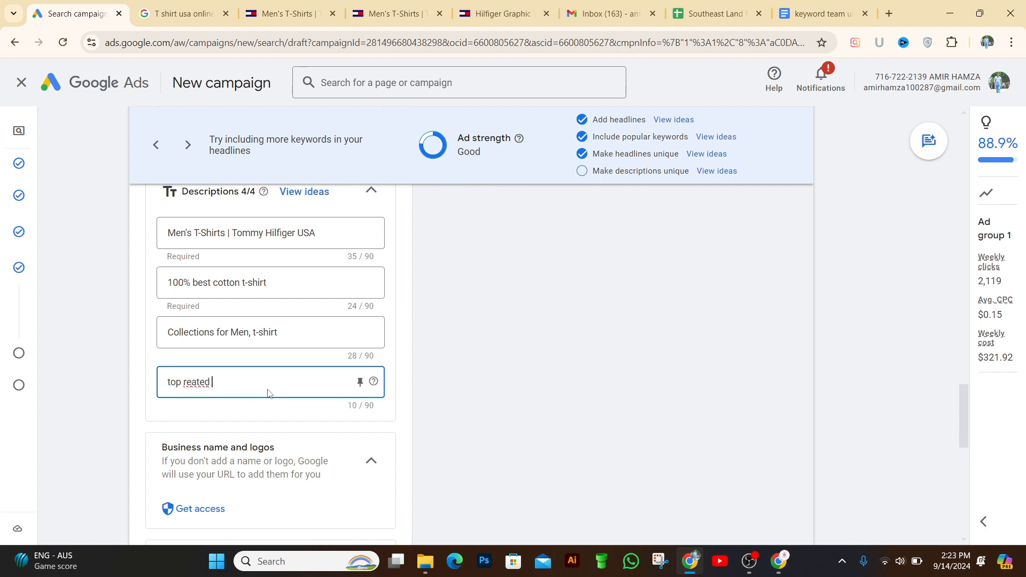
pyautogui.rightClick(196, 381)
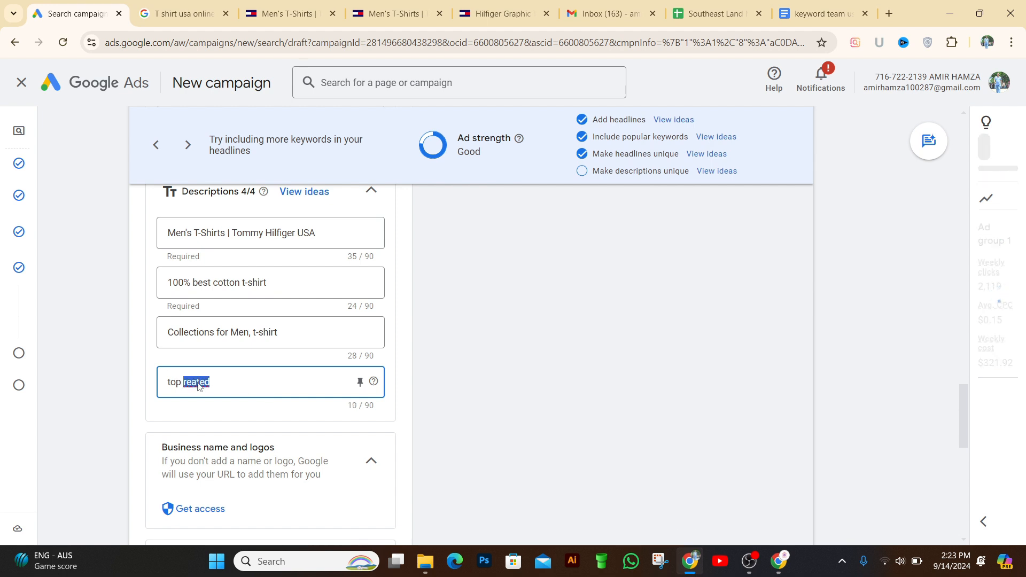
pyautogui.click(227, 70)
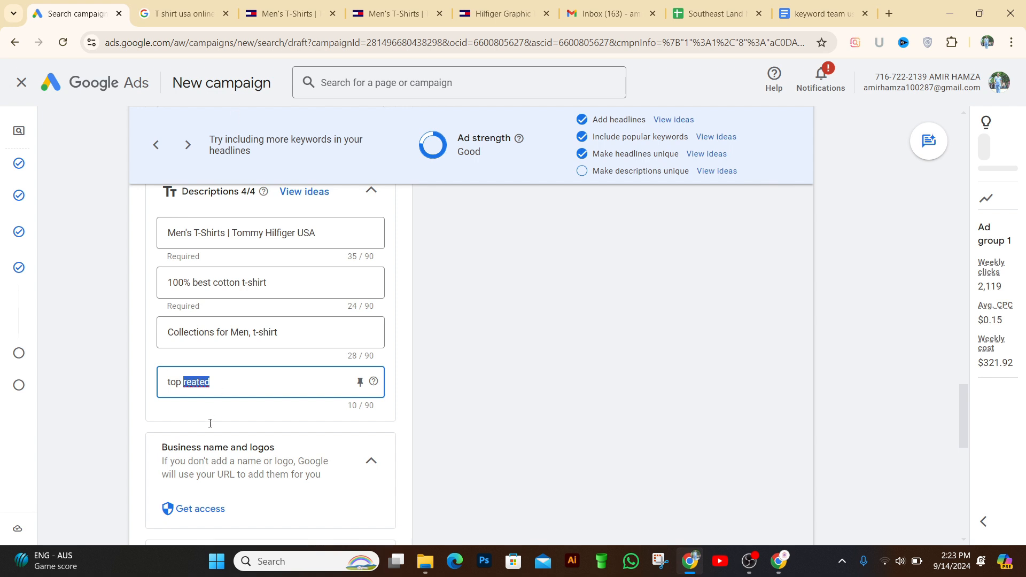
pyautogui.rightClick(205, 383)
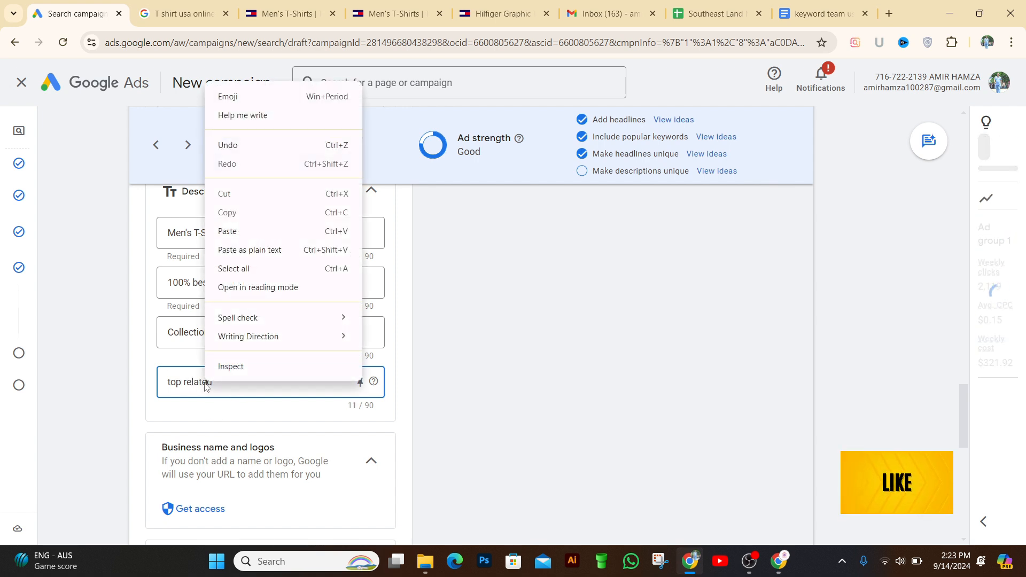
pyautogui.click(227, 385)
pyautogui.press('BackSpace')
pyautogui.press('BackSpace')
pyautogui.press('BackSpace')
pyautogui.press('BackSpace')
pyautogui.press('BackSpace')
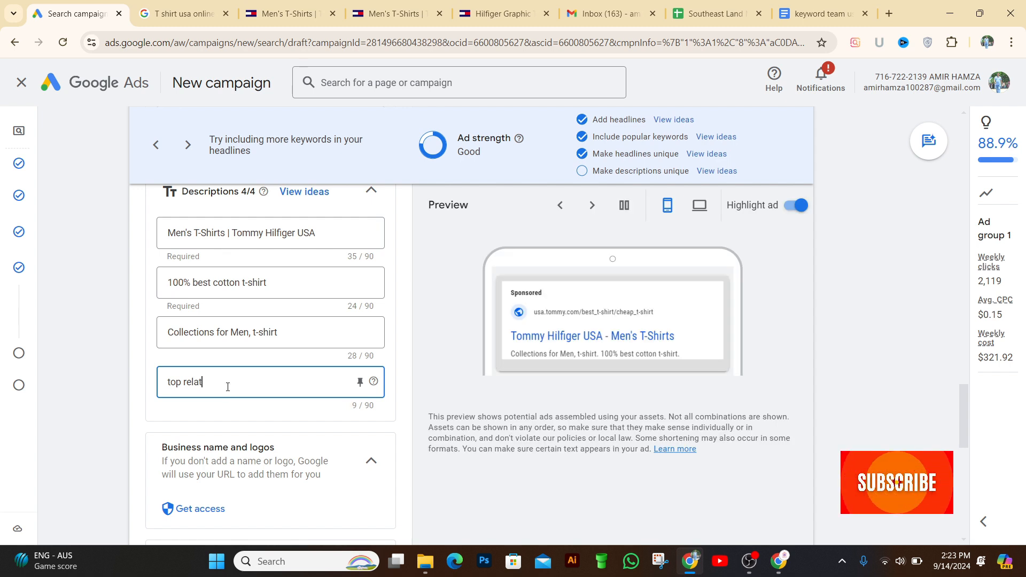
pyautogui.write('t')
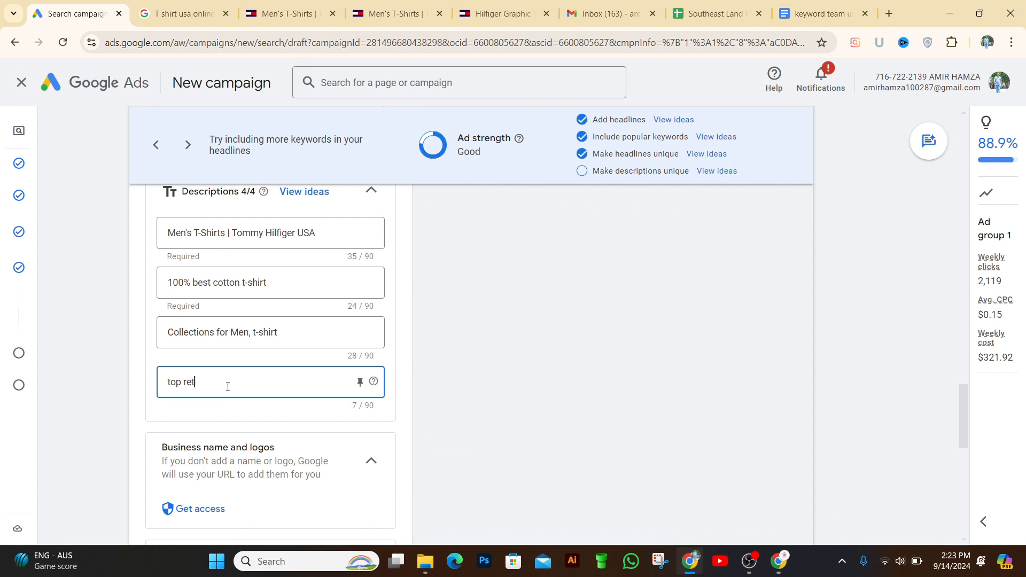
pyautogui.write('ed')
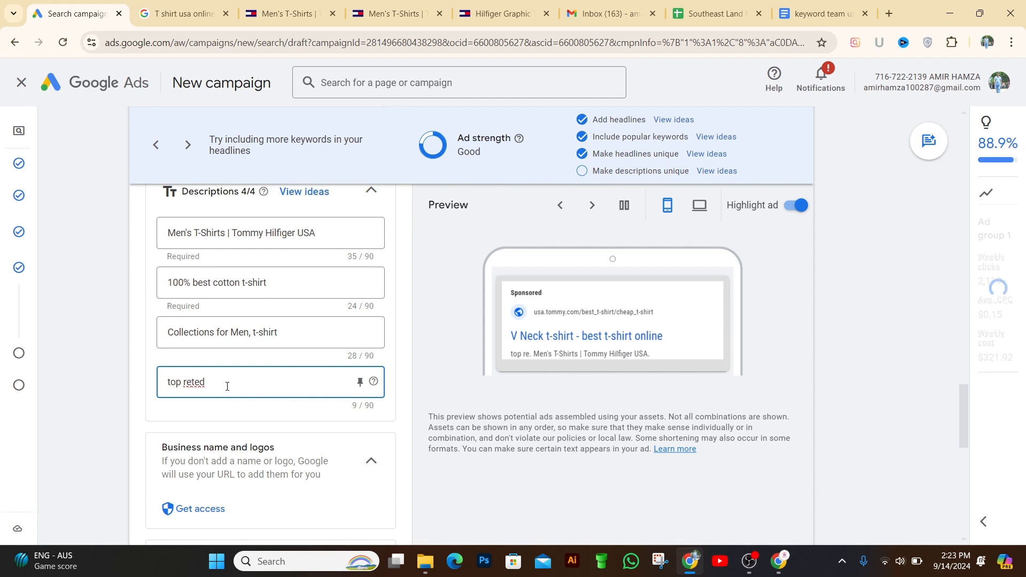
pyautogui.write(' t-sh')
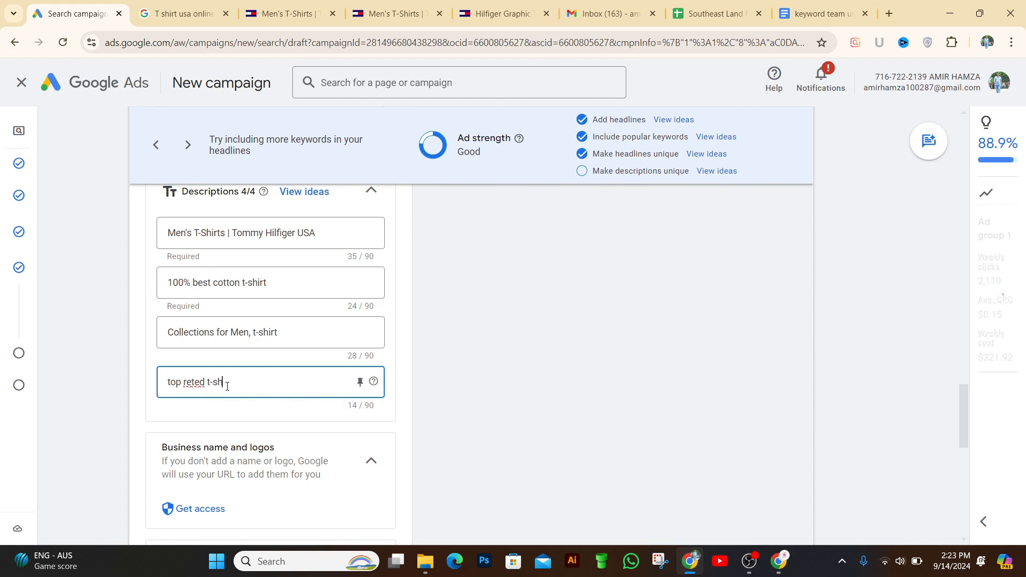
pyautogui.write('irt')
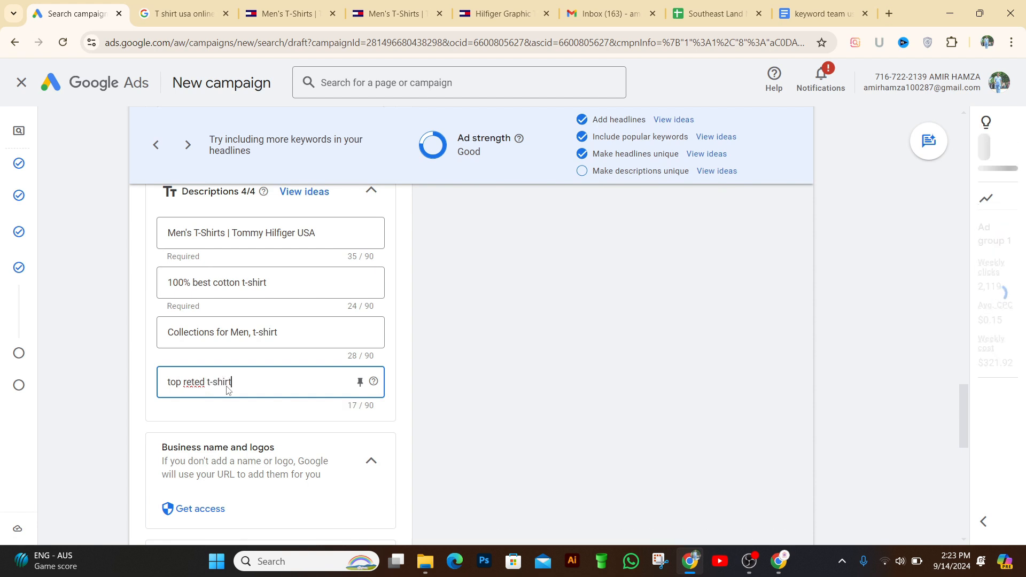
pyautogui.rightClick(194, 383)
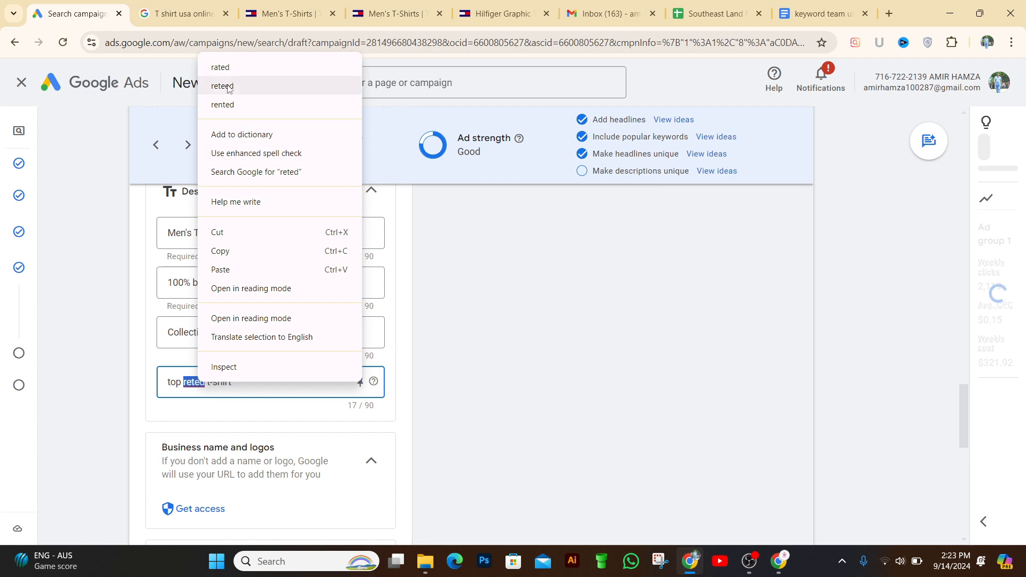
pyautogui.click(224, 68)
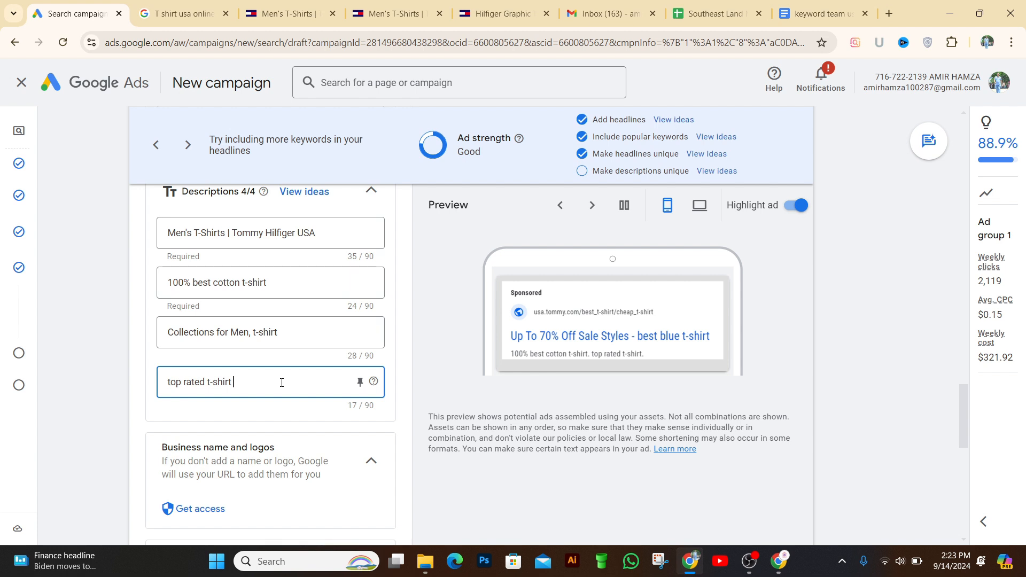
# - Insert "V neck" before "t-shirt" in the fourth ad description and check the ideas for making descriptions unique
pyautogui.click(208, 383)
pyautogui.write('v')
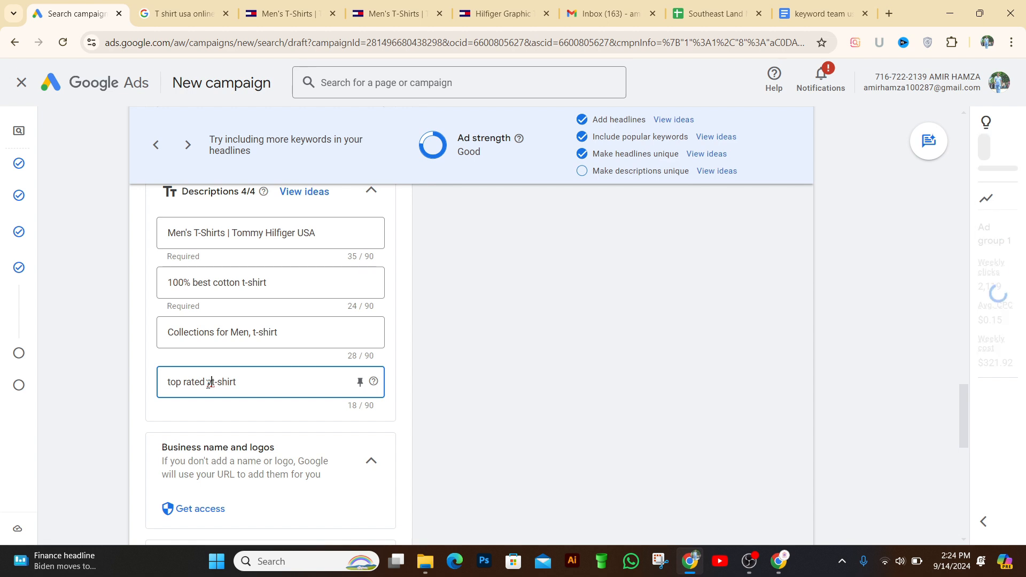
pyautogui.press('BackSpace')
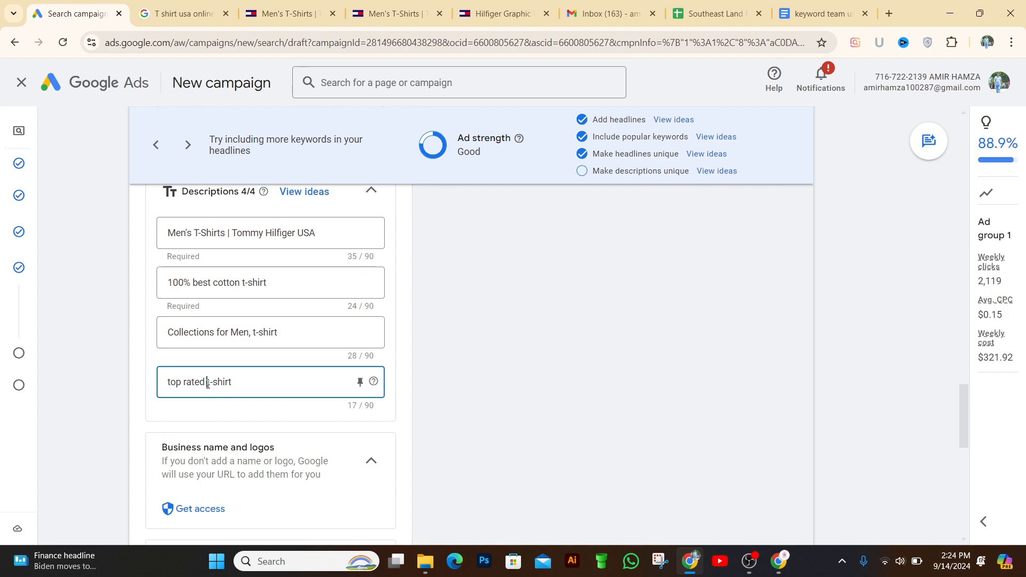
pyautogui.write('V n')
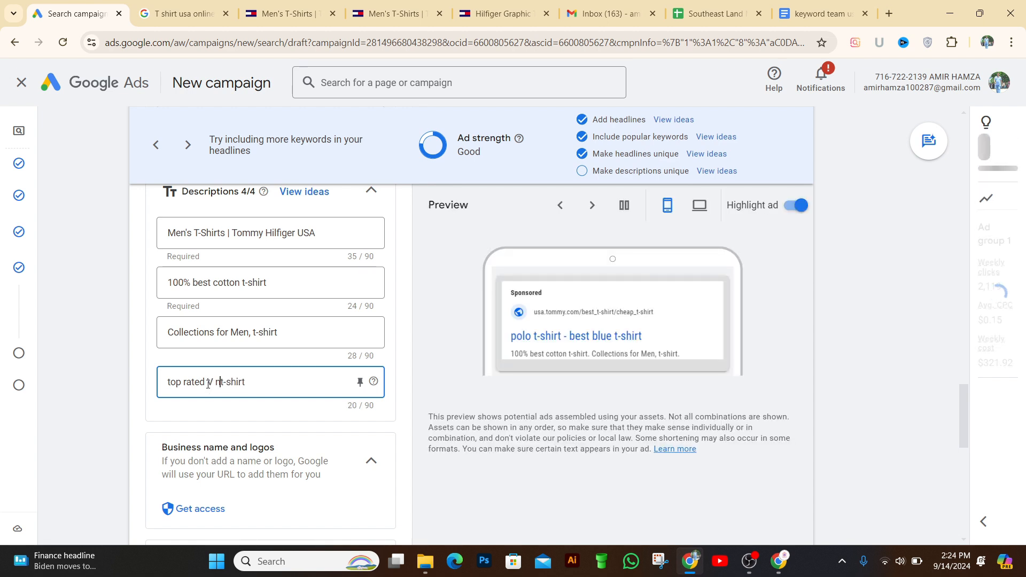
pyautogui.write('eck')
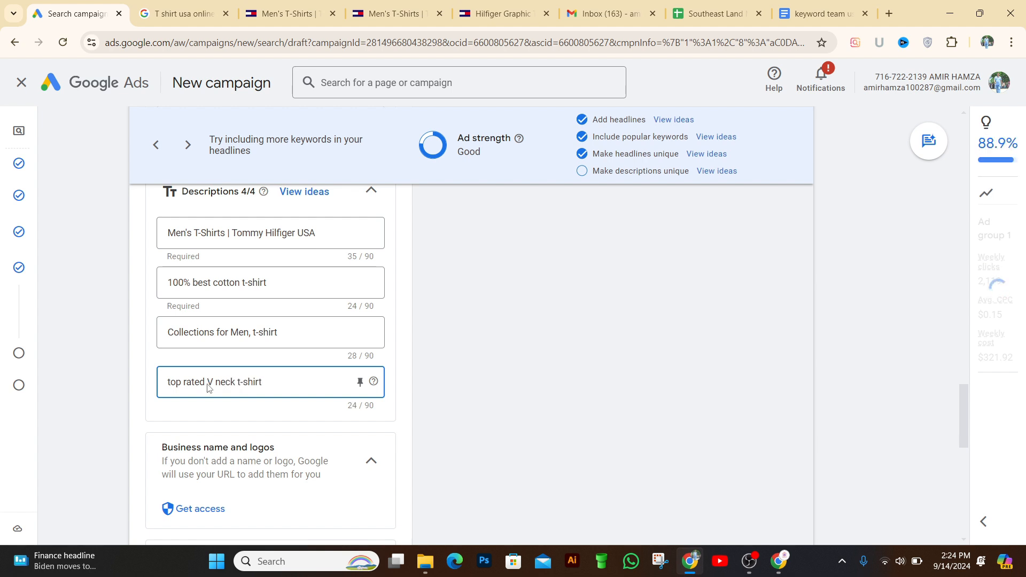
pyautogui.click(427, 415)
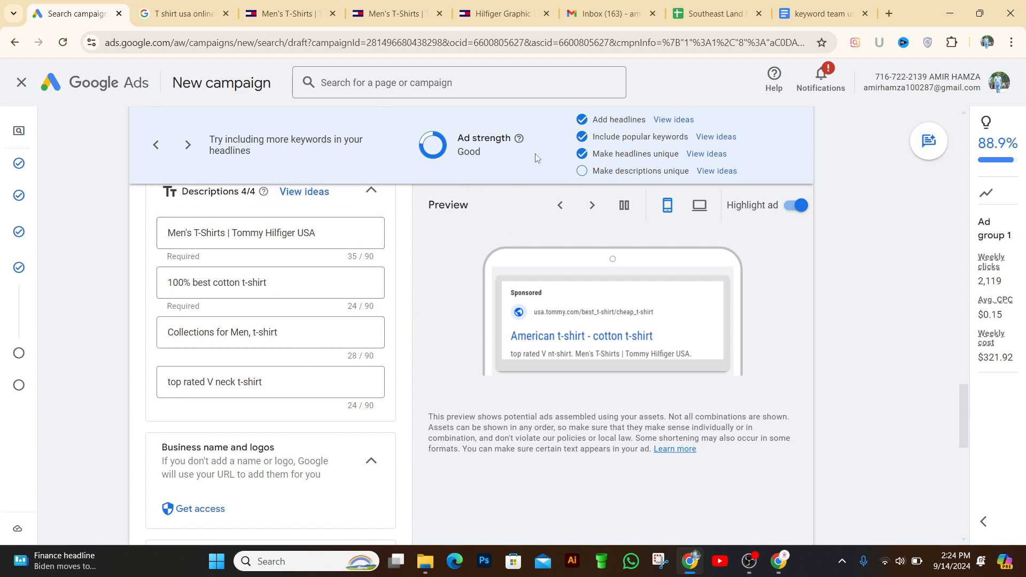
pyautogui.click(716, 172)
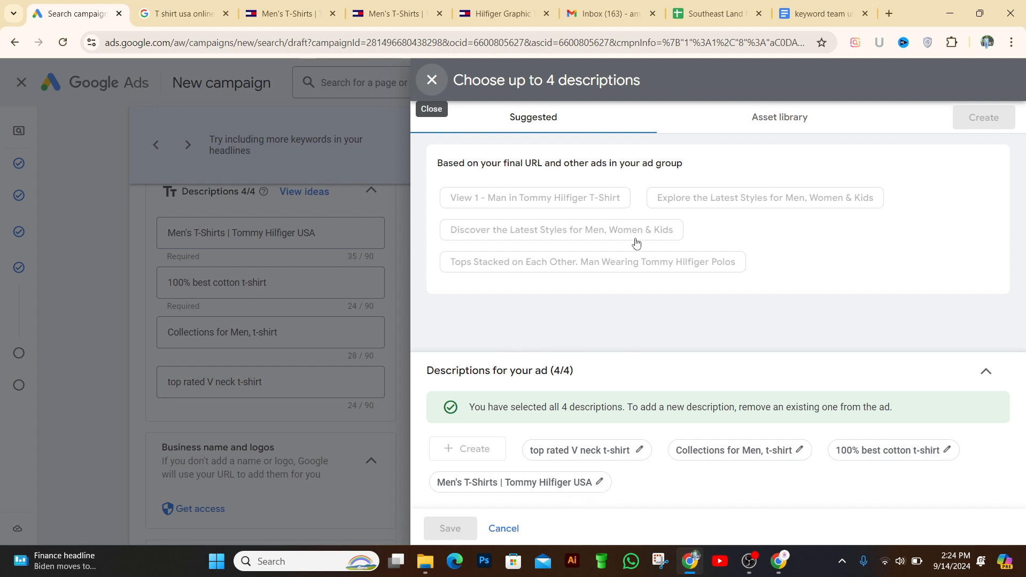
pyautogui.click(433, 82)
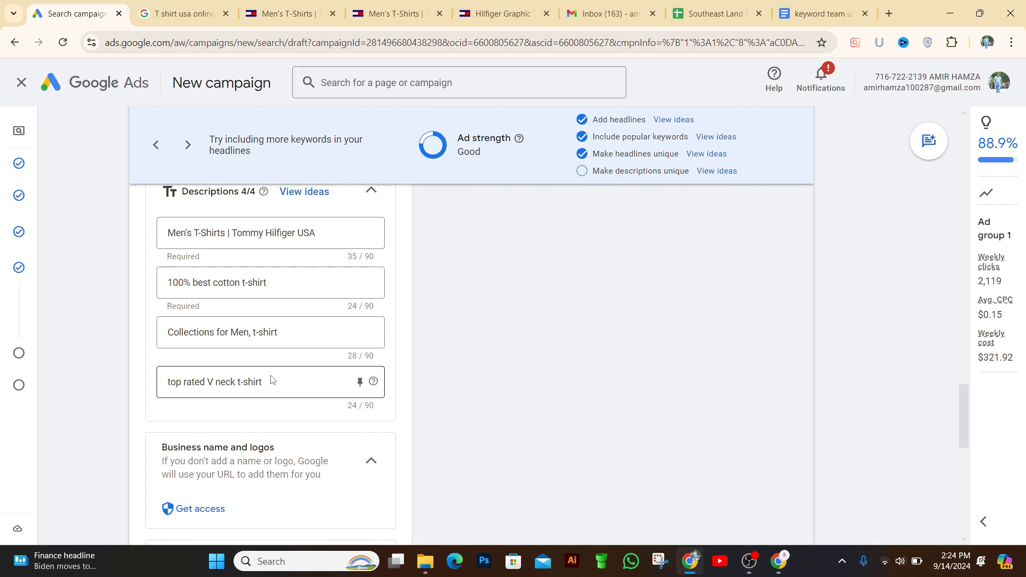
# - Clear the fourth ad description and save the suggested "Tops Stacked on Each Other. Man Wearing Tommy Hilfiger Polos" in its place
pyautogui.click(279, 386)
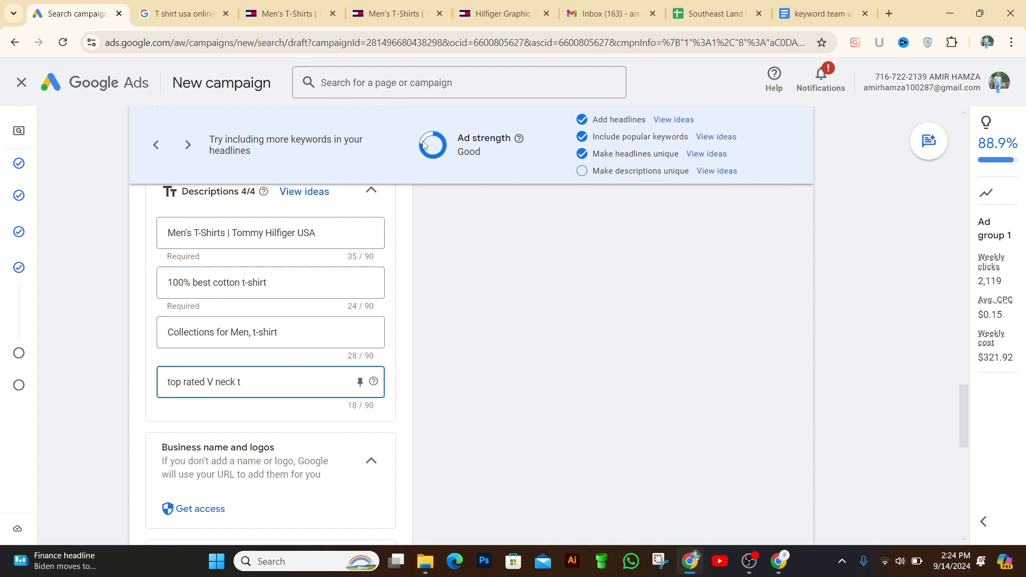
pyautogui.press('BackSpace')
pyautogui.press('BackSpace')
pyautogui.press('BackSpace')
pyautogui.press('BackSpace')
pyautogui.press('BackSpace')
pyautogui.press('BackSpace')
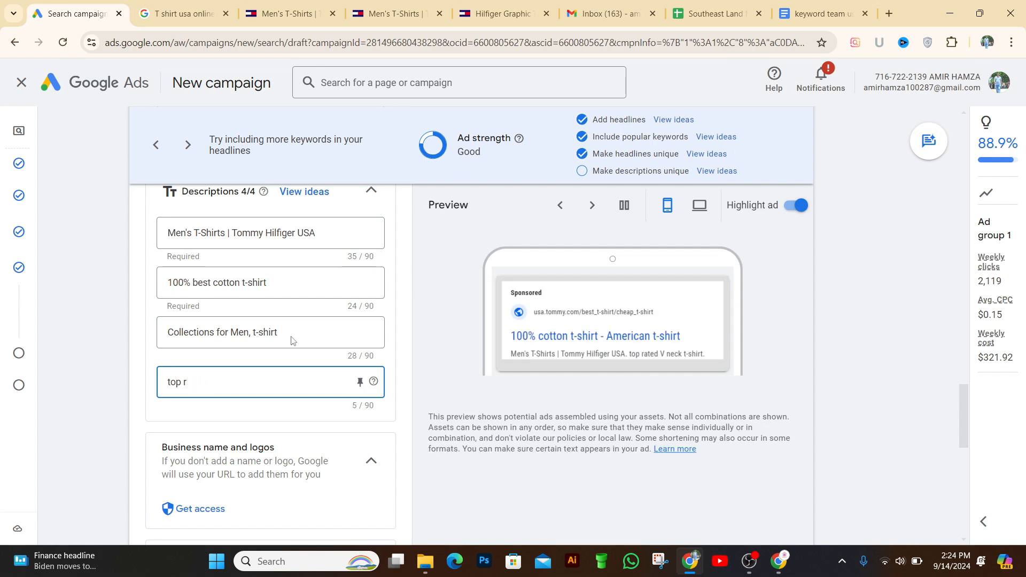
pyautogui.press('BackSpace')
pyautogui.press('BackSpace')
pyautogui.press('BackSpace')
pyautogui.press('BackSpace')
pyautogui.press('BackSpace')
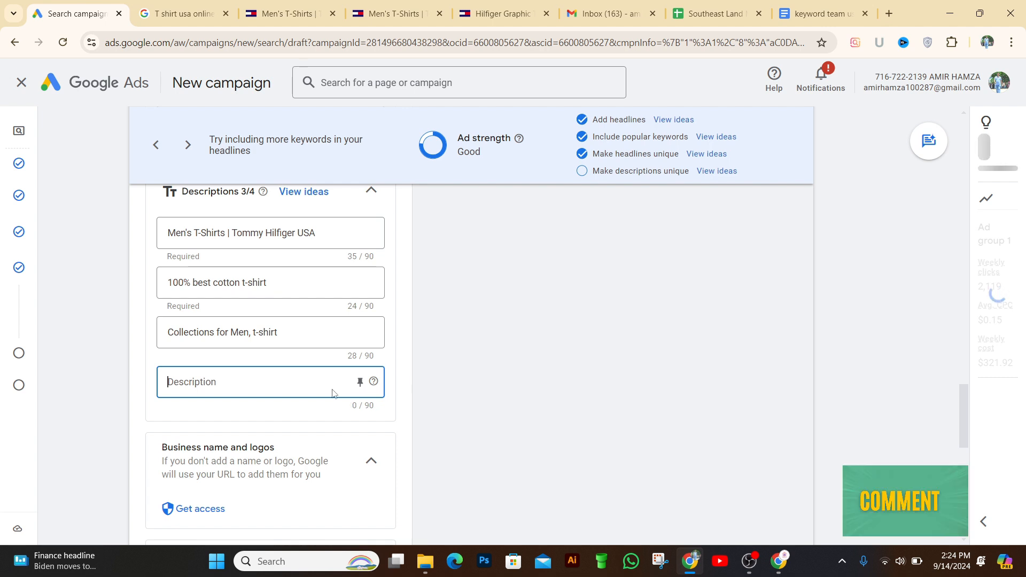
pyautogui.click(307, 194)
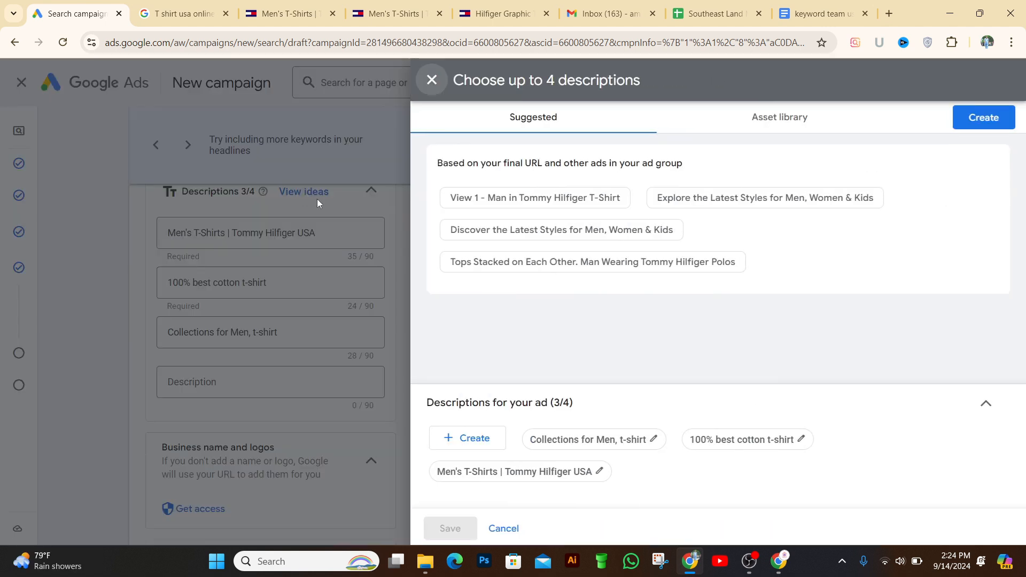
pyautogui.click(565, 270)
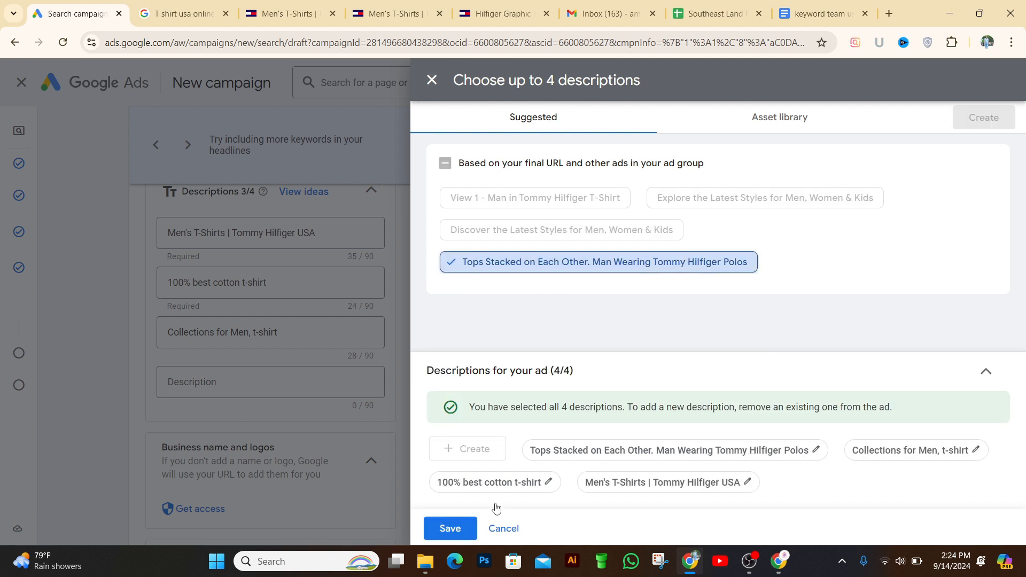
pyautogui.click(450, 529)
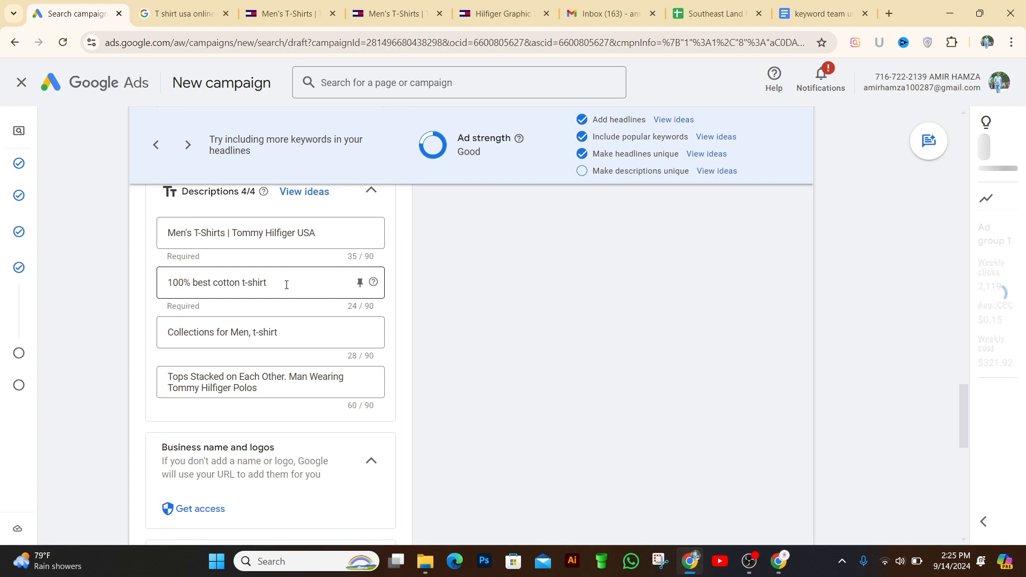
# - Clear the third ad description "Collections for Men, t-shirt" and save the suggested "Discover the Latest Styles for Men, Women & Kids" instead
pyautogui.doubleClick(300, 332)
pyautogui.write('shi')
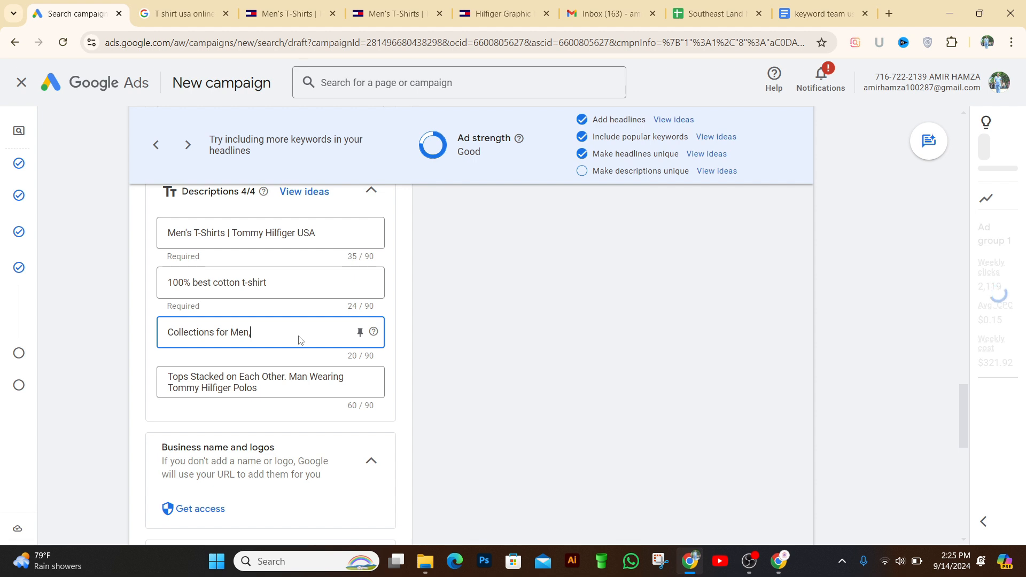
pyautogui.press('BackSpace')
pyautogui.press('BackSpace')
pyautogui.press('BackSpace')
pyautogui.press('BackSpace')
pyautogui.press('BackSpace')
pyautogui.press('BackSpace')
pyautogui.press('BackSpace')
pyautogui.press('BackSpace')
pyautogui.press('BackSpace')
pyautogui.press('BackSpace')
pyautogui.press('BackSpace')
pyautogui.press('BackSpace')
pyautogui.press('BackSpace')
pyautogui.press('BackSpace')
pyautogui.press('BackSpace')
pyautogui.press('BackSpace')
pyautogui.press('BackSpace')
pyautogui.press('BackSpace')
pyautogui.press('BackSpace')
pyautogui.press('BackSpace')
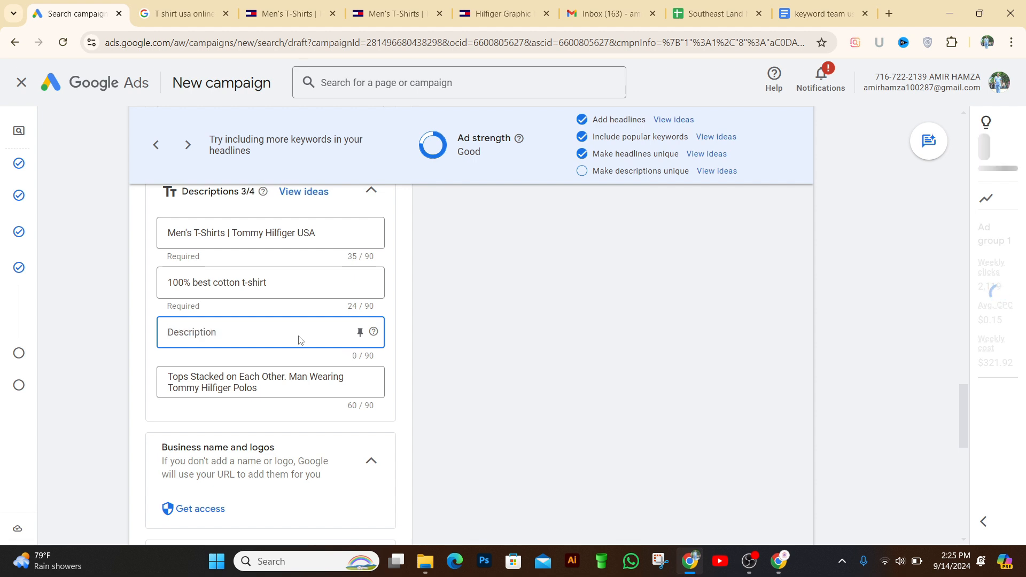
pyautogui.click(314, 198)
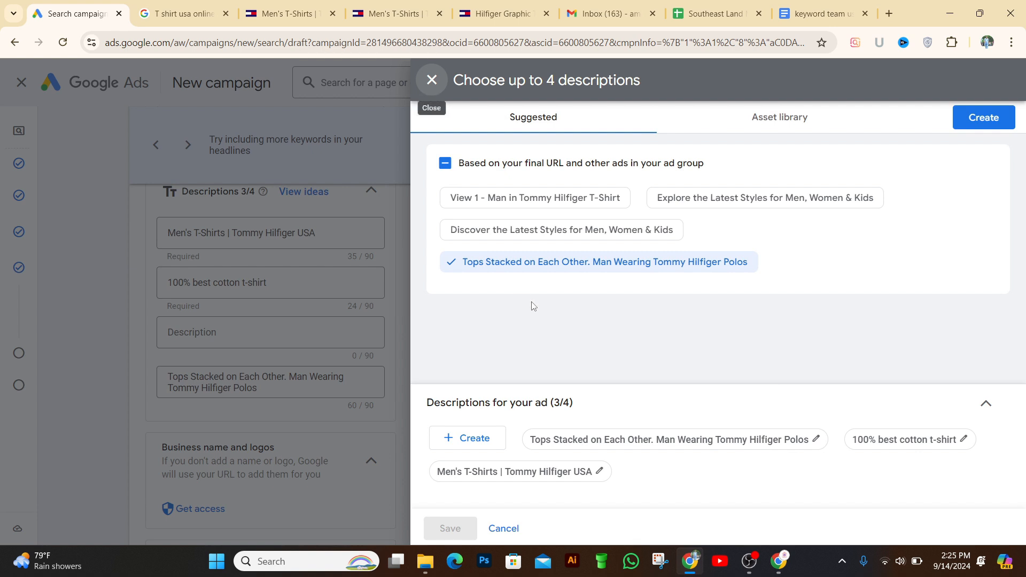
pyautogui.click(543, 235)
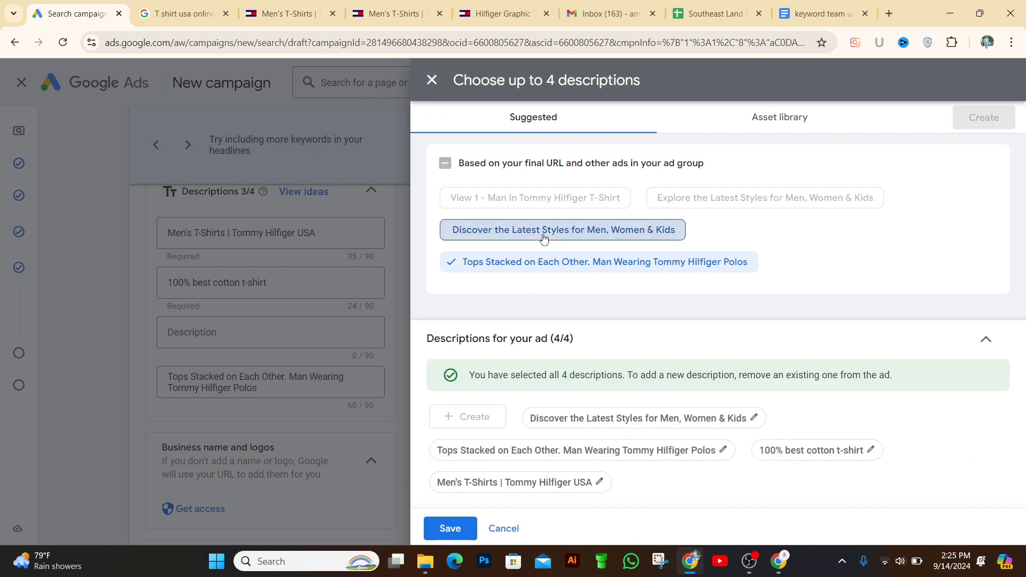
pyautogui.click(453, 527)
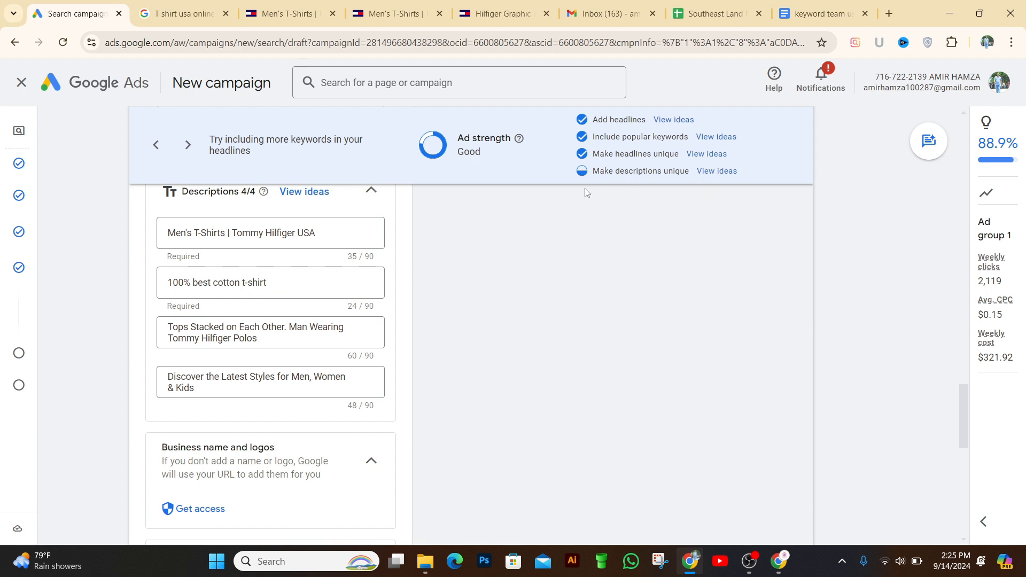
# - Clear the second ad description "100% best cotton t-shirt" and save the suggested "Explore the Latest Styles for Men, Women & Kids" instead
pyautogui.click(283, 285)
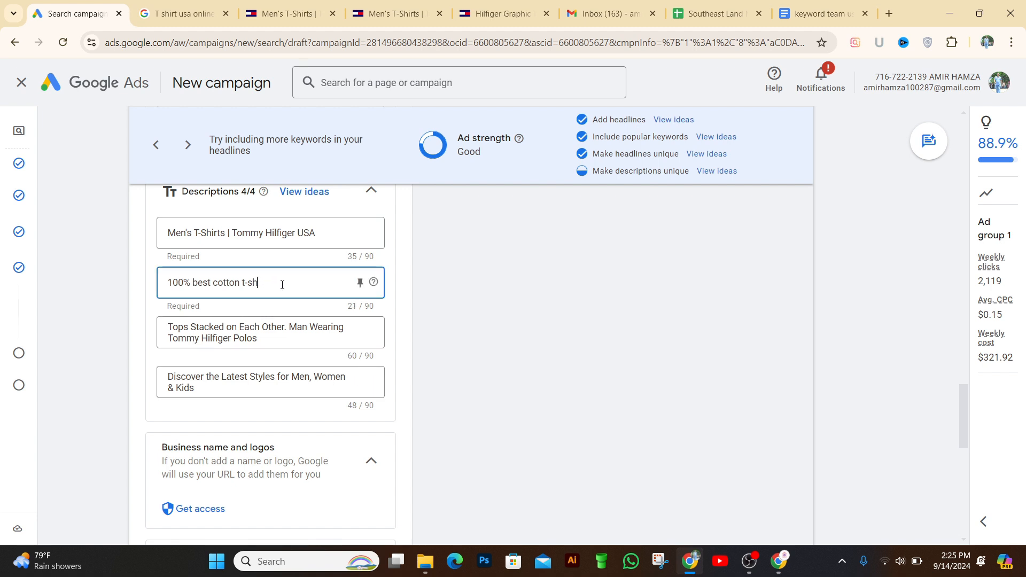
pyautogui.press('BackSpace')
pyautogui.press('BackSpace')
pyautogui.press('BackSpace')
pyautogui.press('BackSpace')
pyautogui.press('BackSpace')
pyautogui.press('BackSpace')
pyautogui.press('BackSpace')
pyautogui.press('BackSpace')
pyautogui.press('BackSpace')
pyautogui.press('BackSpace')
pyautogui.press('BackSpace')
pyautogui.press('BackSpace')
pyautogui.press('BackSpace')
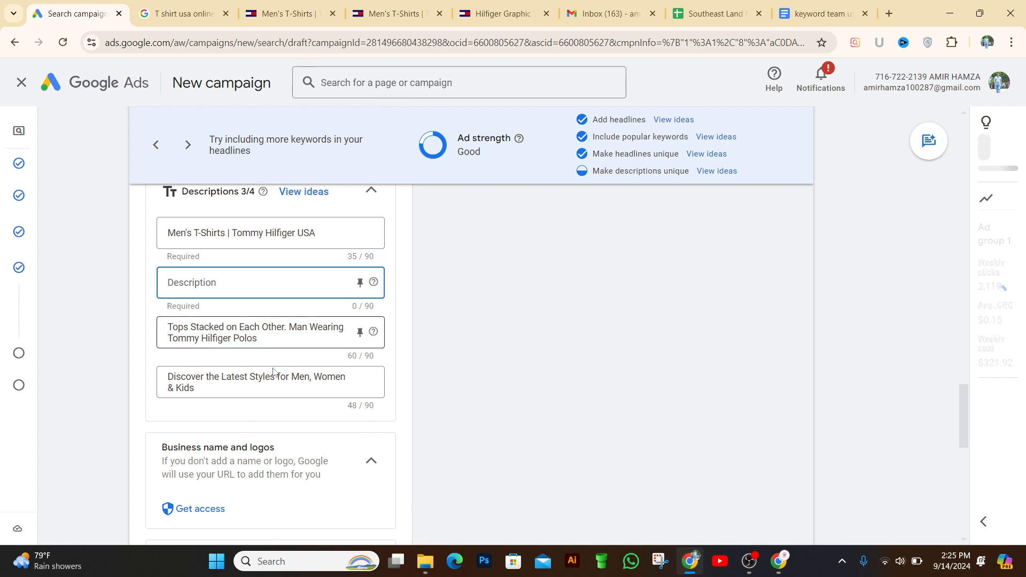
pyautogui.click(302, 193)
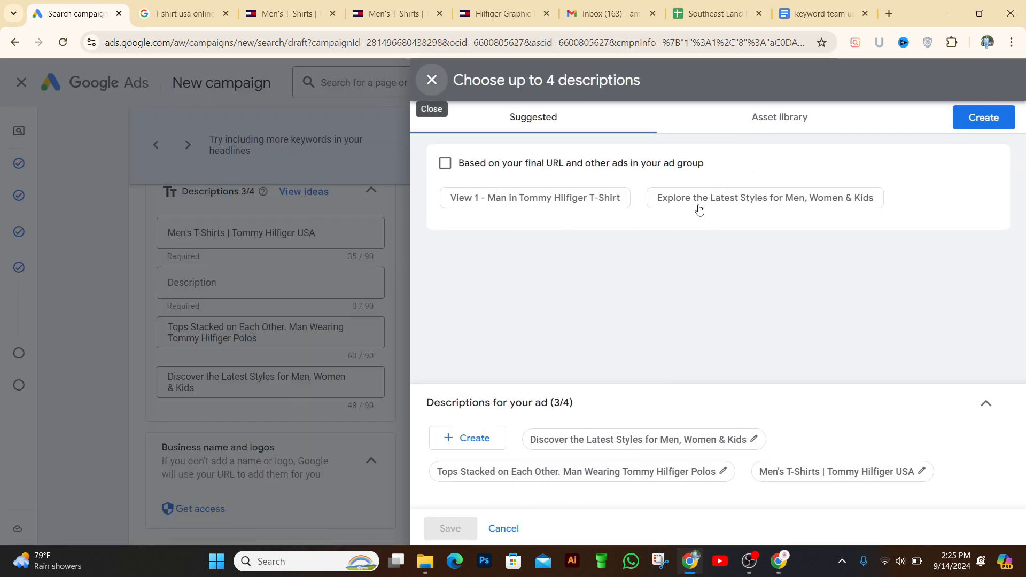
pyautogui.click(701, 208)
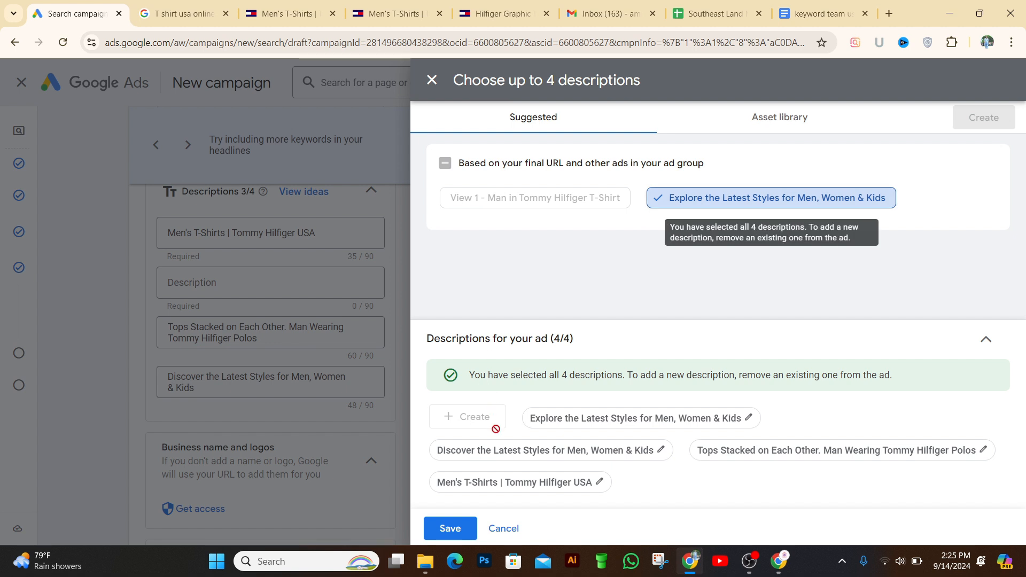
pyautogui.click(460, 531)
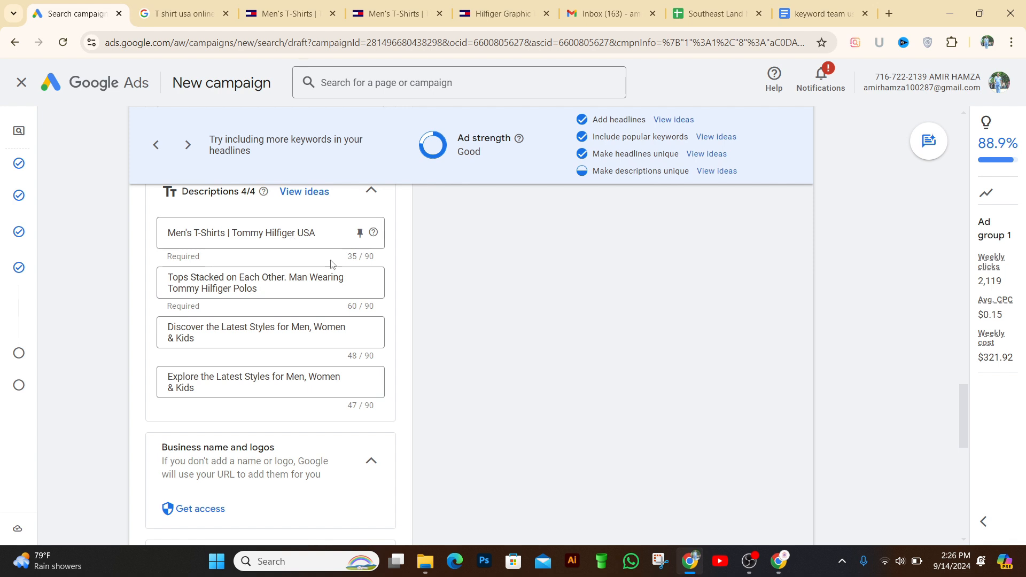
# - Clear the first ad description and save the suggested "Men's T-Shirts | Tommy Hilfiger USA" among the ad's descriptions
pyautogui.doubleClick(327, 235)
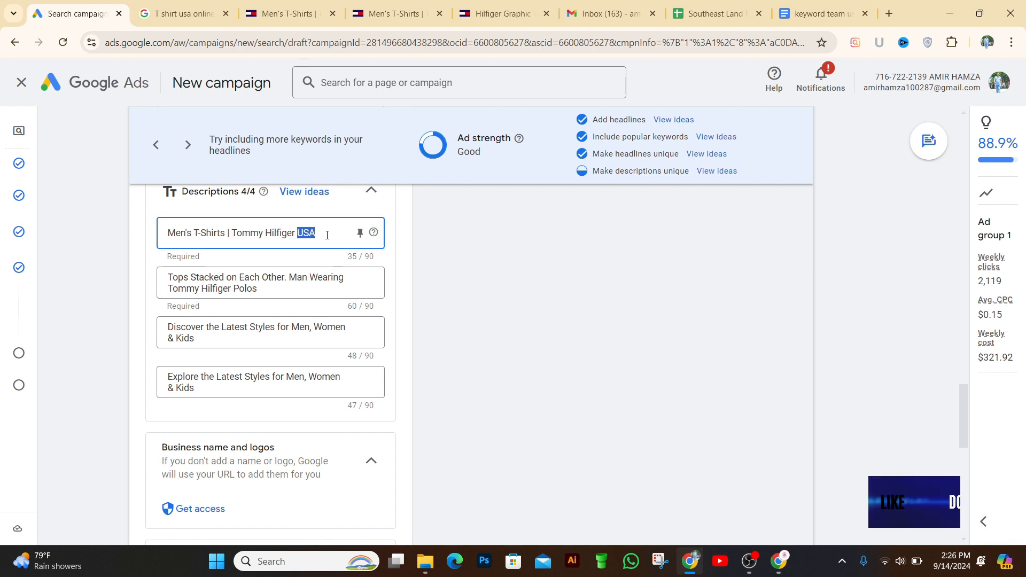
pyautogui.click(328, 236)
pyautogui.press('BackSpace')
pyautogui.press('BackSpace')
pyautogui.press('BackSpace')
pyautogui.press('BackSpace')
pyautogui.press('BackSpace')
pyautogui.press('BackSpace')
pyautogui.press('BackSpace')
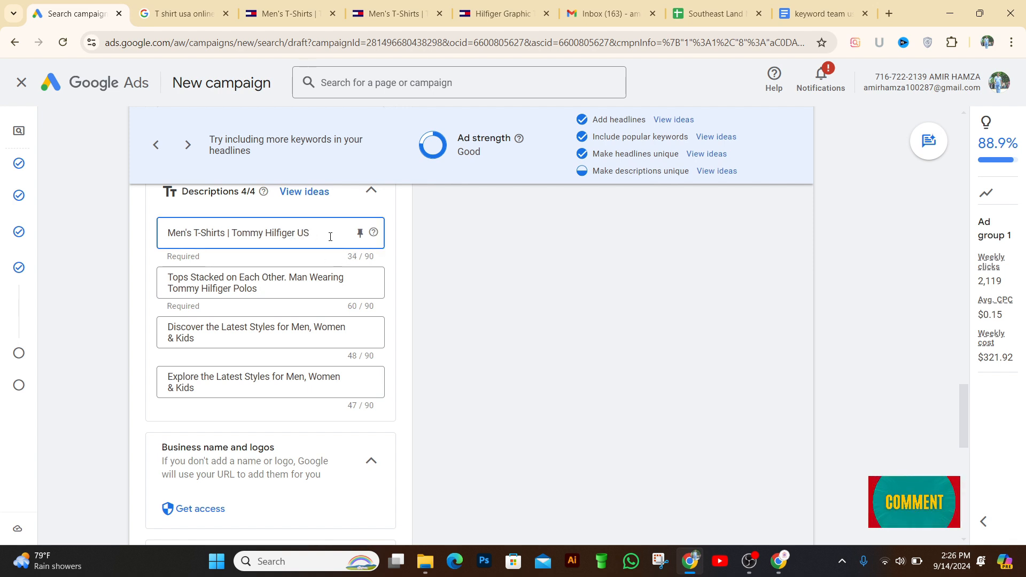
pyautogui.press('BackSpace')
pyautogui.press('BackSpace')
pyautogui.press('BackSpace')
pyautogui.press('BackSpace')
pyautogui.press('BackSpace')
pyautogui.press('BackSpace')
pyautogui.press('BackSpace')
pyautogui.press('BackSpace')
pyautogui.press('BackSpace')
pyautogui.press('BackSpace')
pyautogui.press('BackSpace')
pyautogui.press('BackSpace')
pyautogui.press('BackSpace')
pyautogui.press('BackSpace')
pyautogui.press('BackSpace')
pyautogui.press('BackSpace')
pyautogui.press('BackSpace')
pyautogui.press('BackSpace')
pyautogui.press('BackSpace')
pyautogui.press('BackSpace')
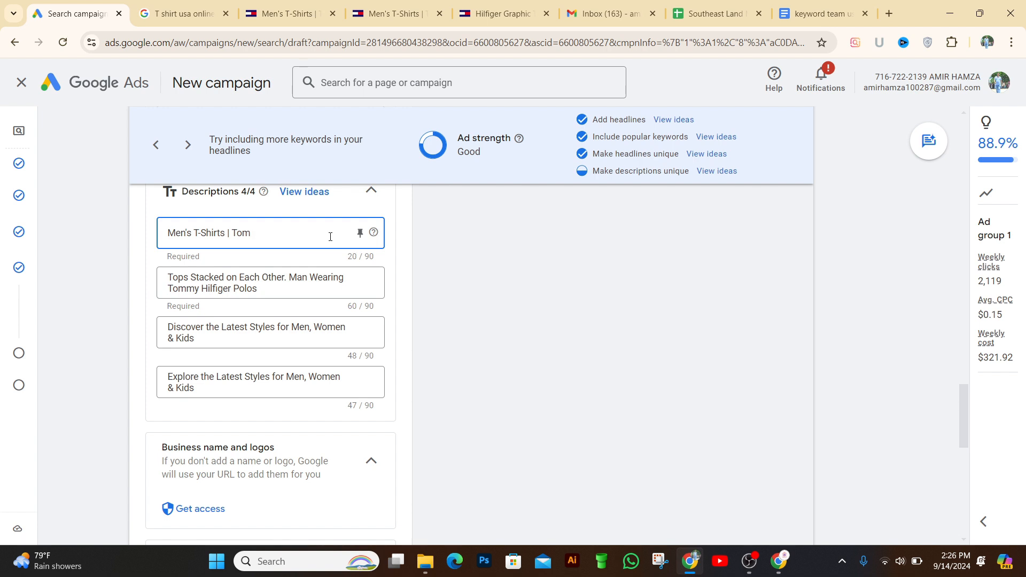
pyautogui.press('BackSpace')
pyautogui.press('BackSpace')
pyautogui.press('BackSpace')
pyautogui.press('BackSpace')
pyautogui.press('BackSpace')
pyautogui.press('BackSpace')
pyautogui.press('BackSpace')
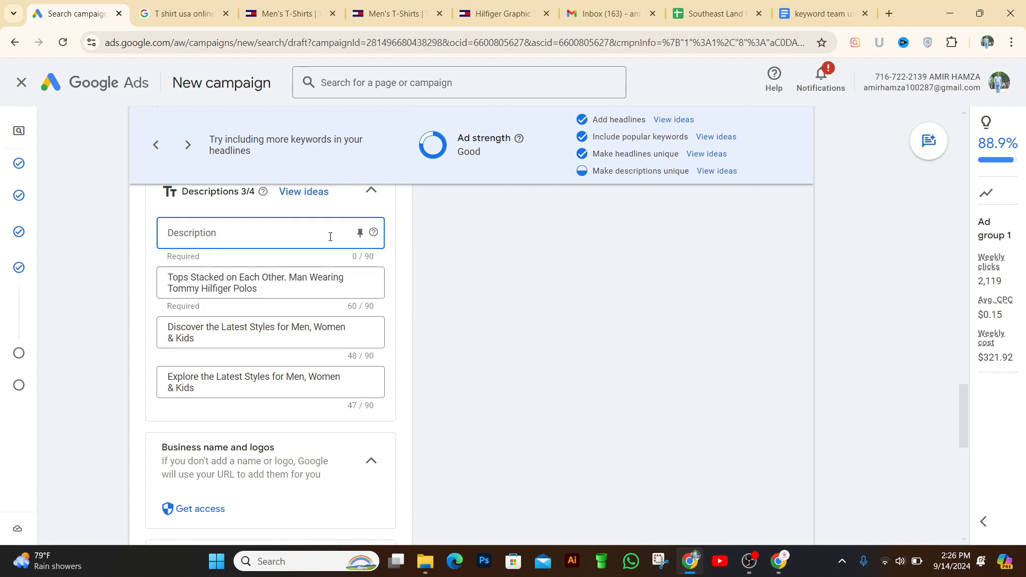
pyautogui.click(265, 291)
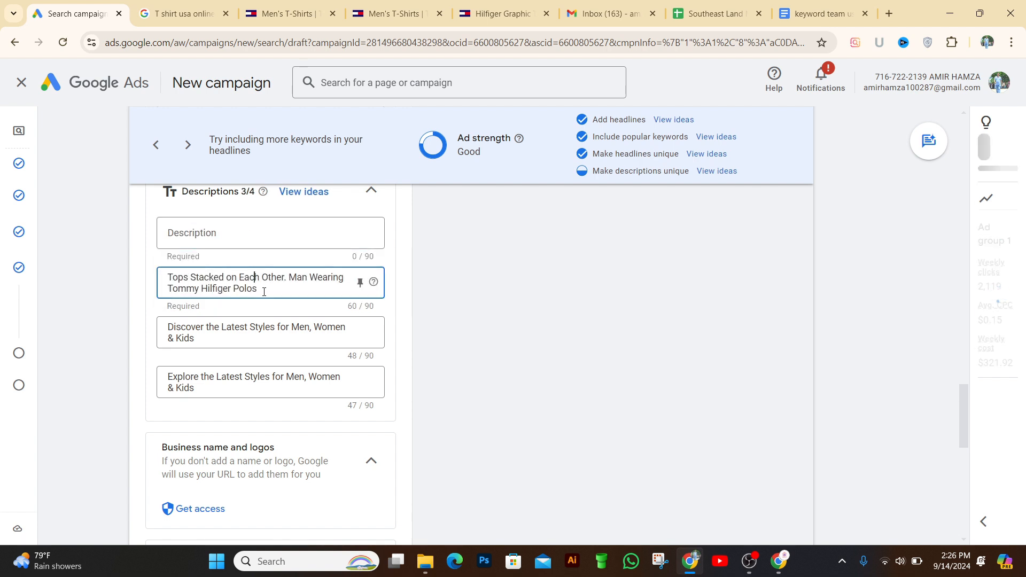
pyautogui.click(313, 197)
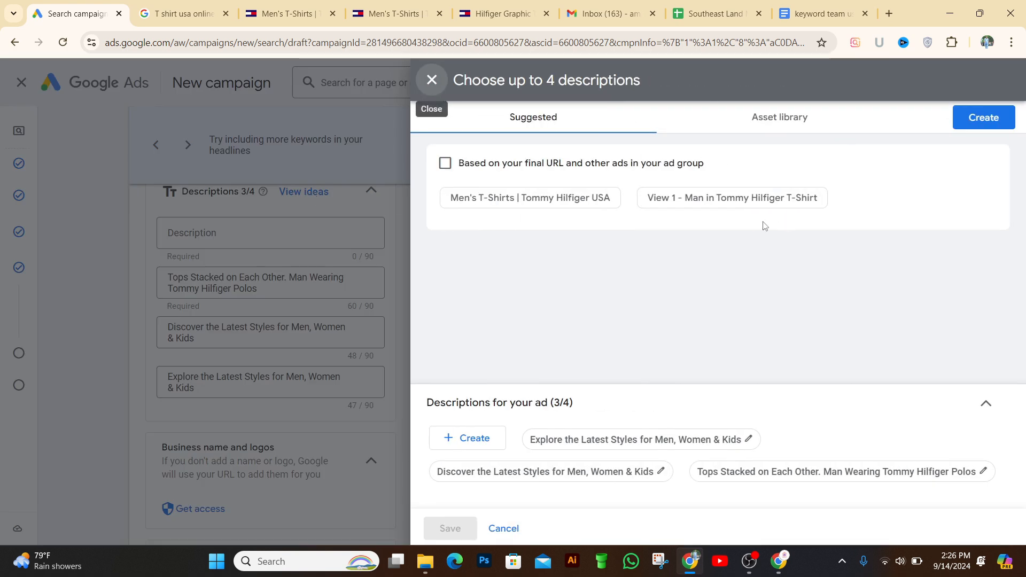
pyautogui.click(524, 198)
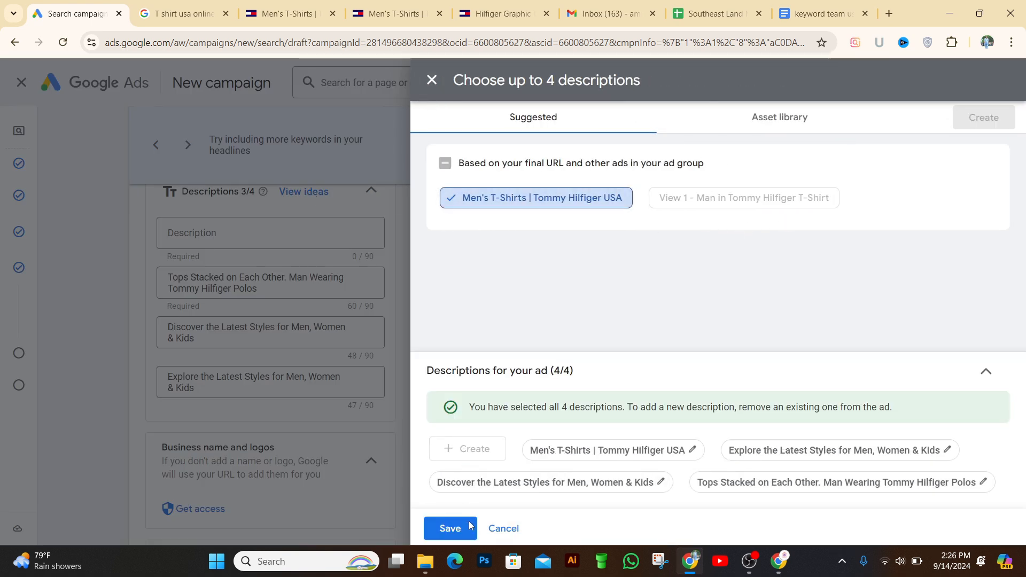
pyautogui.click(450, 528)
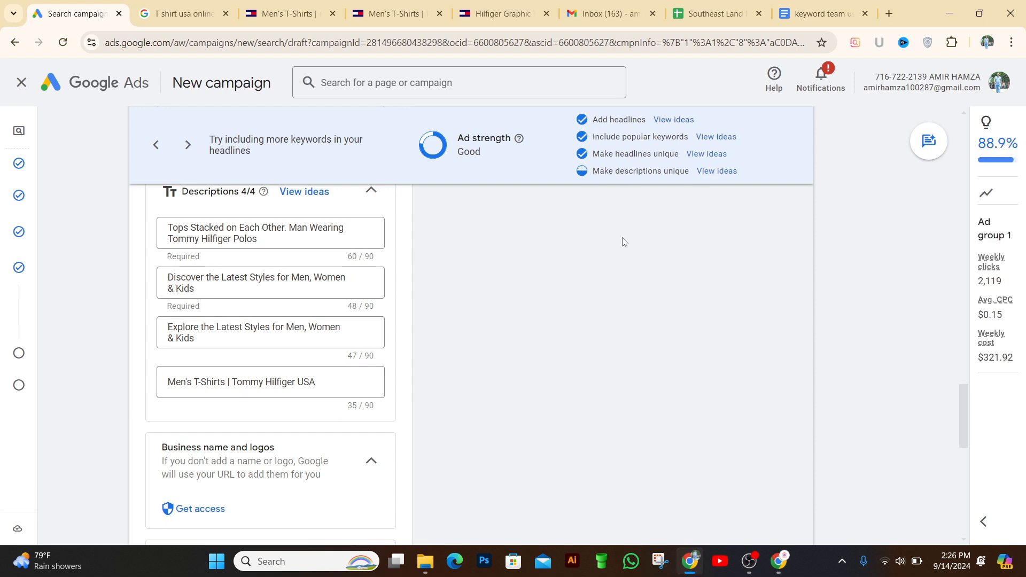
# - Review the ad's headlines, descriptions, business name, sitelinks and callouts sections along with the remaining ad strength suggestions
pyautogui.scroll(8, 966, 393)
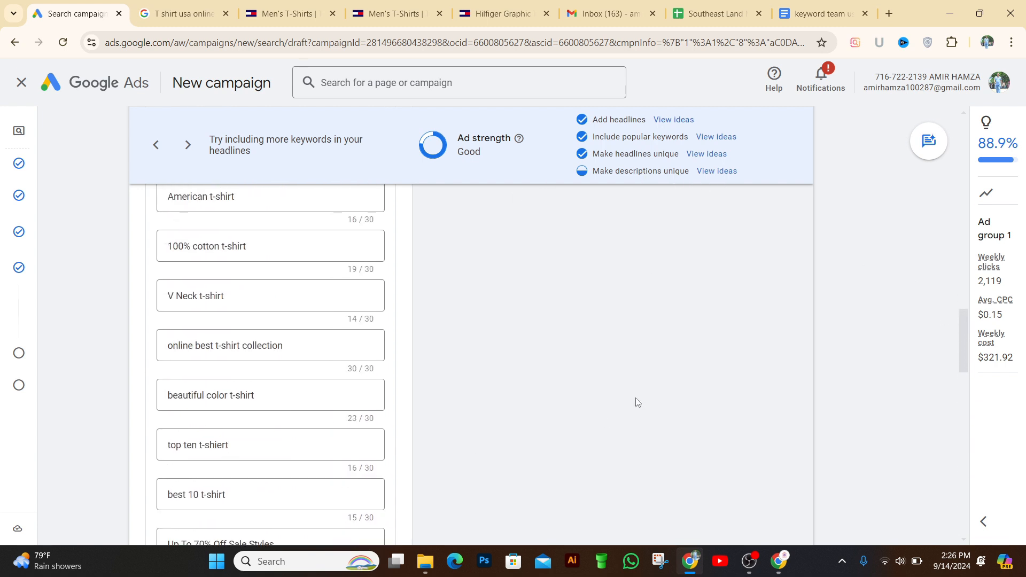
pyautogui.scroll(-6, 960, 356)
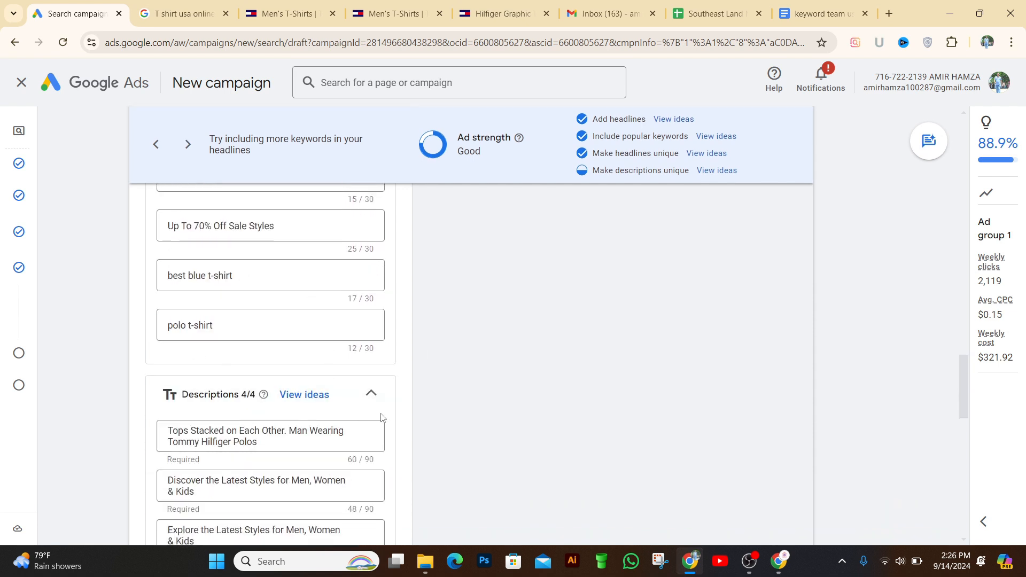
pyautogui.moveTo(963, 368); pyautogui.dragTo(964, 387)
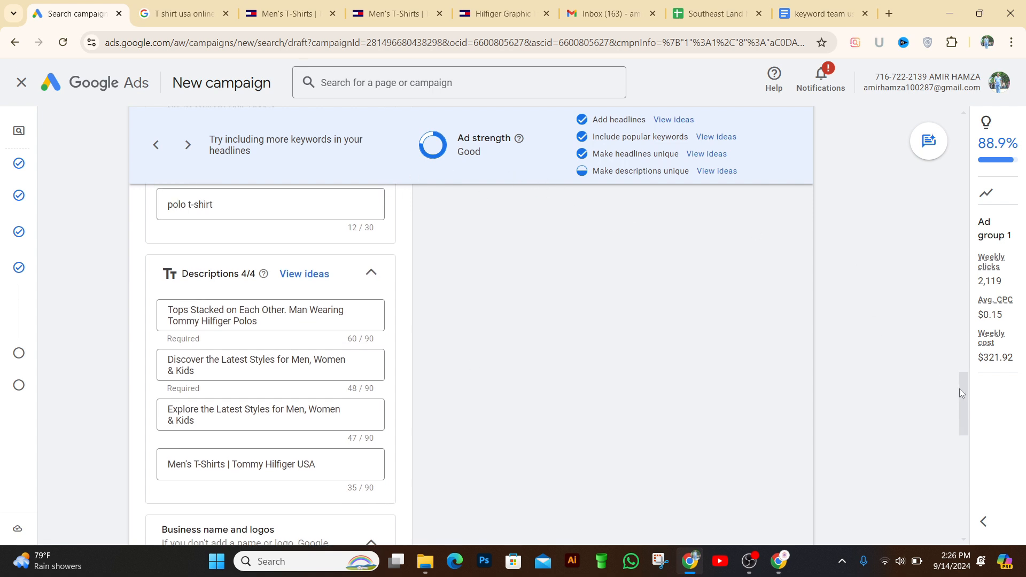
pyautogui.moveTo(960, 389); pyautogui.dragTo(999, 449)
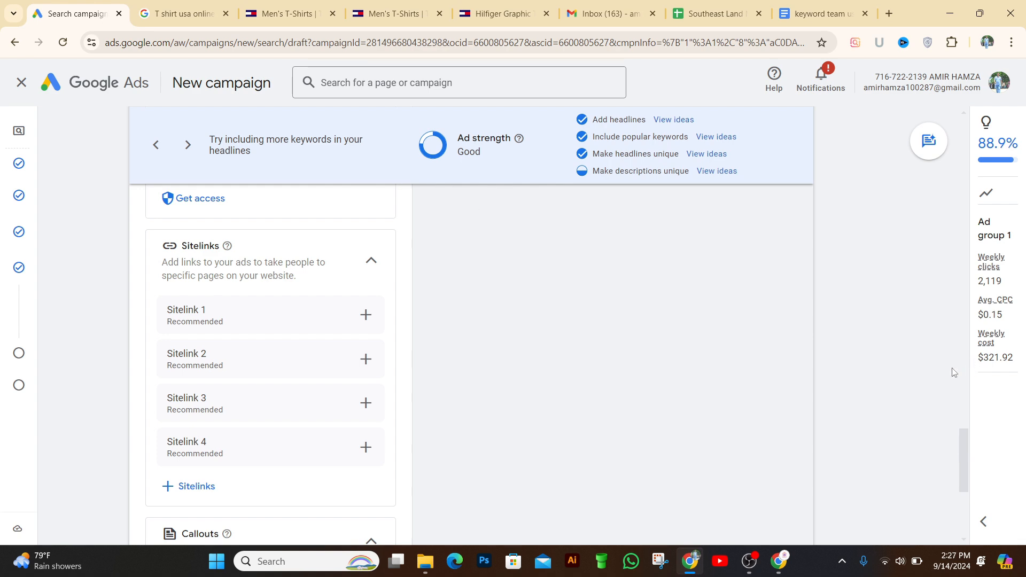
pyautogui.moveTo(964, 438)
pyautogui.mouseDown()
pyautogui.moveTo(964, 389)
pyautogui.moveTo(967, 449)
pyautogui.mouseUp()
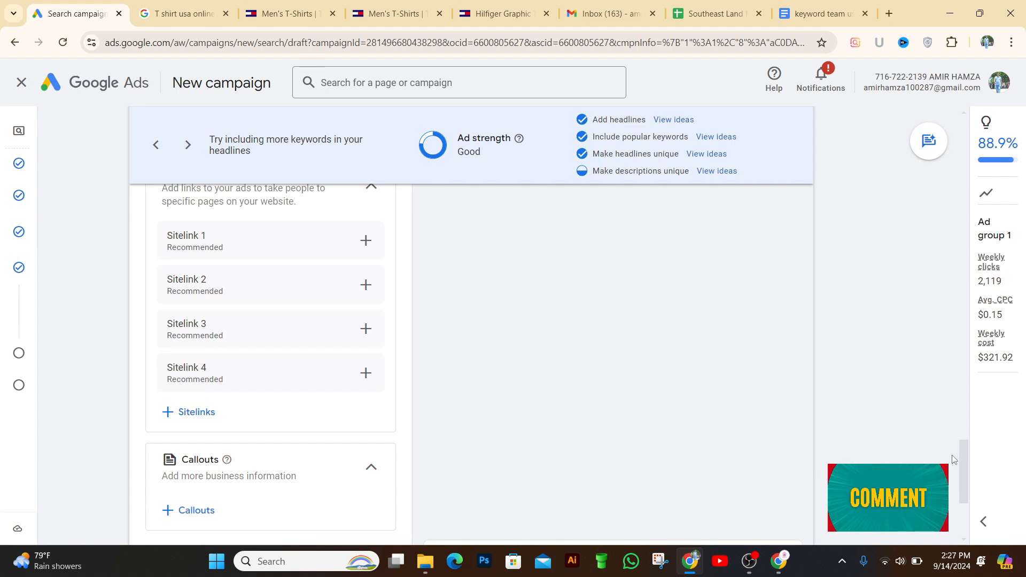
pyautogui.scroll(-3, 968, 475)
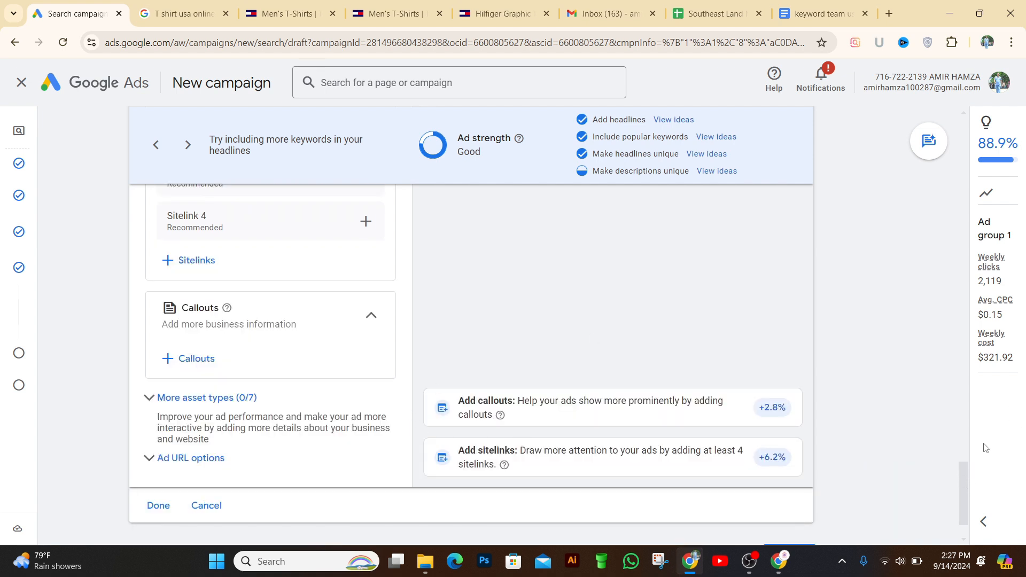
pyautogui.moveTo(965, 472); pyautogui.dragTo(943, 337)
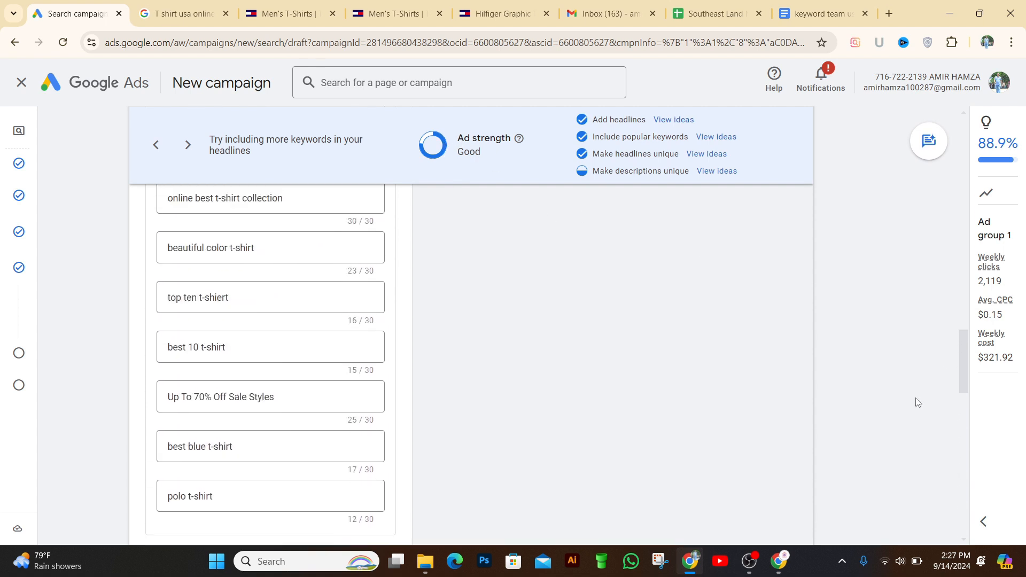
pyautogui.moveTo(968, 369); pyautogui.dragTo(1014, 442)
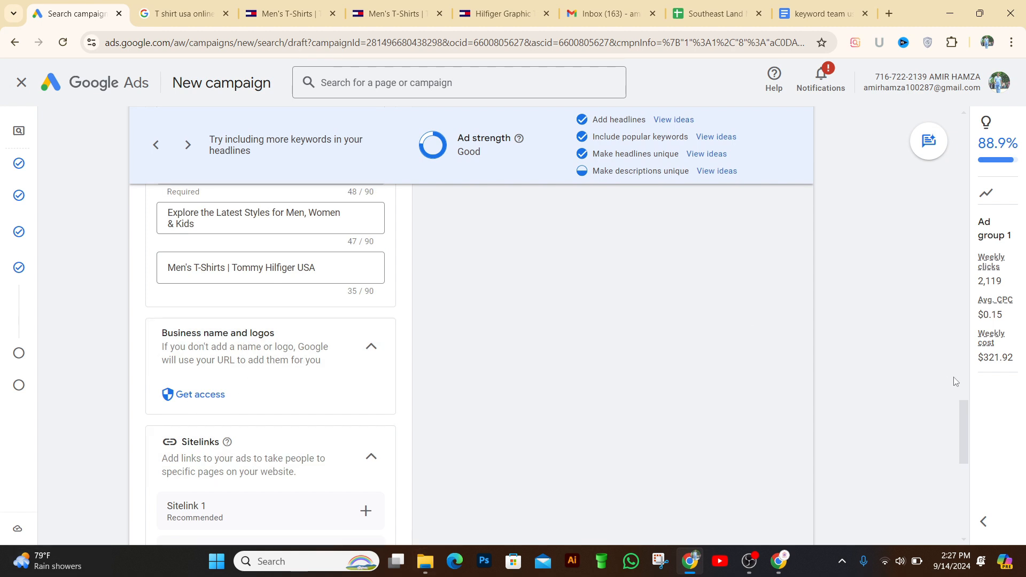
pyautogui.scroll(-2, 962, 402)
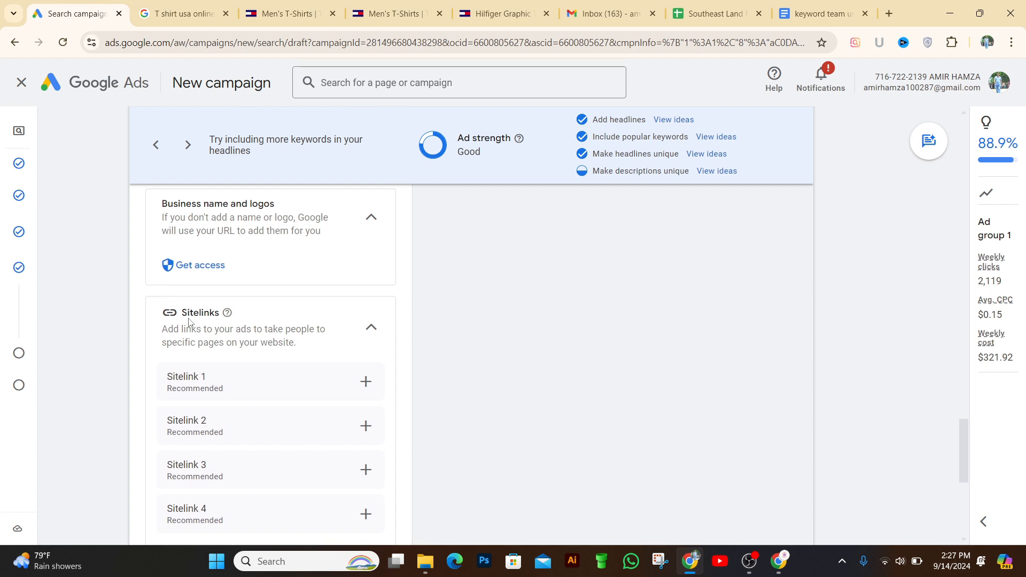
pyautogui.scroll(1, 189, 323)
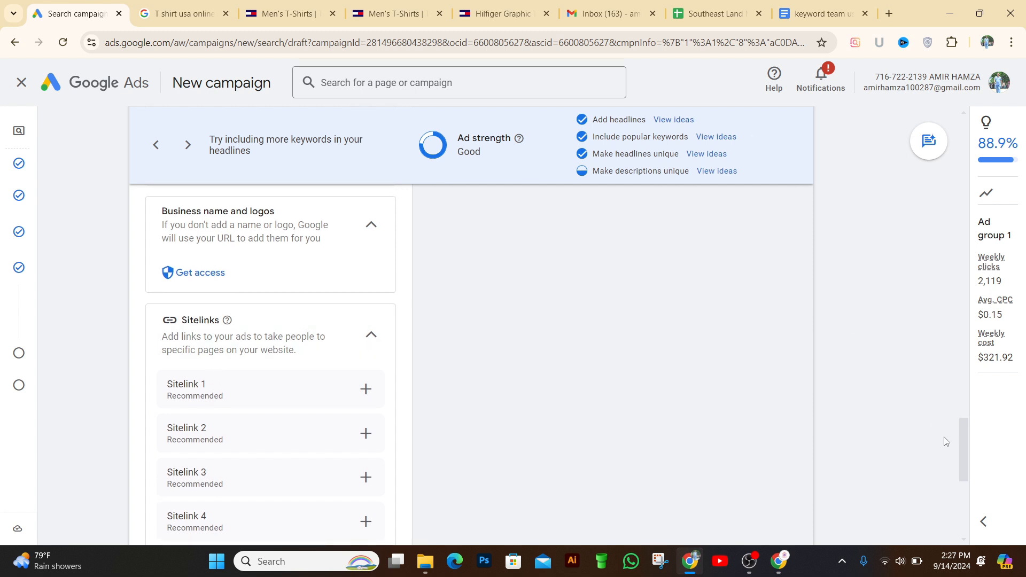
pyautogui.scroll(-4, 961, 442)
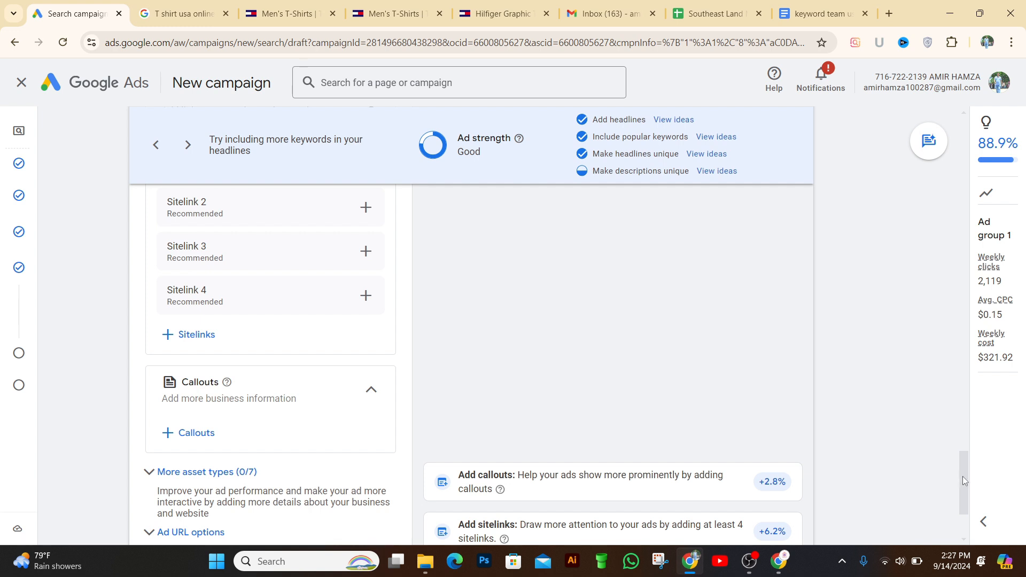
pyautogui.scroll(-3, 963, 480)
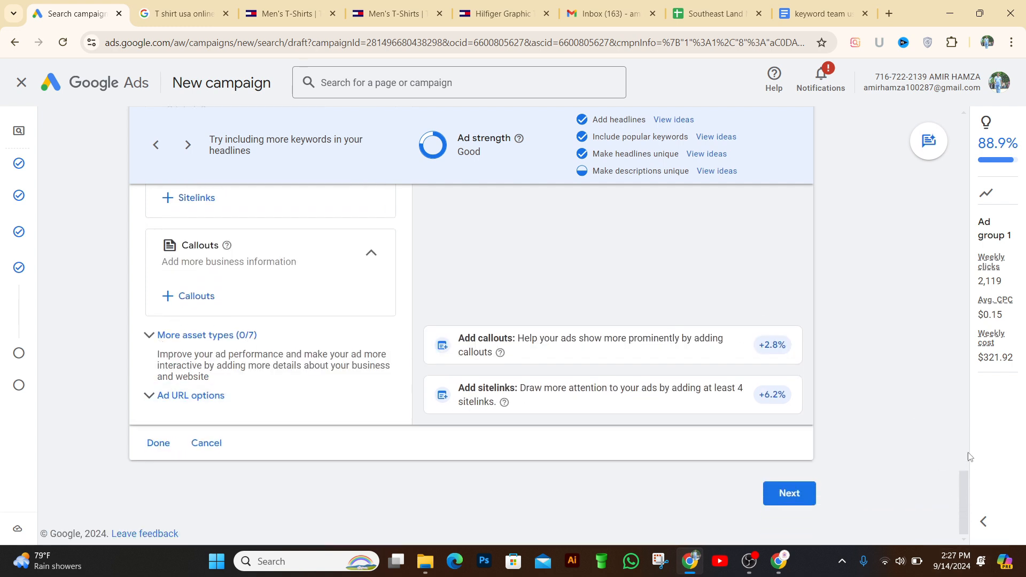
pyautogui.scroll(5, 967, 397)
pyautogui.moveTo(963, 393); pyautogui.dragTo(951, 519)
# - Finish editing the responsive search ad and review the keywords and ad of Ad group 1
pyautogui.click(160, 444)
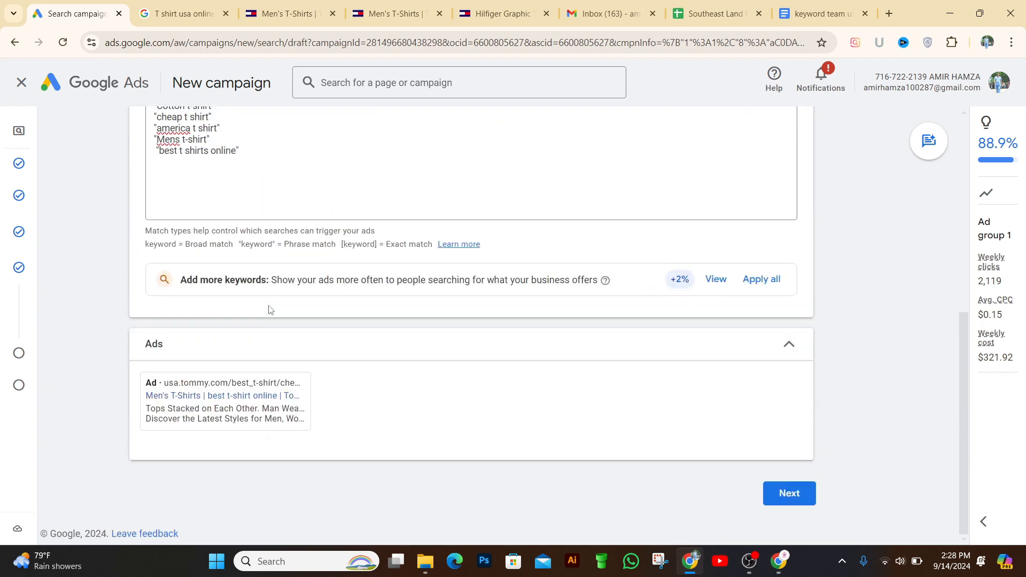
pyautogui.moveTo(960, 337); pyautogui.dragTo(958, 395)
pyautogui.moveTo(967, 322); pyautogui.dragTo(965, 118)
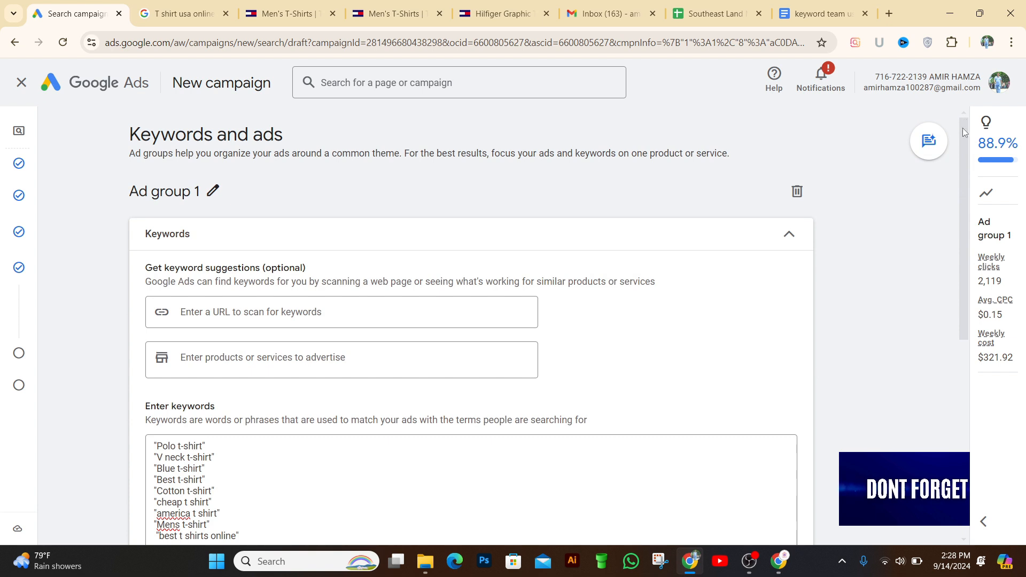